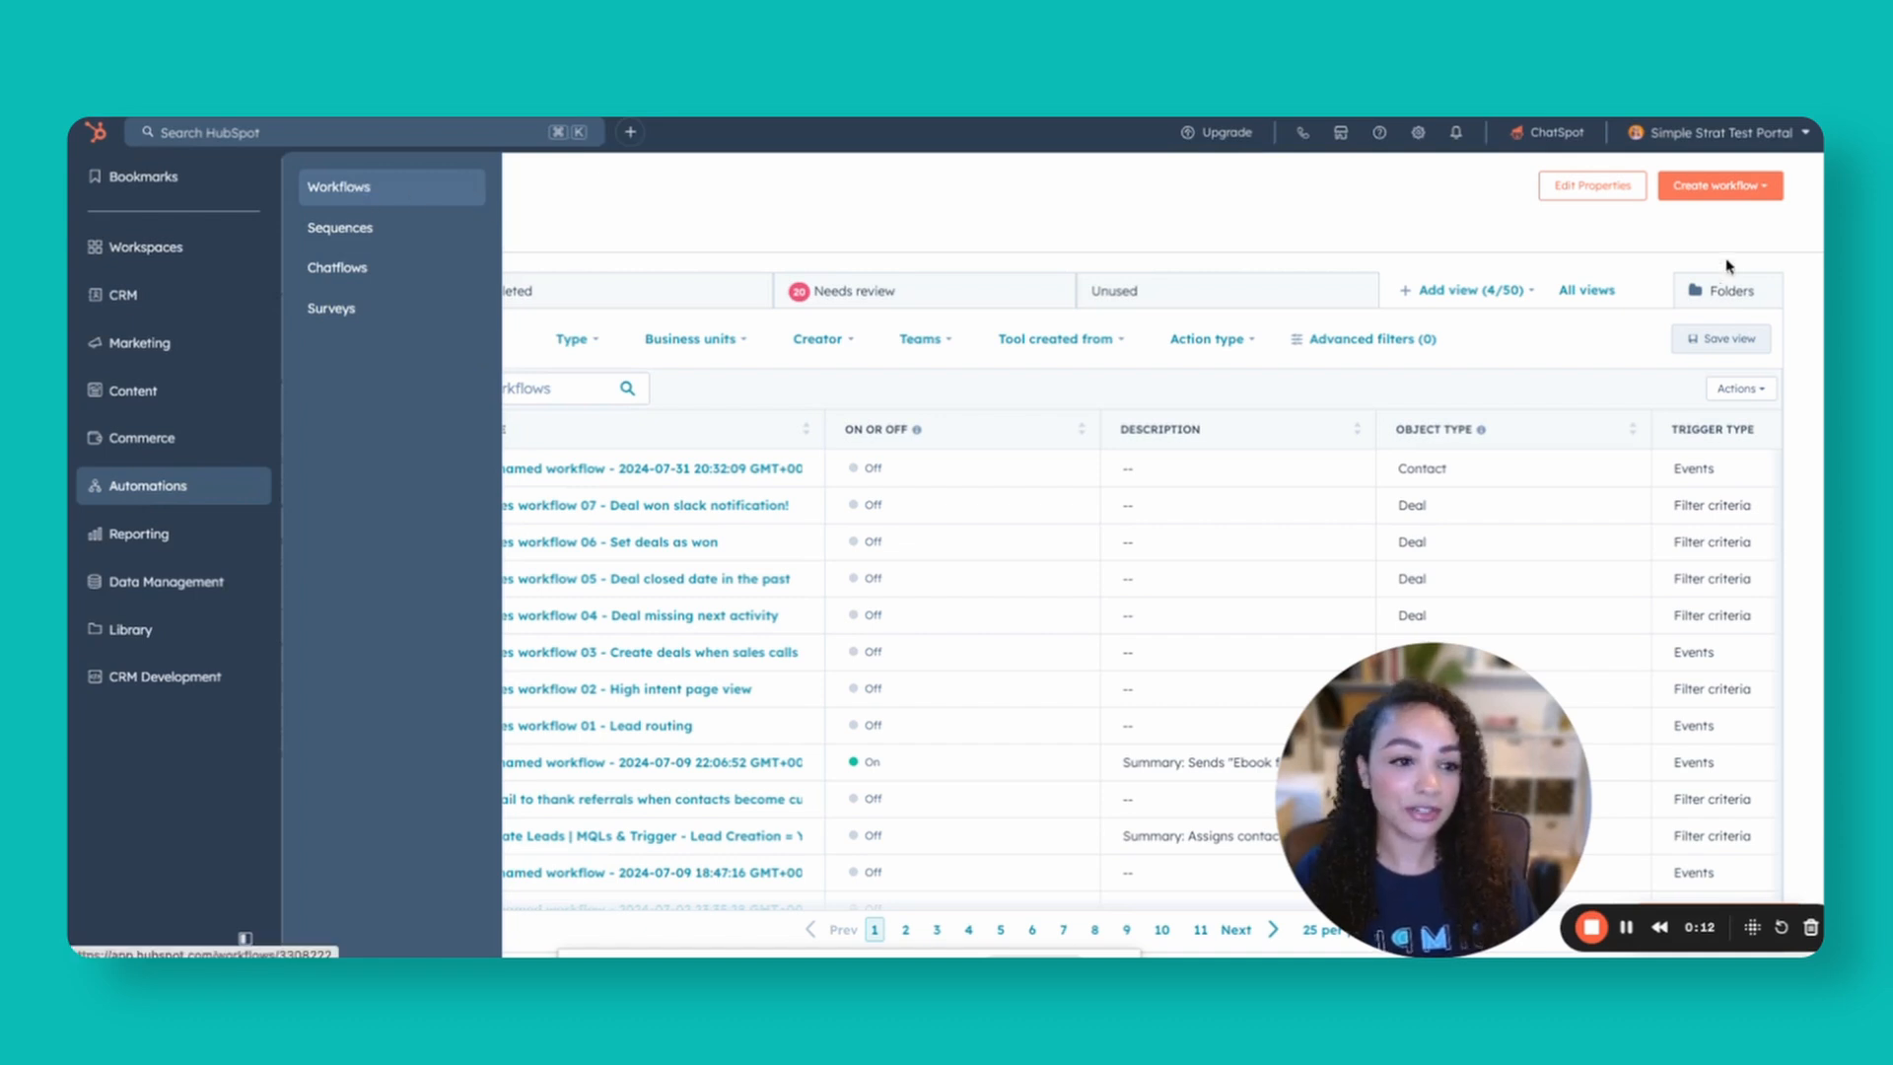
- Begin creating a new workflow from the Create workflow menu
{"action": "left_click", "coordinate": [1720, 185]}
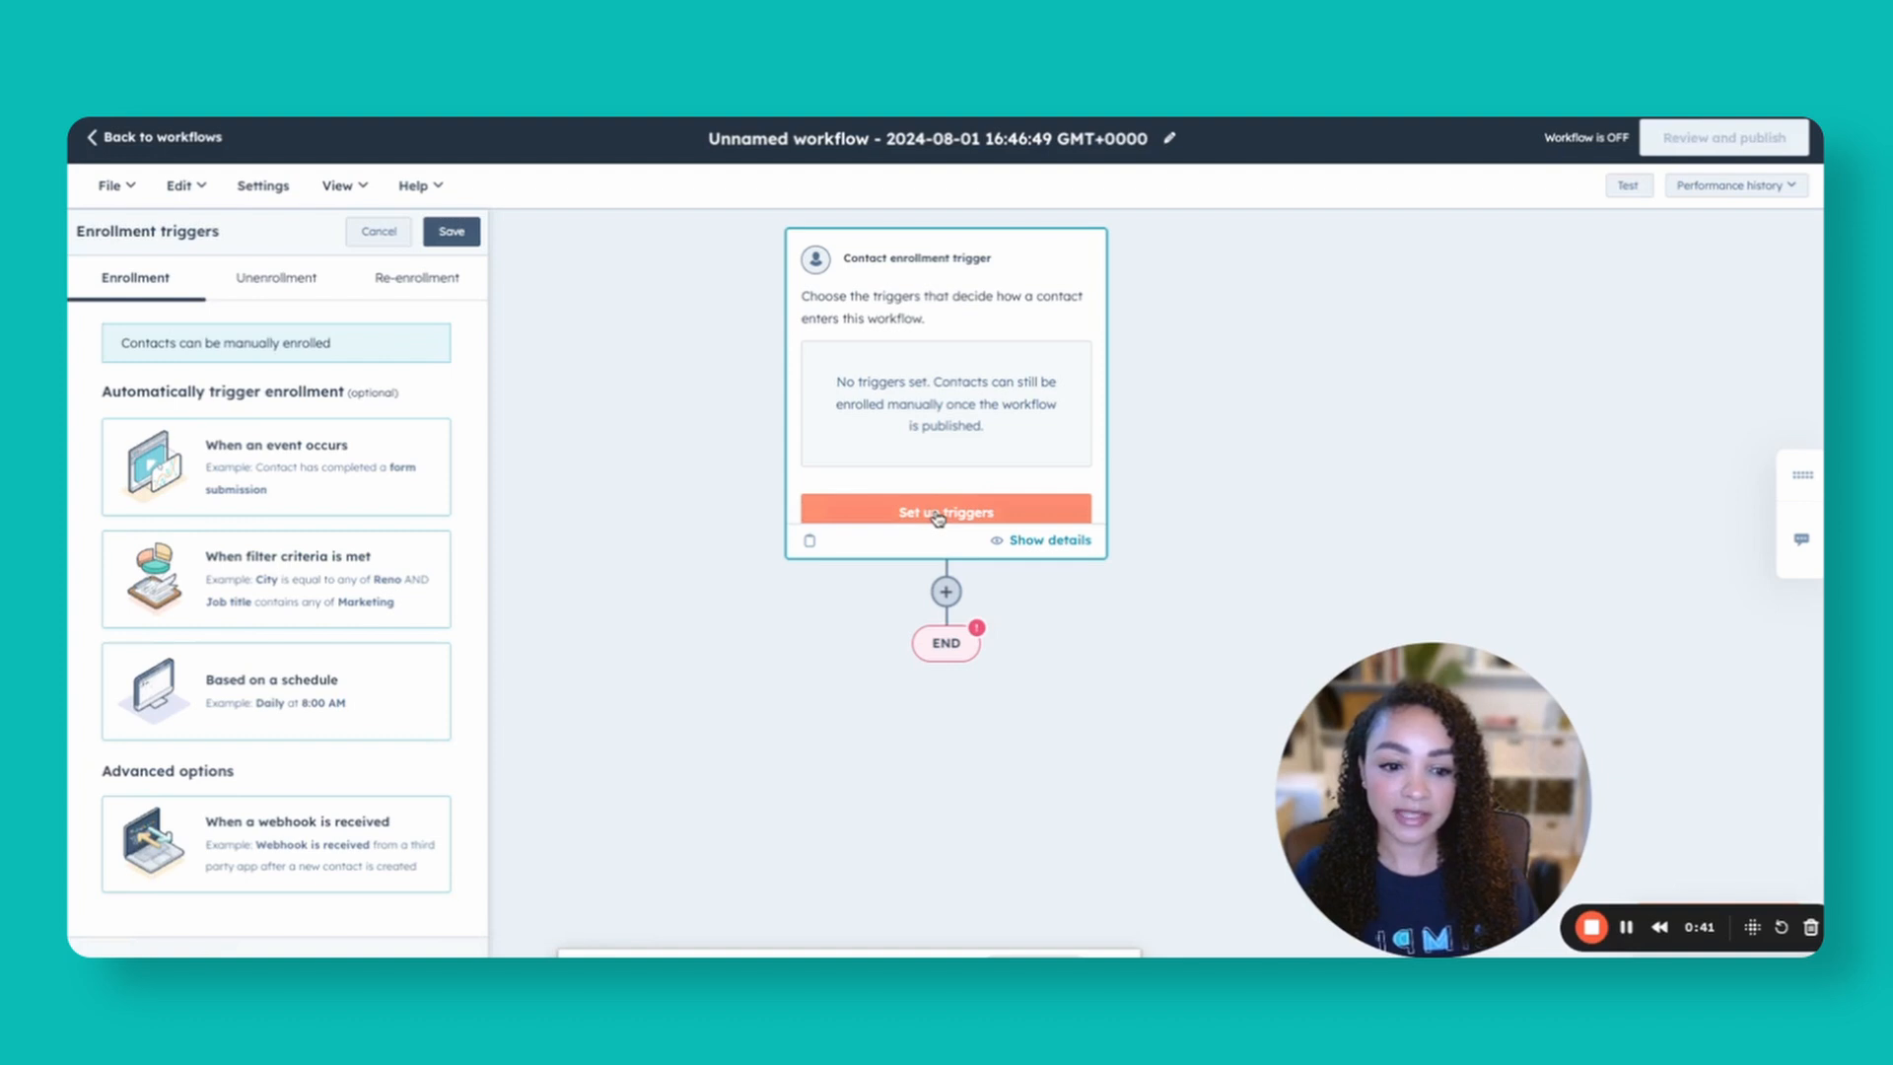
- Choose an event-based enrollment trigger and select Form submission as the event
{"action": "left_click", "coordinate": [234, 477]}
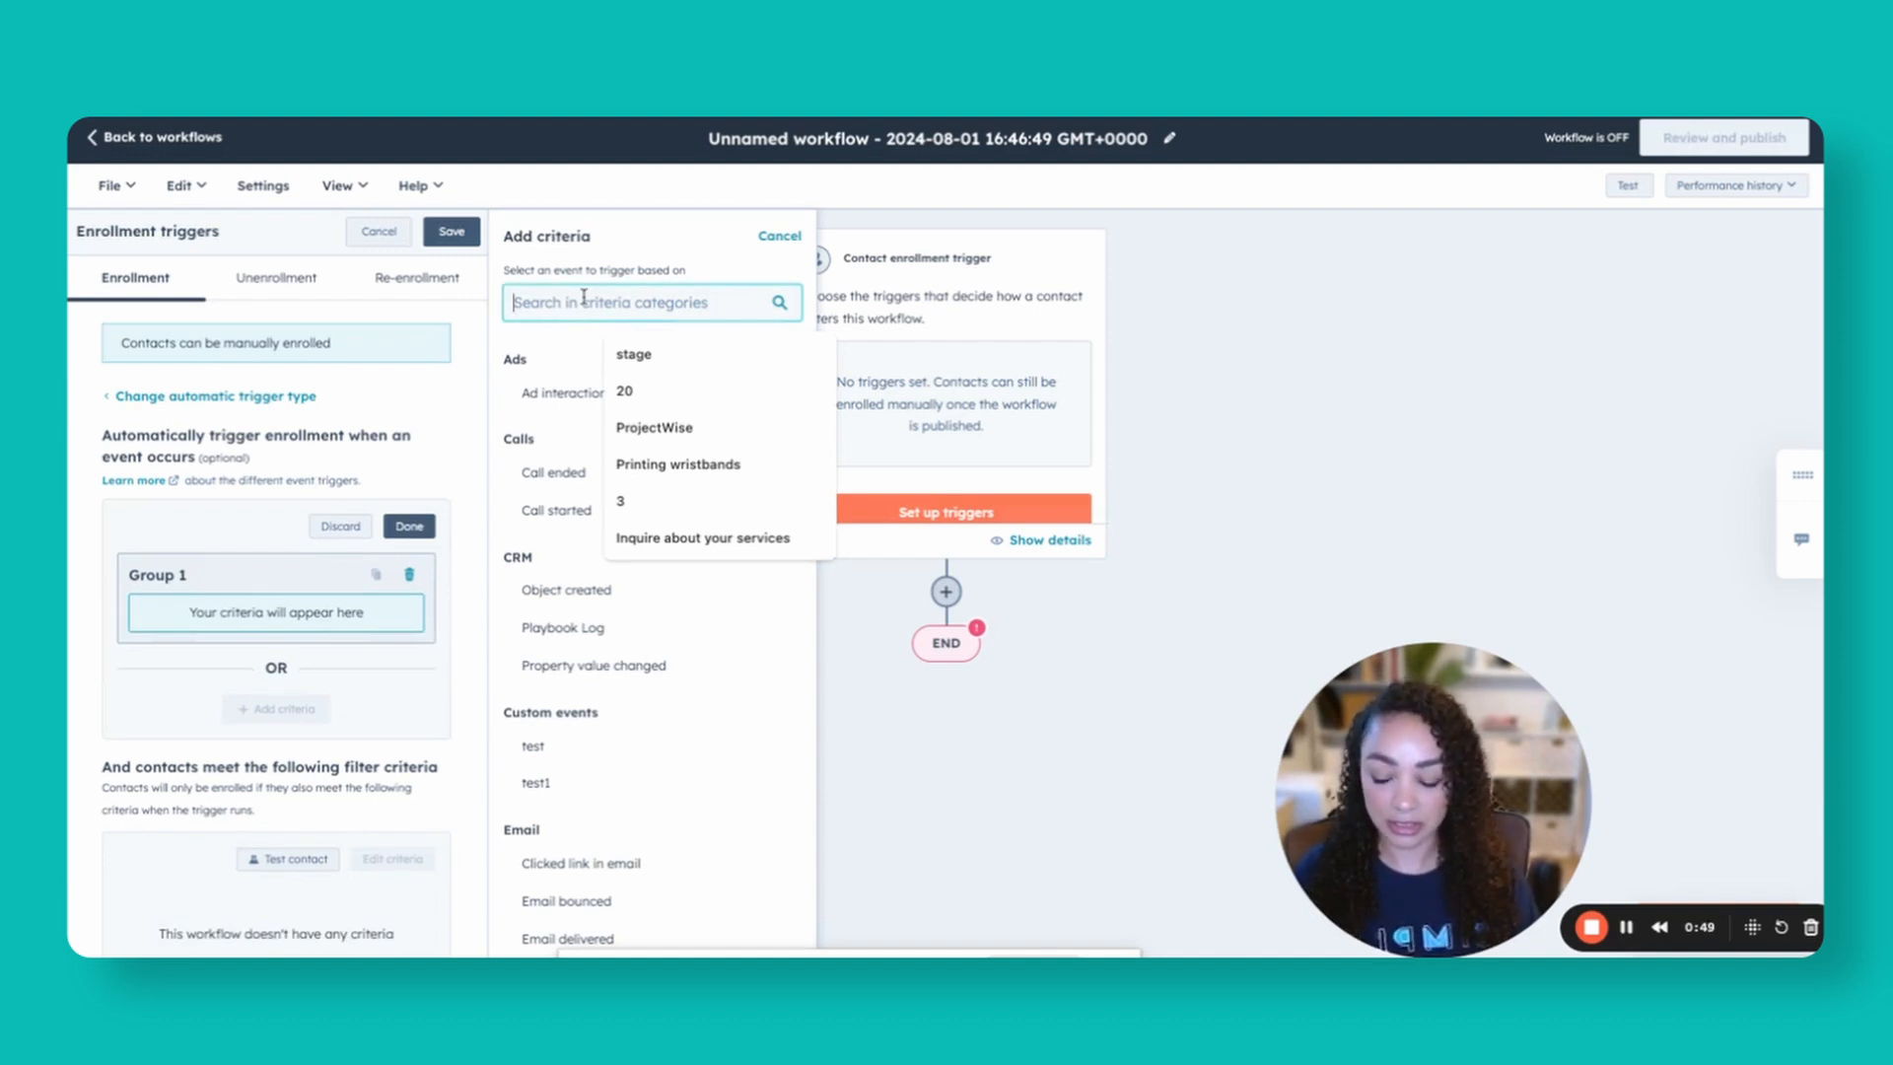
{"action": "type", "text": "fomr"}
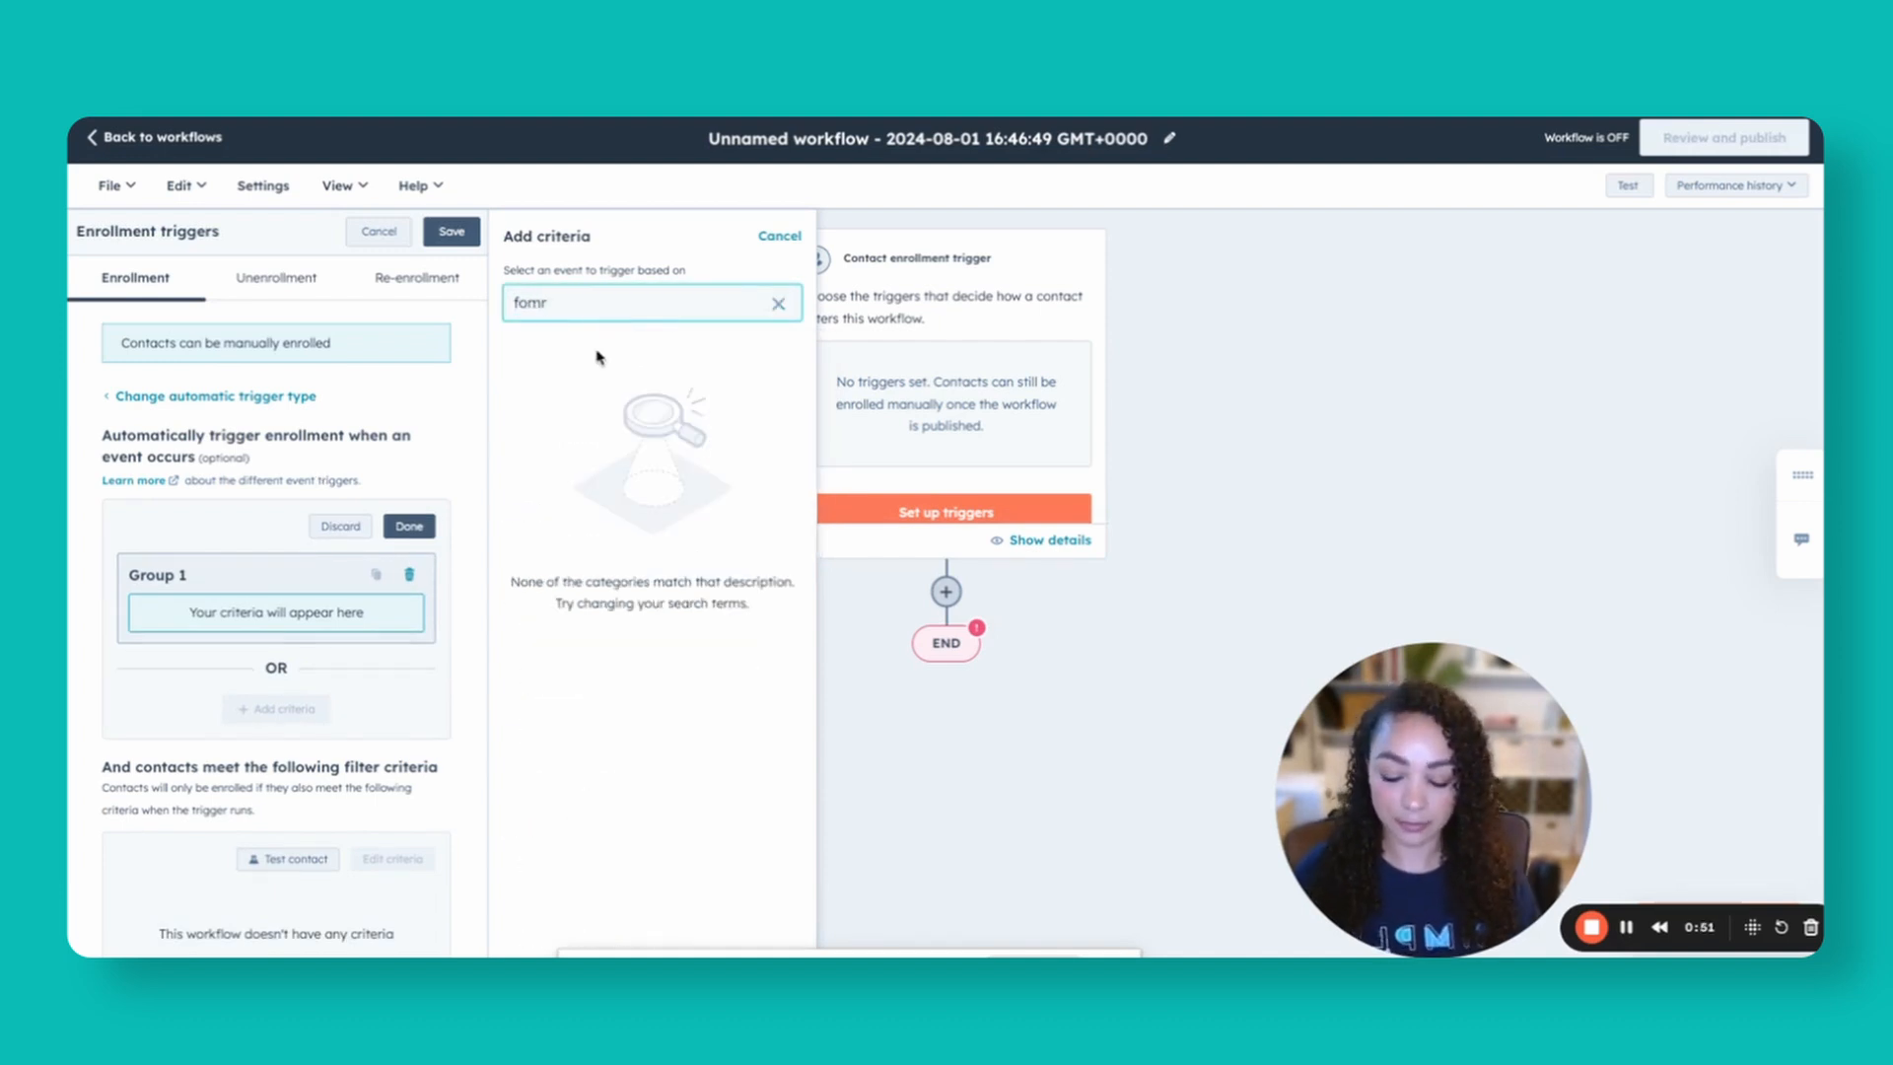
{"action": "key", "text": "BackSpace"}
{"action": "key", "text": "BackSpace"}
{"action": "type", "text": "rm"}
{"action": "left_click", "coordinate": [599, 433]}
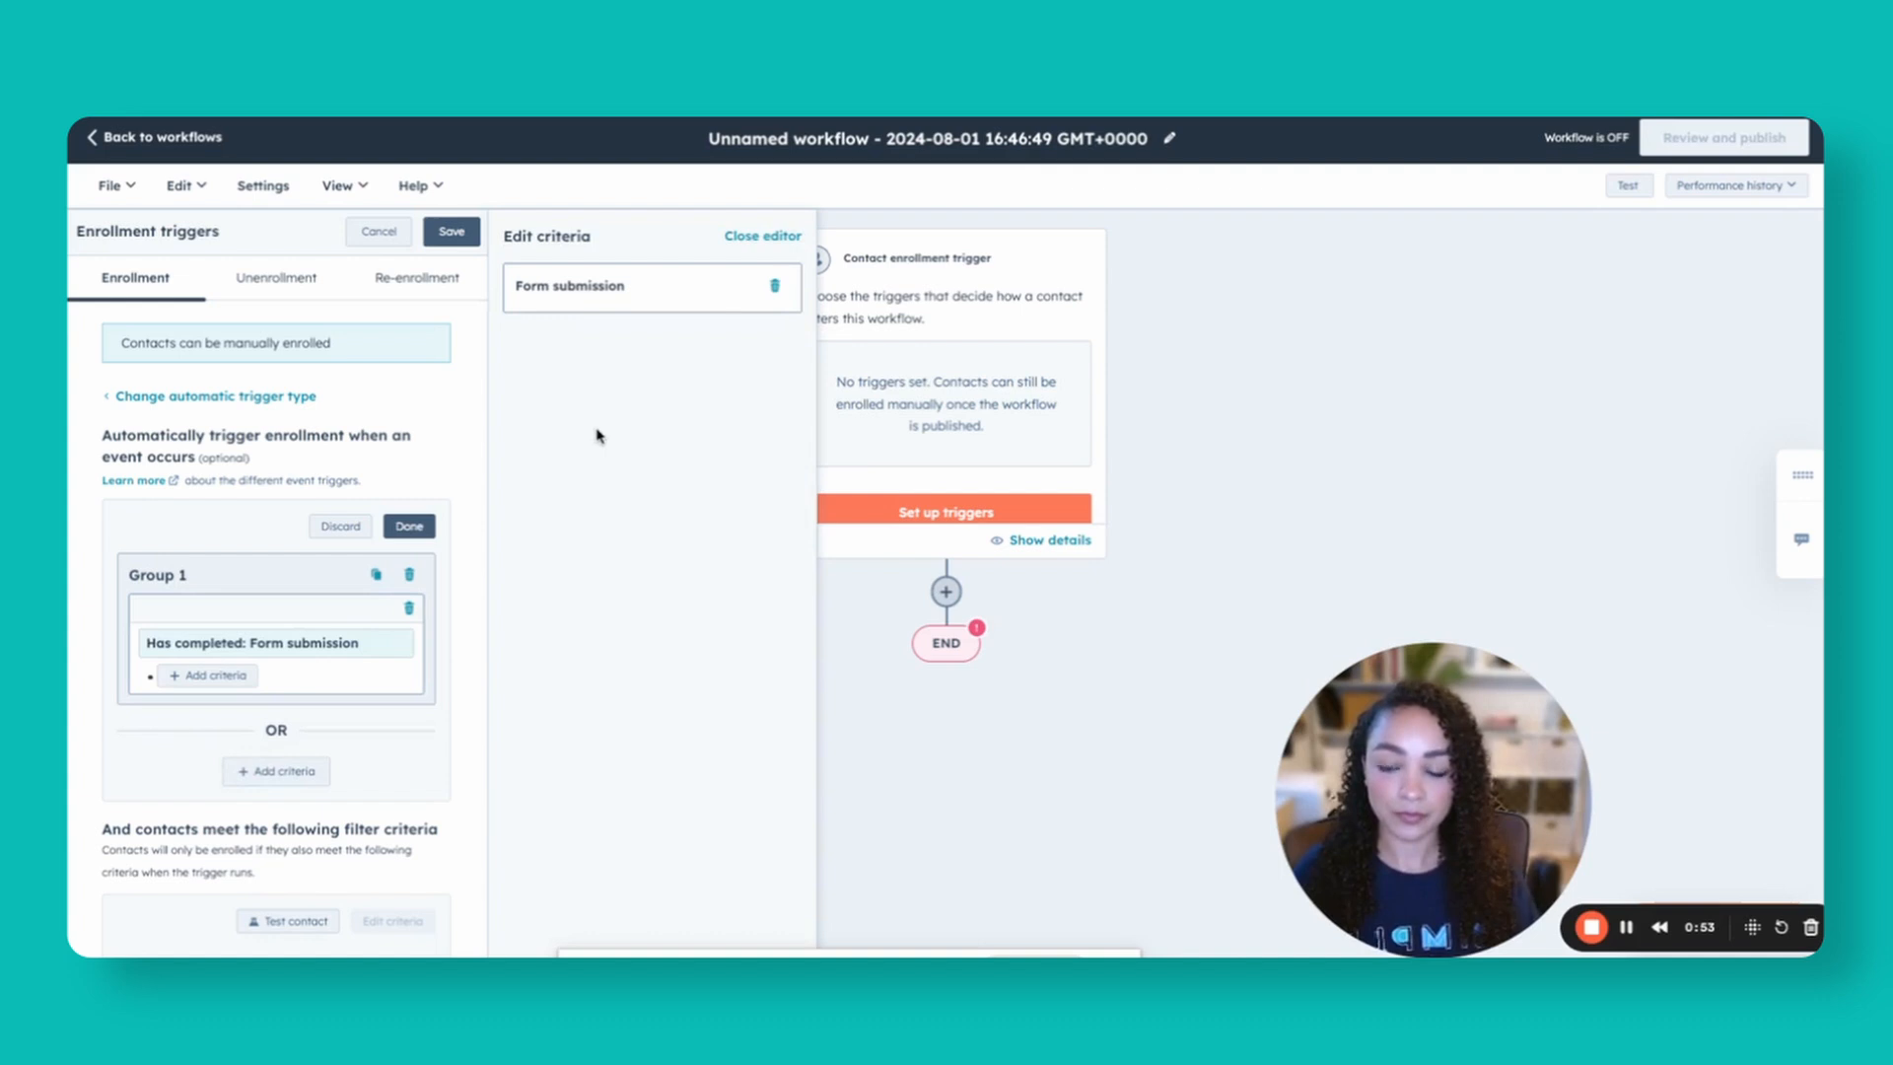
- Filter the trigger to Form name is any of New newsletter sign-up form and finish the criteria
{"action": "left_click", "coordinate": [216, 676]}
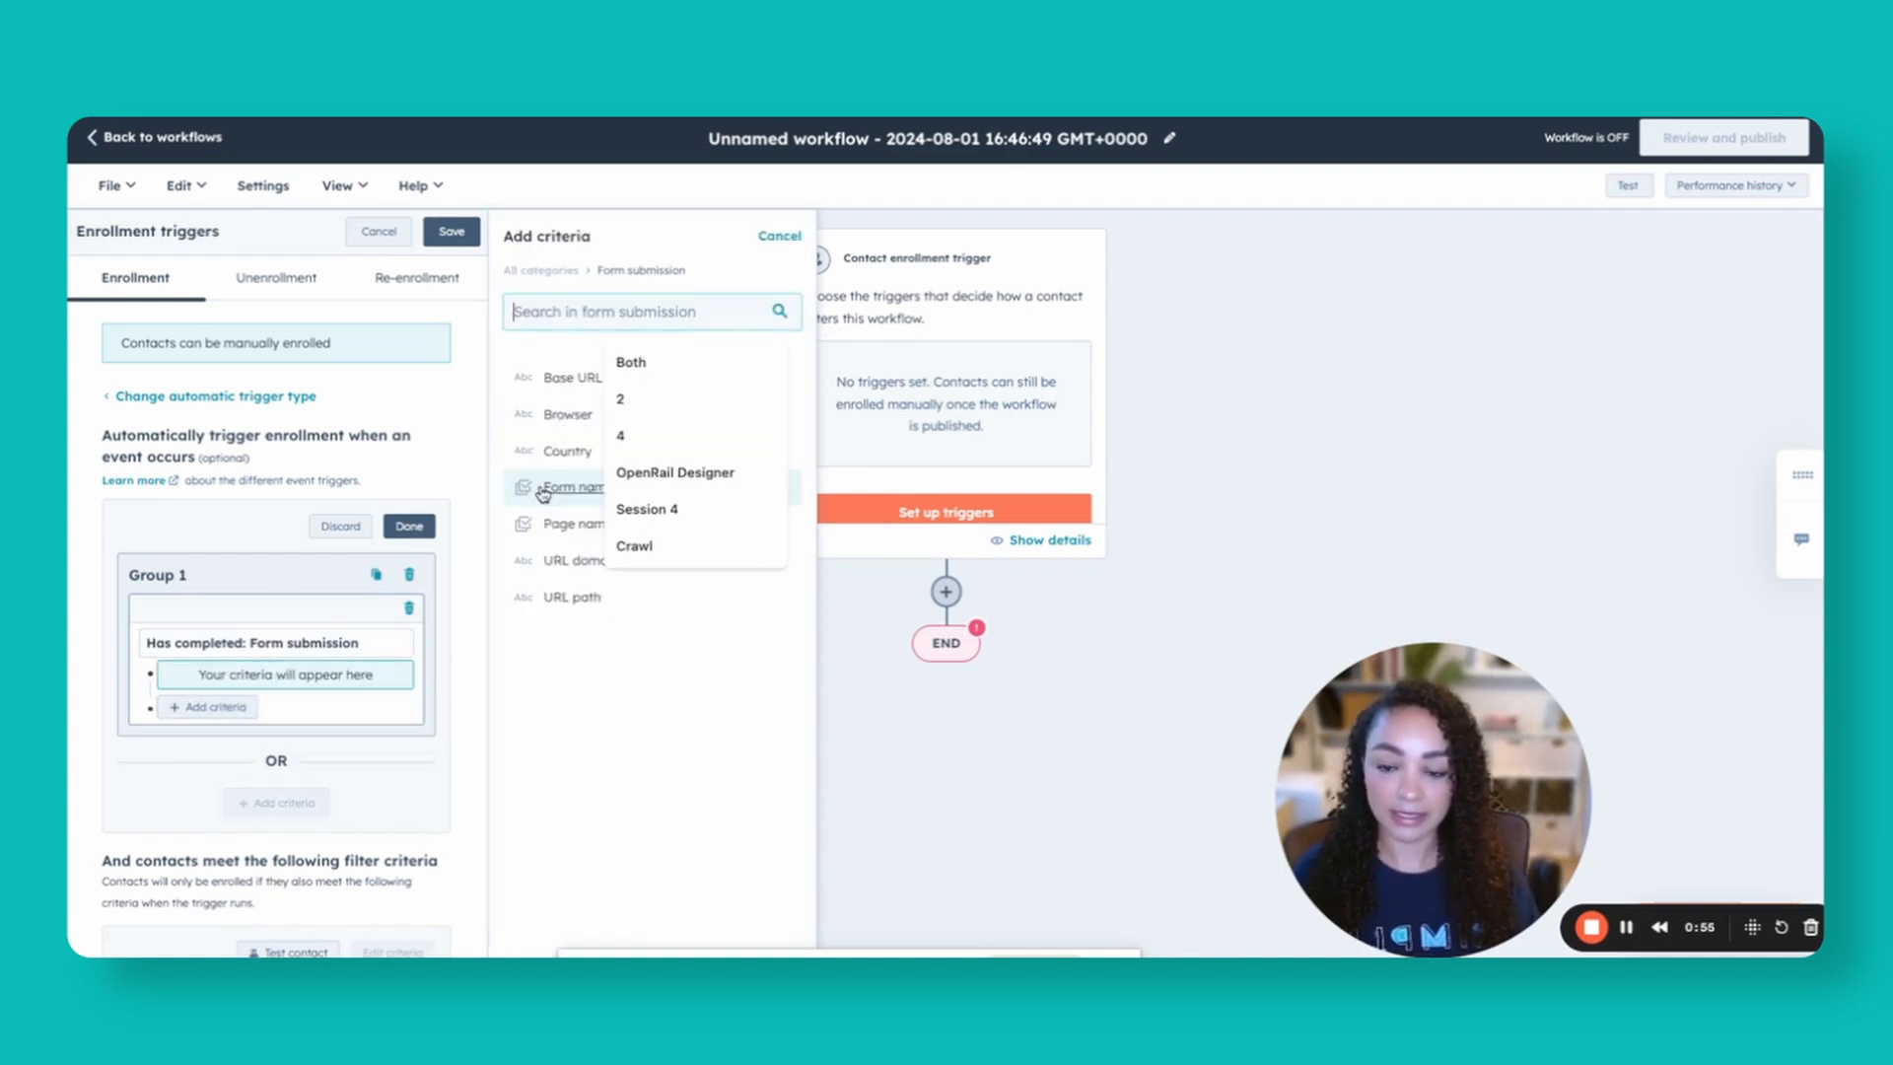
{"action": "left_click", "coordinate": [571, 487]}
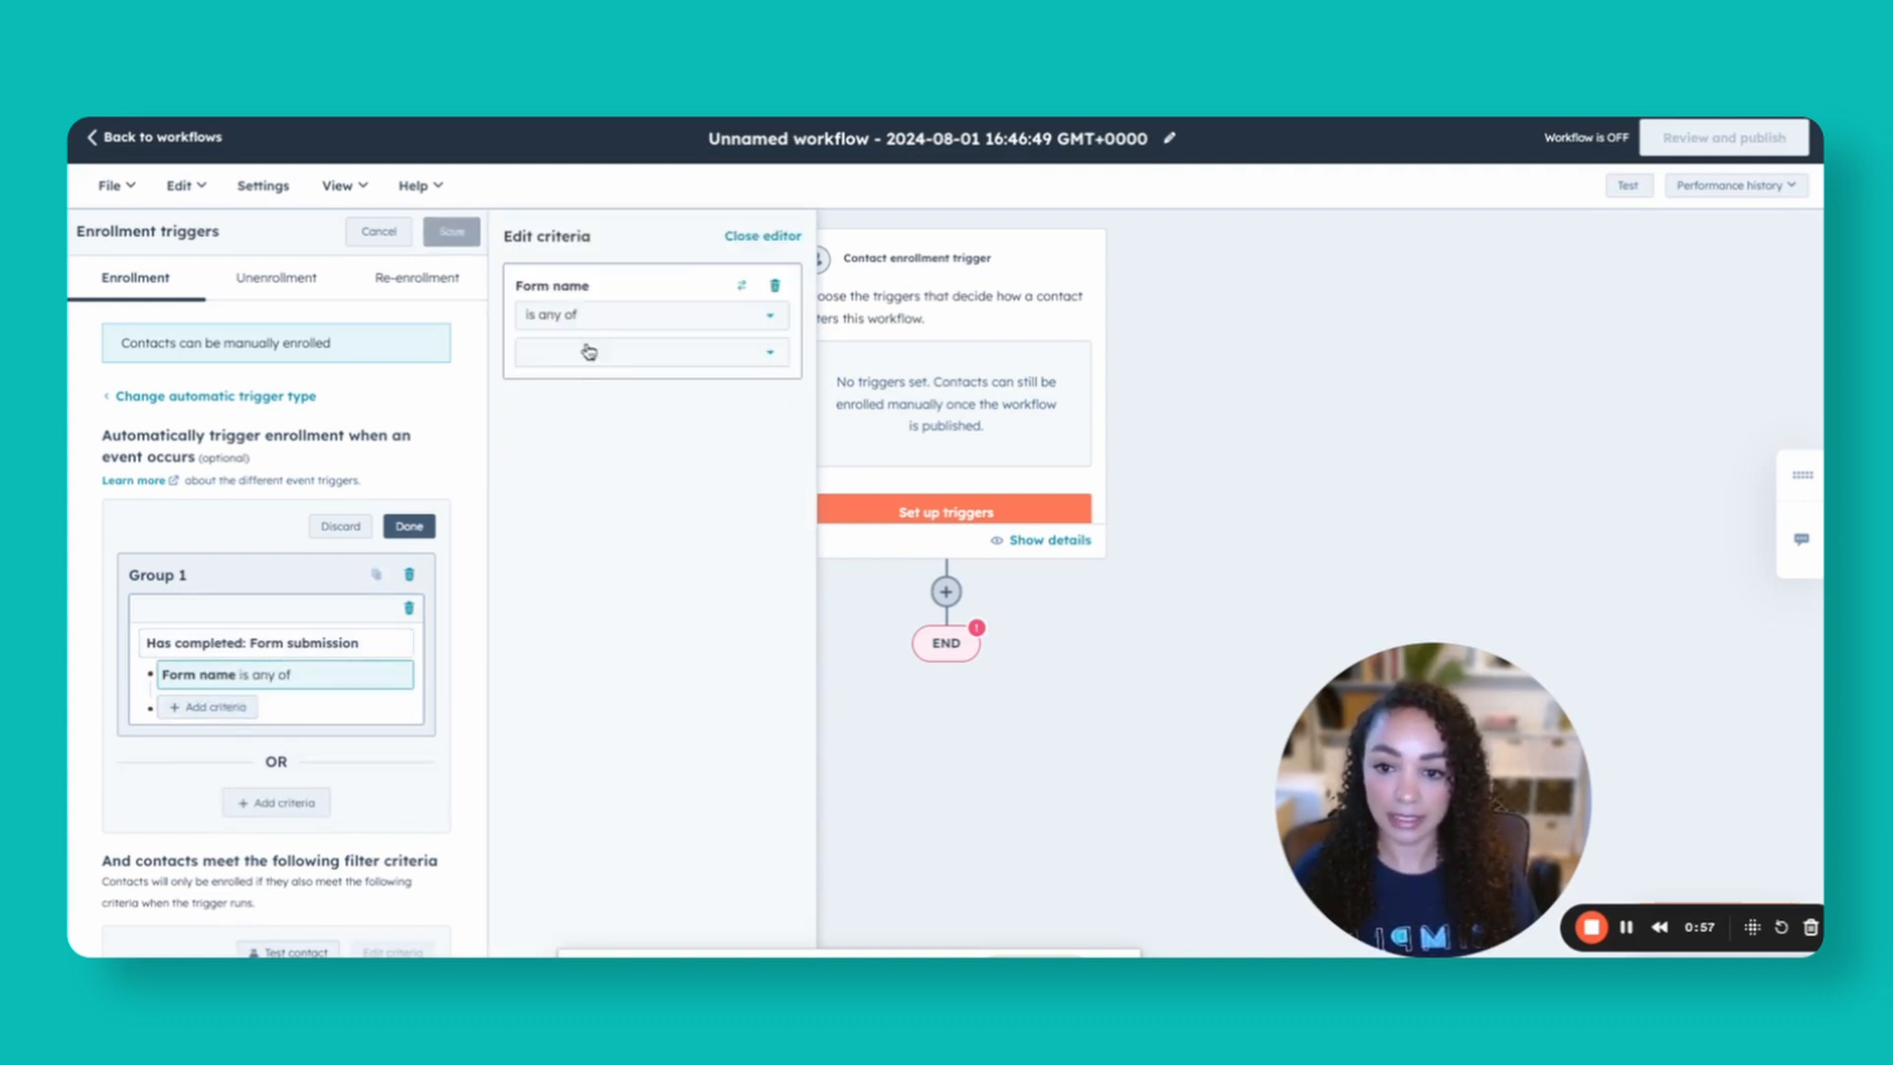
{"action": "left_click", "coordinate": [648, 350]}
{"action": "left_click", "coordinate": [607, 444]}
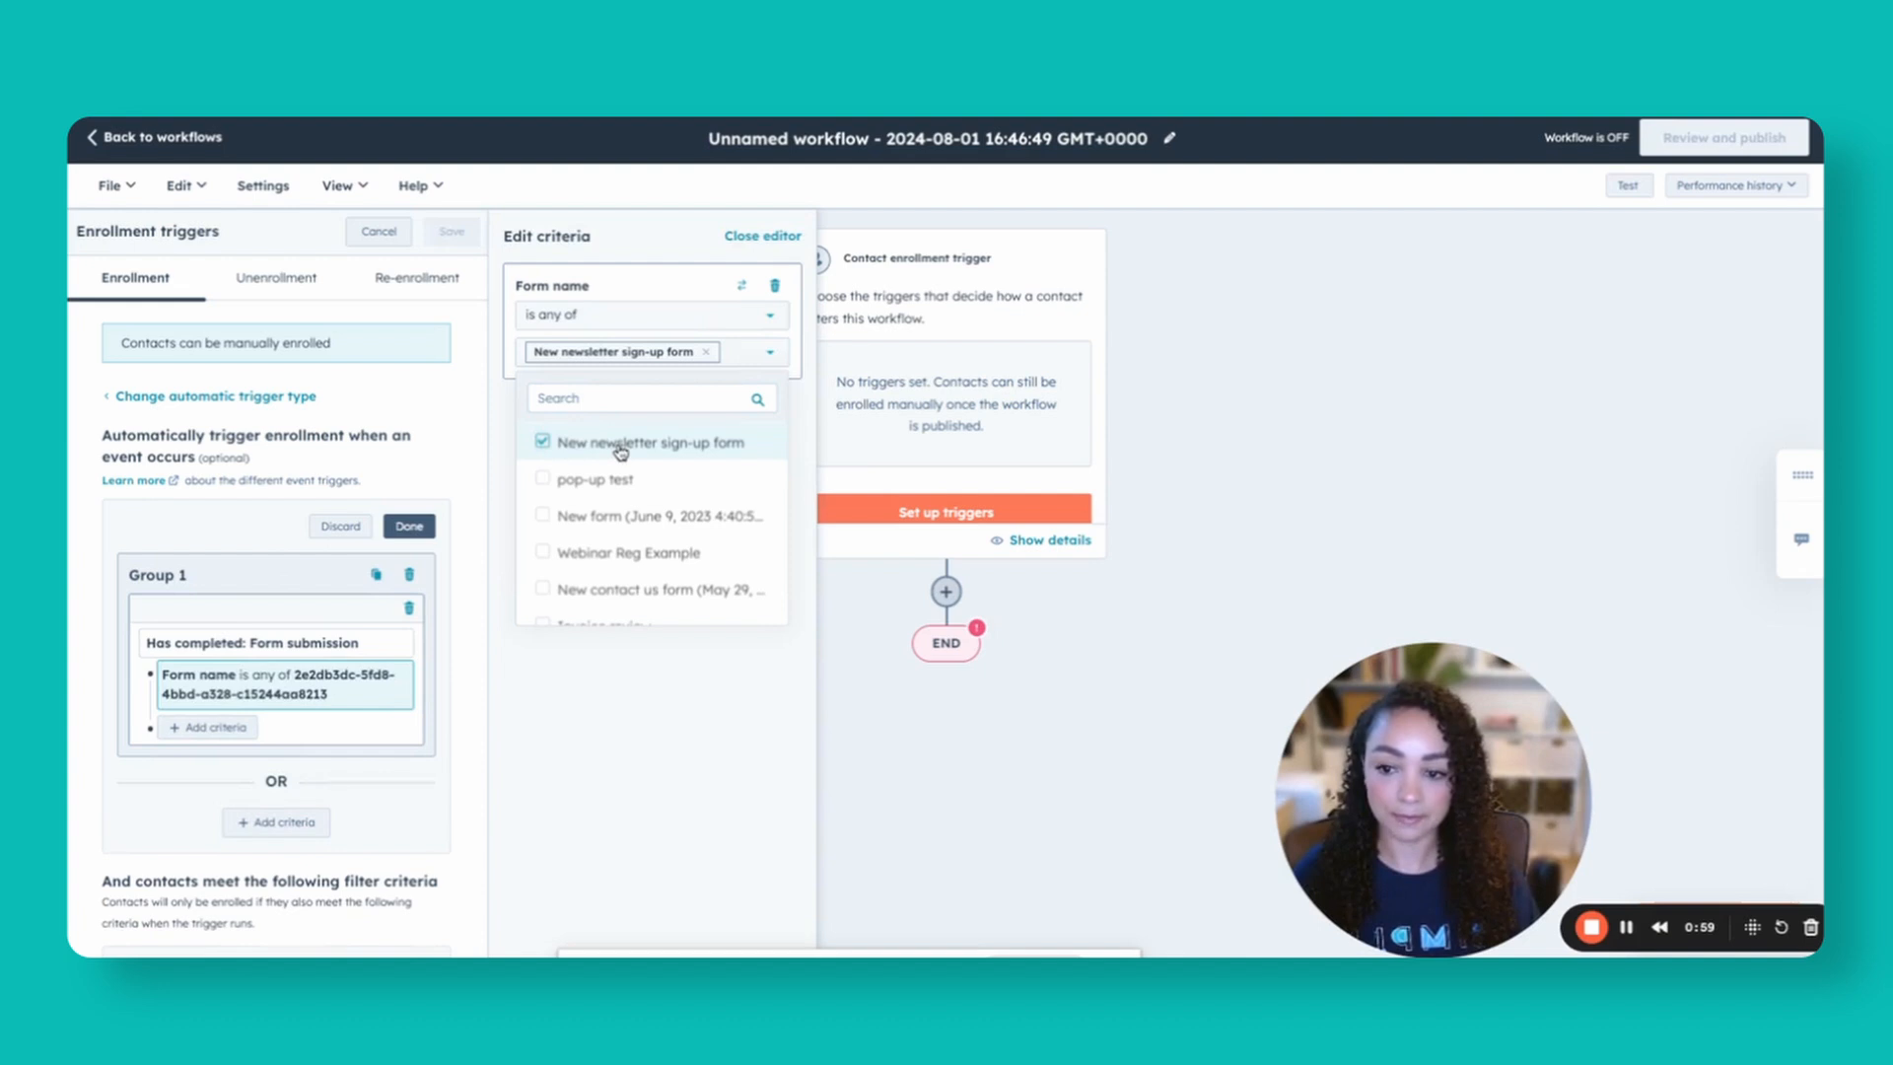
{"action": "left_click", "coordinate": [227, 533]}
{"action": "left_click", "coordinate": [408, 526]}
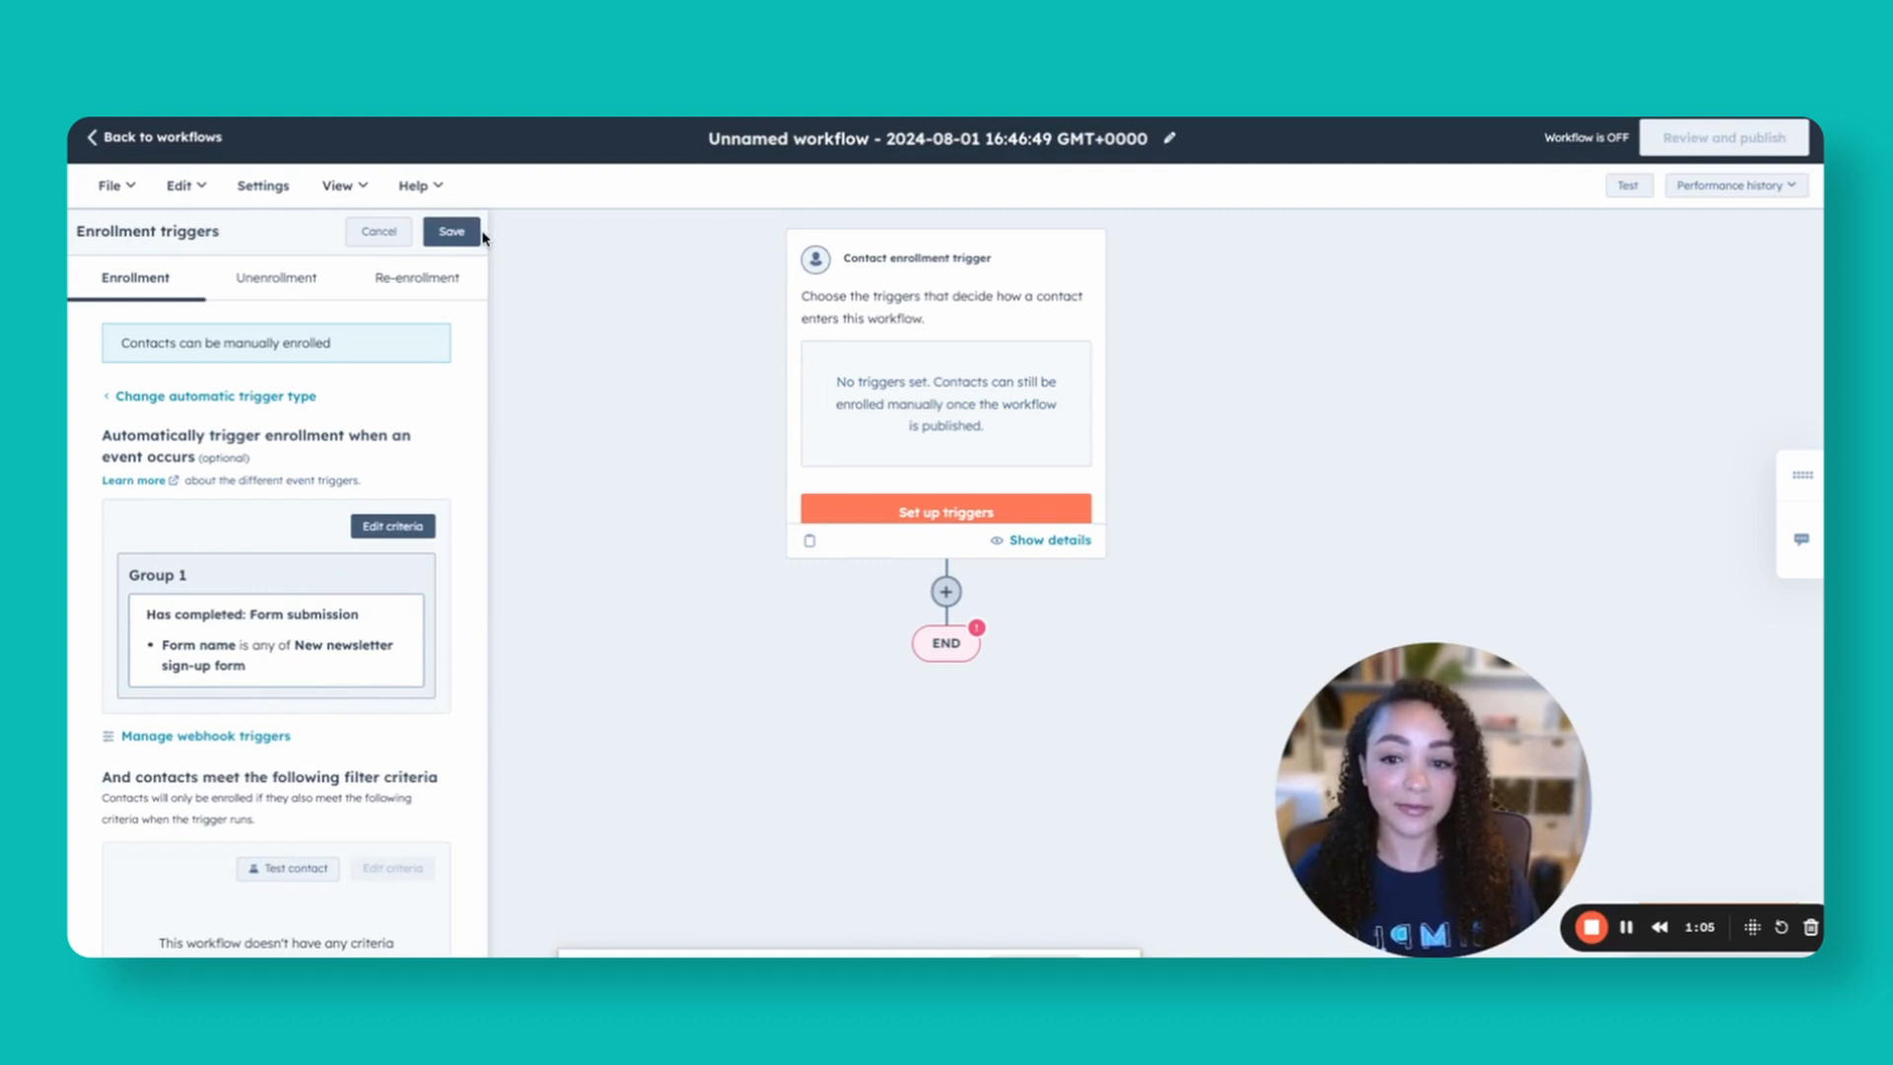
- Review re-enrollment, toggle it on then back off, and save the enrollment trigger
{"action": "left_click", "coordinate": [416, 277]}
{"action": "left_click", "coordinate": [146, 398]}
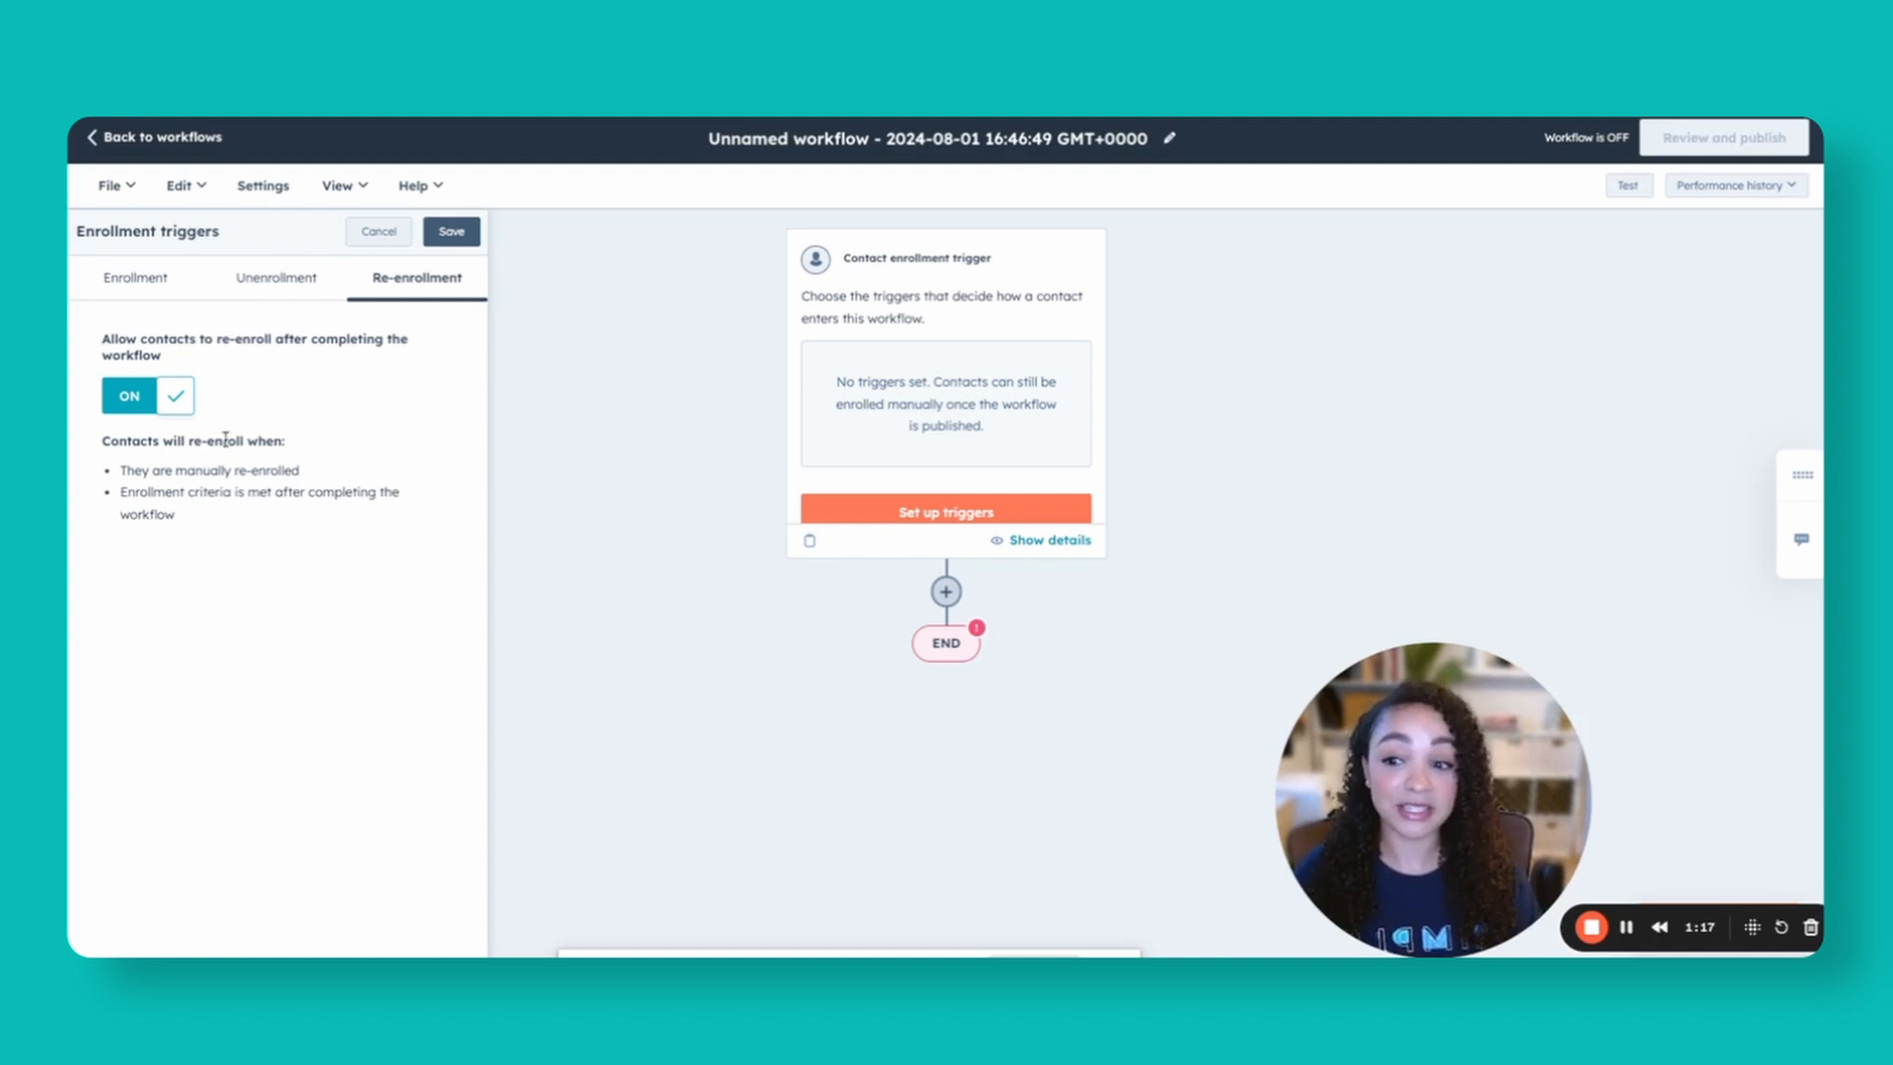
{"action": "left_click", "coordinate": [176, 396]}
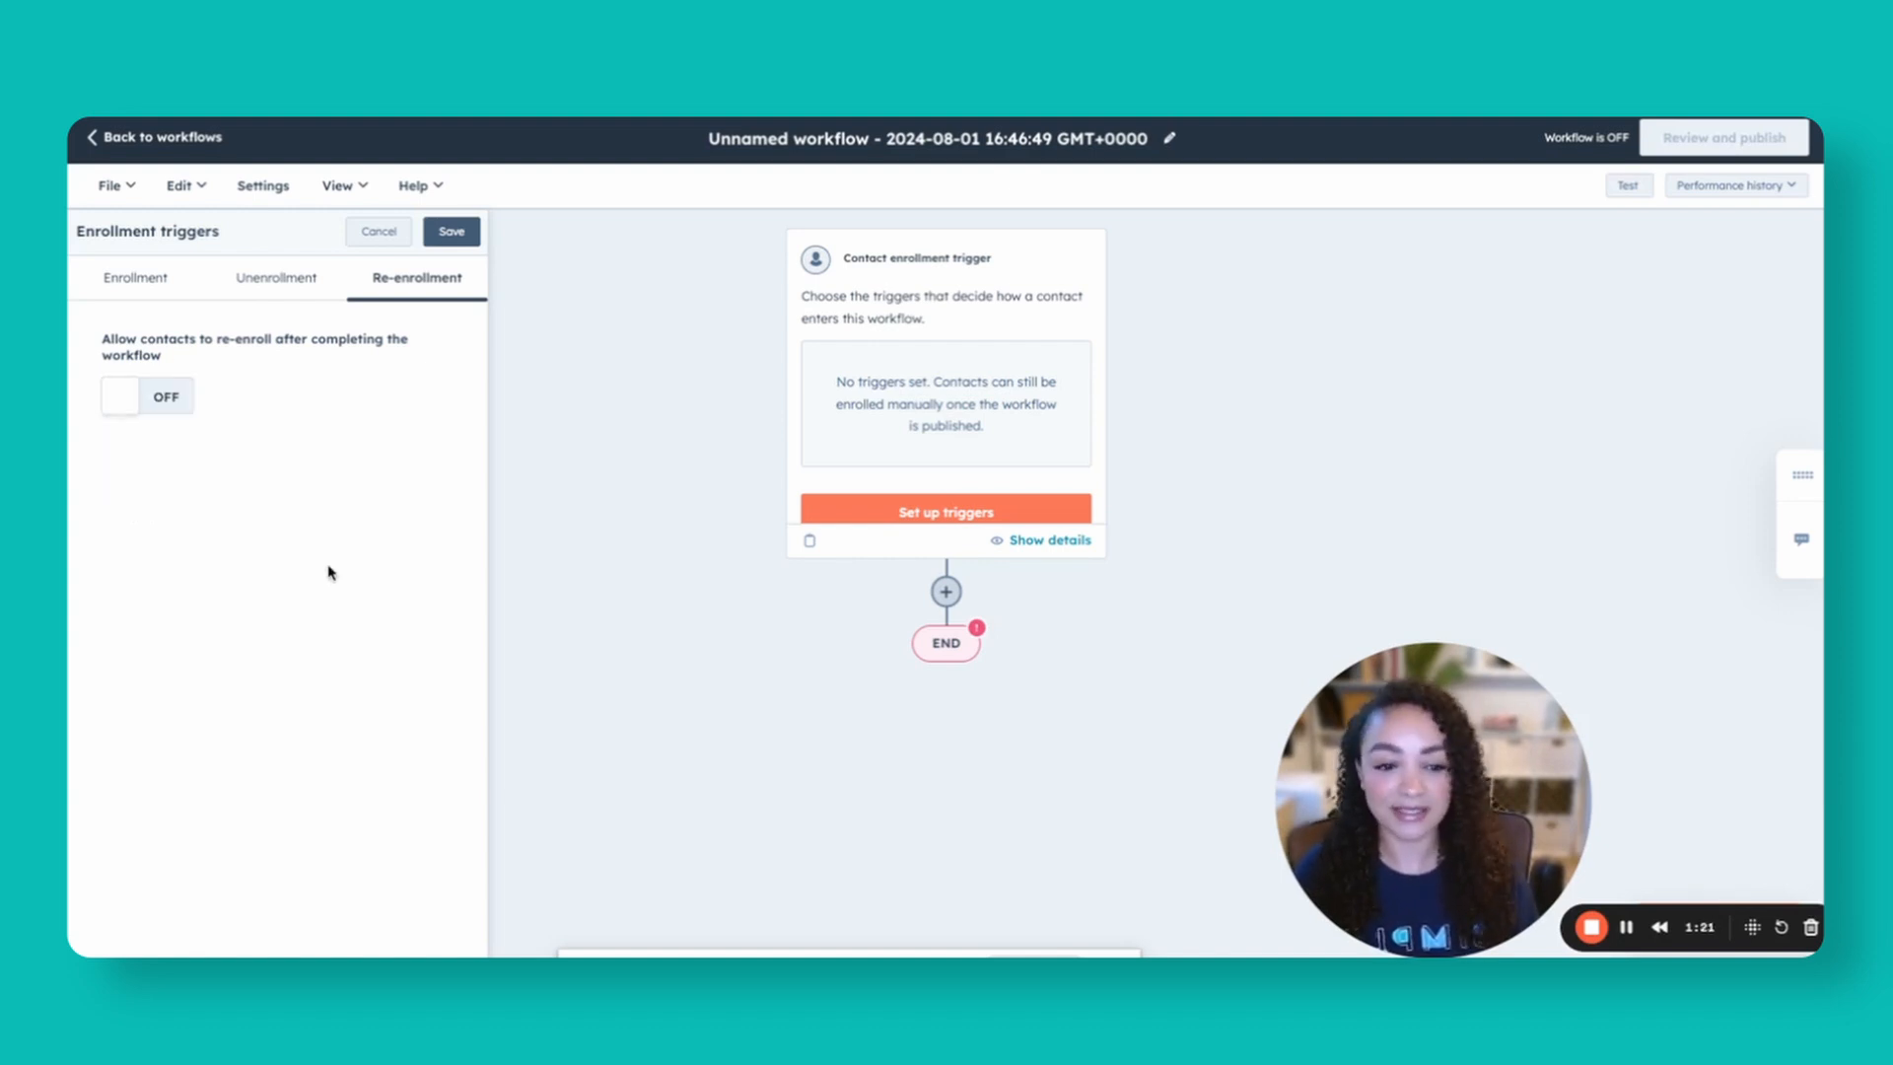
{"action": "left_click", "coordinate": [451, 231]}
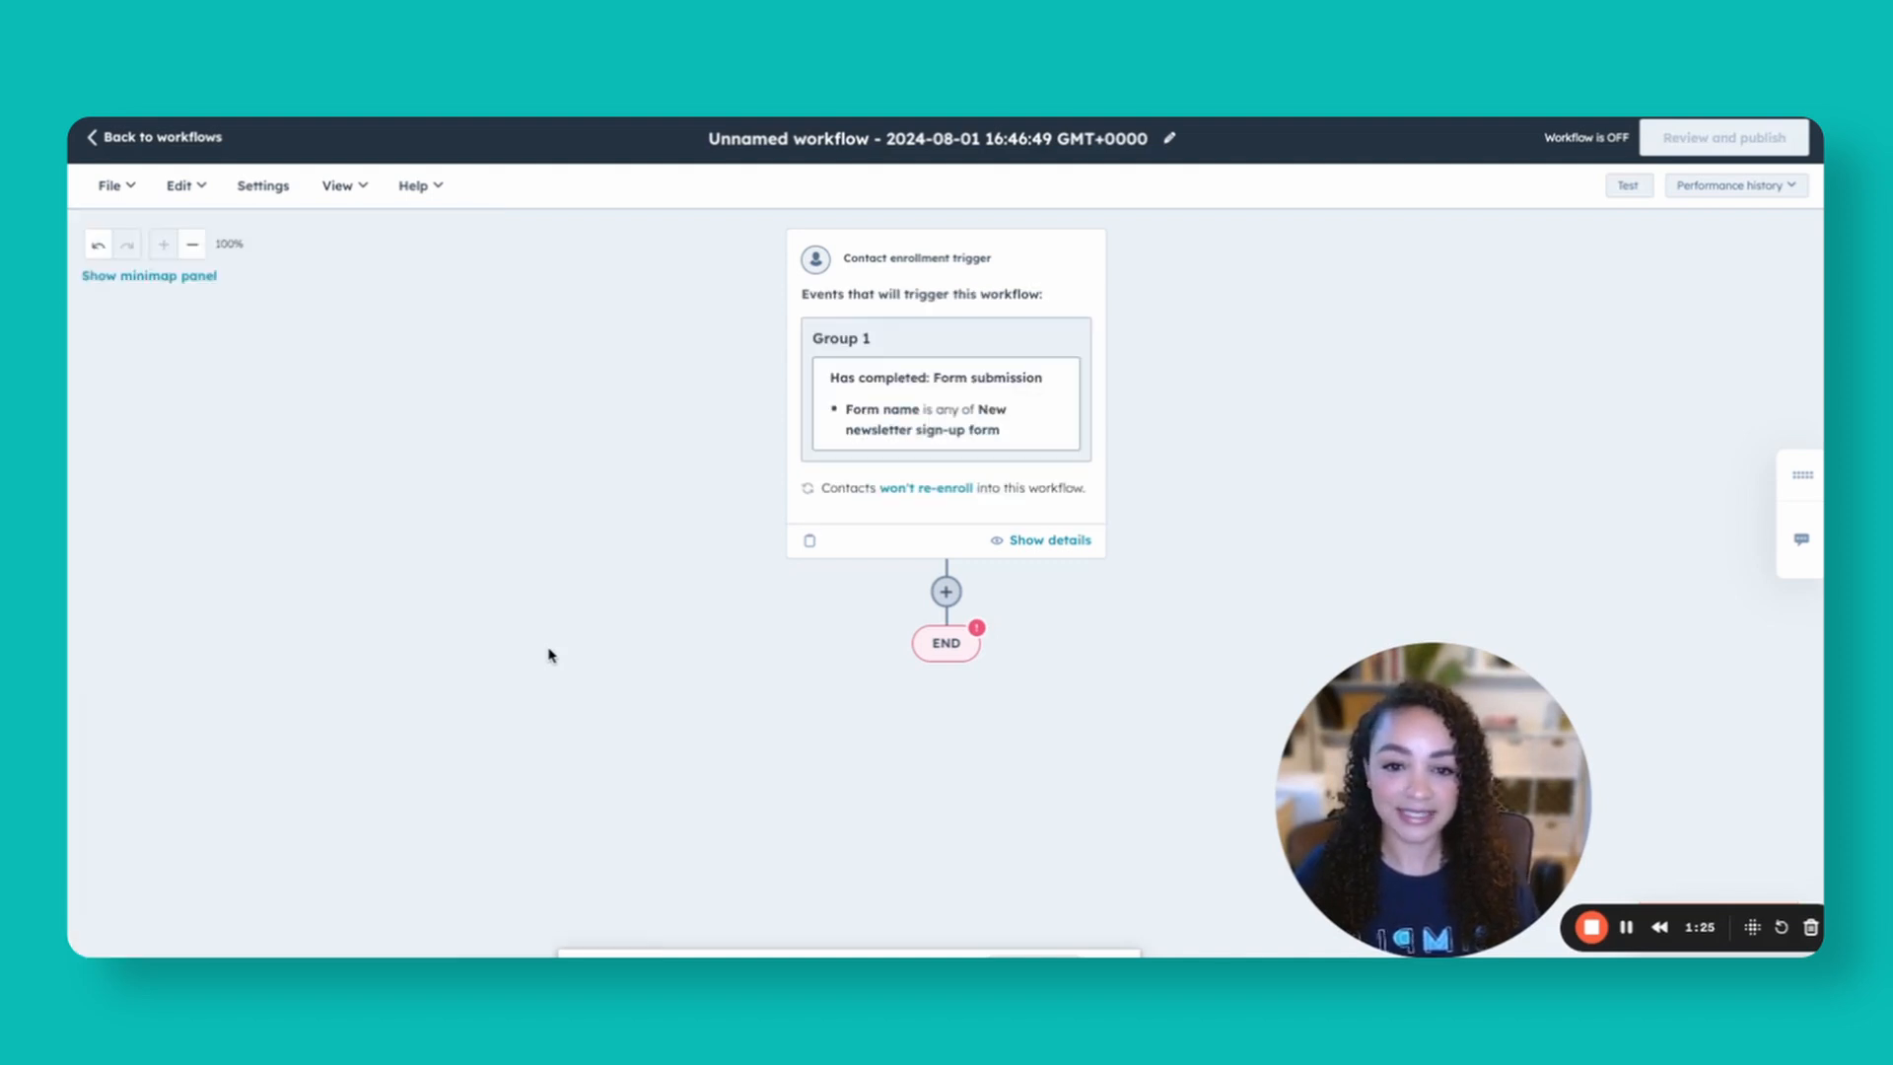
- Add a Send email action sending the Newsletter Welcome email and save it
{"action": "left_click", "coordinate": [946, 591]}
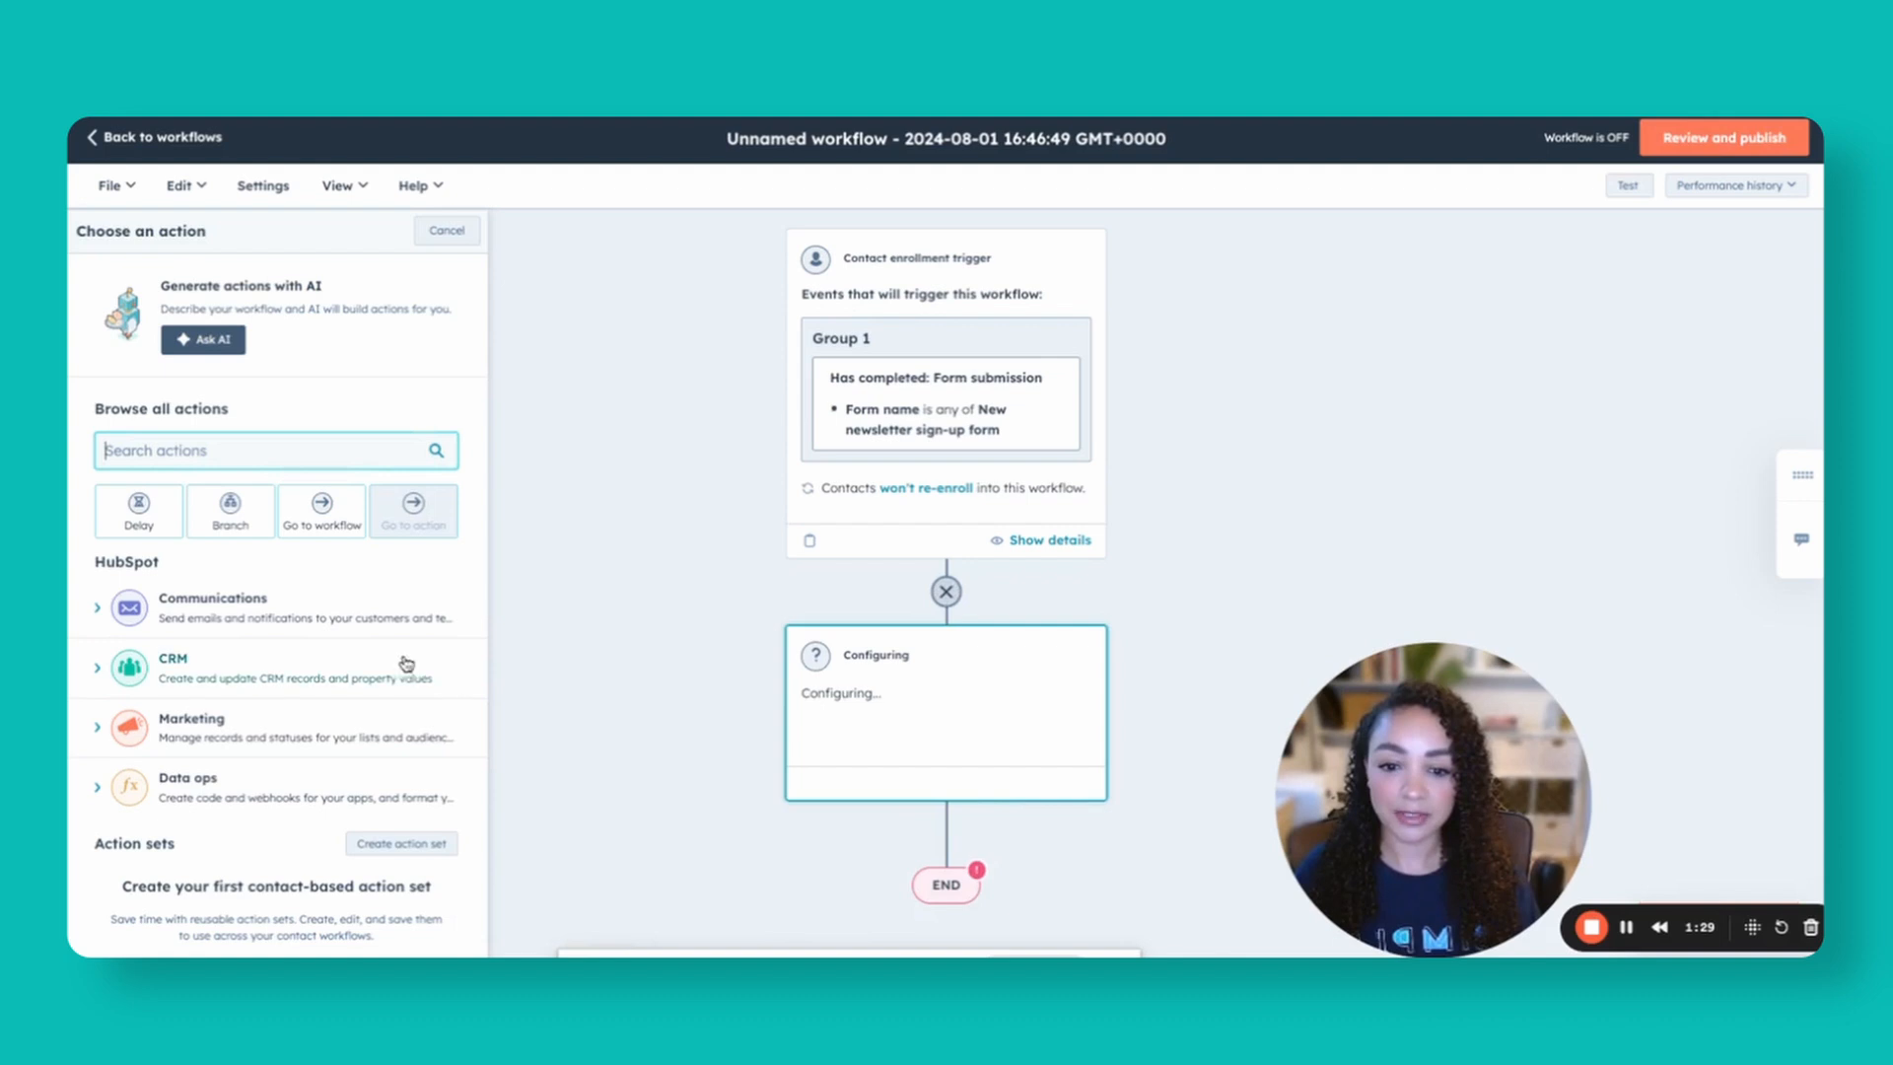
{"action": "left_click", "coordinate": [218, 607]}
{"action": "scroll", "coordinate": [222, 666], "scroll_direction": "down", "scroll_amount": 1}
{"action": "left_click", "coordinate": [175, 651]}
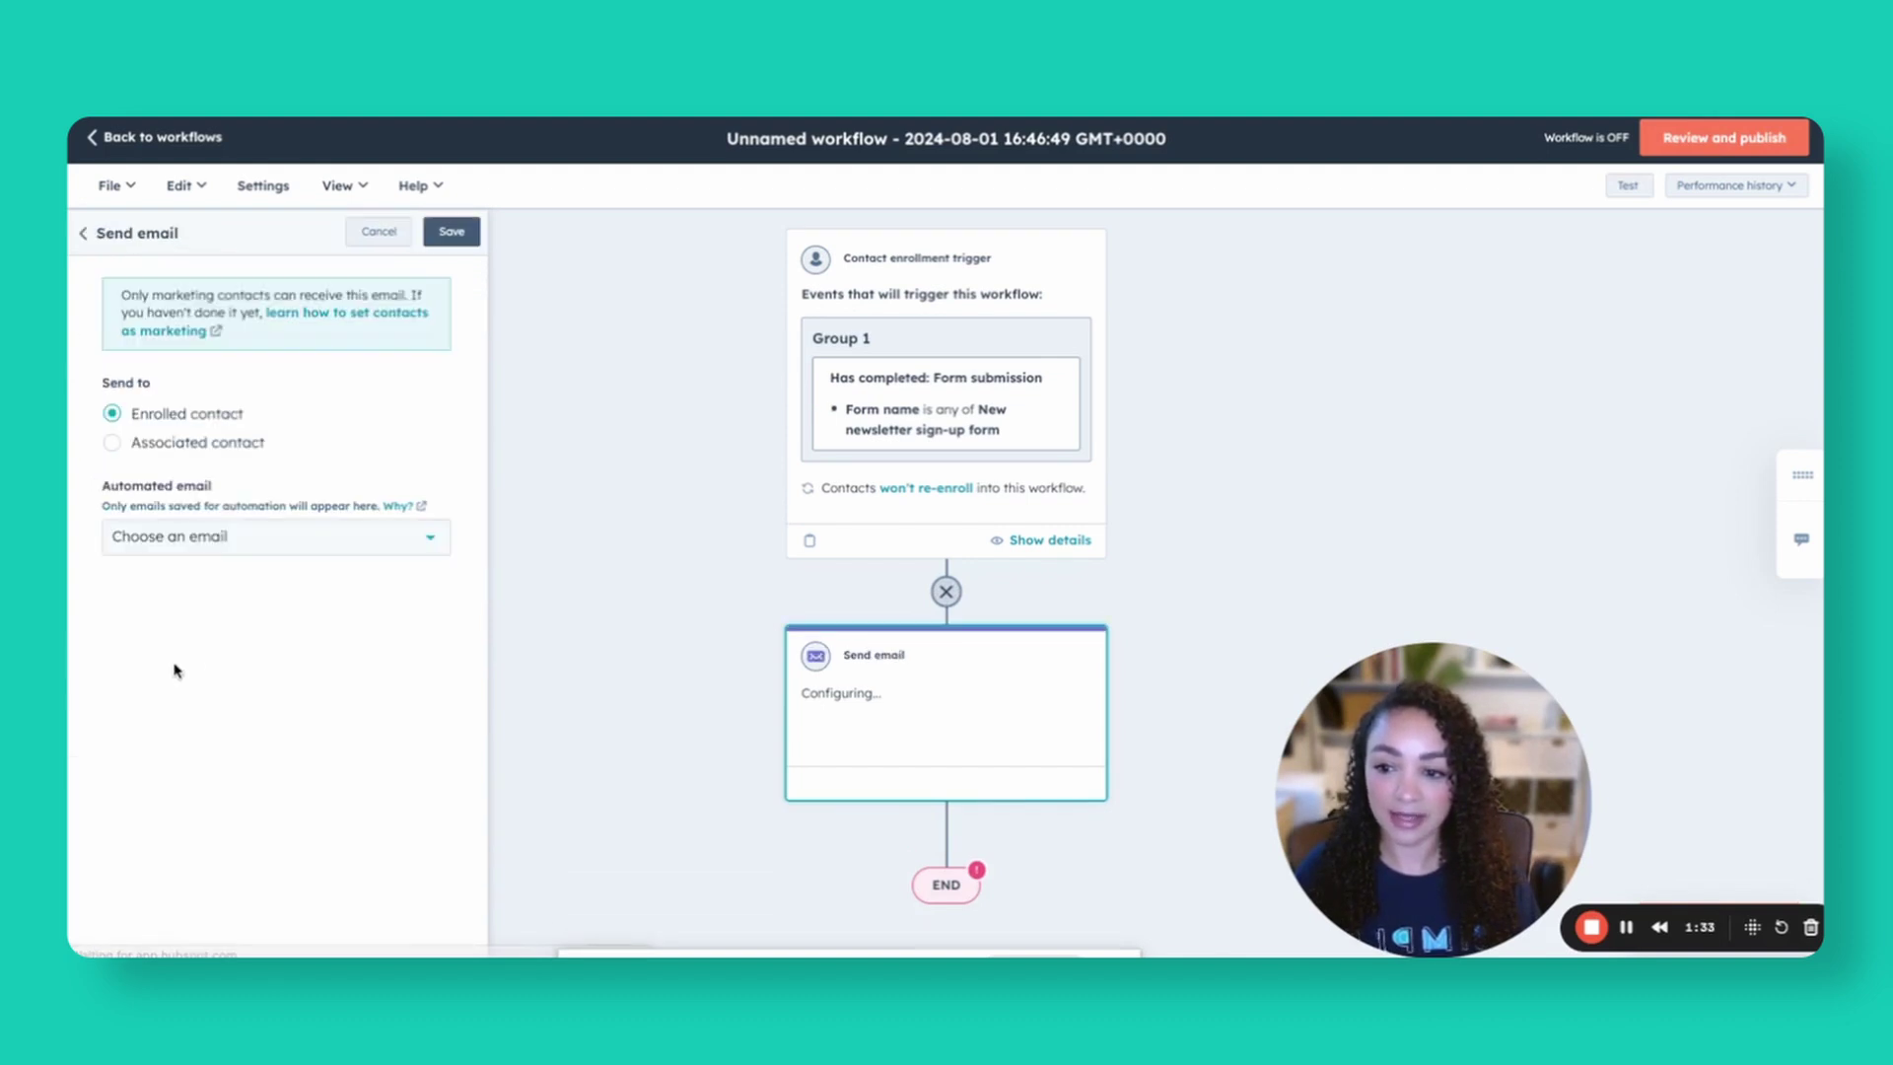
{"action": "left_click", "coordinate": [206, 538]}
{"action": "type", "text": "new"}
{"action": "left_click", "coordinate": [225, 645]}
{"action": "left_click", "coordinate": [451, 231]}
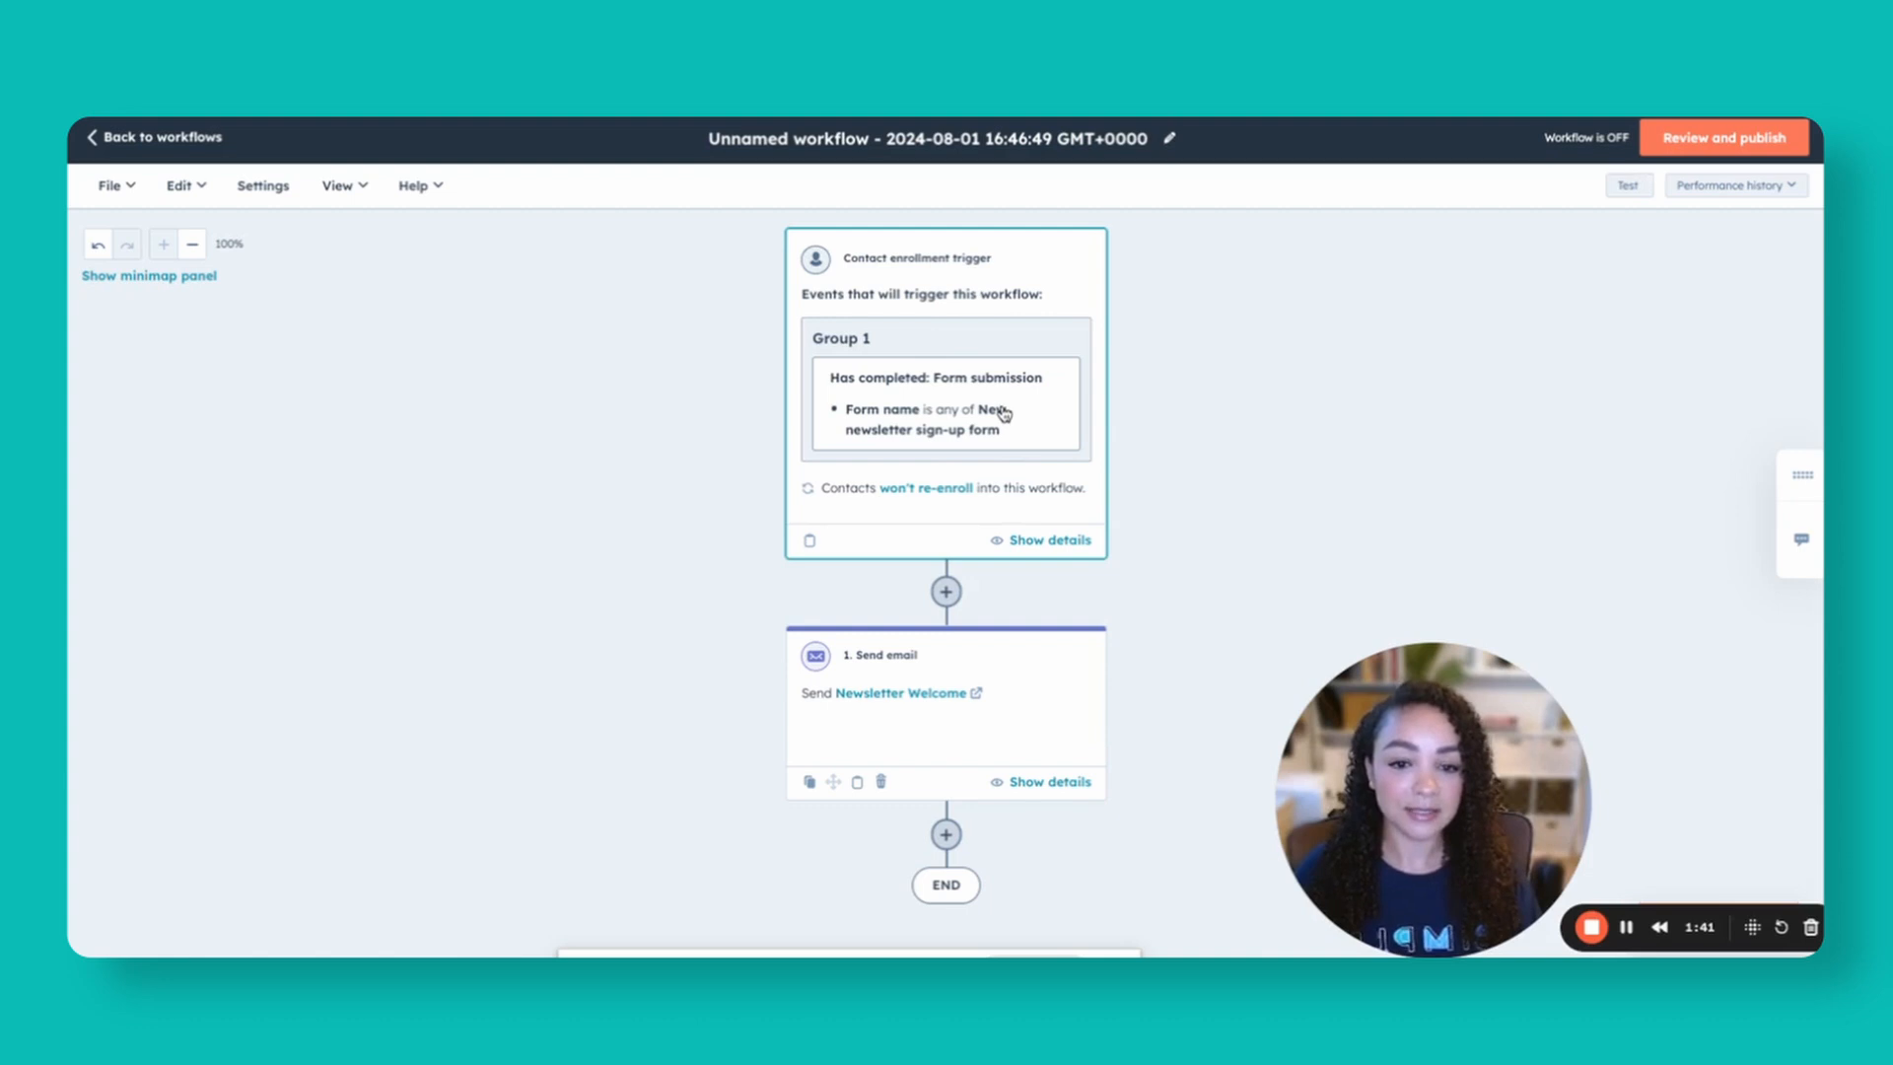
{"action": "mouse_move", "coordinate": [945, 710]}
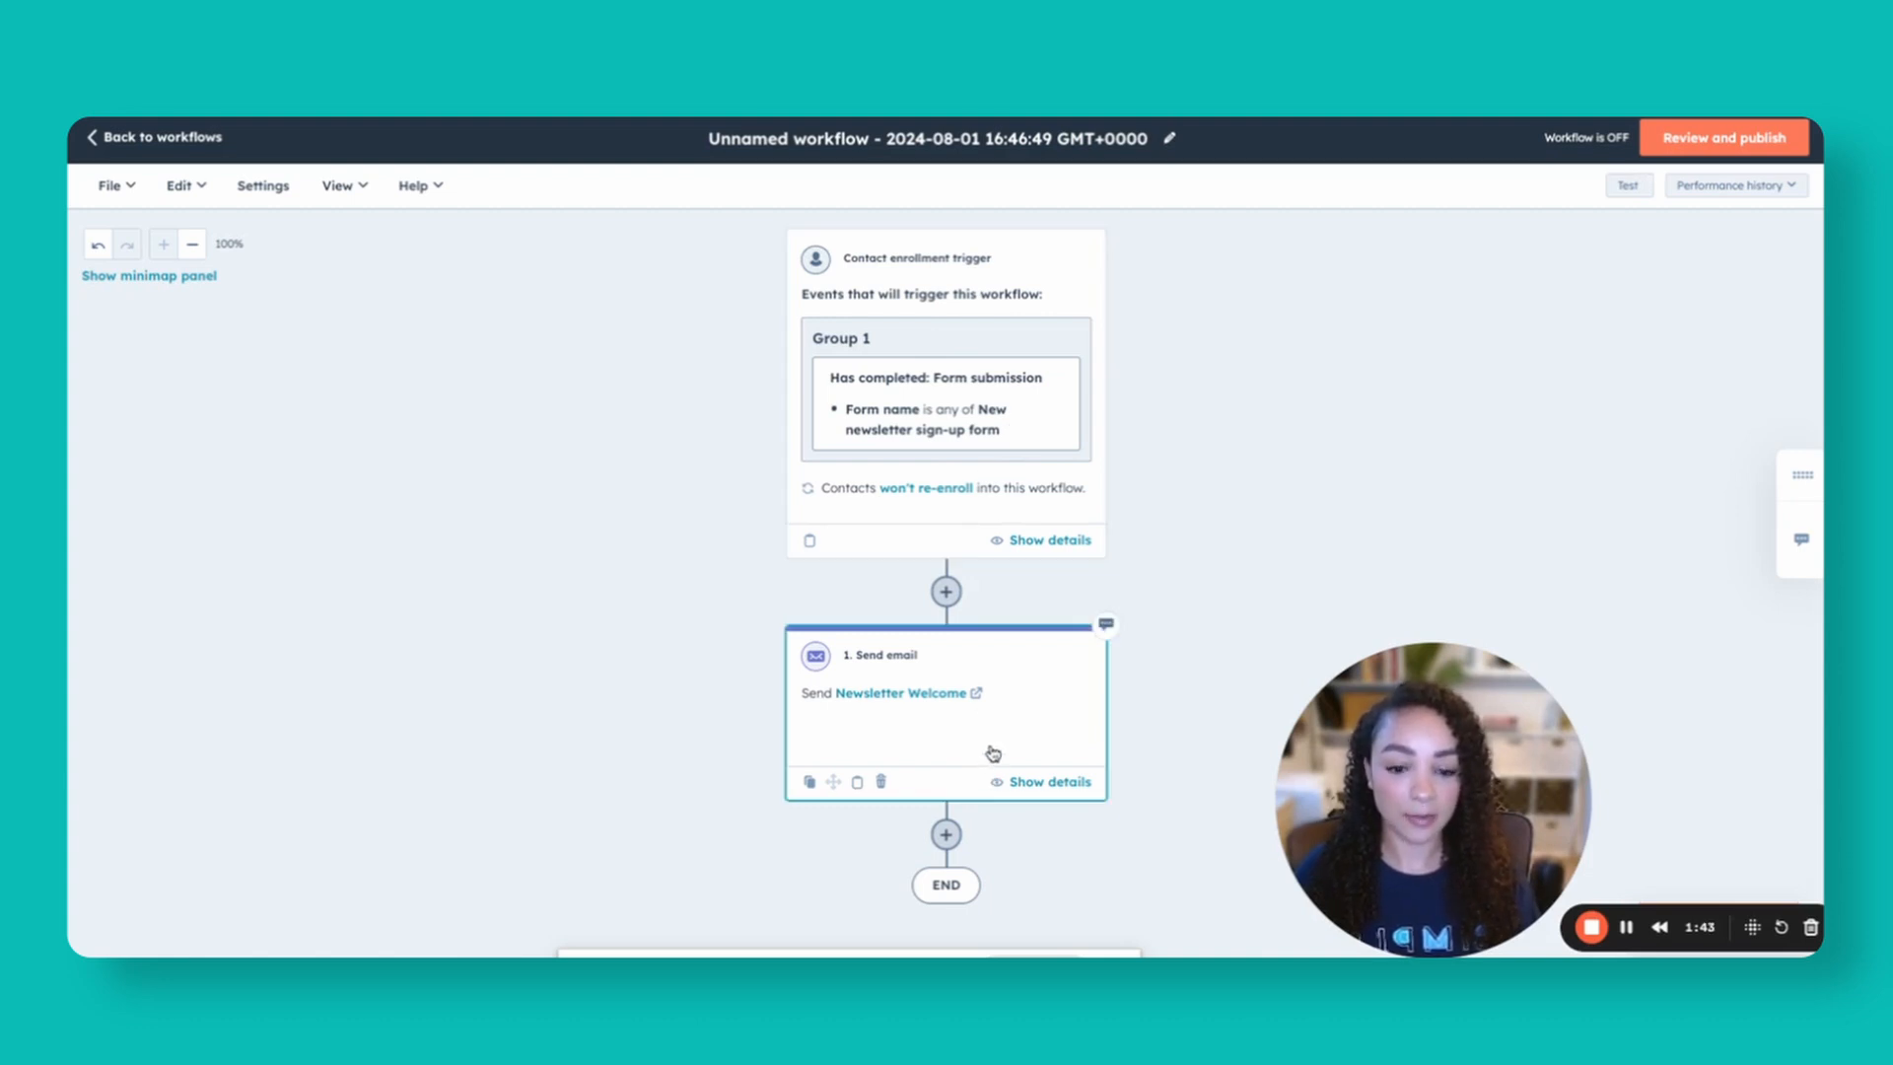
{"action": "scroll", "coordinate": [993, 754], "scroll_direction": "down", "scroll_amount": 2}
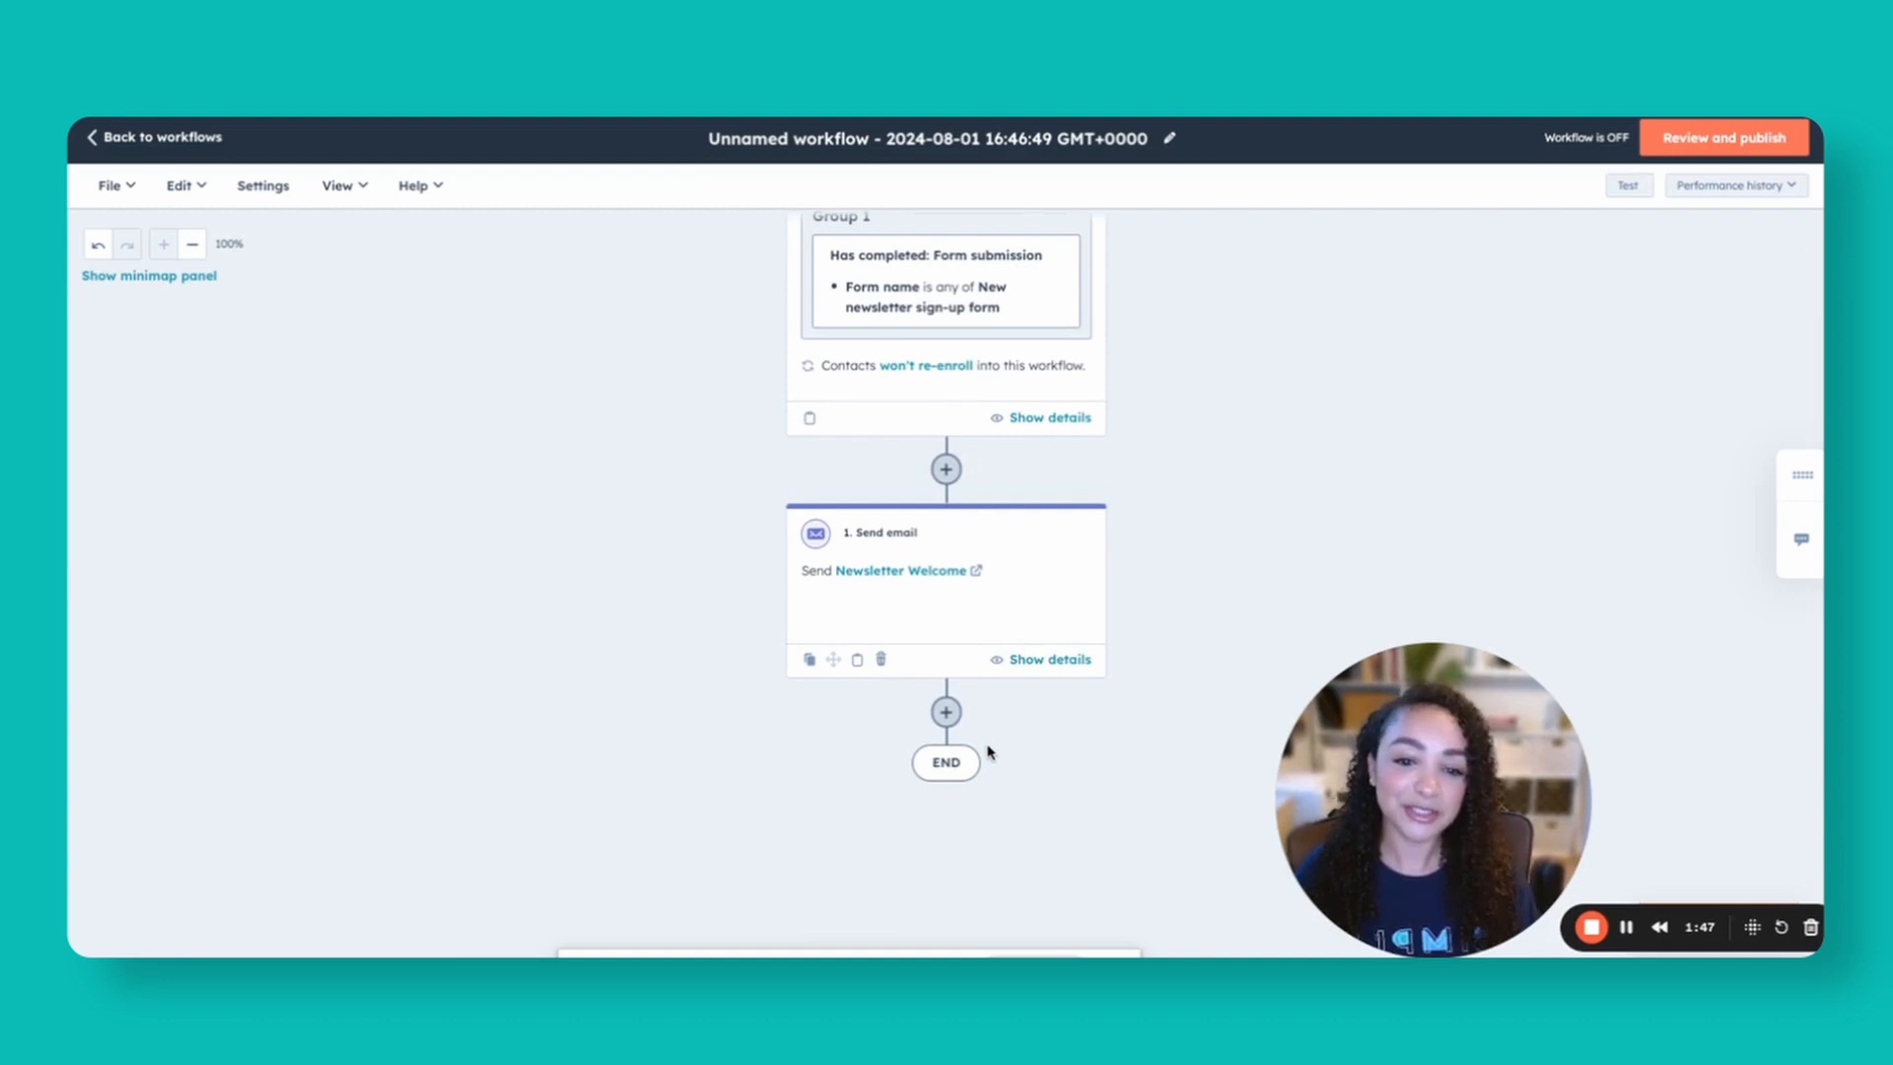
- Add a Delay action waiting a set amount of 3 days and save it
{"action": "left_click", "coordinate": [945, 712]}
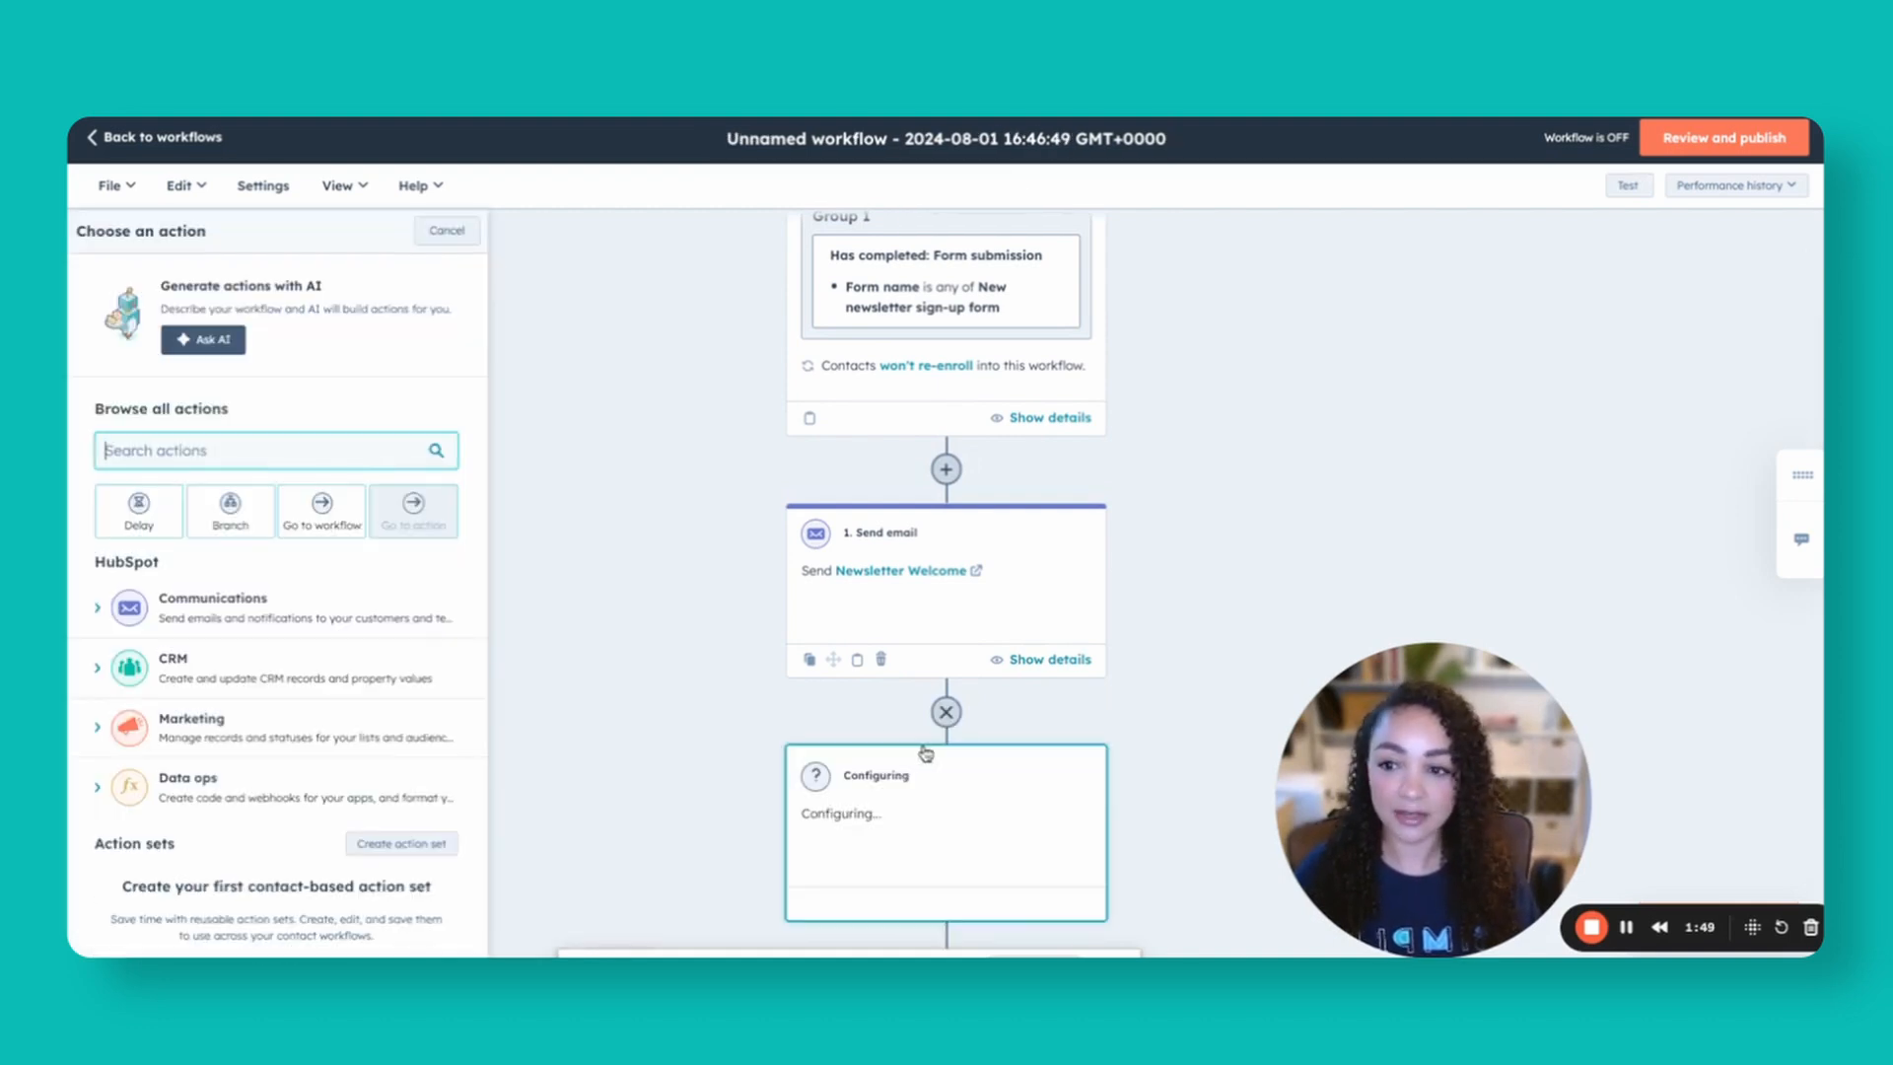
{"action": "left_click", "coordinate": [138, 509]}
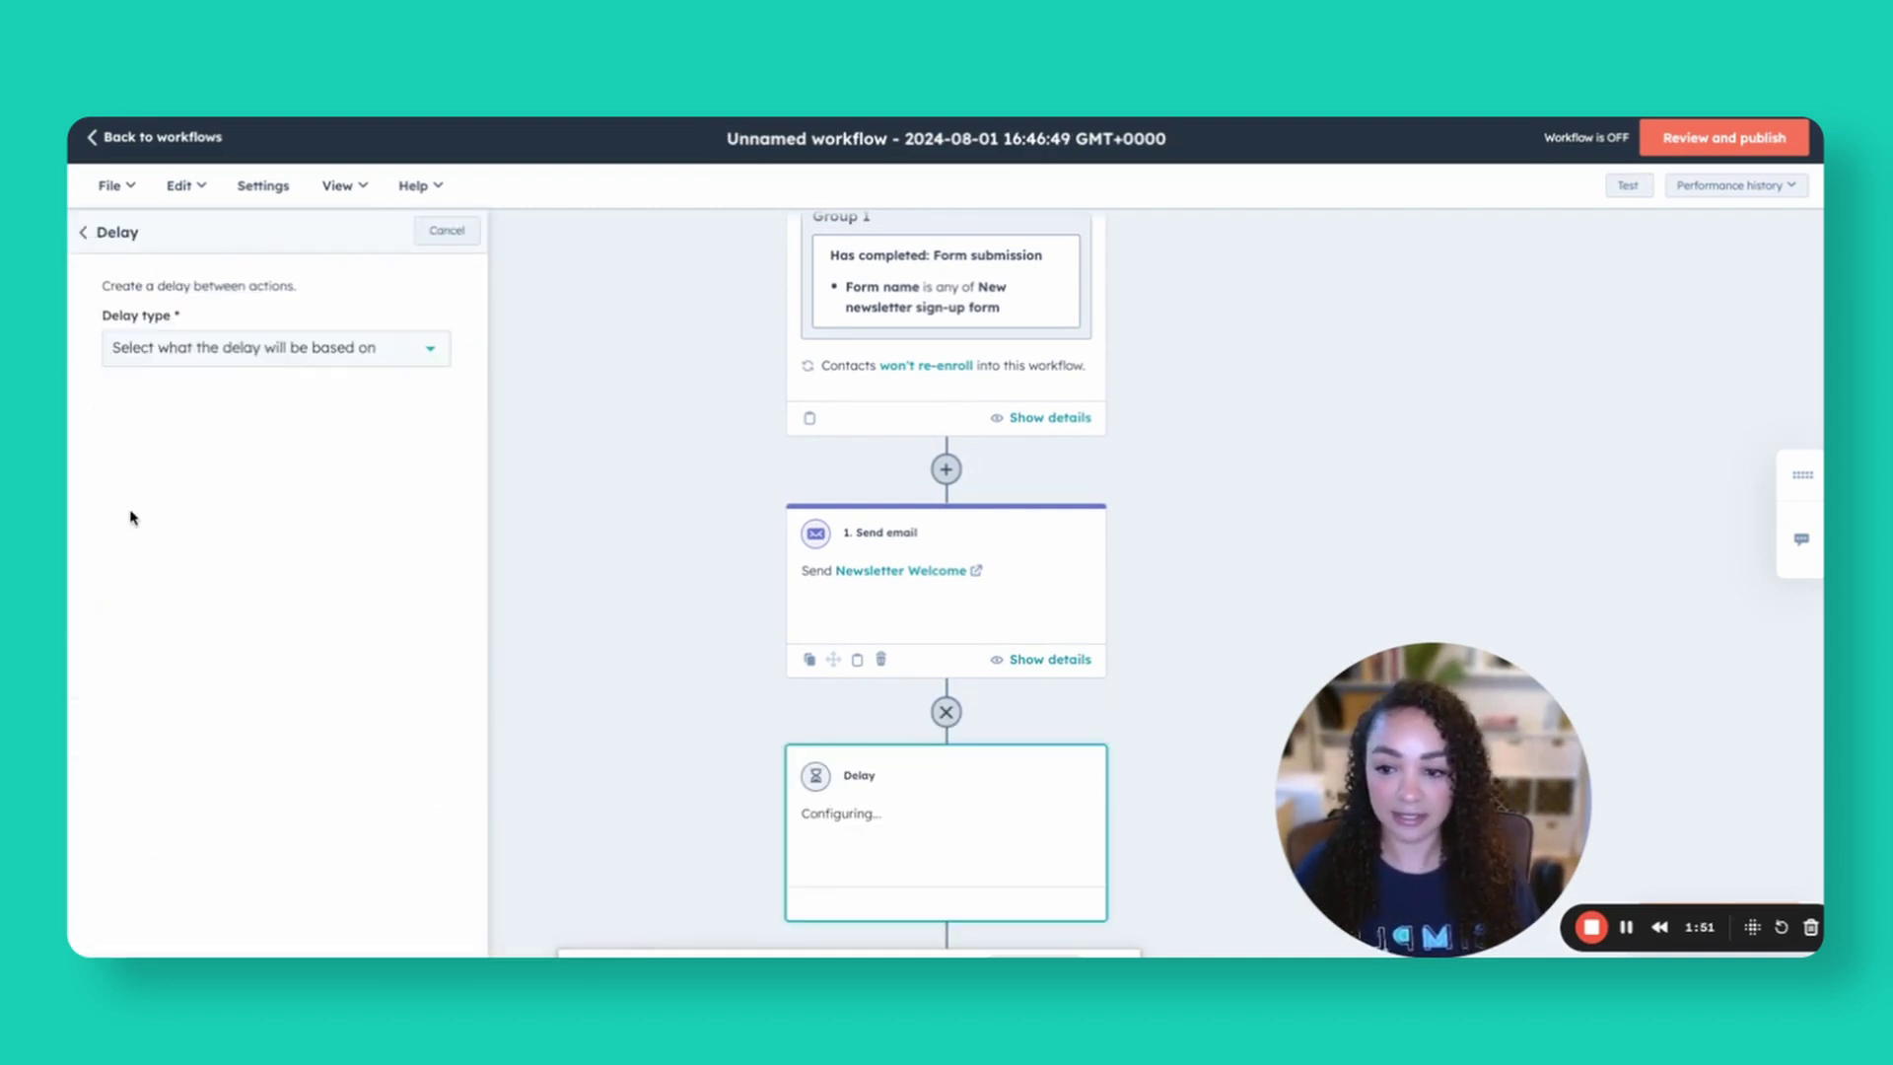
{"action": "left_click", "coordinate": [223, 349]}
{"action": "scroll", "coordinate": [216, 474], "scroll_direction": "down", "scroll_amount": 2}
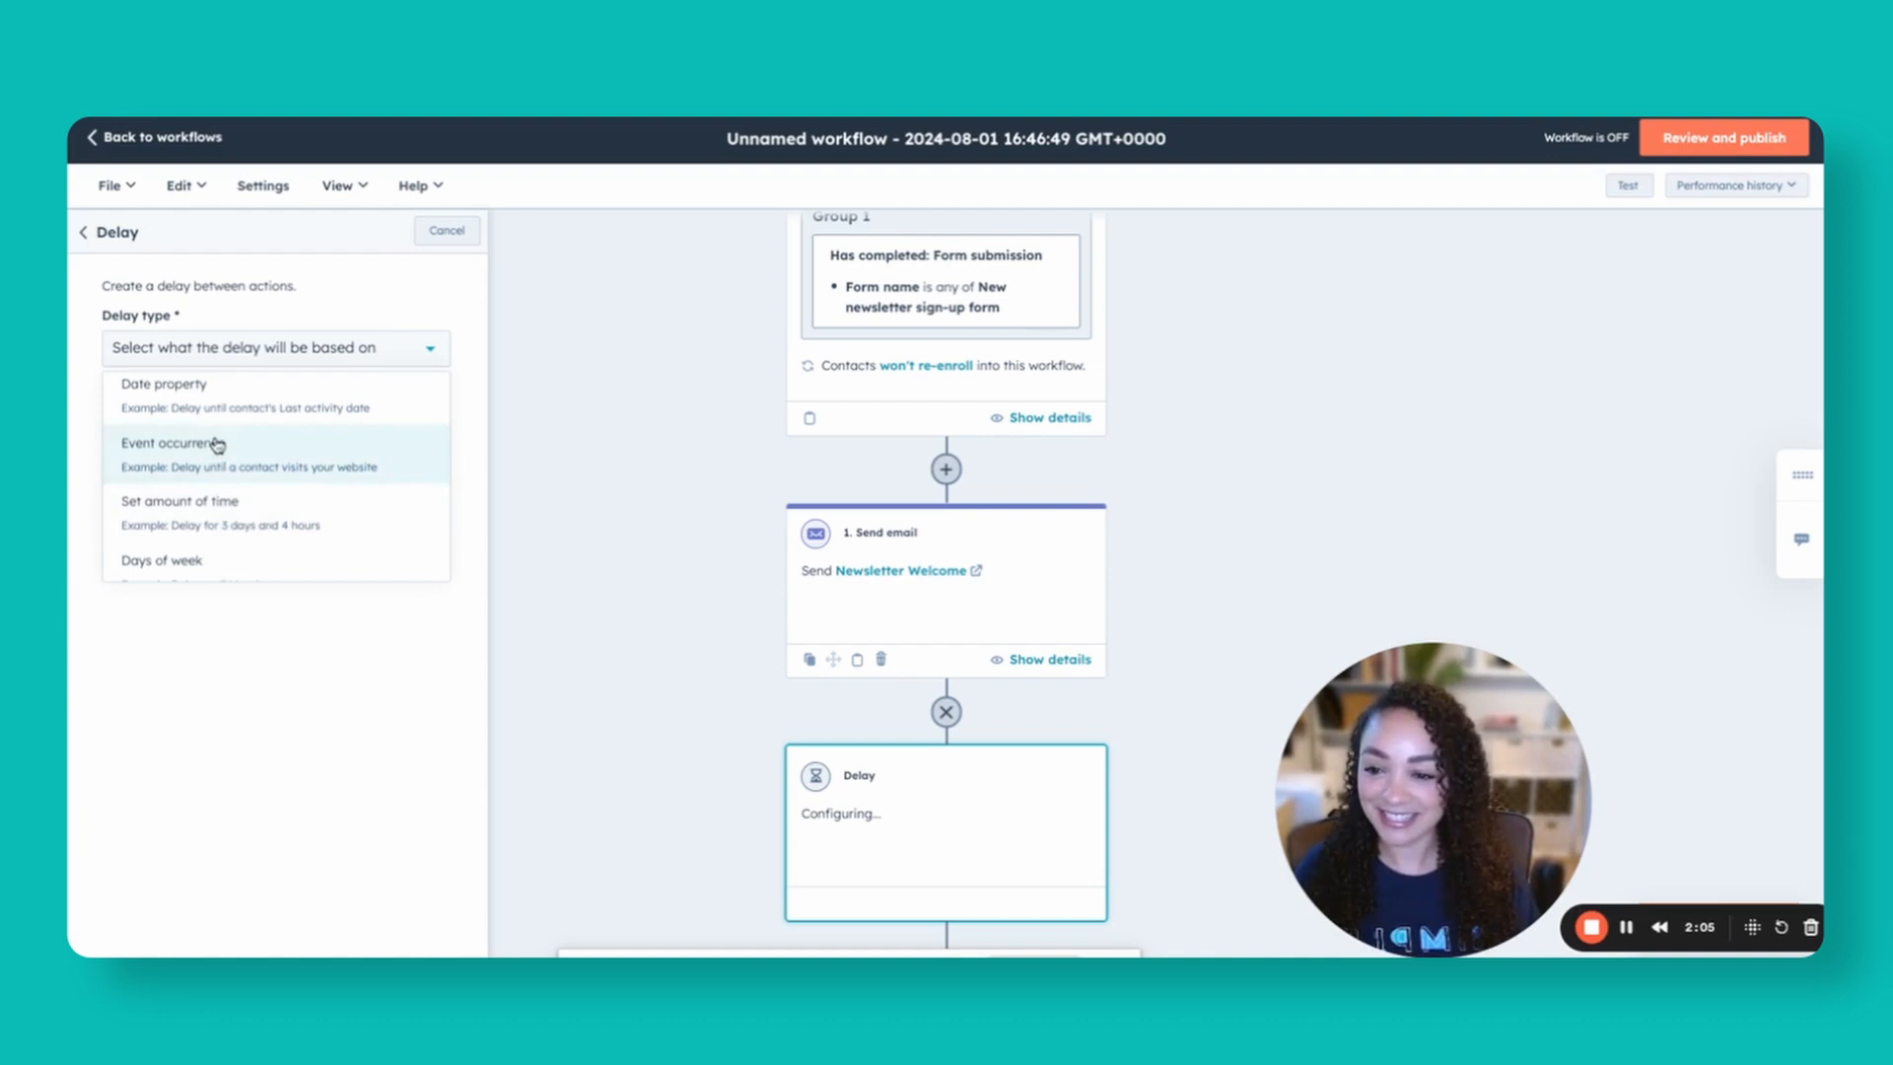
{"action": "left_click", "coordinate": [207, 503]}
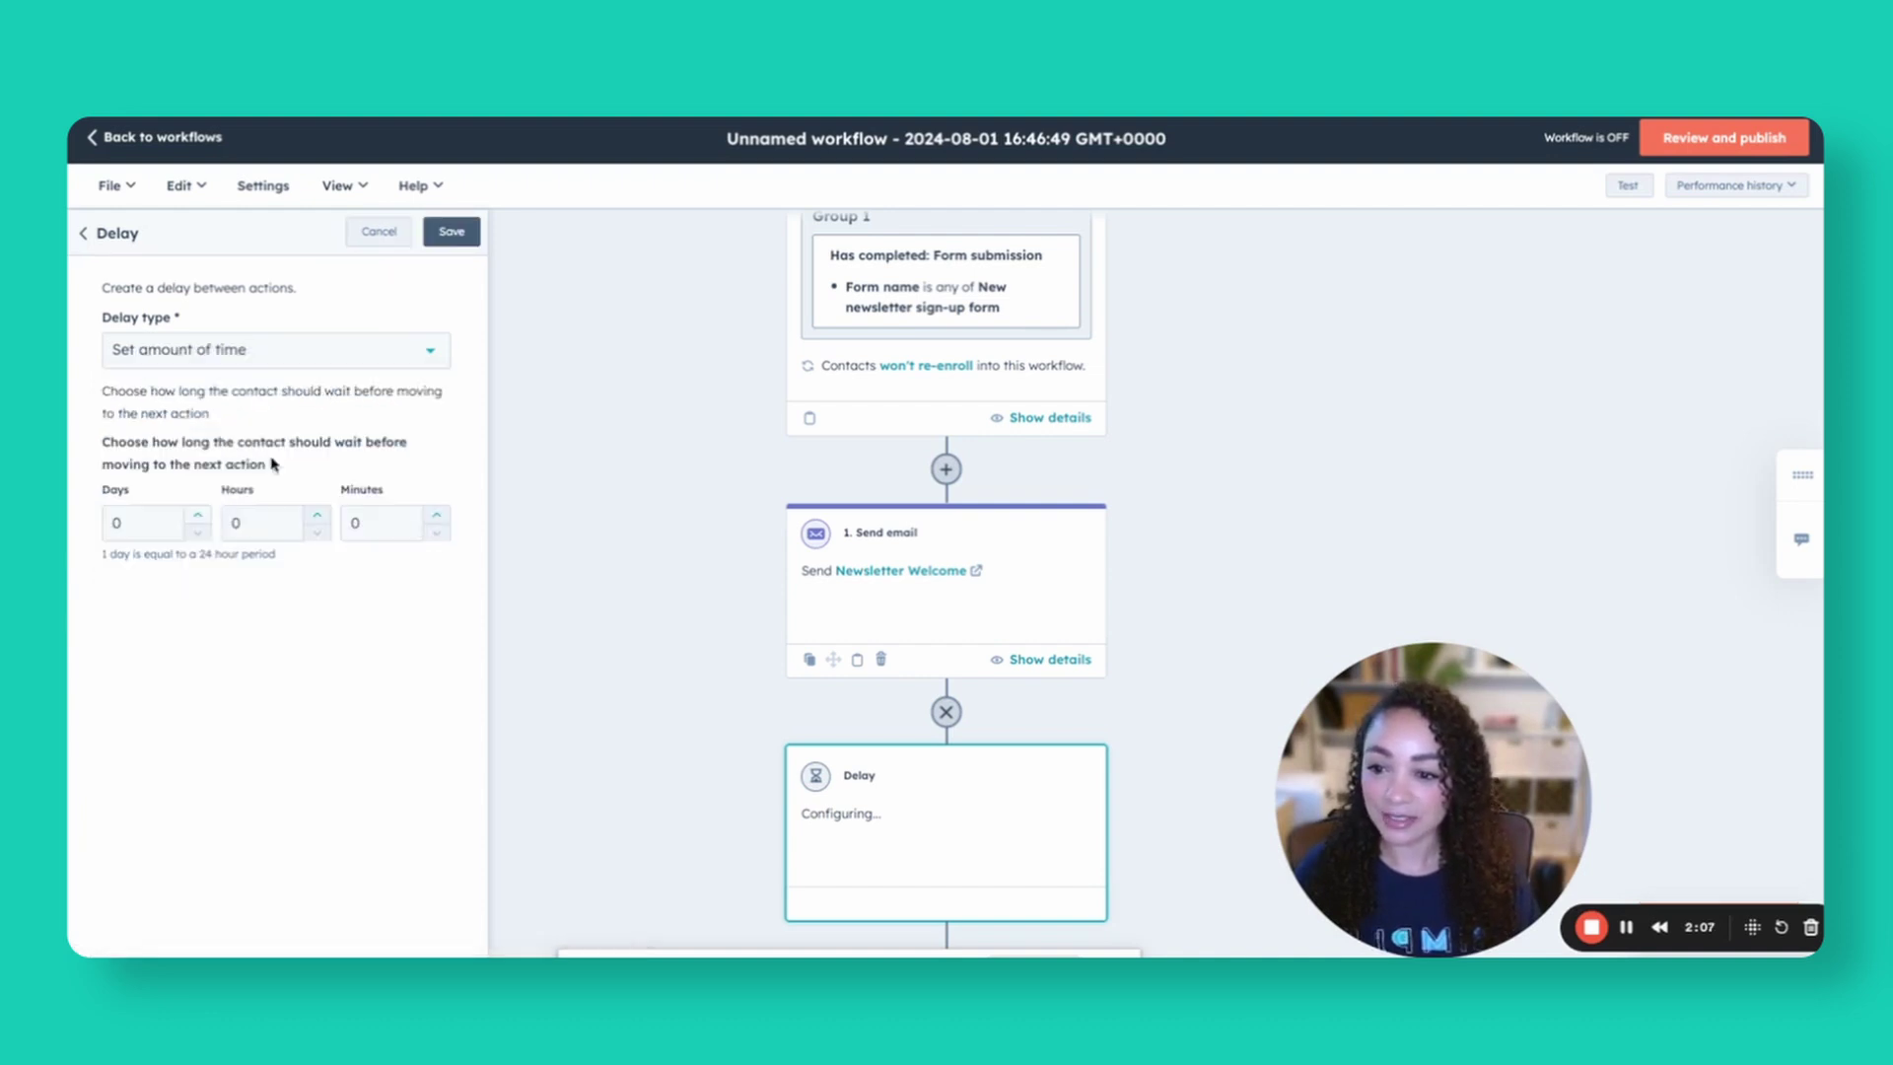
{"action": "left_click", "coordinate": [146, 525]}
{"action": "type", "text": "3"}
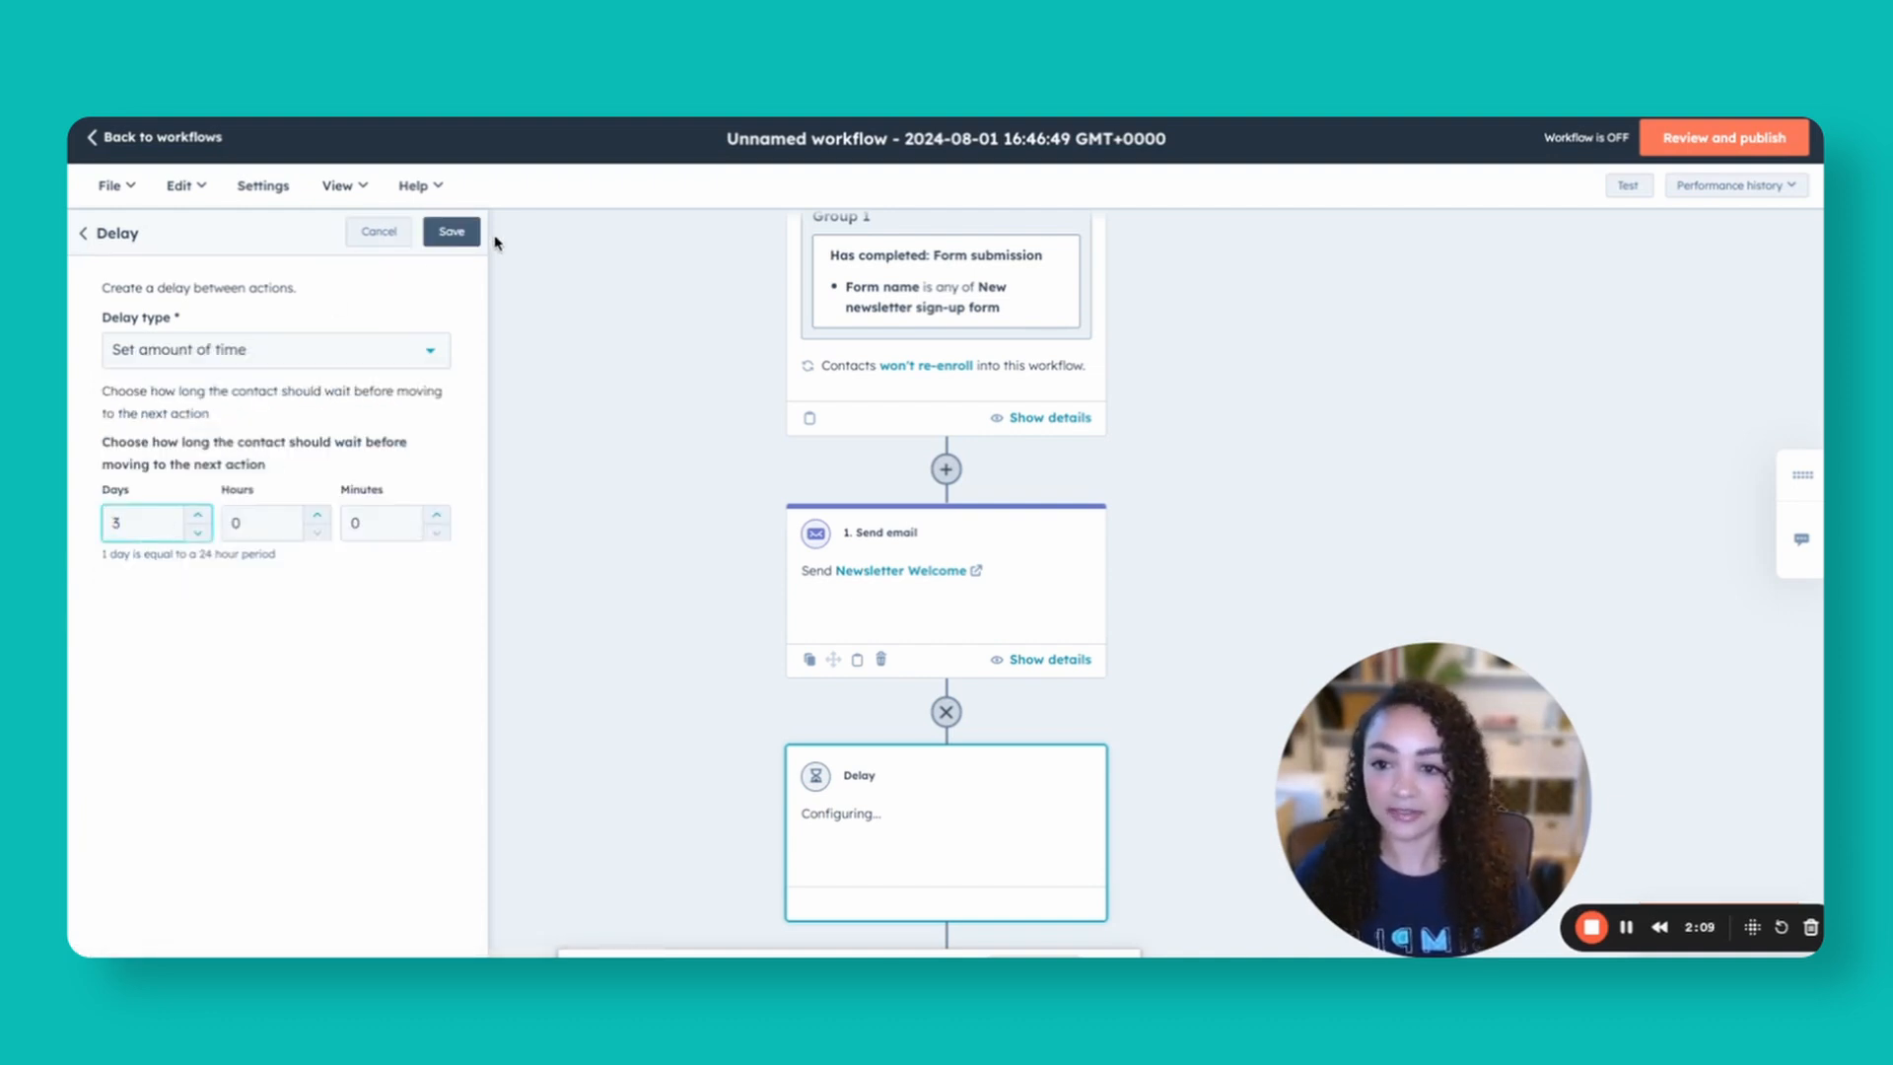
{"action": "left_click", "coordinate": [451, 231]}
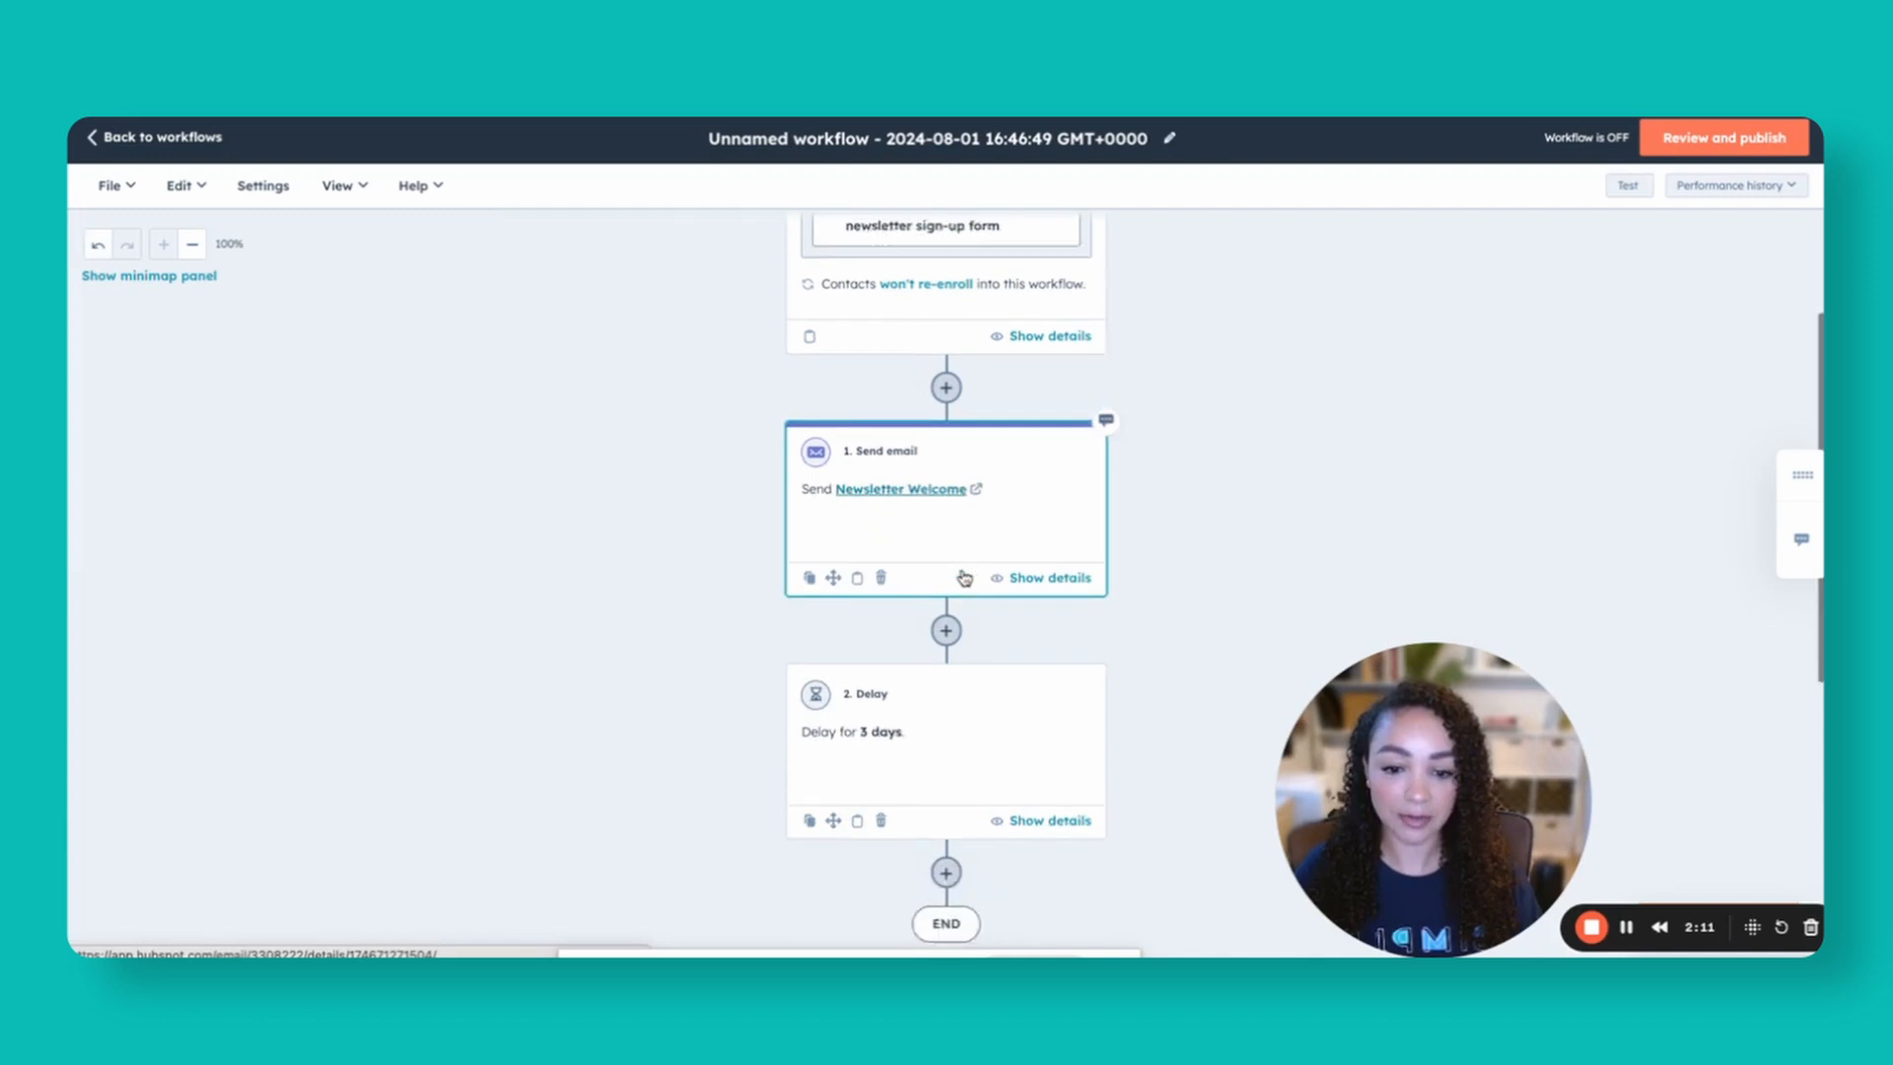
- Add a second Send email action after the delay sending Newsletter Welcome and save it
{"action": "left_click", "coordinate": [945, 841]}
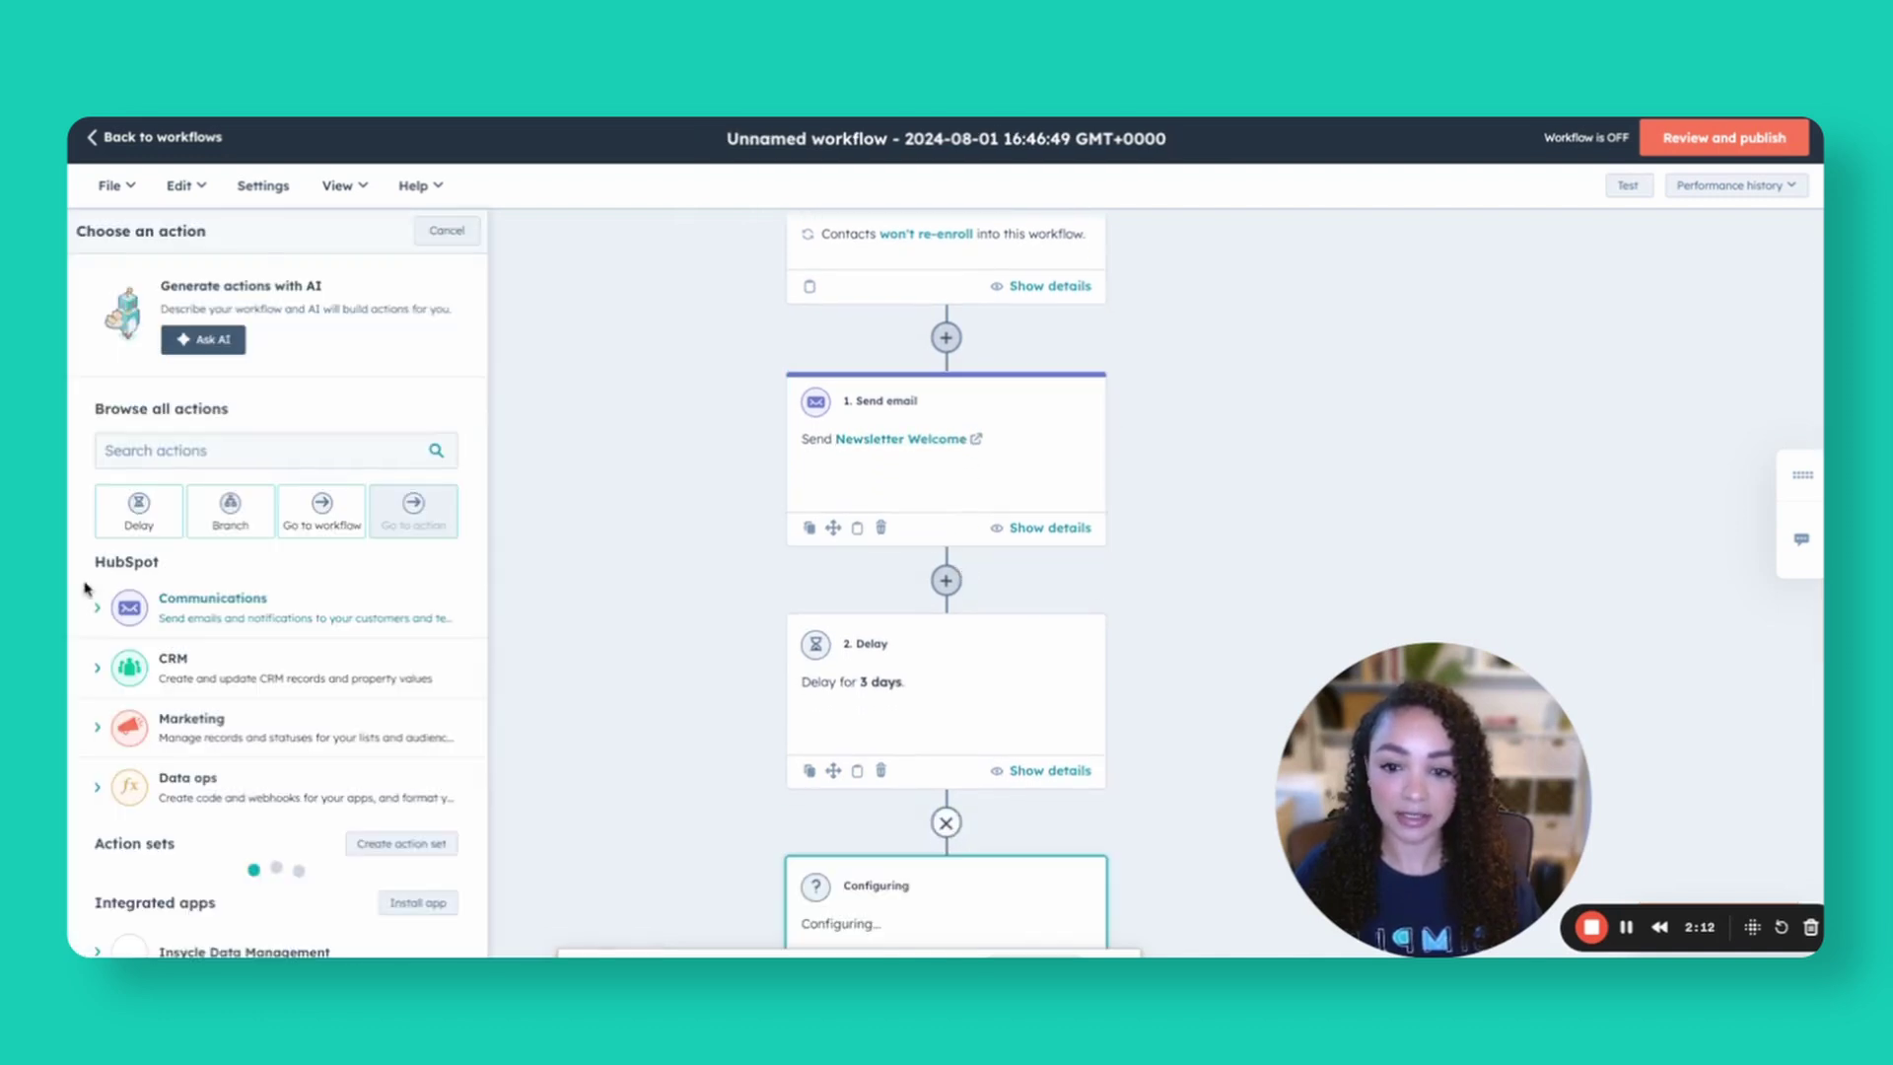
{"action": "left_click", "coordinate": [233, 607]}
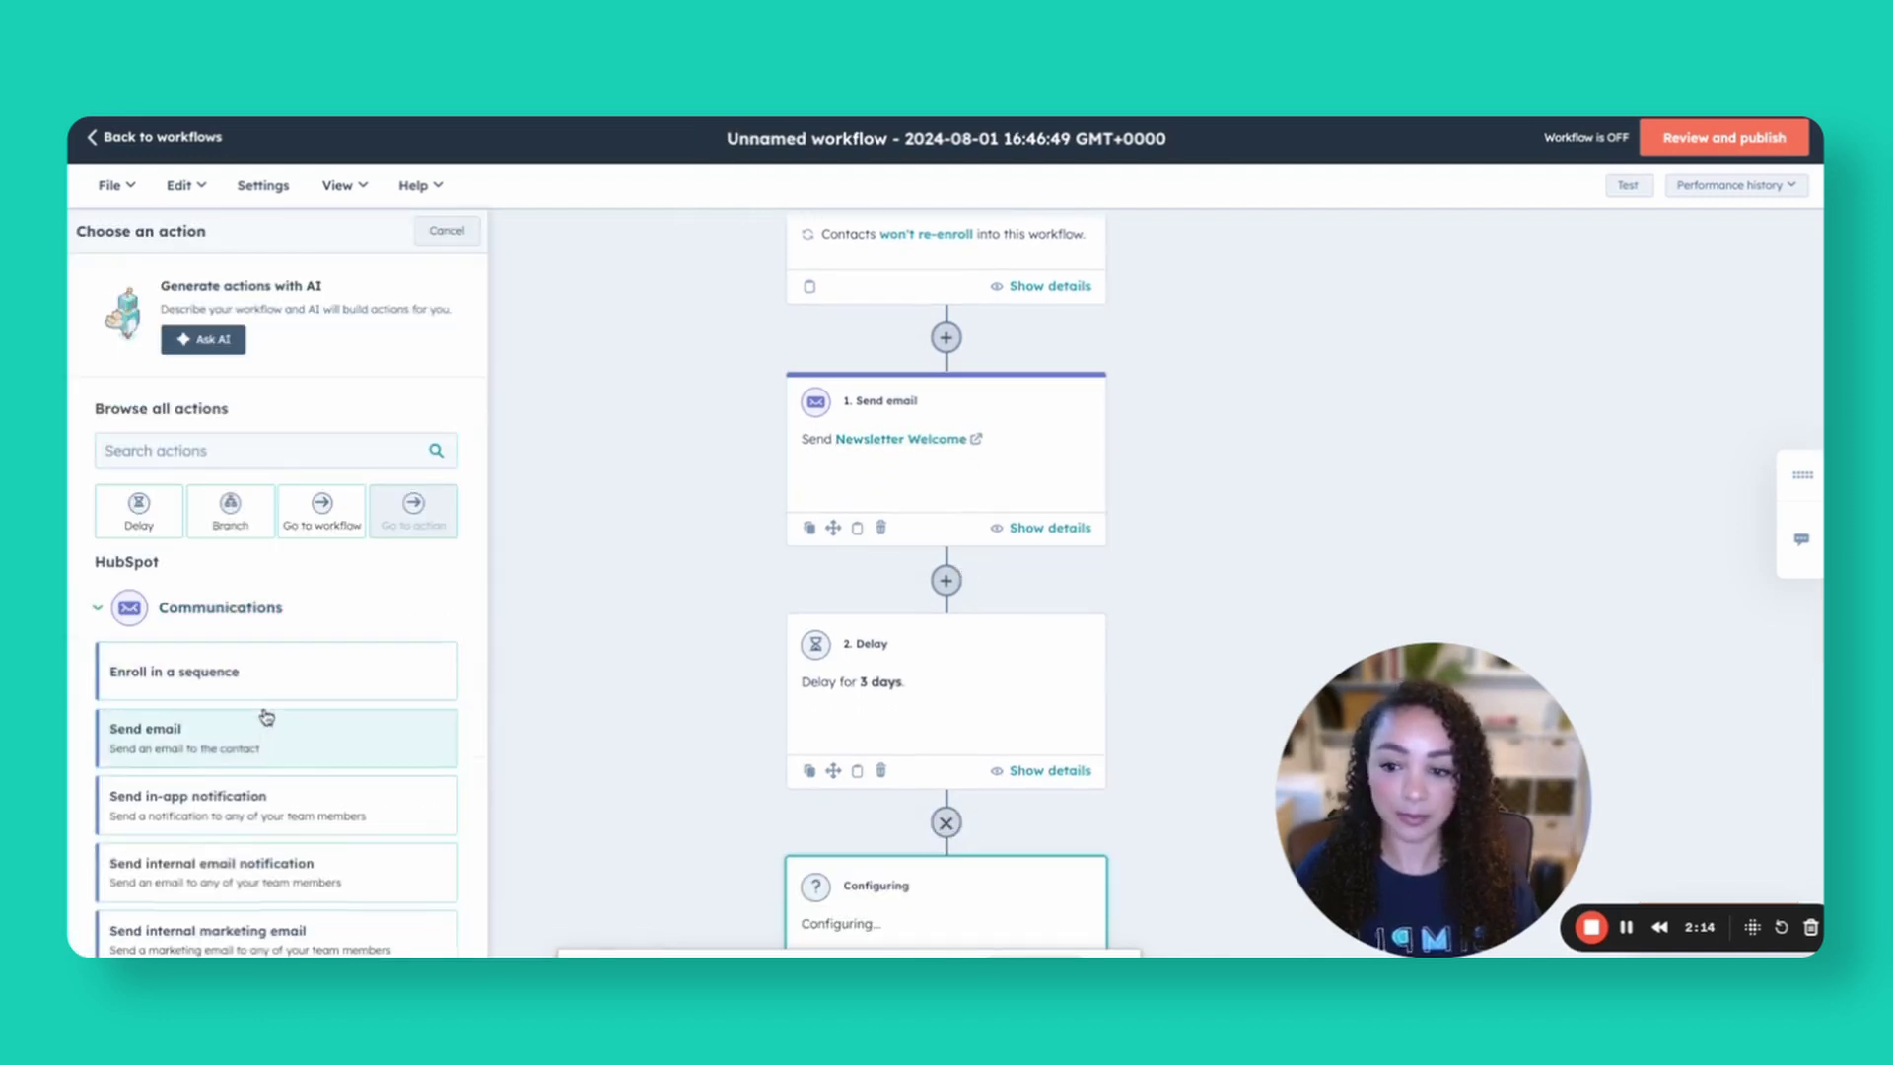
{"action": "left_click", "coordinate": [208, 753]}
{"action": "left_click", "coordinate": [234, 536]}
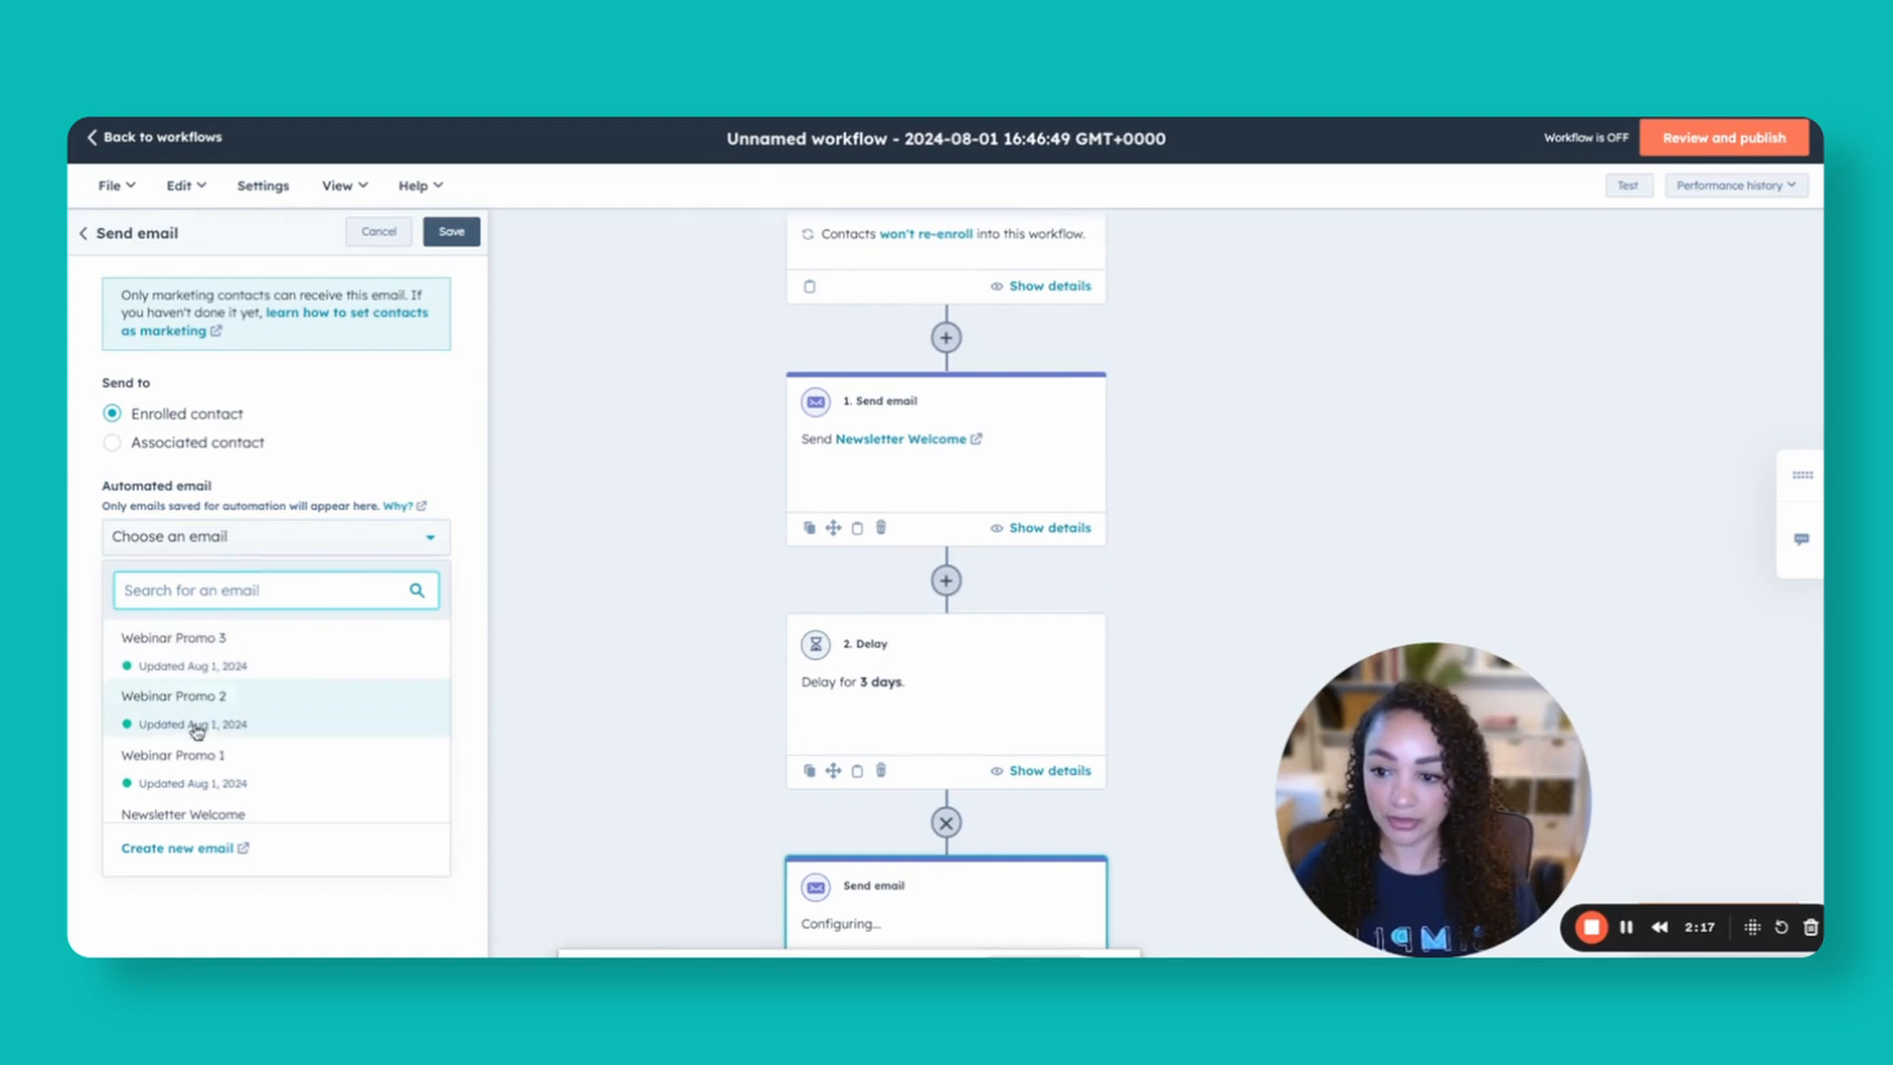
{"action": "left_click", "coordinate": [183, 814]}
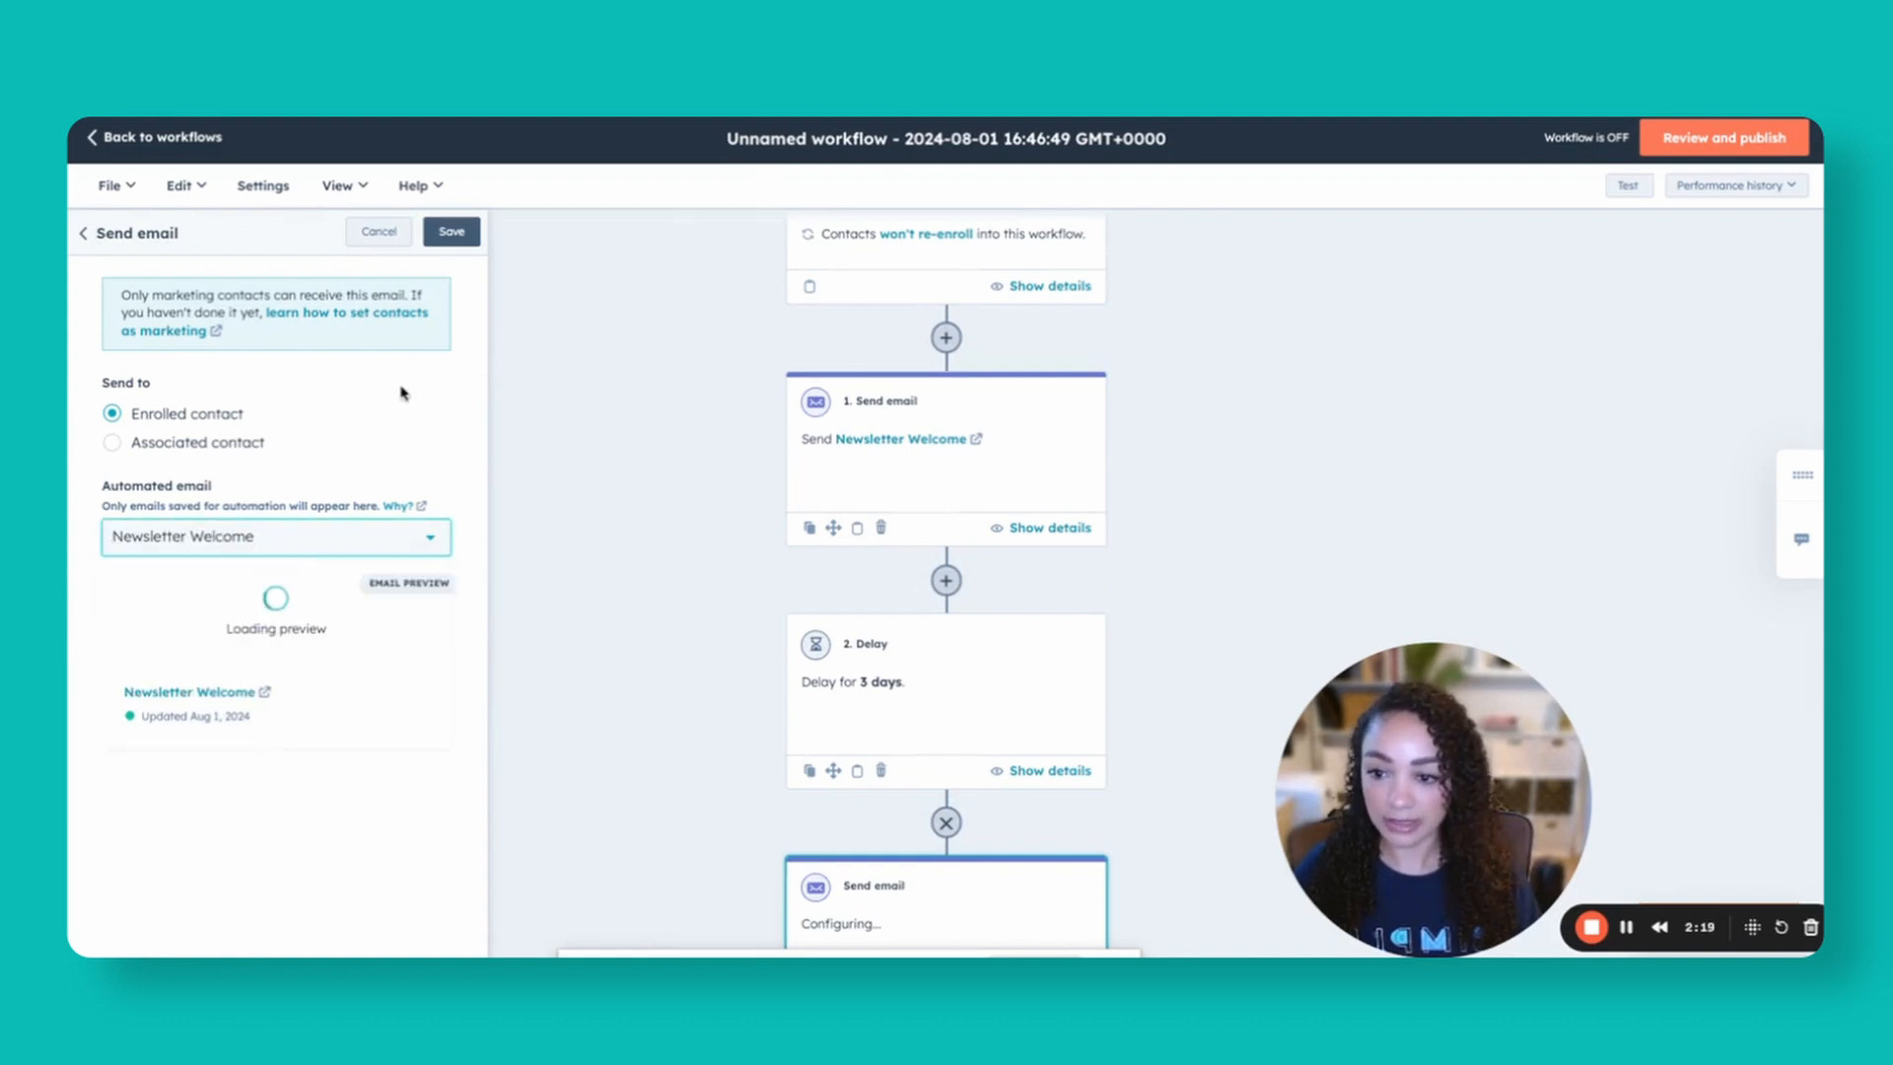
{"action": "left_click", "coordinate": [451, 232]}
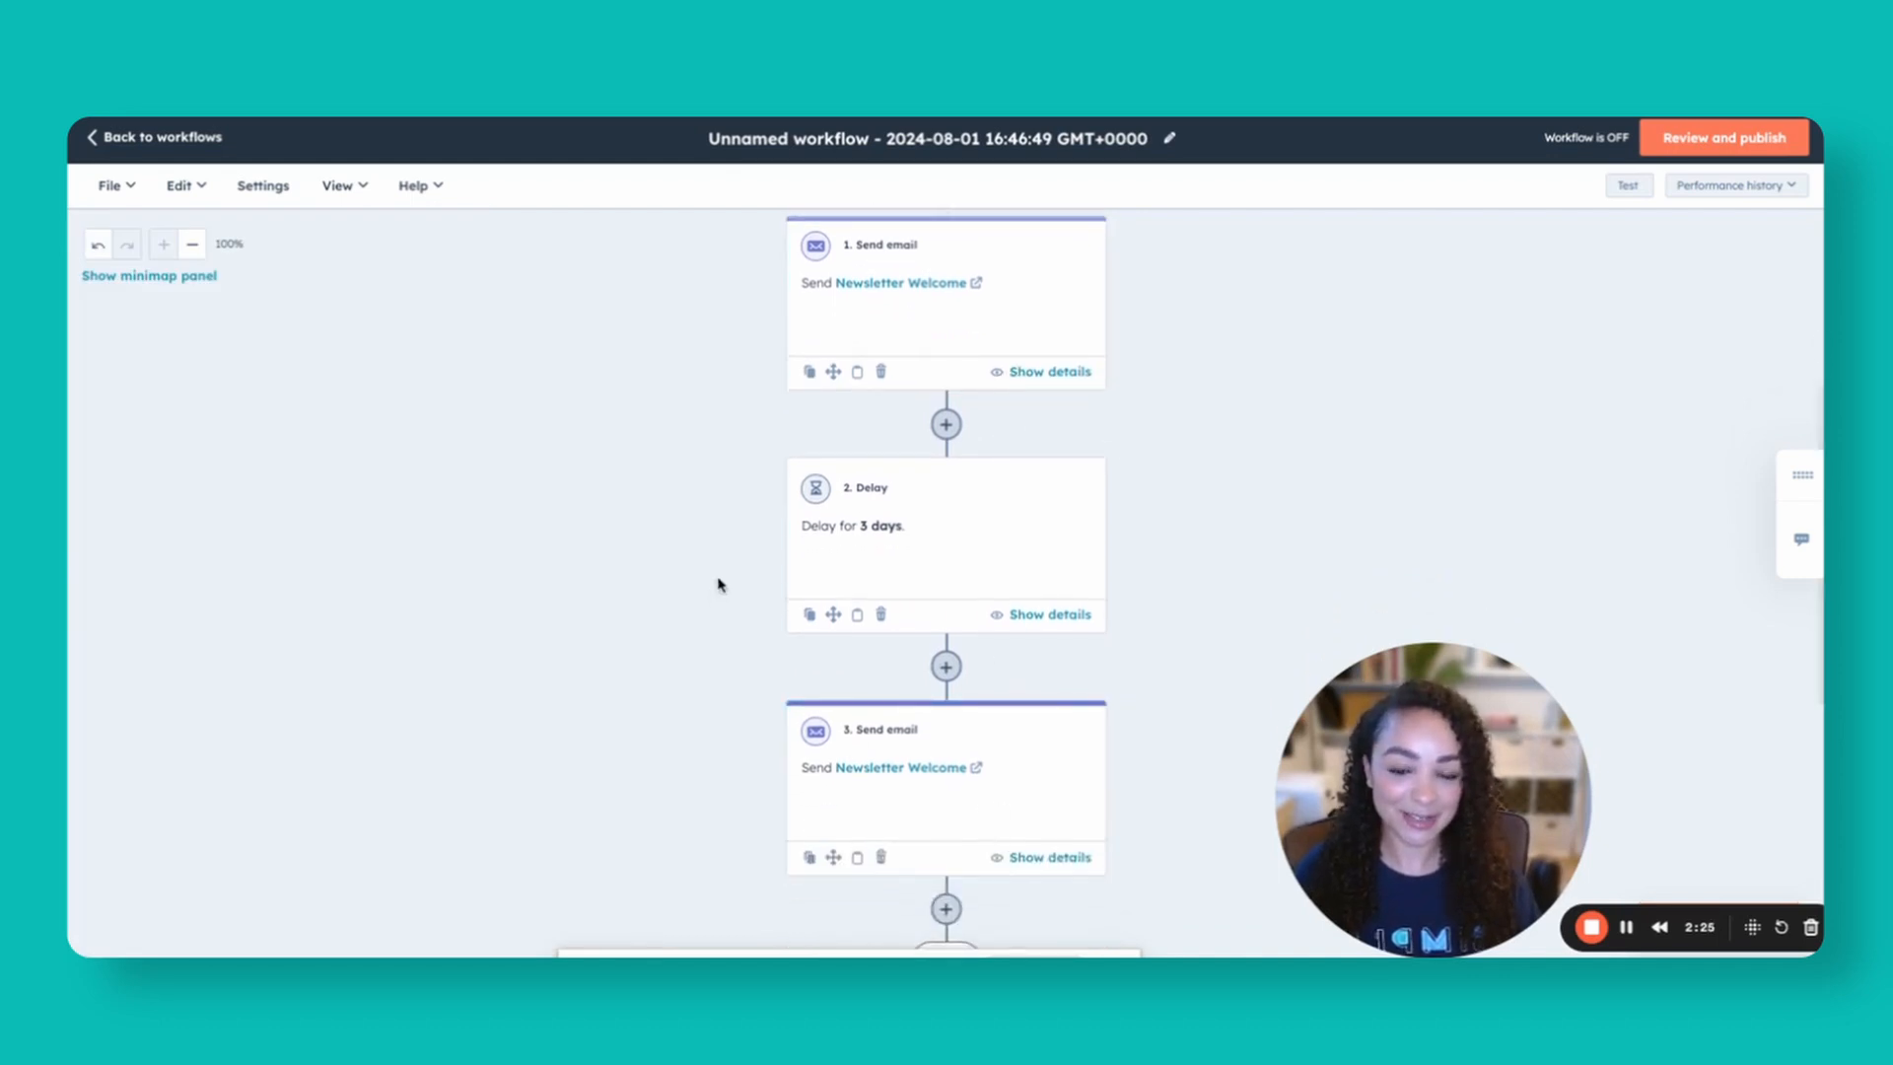
{"action": "scroll", "coordinate": [720, 584], "scroll_direction": "up", "scroll_amount": 1}
{"action": "scroll", "coordinate": [719, 584], "scroll_direction": "up", "scroll_amount": 3}
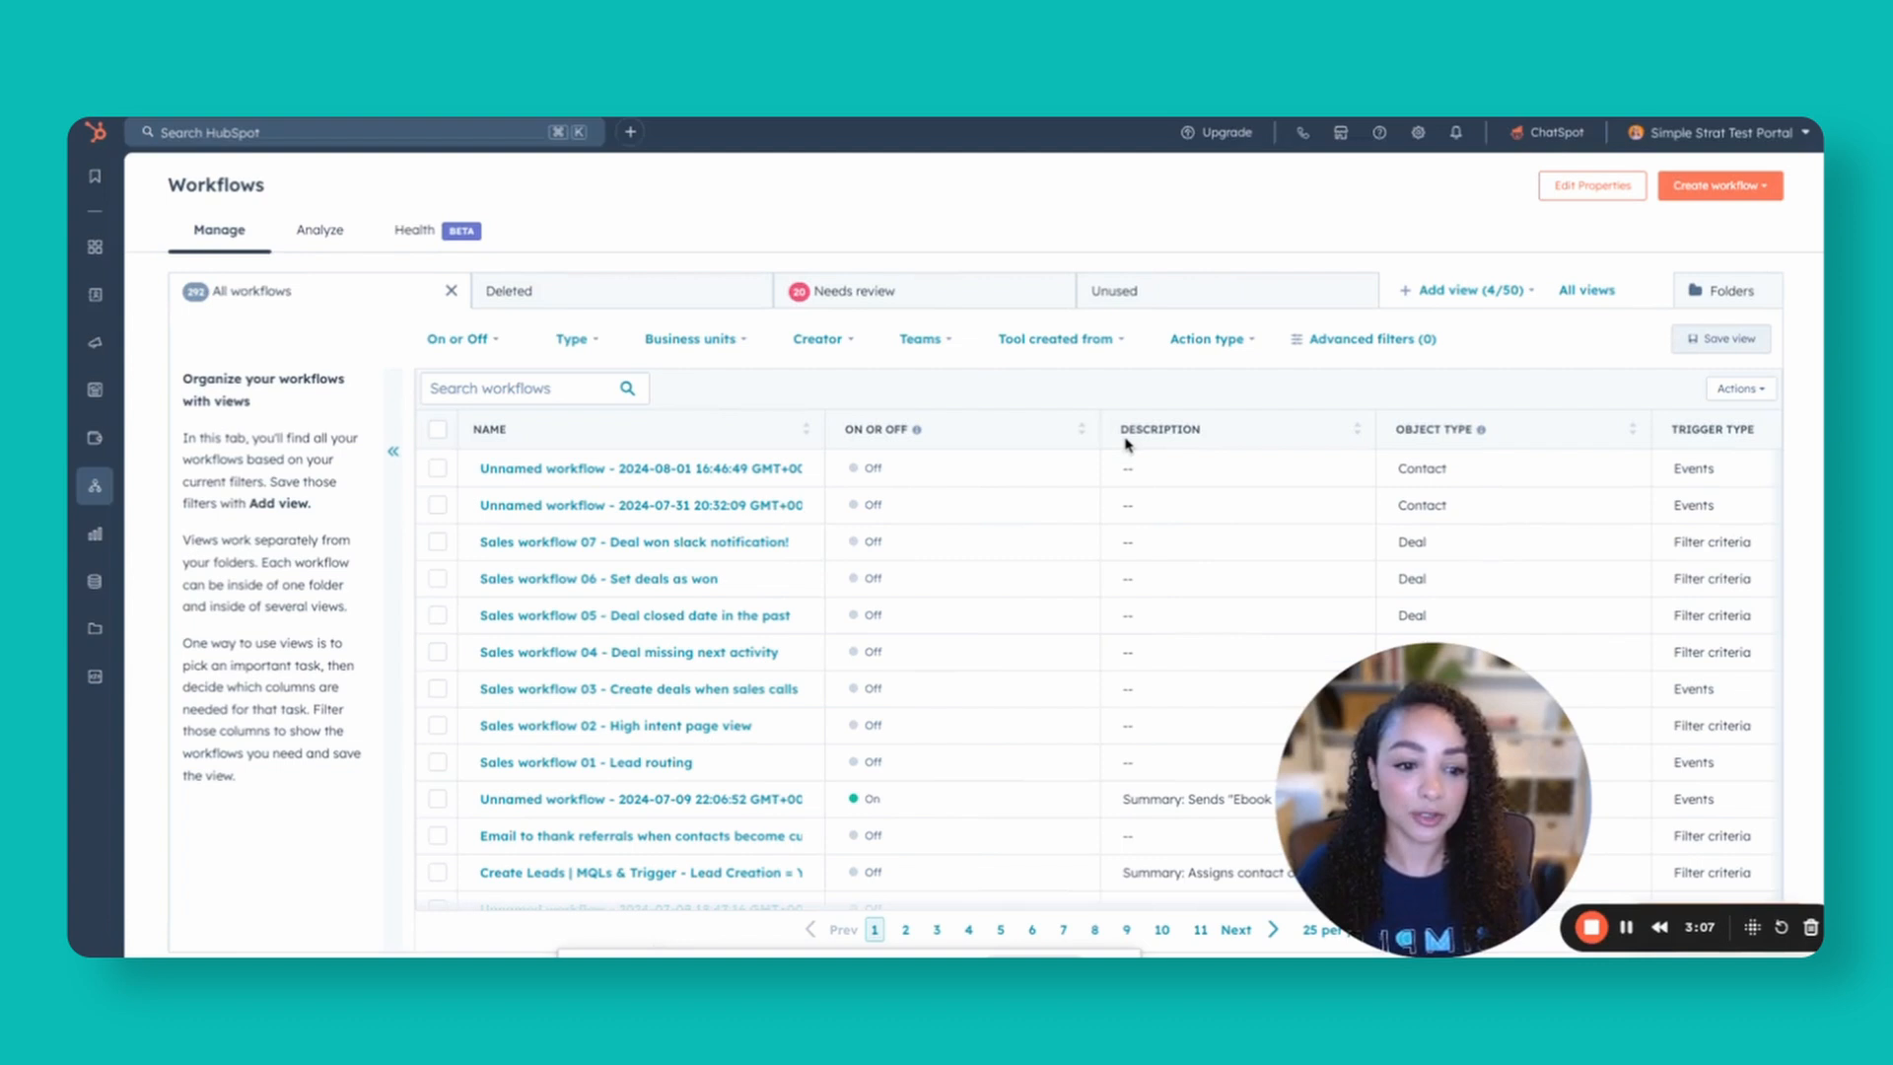
- Create a new blank contact-based workflow from scratch and enter the editor
{"action": "left_click", "coordinate": [1697, 193]}
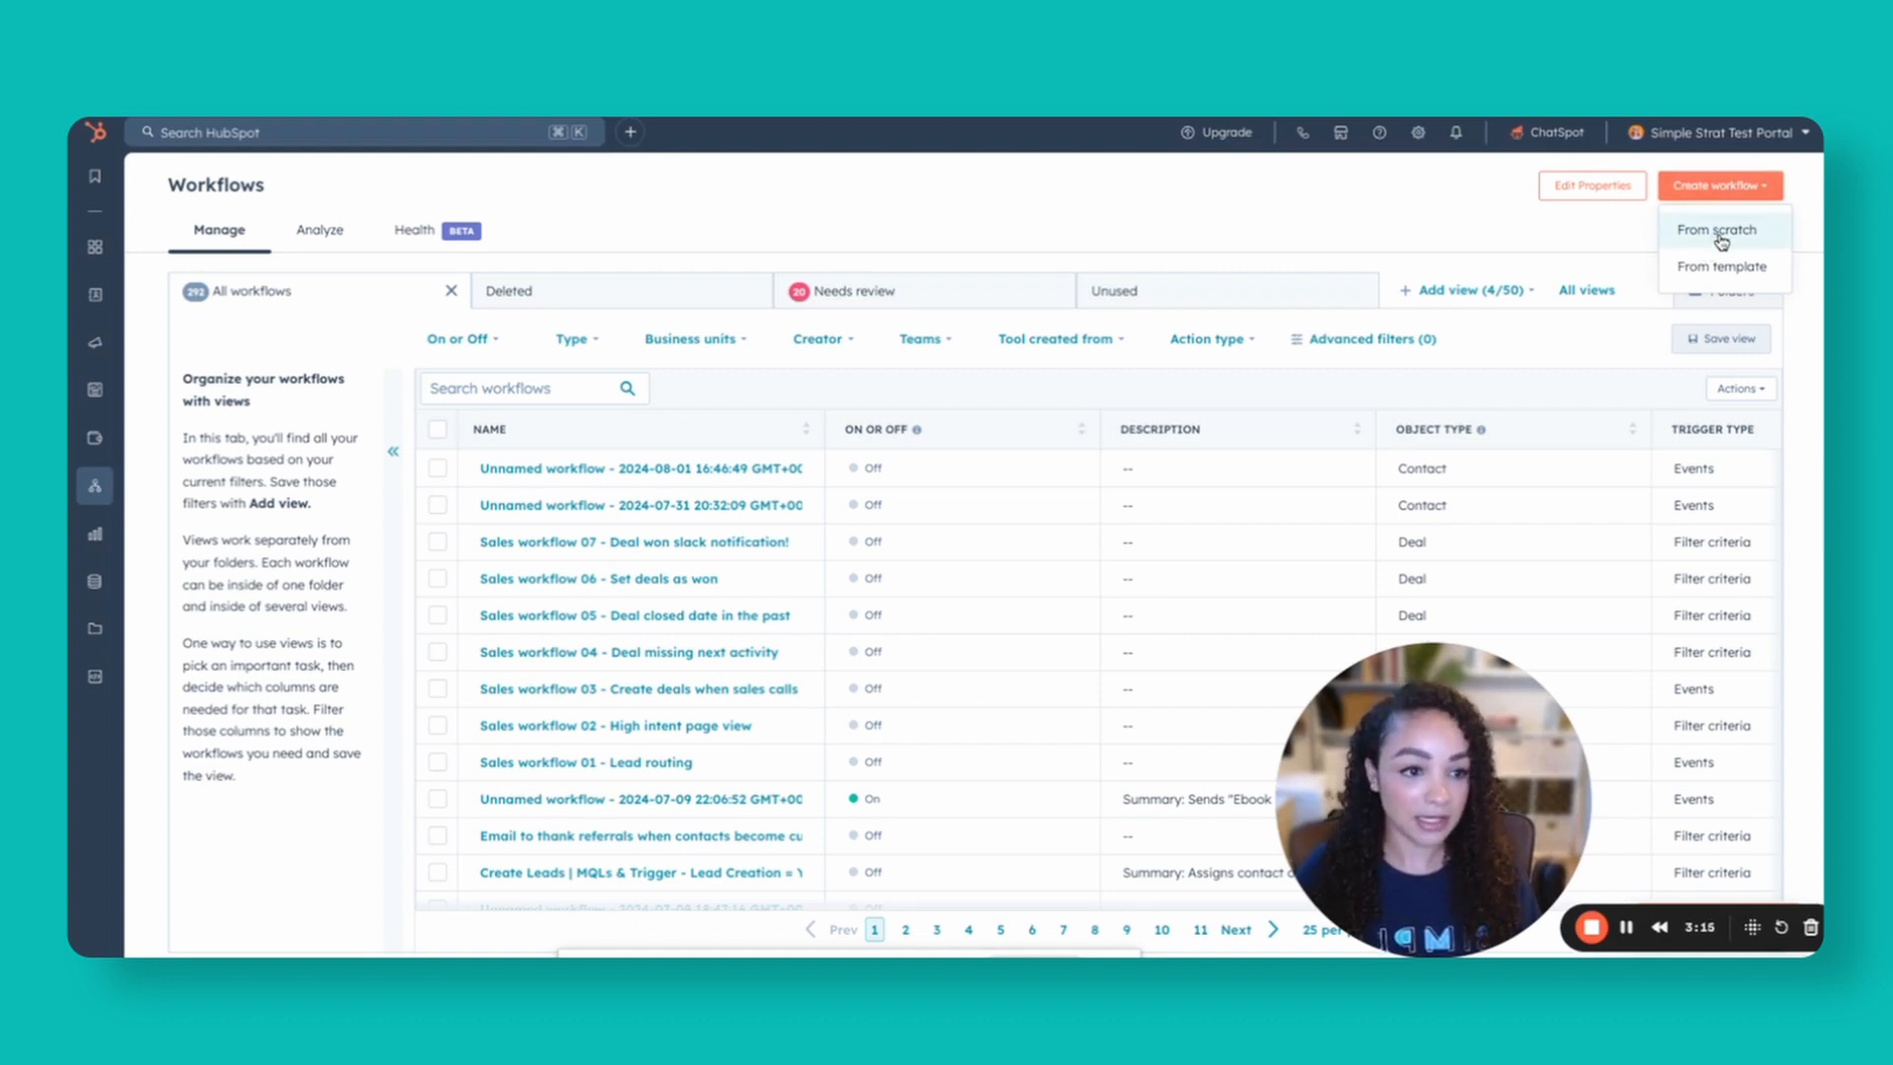
{"action": "left_click", "coordinate": [1722, 240]}
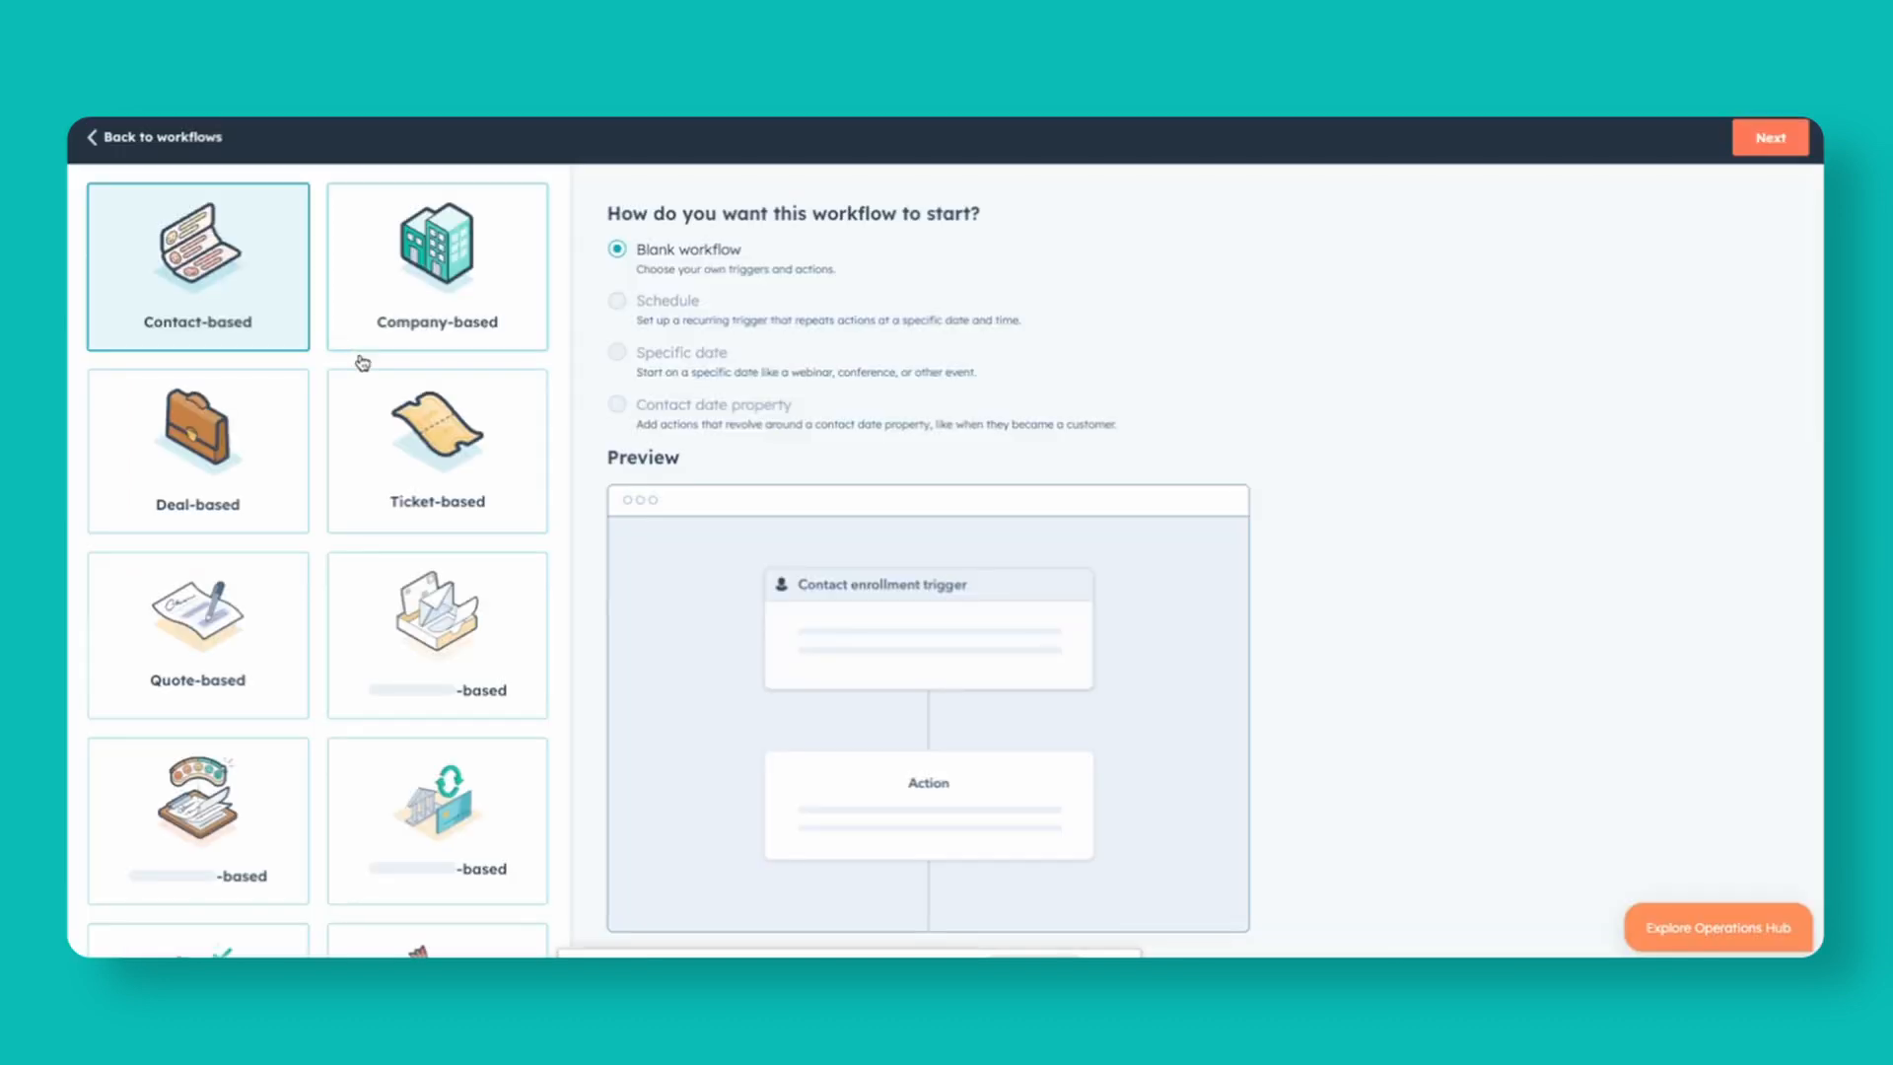
{"action": "left_click", "coordinate": [1772, 138]}
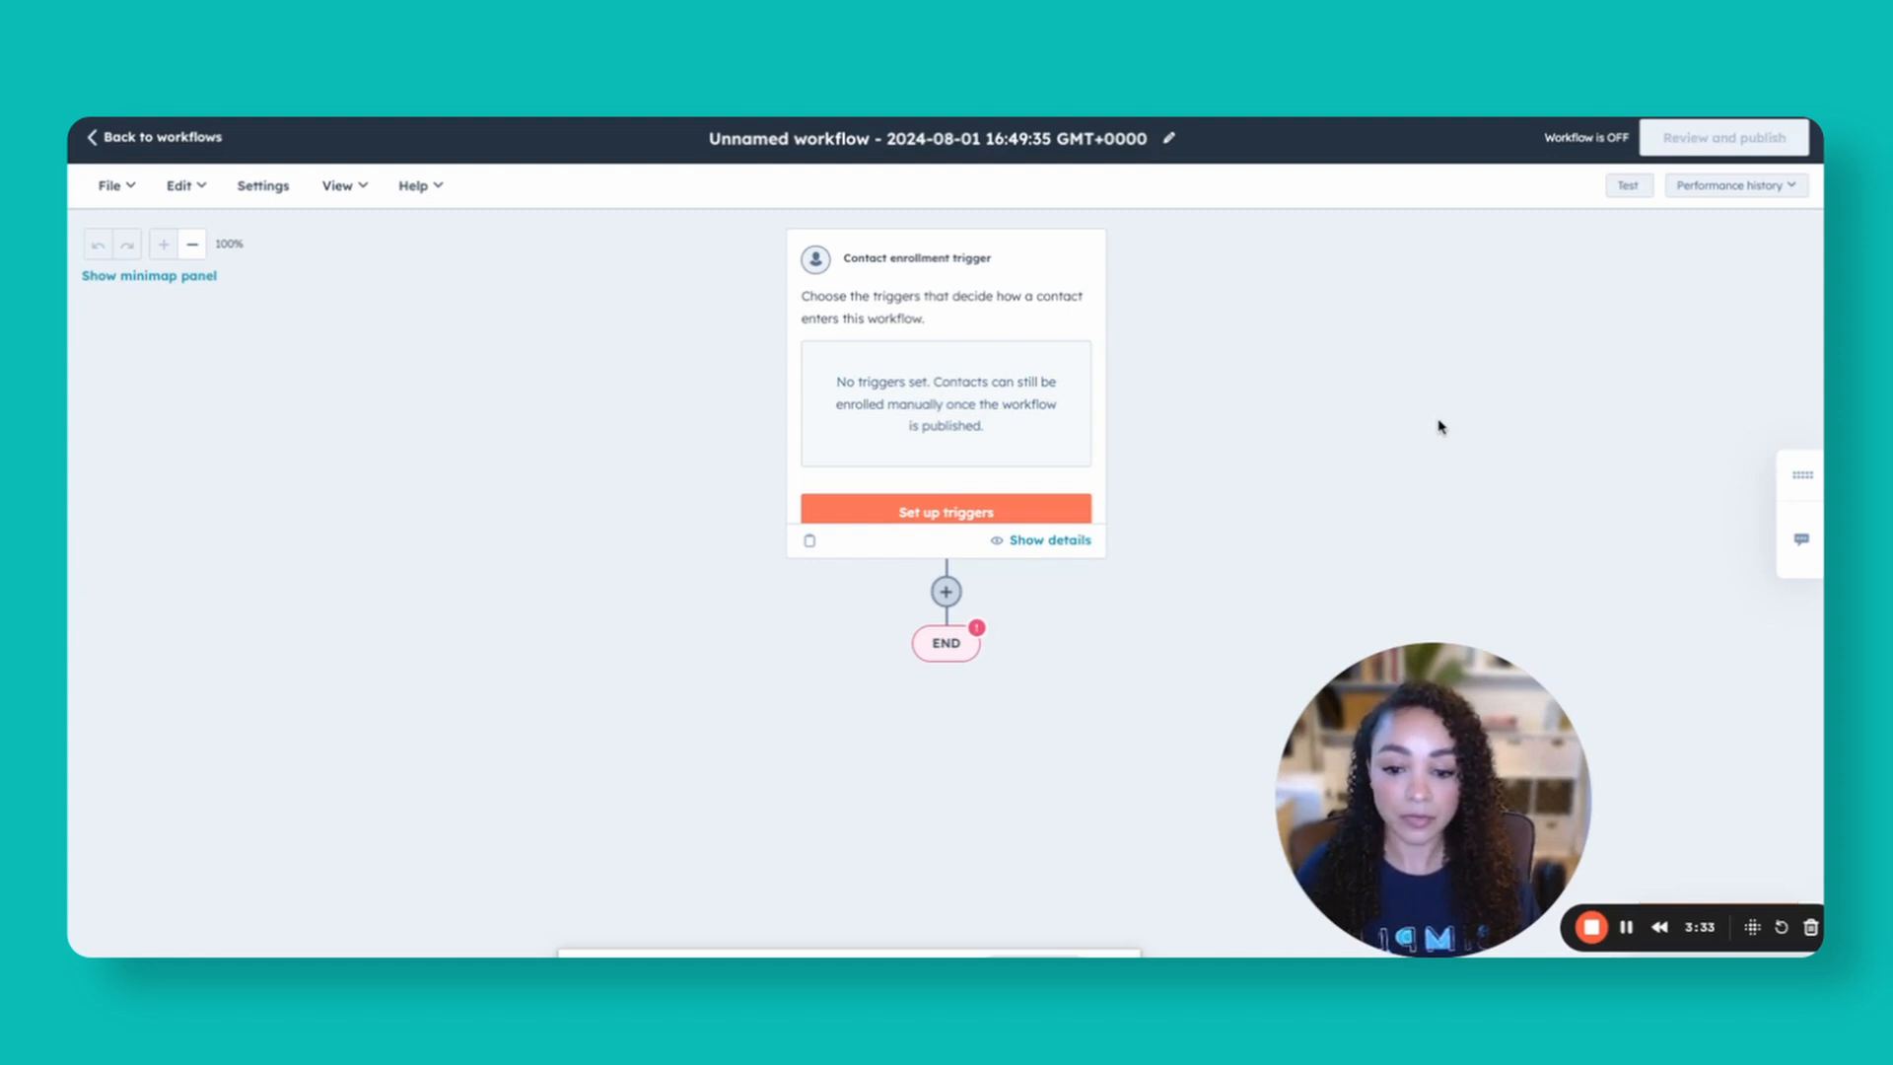
- Set up an event-based enrollment trigger using Form submission as the event
{"action": "left_click", "coordinate": [894, 368]}
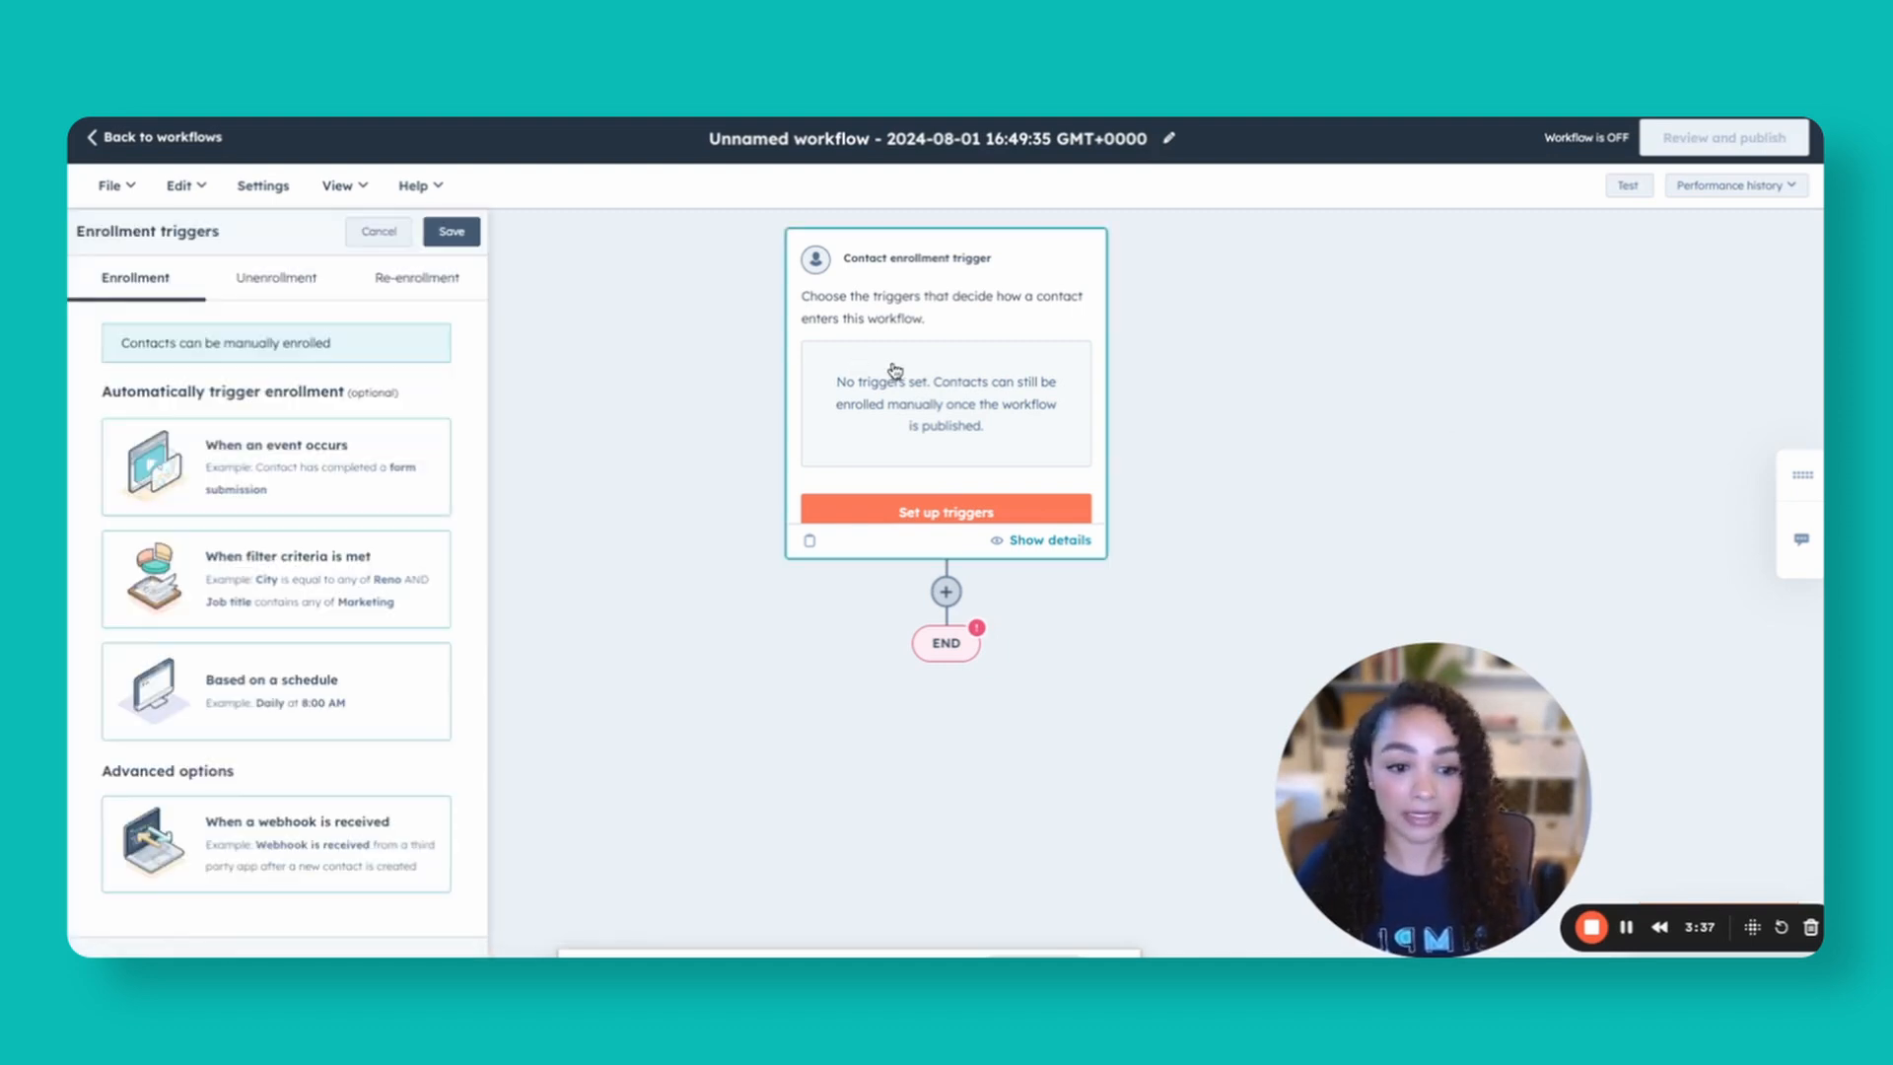
{"action": "left_click", "coordinate": [316, 477]}
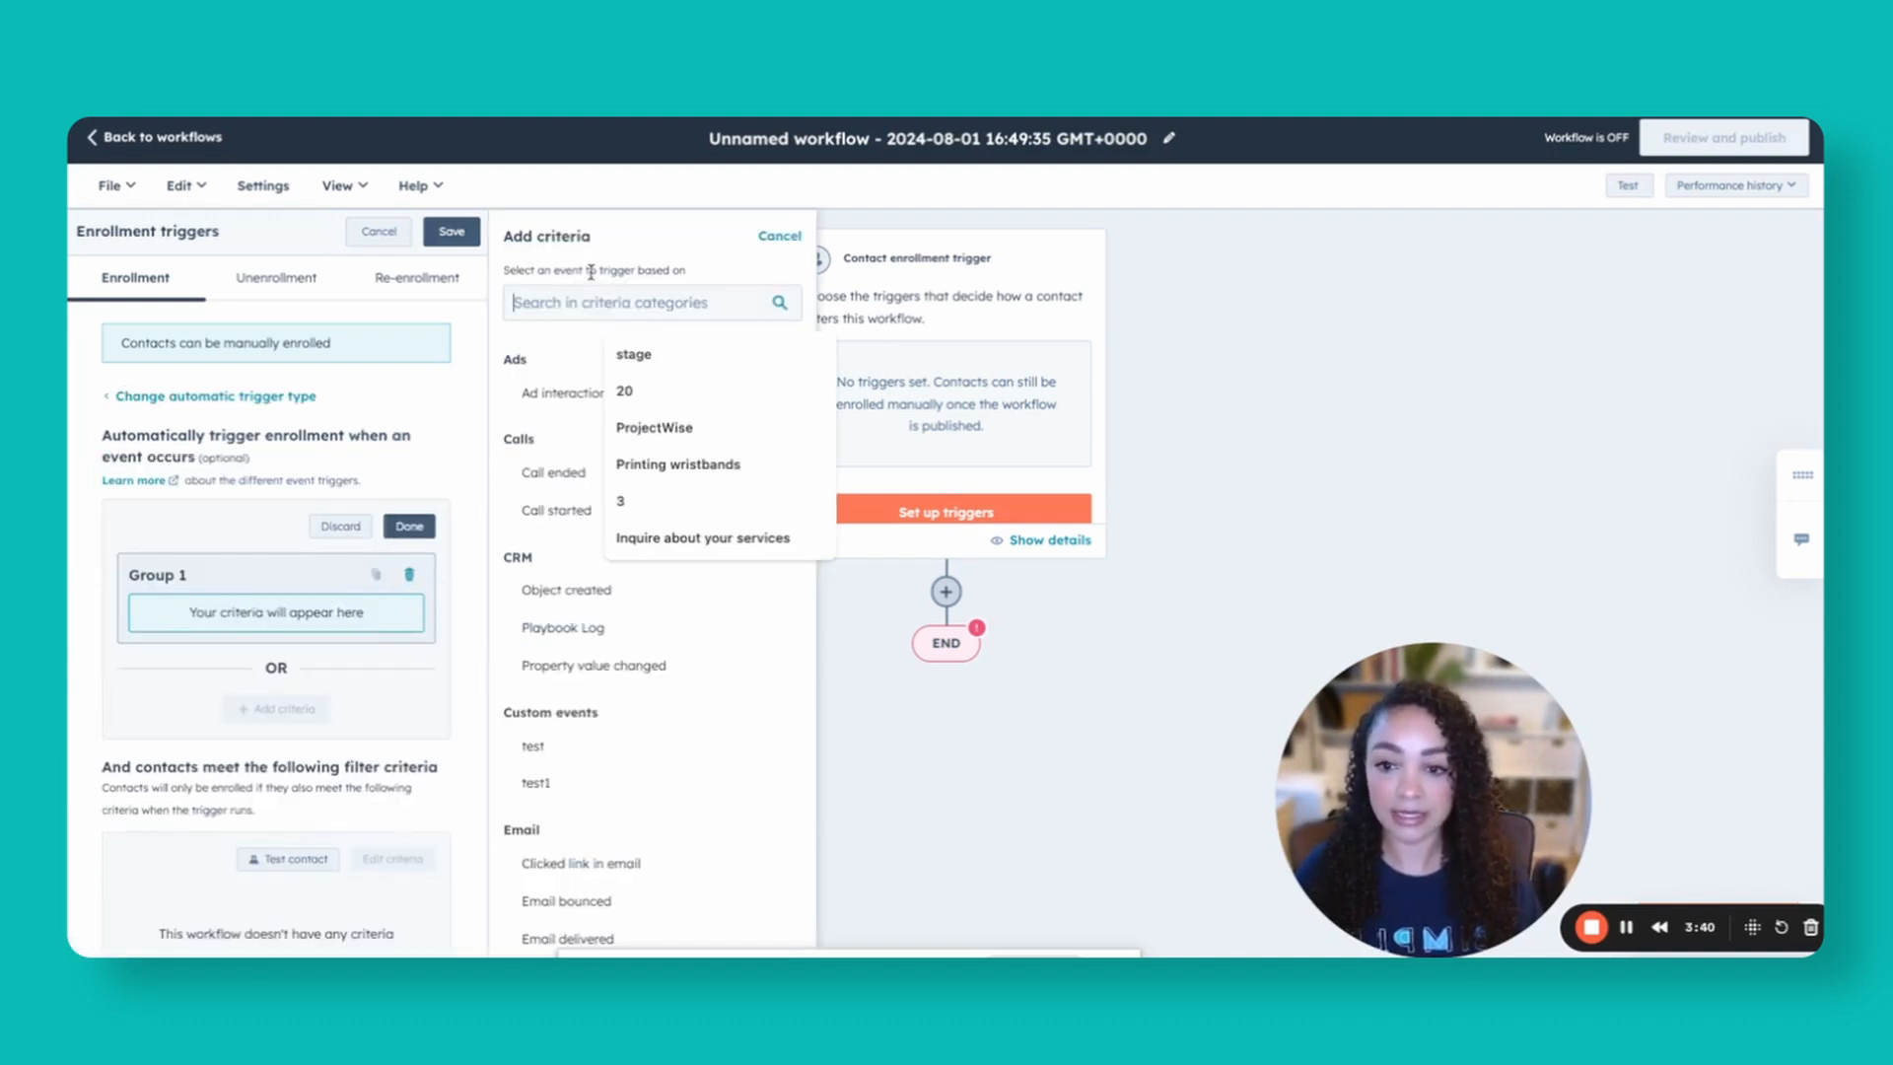
{"action": "left_click", "coordinate": [636, 302]}
{"action": "type", "text": "form"}
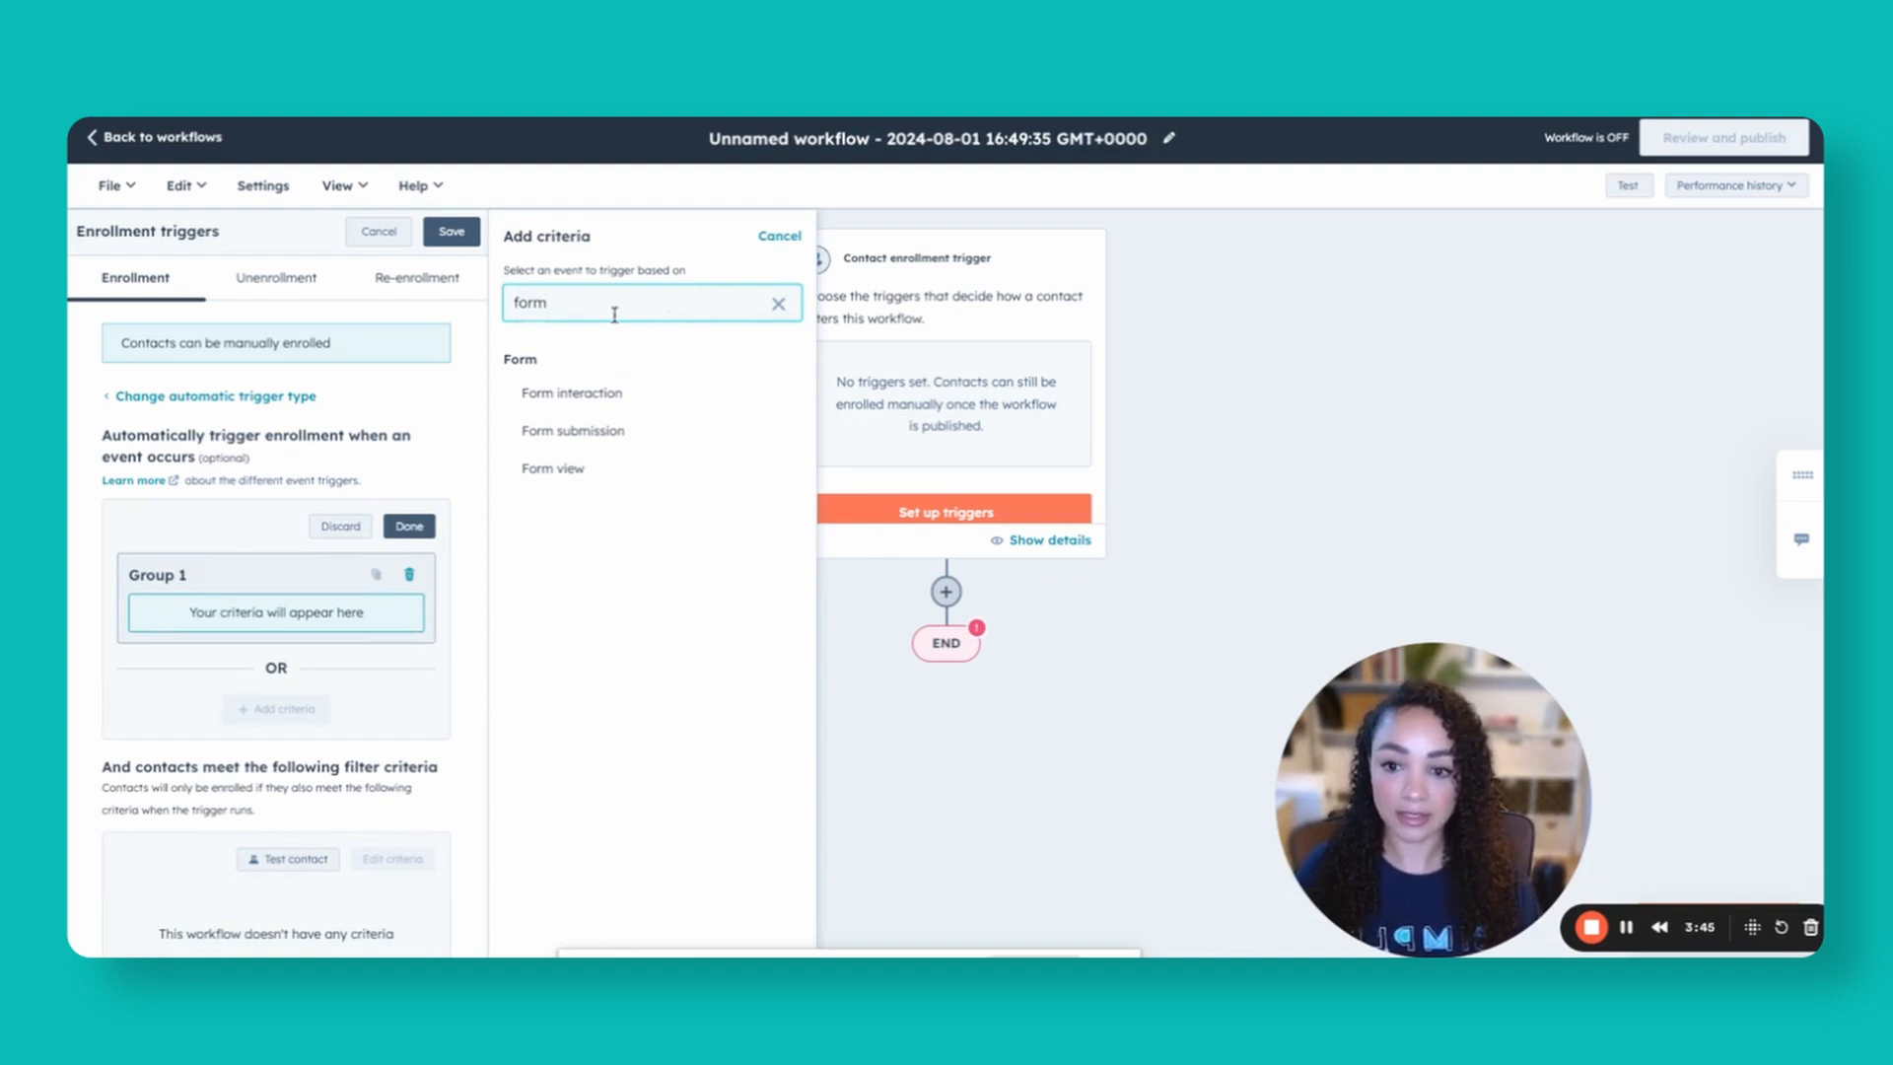
{"action": "left_click", "coordinate": [634, 431]}
- Require Form name is any of New newsletter sign-up form, save the trigger, and begin the first action
{"action": "left_click", "coordinate": [209, 674]}
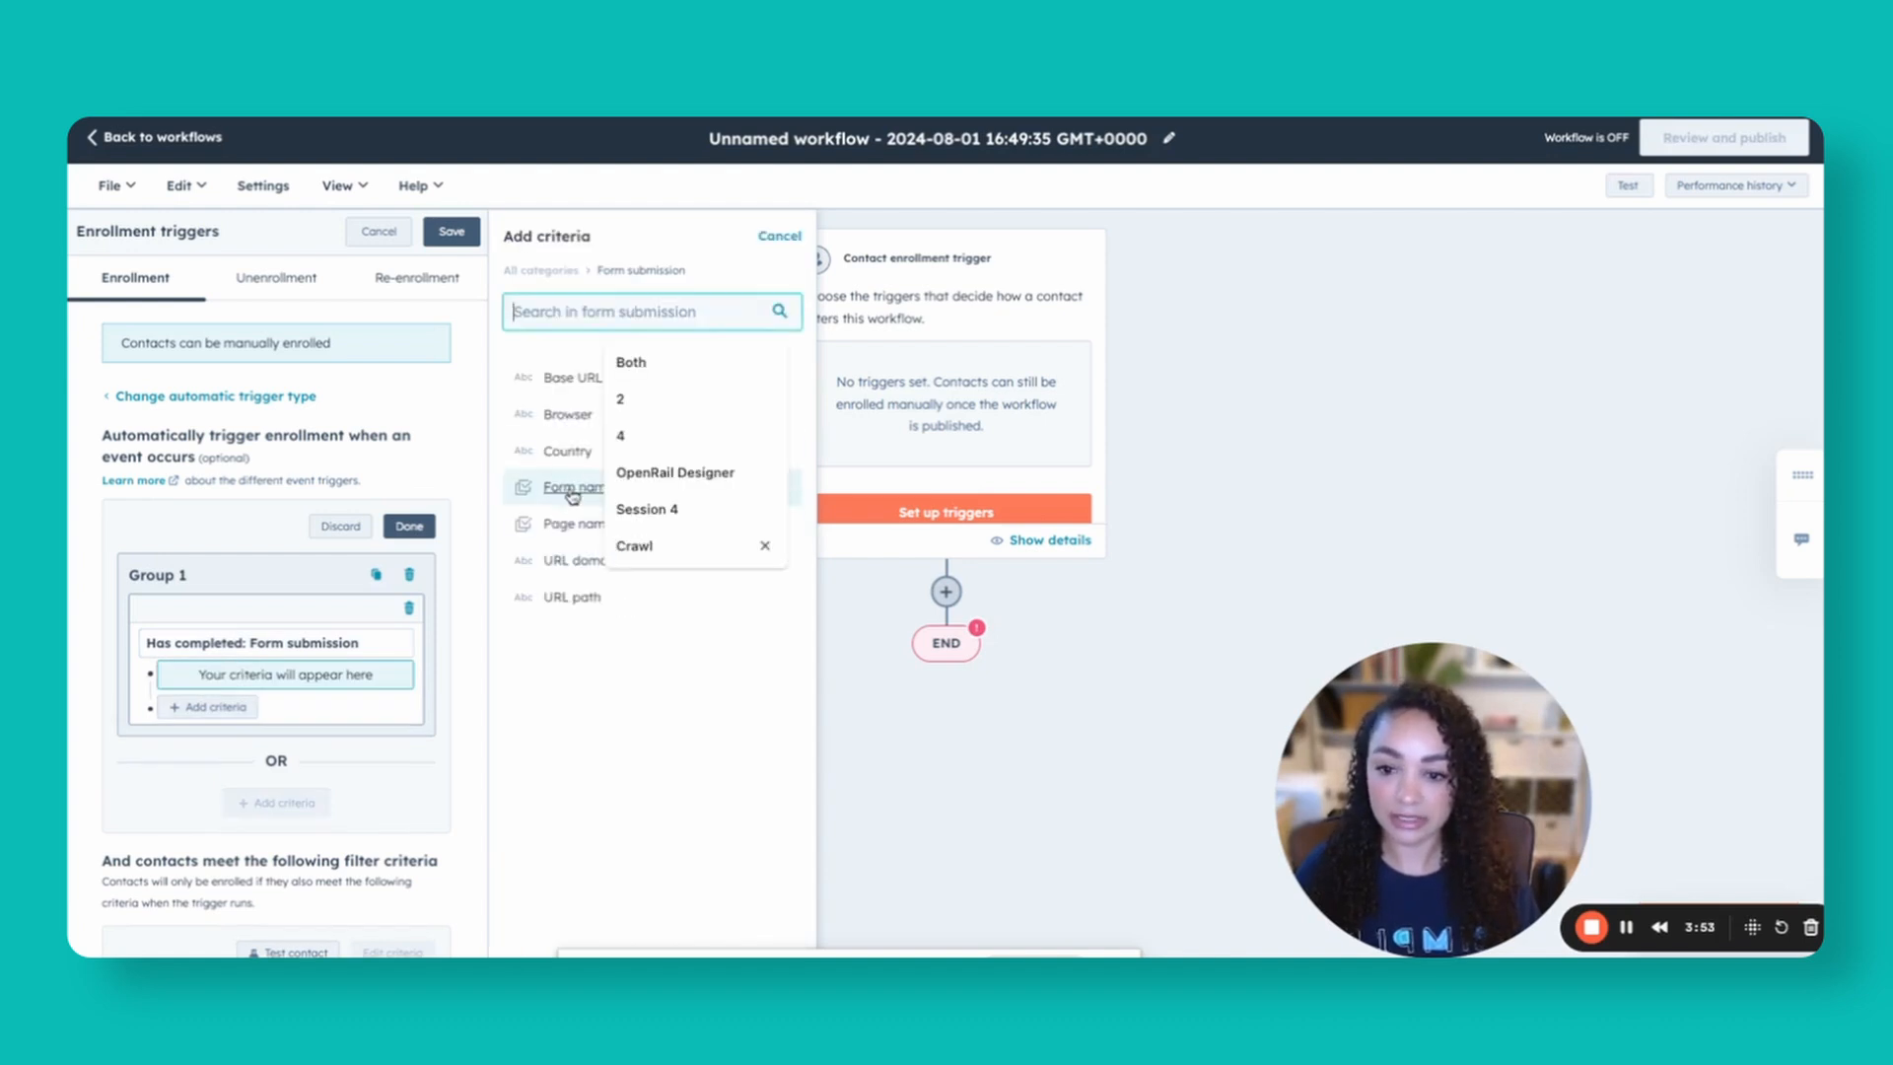
{"action": "left_click", "coordinate": [574, 487]}
{"action": "left_click", "coordinate": [602, 356]}
{"action": "left_click", "coordinate": [621, 443]}
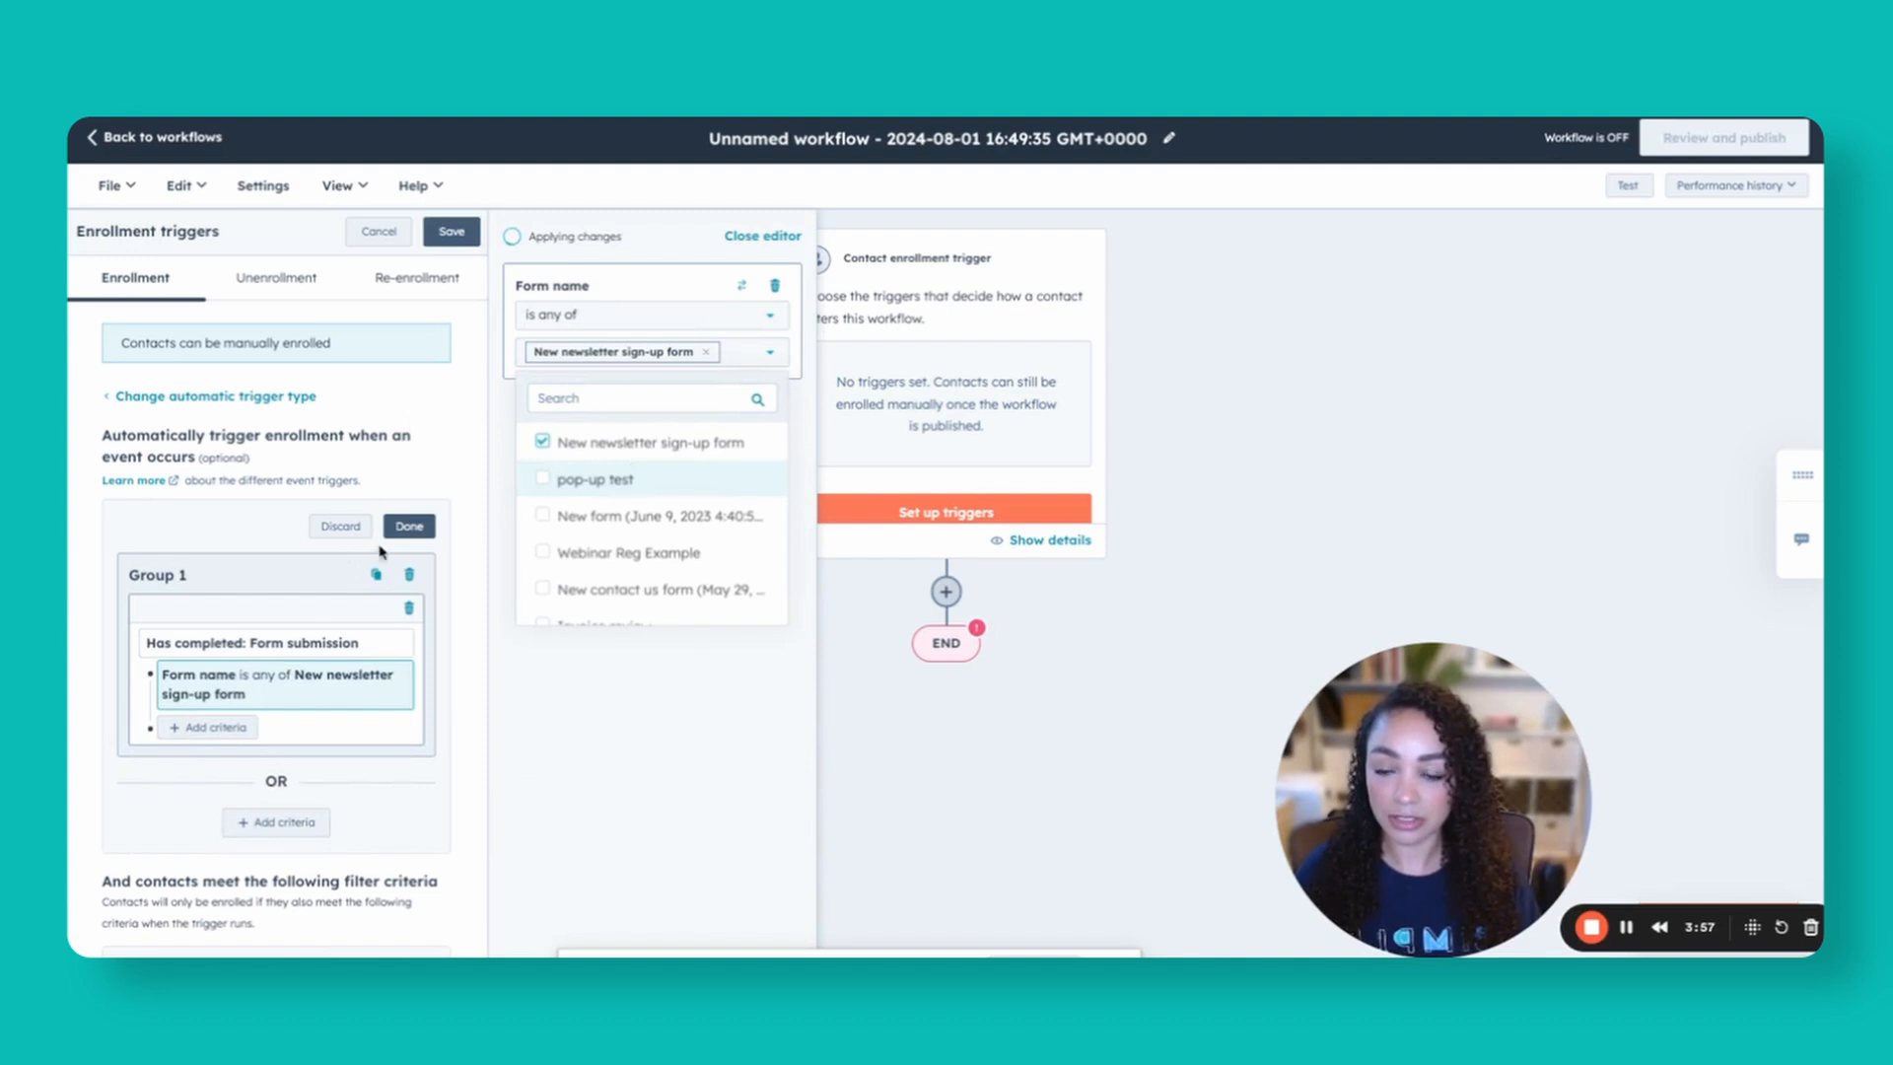
{"action": "left_click", "coordinate": [408, 526]}
{"action": "left_click", "coordinate": [451, 232]}
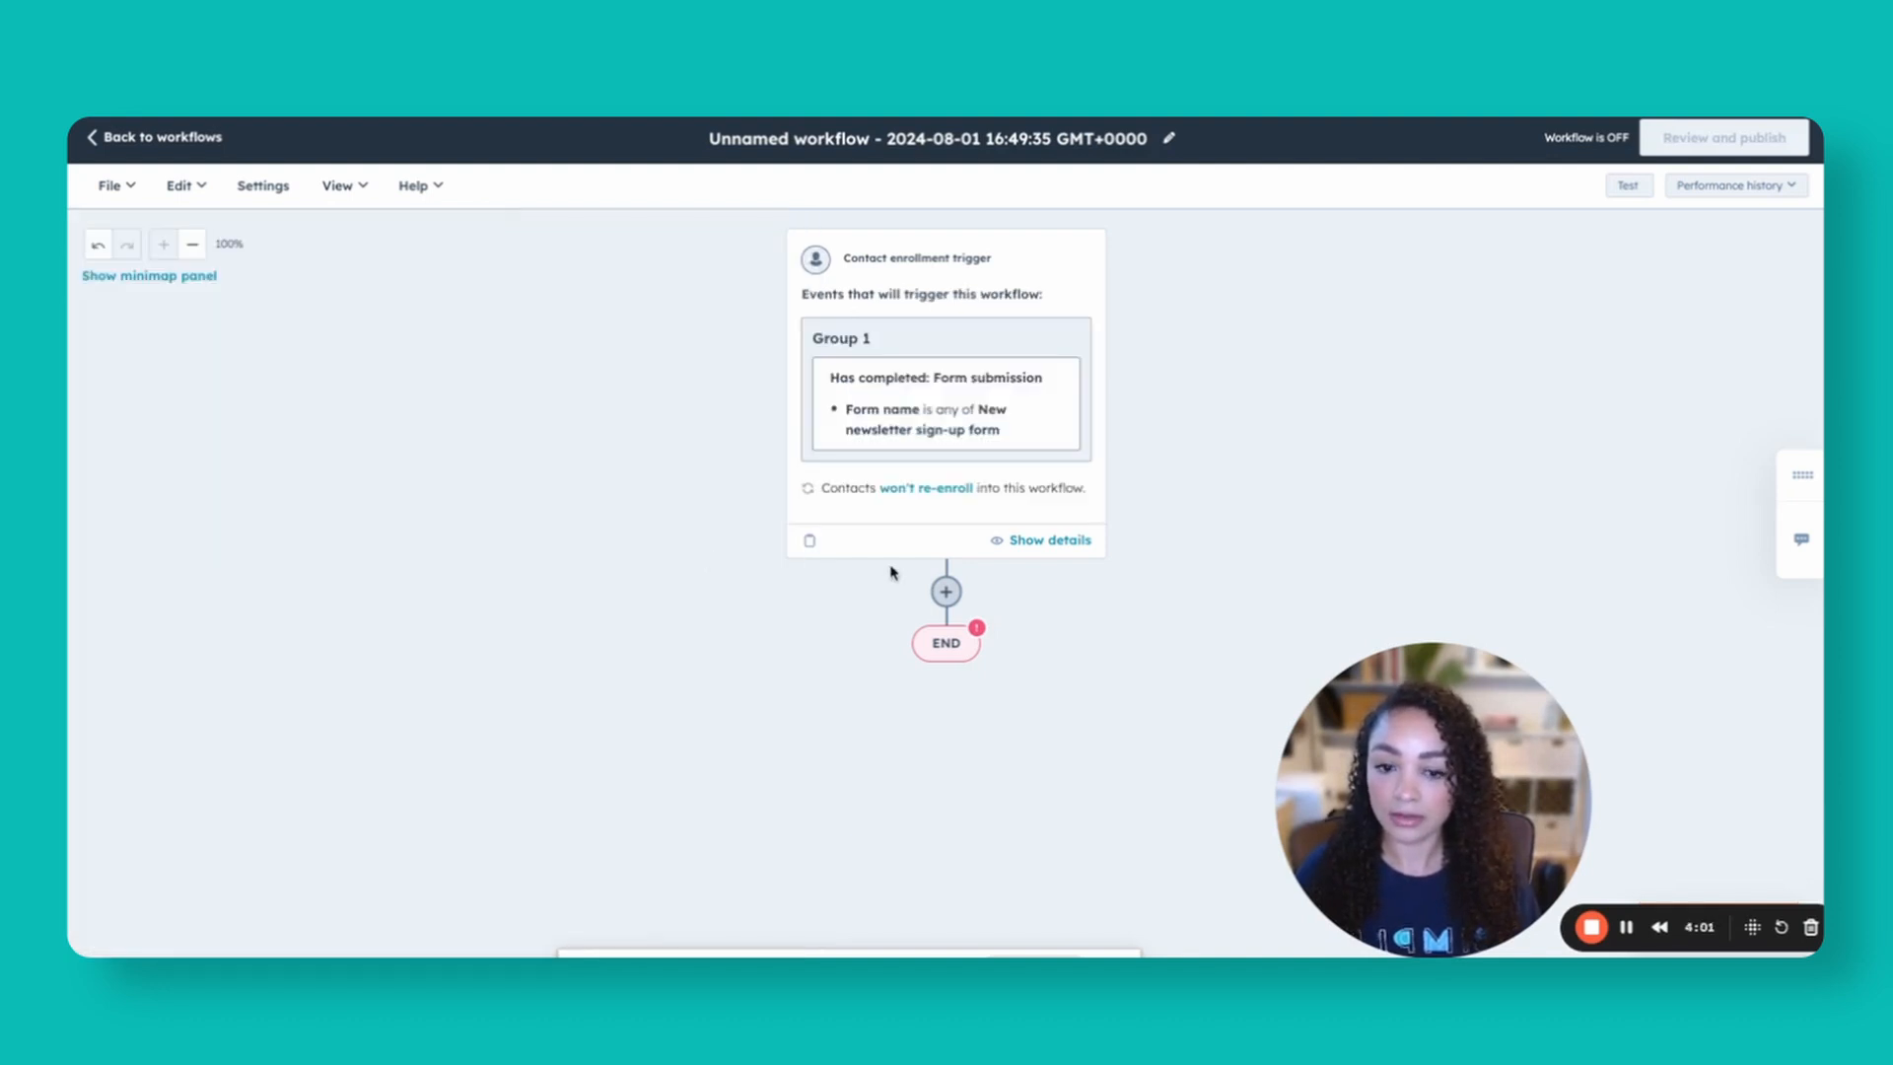
{"action": "left_click", "coordinate": [944, 593]}
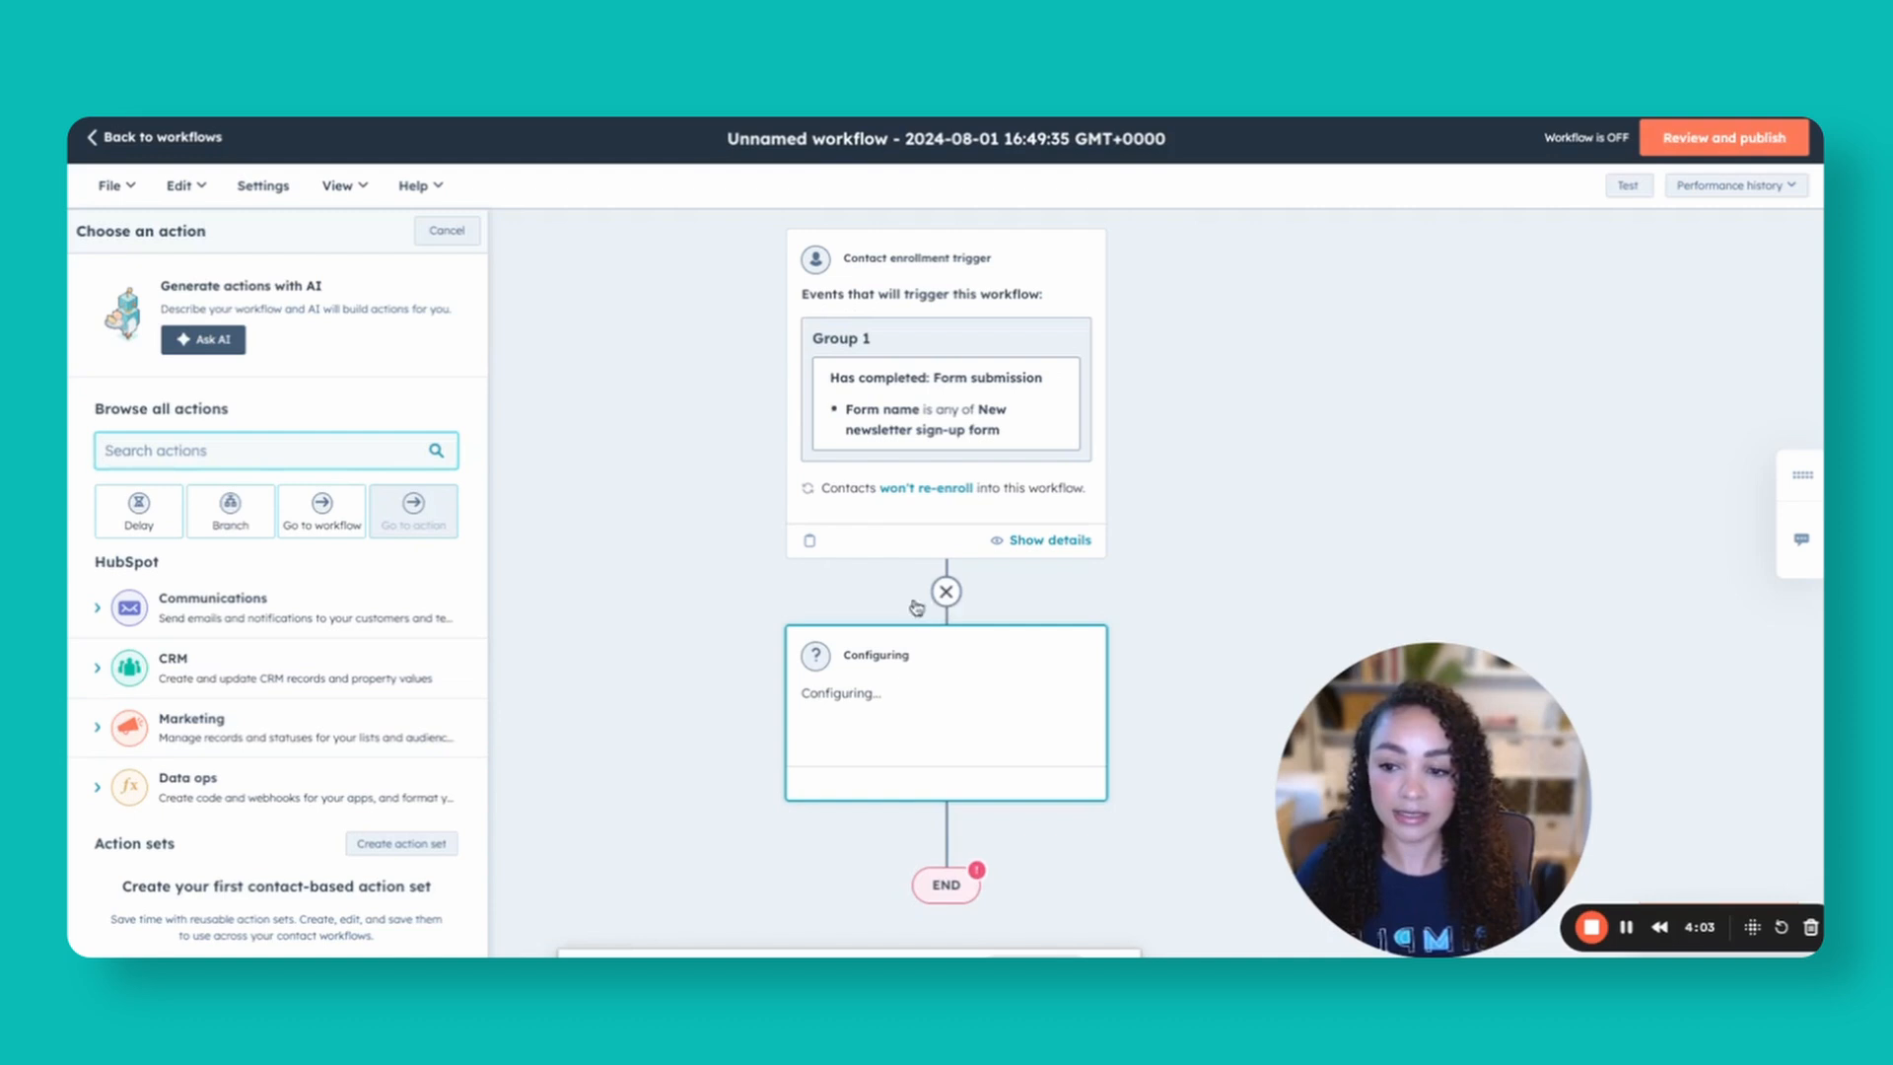
- Add a Manage communication subscriptions action with channel Email and status Subscribe
{"action": "left_click", "coordinate": [185, 680]}
{"action": "scroll", "coordinate": [298, 666], "scroll_direction": "down", "scroll_amount": 3}
{"action": "scroll", "coordinate": [298, 667], "scroll_direction": "down", "scroll_amount": 3}
{"action": "scroll", "coordinate": [297, 667], "scroll_direction": "down", "scroll_amount": 2}
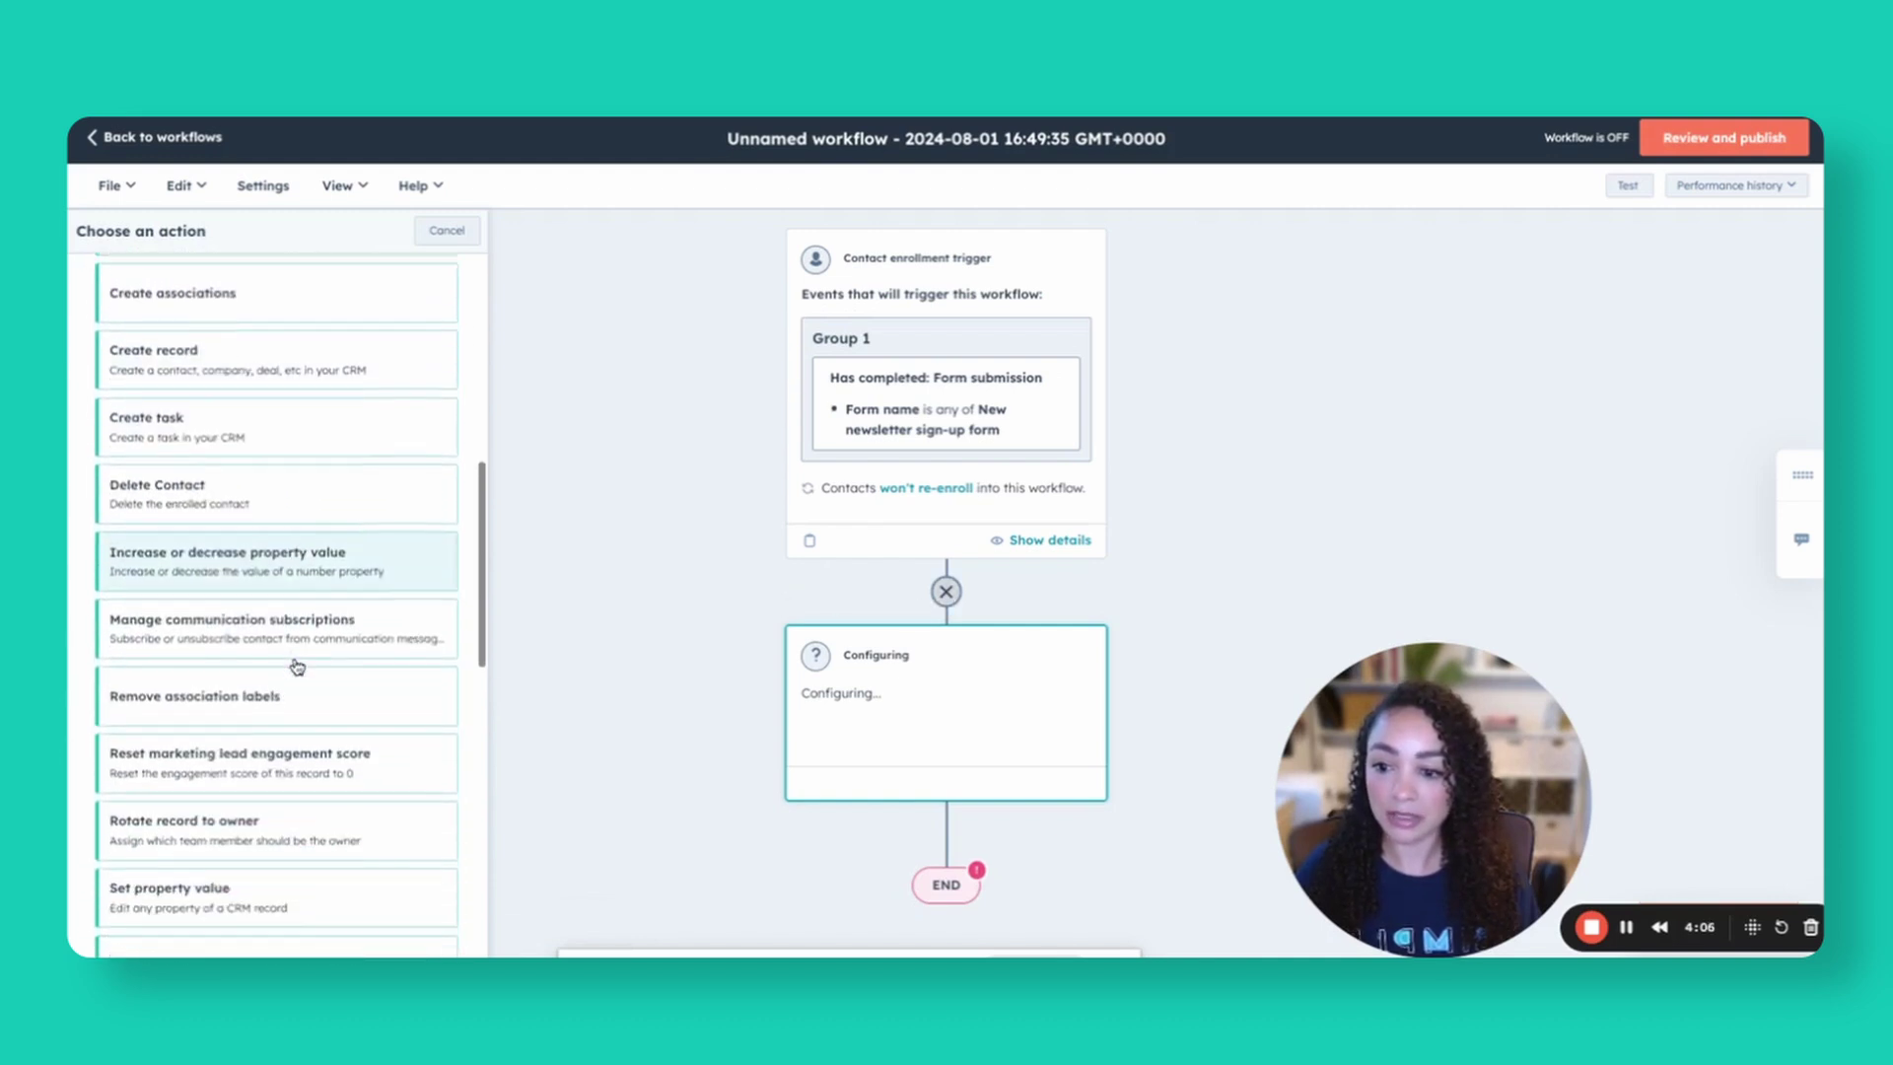
{"action": "left_click", "coordinate": [349, 633]}
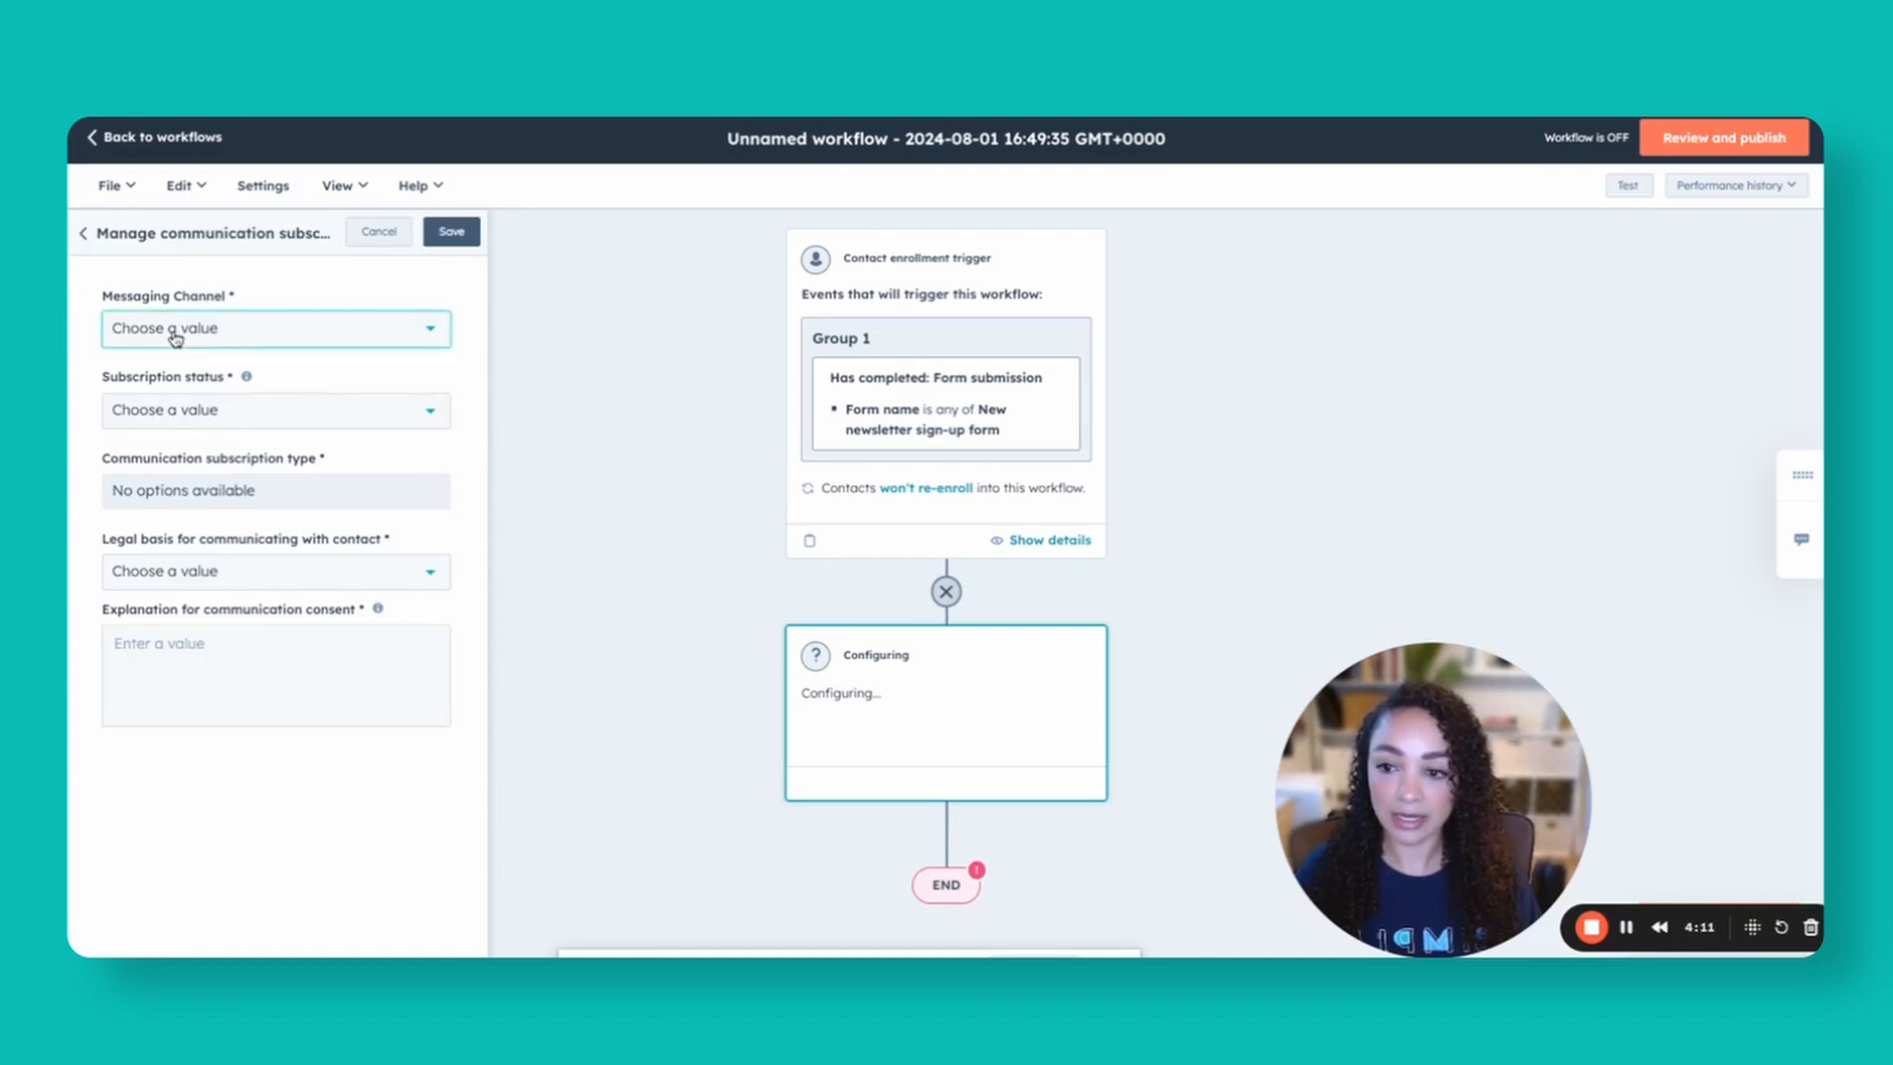
{"action": "left_click", "coordinate": [179, 337]}
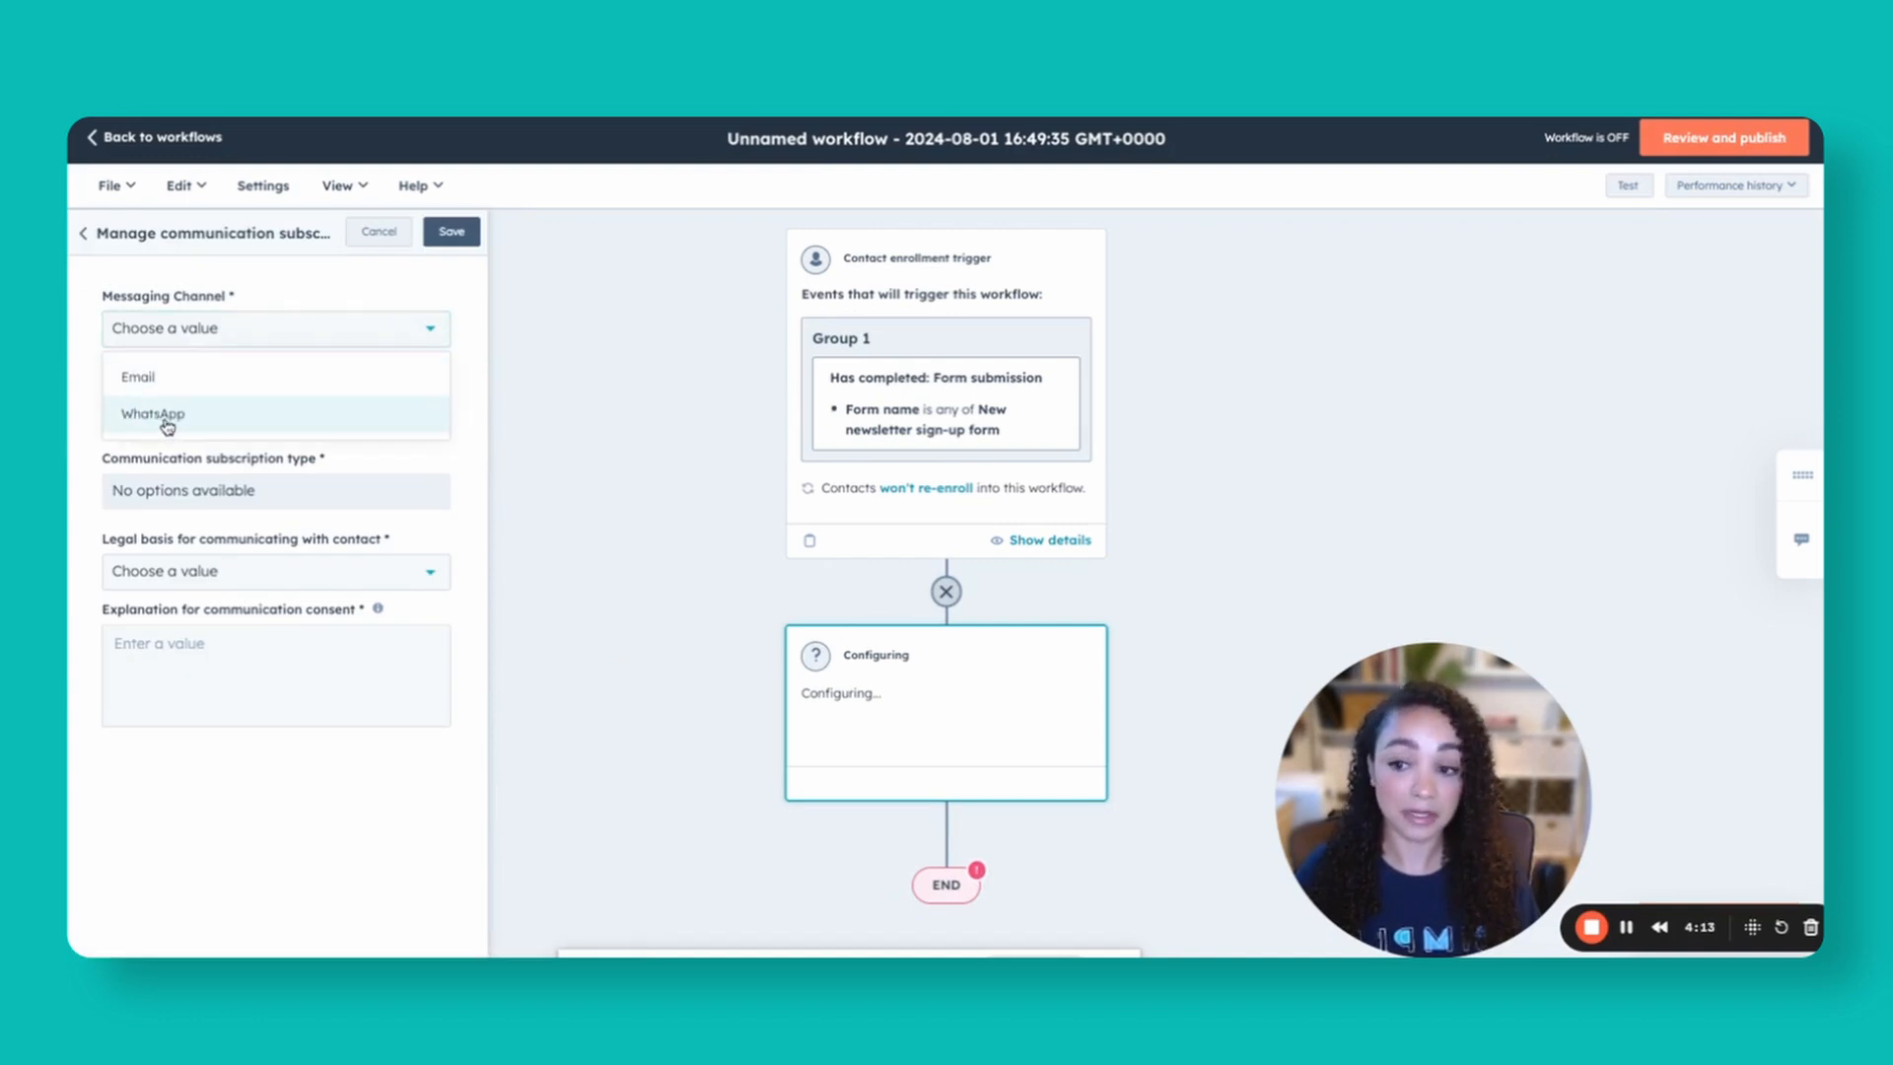
{"action": "left_click", "coordinate": [141, 378]}
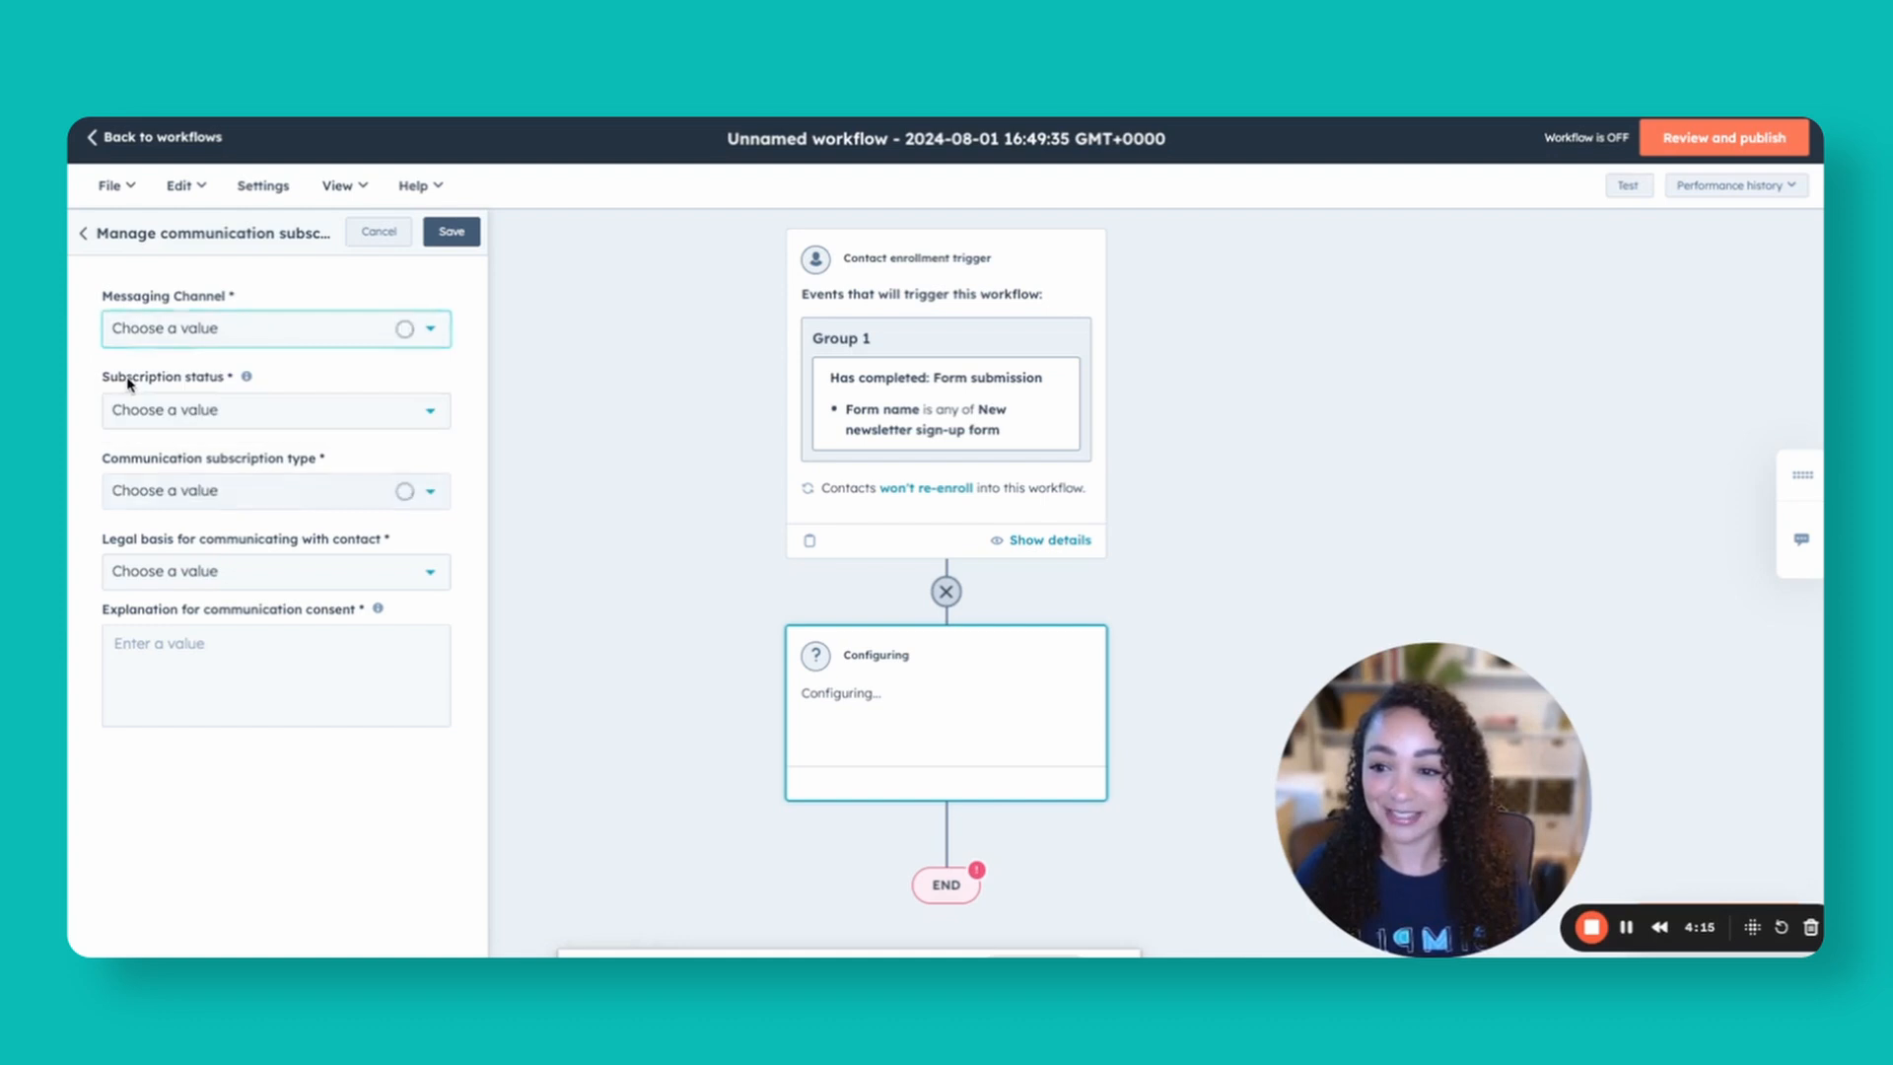
{"action": "left_click", "coordinate": [202, 420]}
{"action": "left_click", "coordinate": [168, 467]}
- Set subscription type Marketing Information with Freely given consent as legal basis and save
{"action": "left_click", "coordinate": [327, 503]}
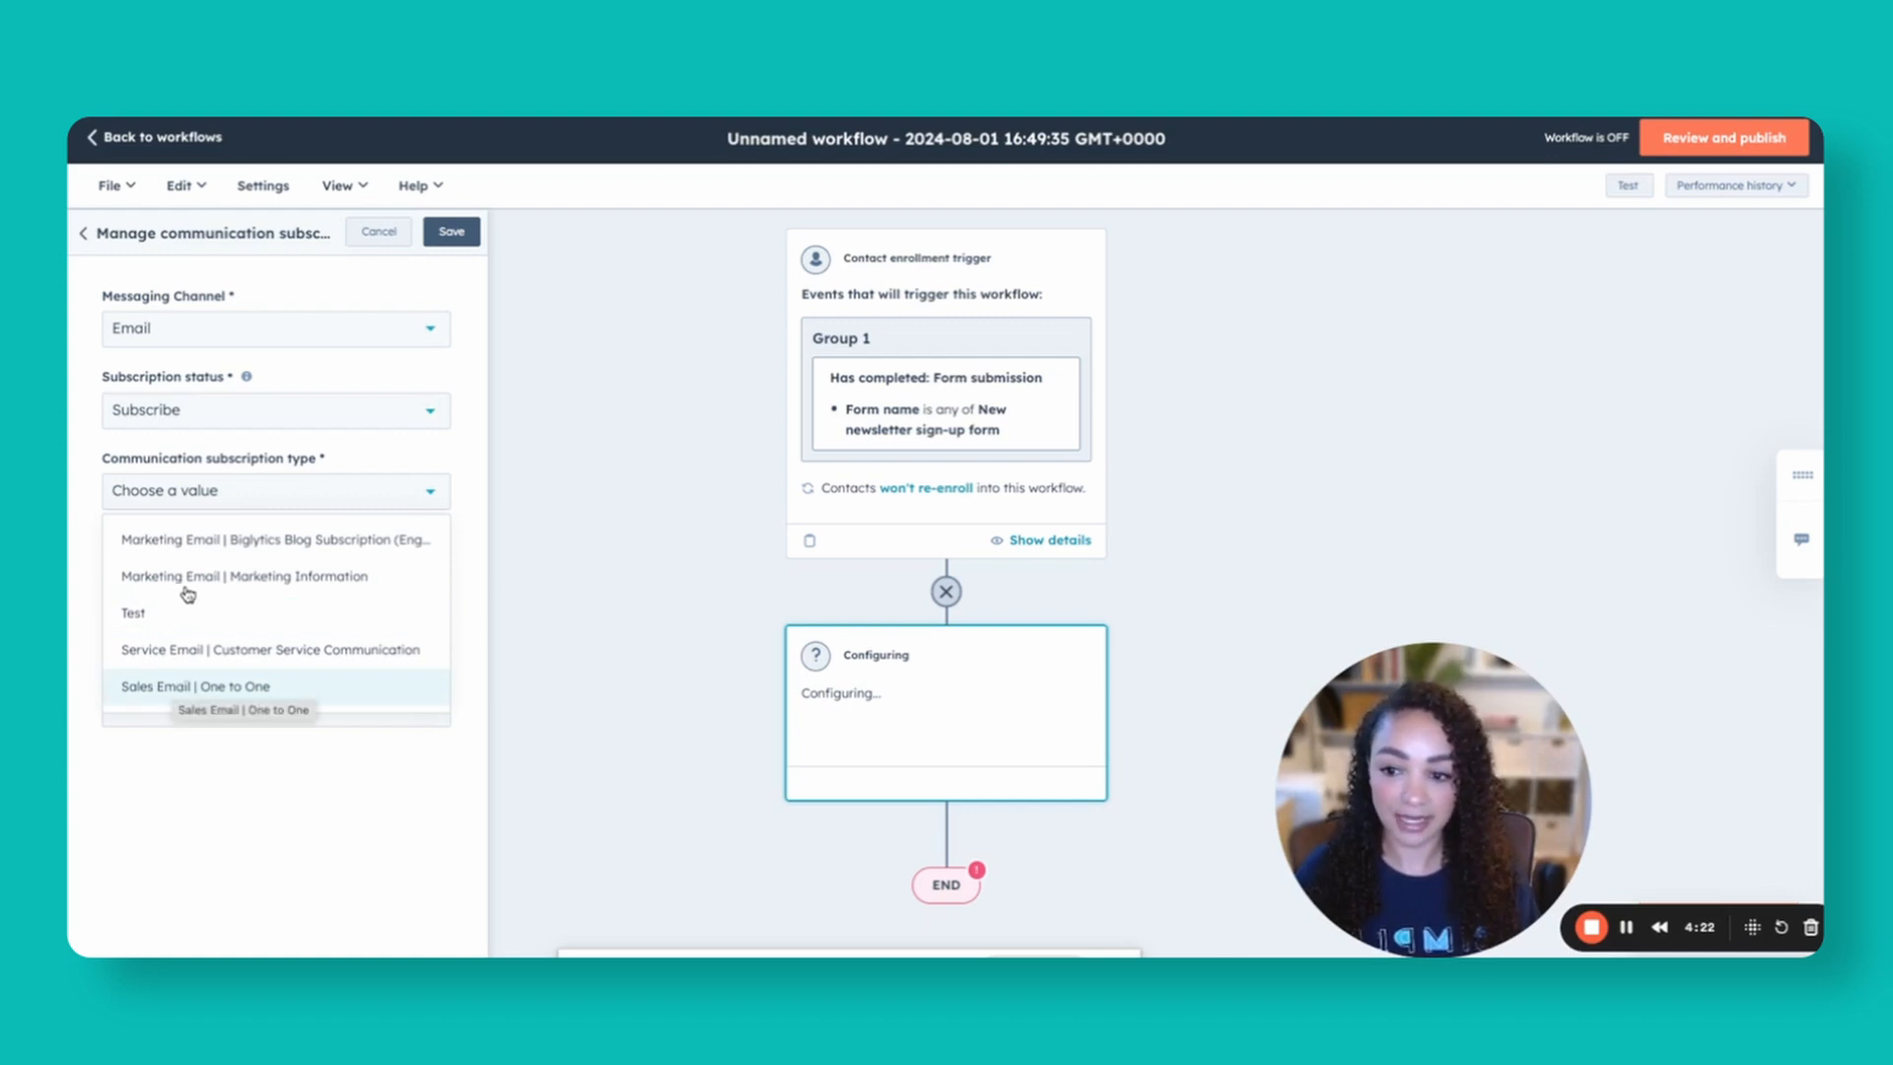
{"action": "left_click", "coordinate": [243, 576]}
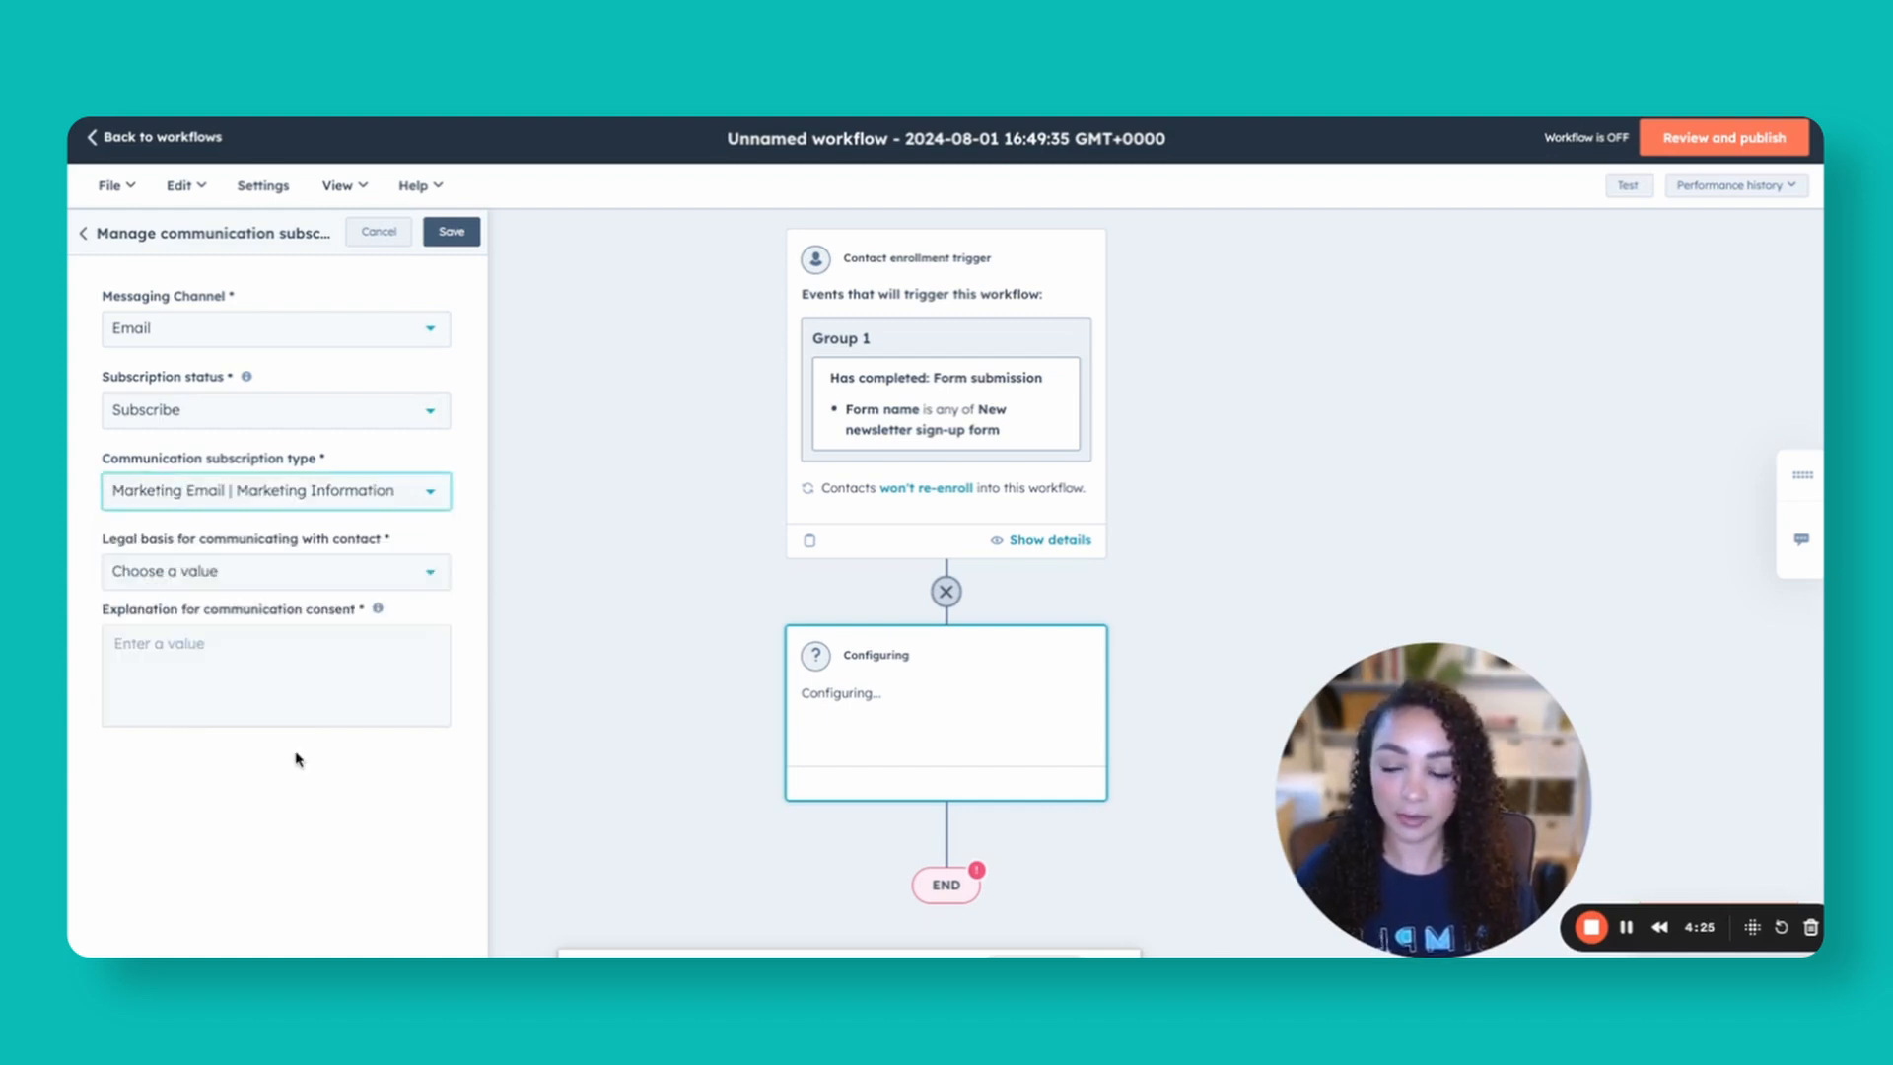
{"action": "left_click", "coordinate": [393, 580]}
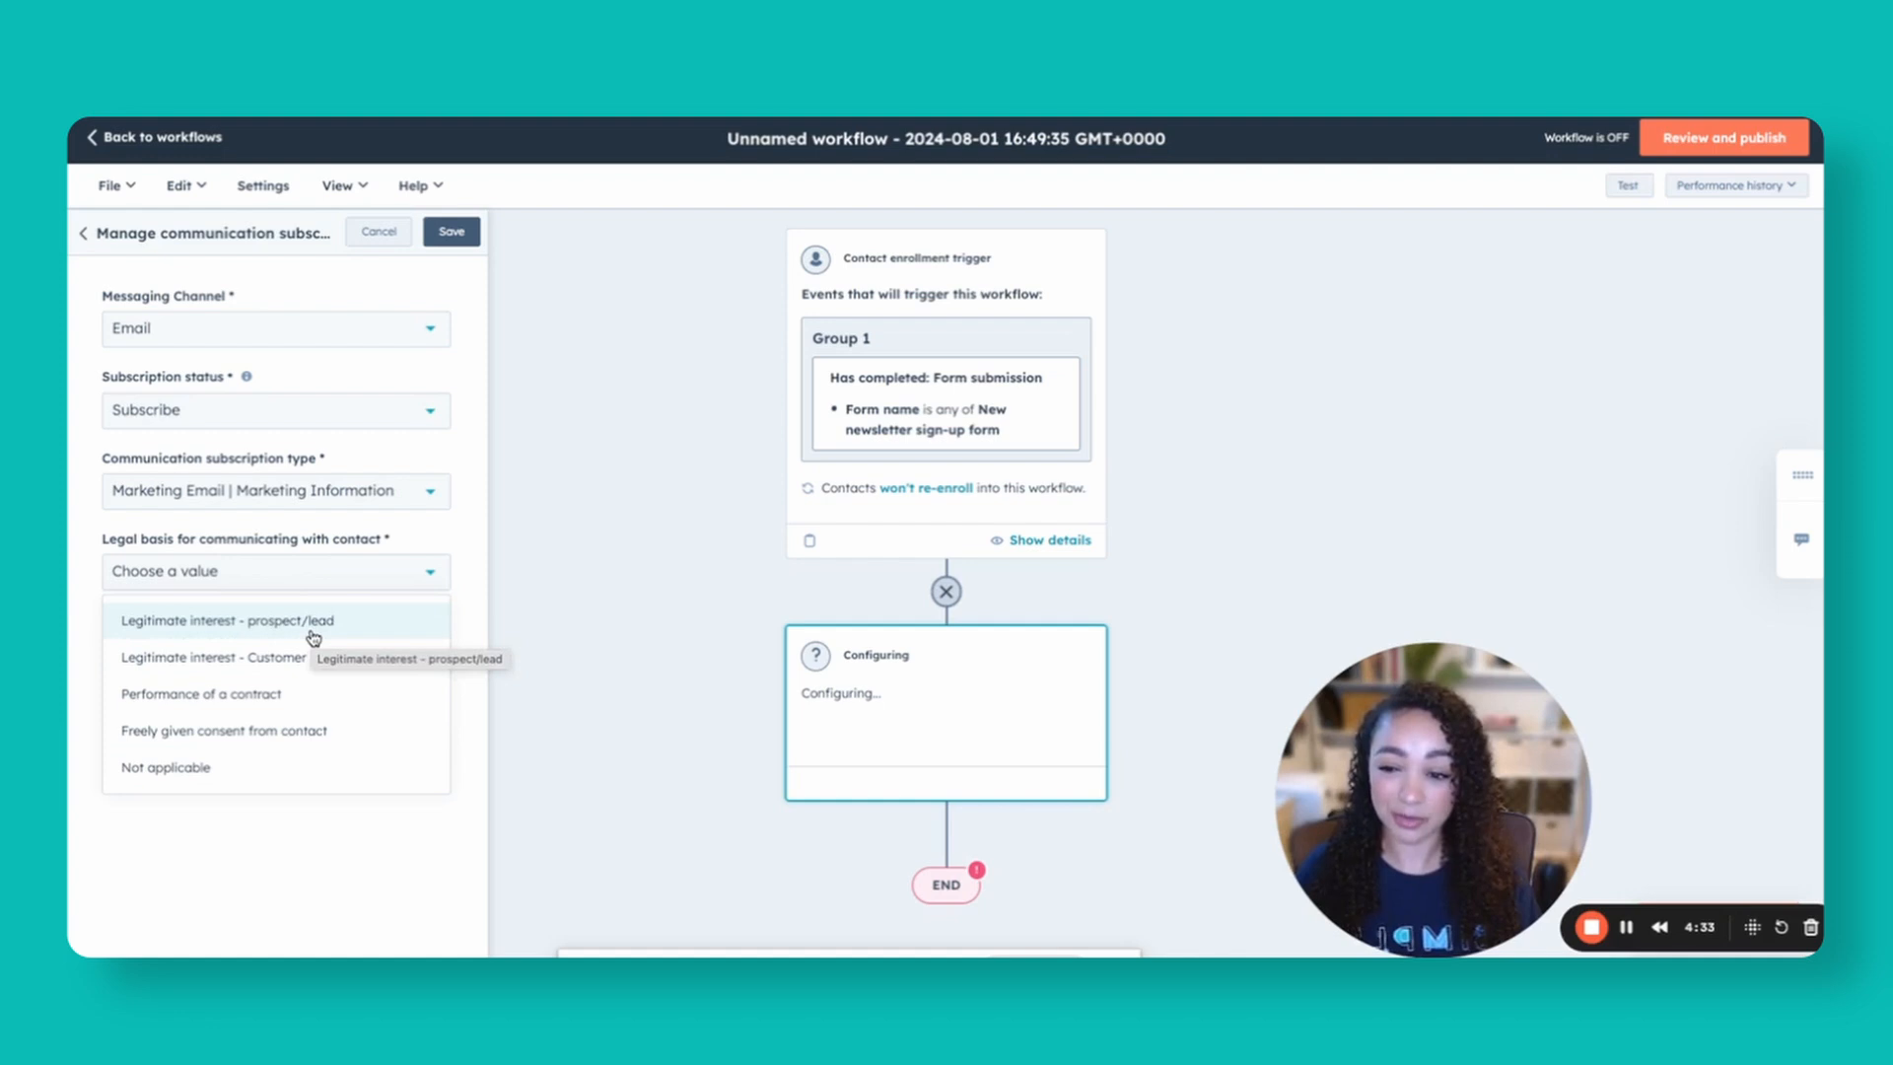
{"action": "left_click", "coordinate": [188, 730]}
{"action": "left_click", "coordinate": [189, 666]}
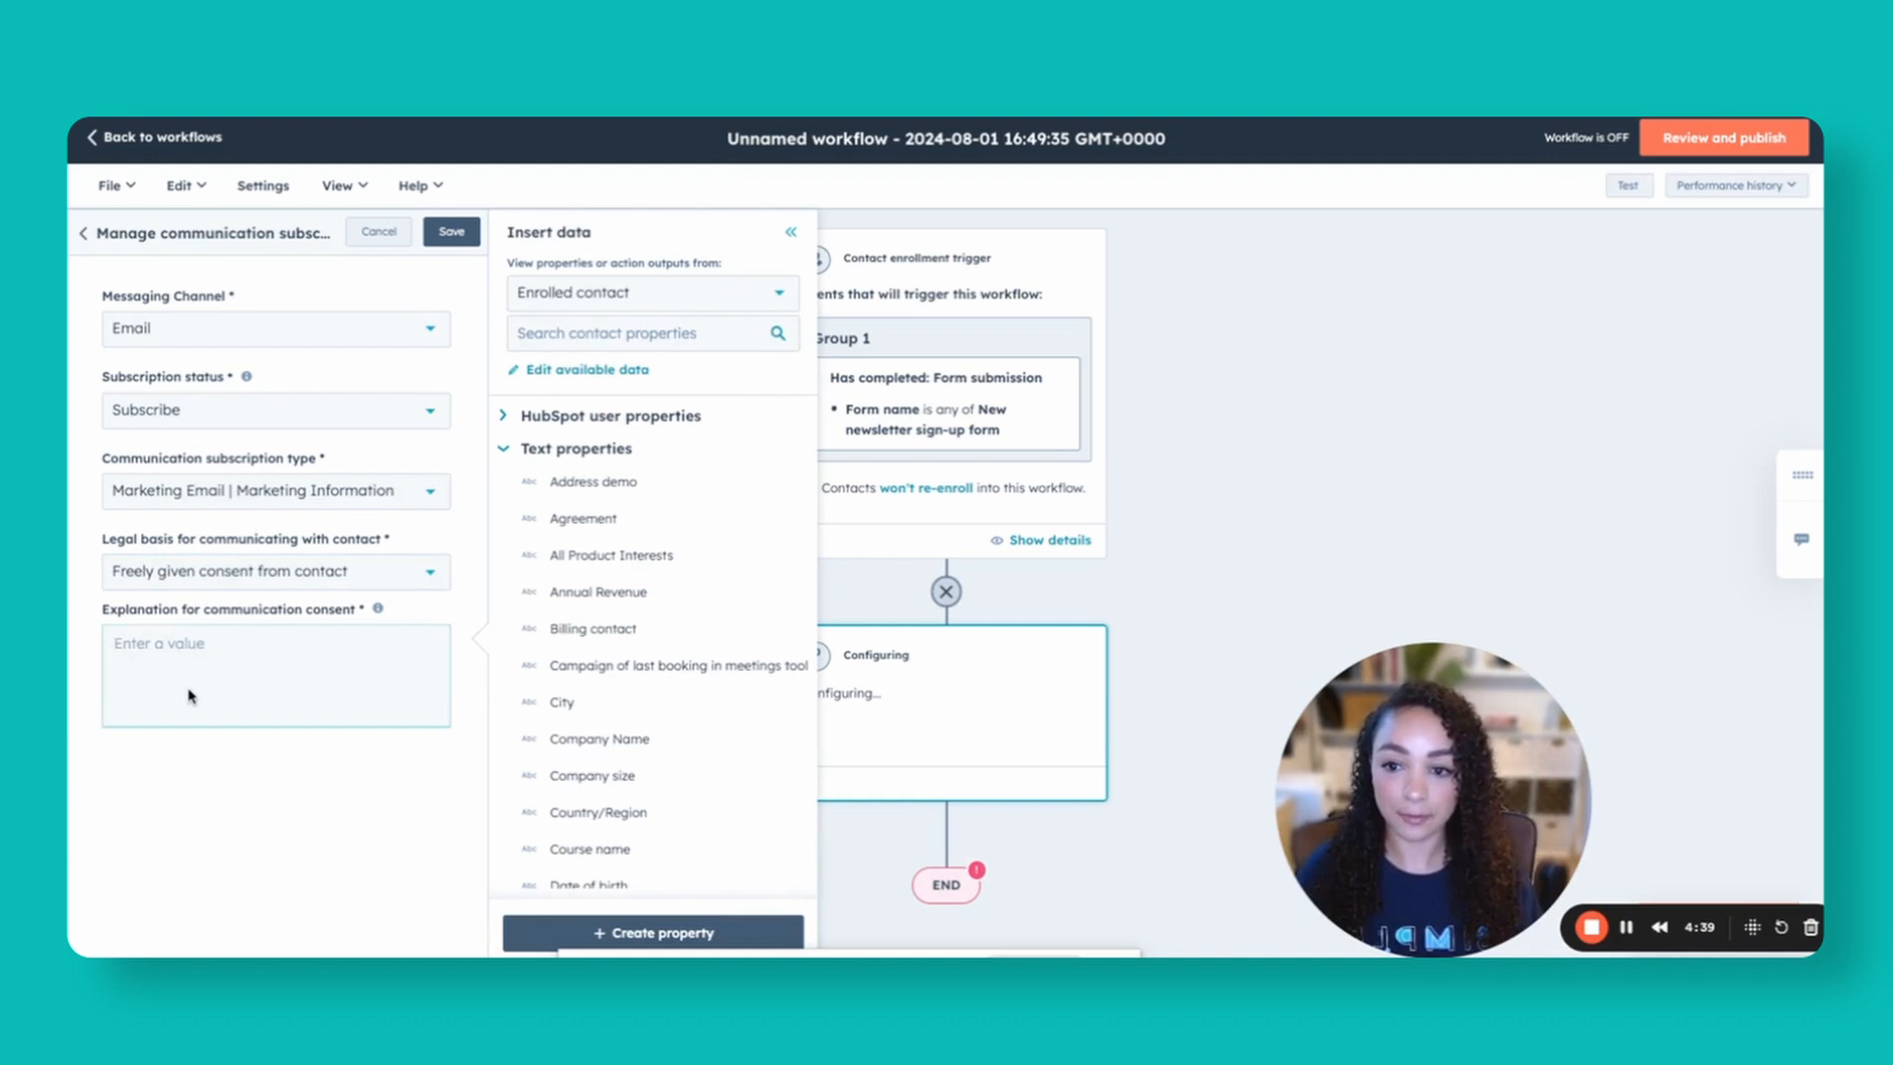
{"action": "left_click", "coordinate": [522, 558]}
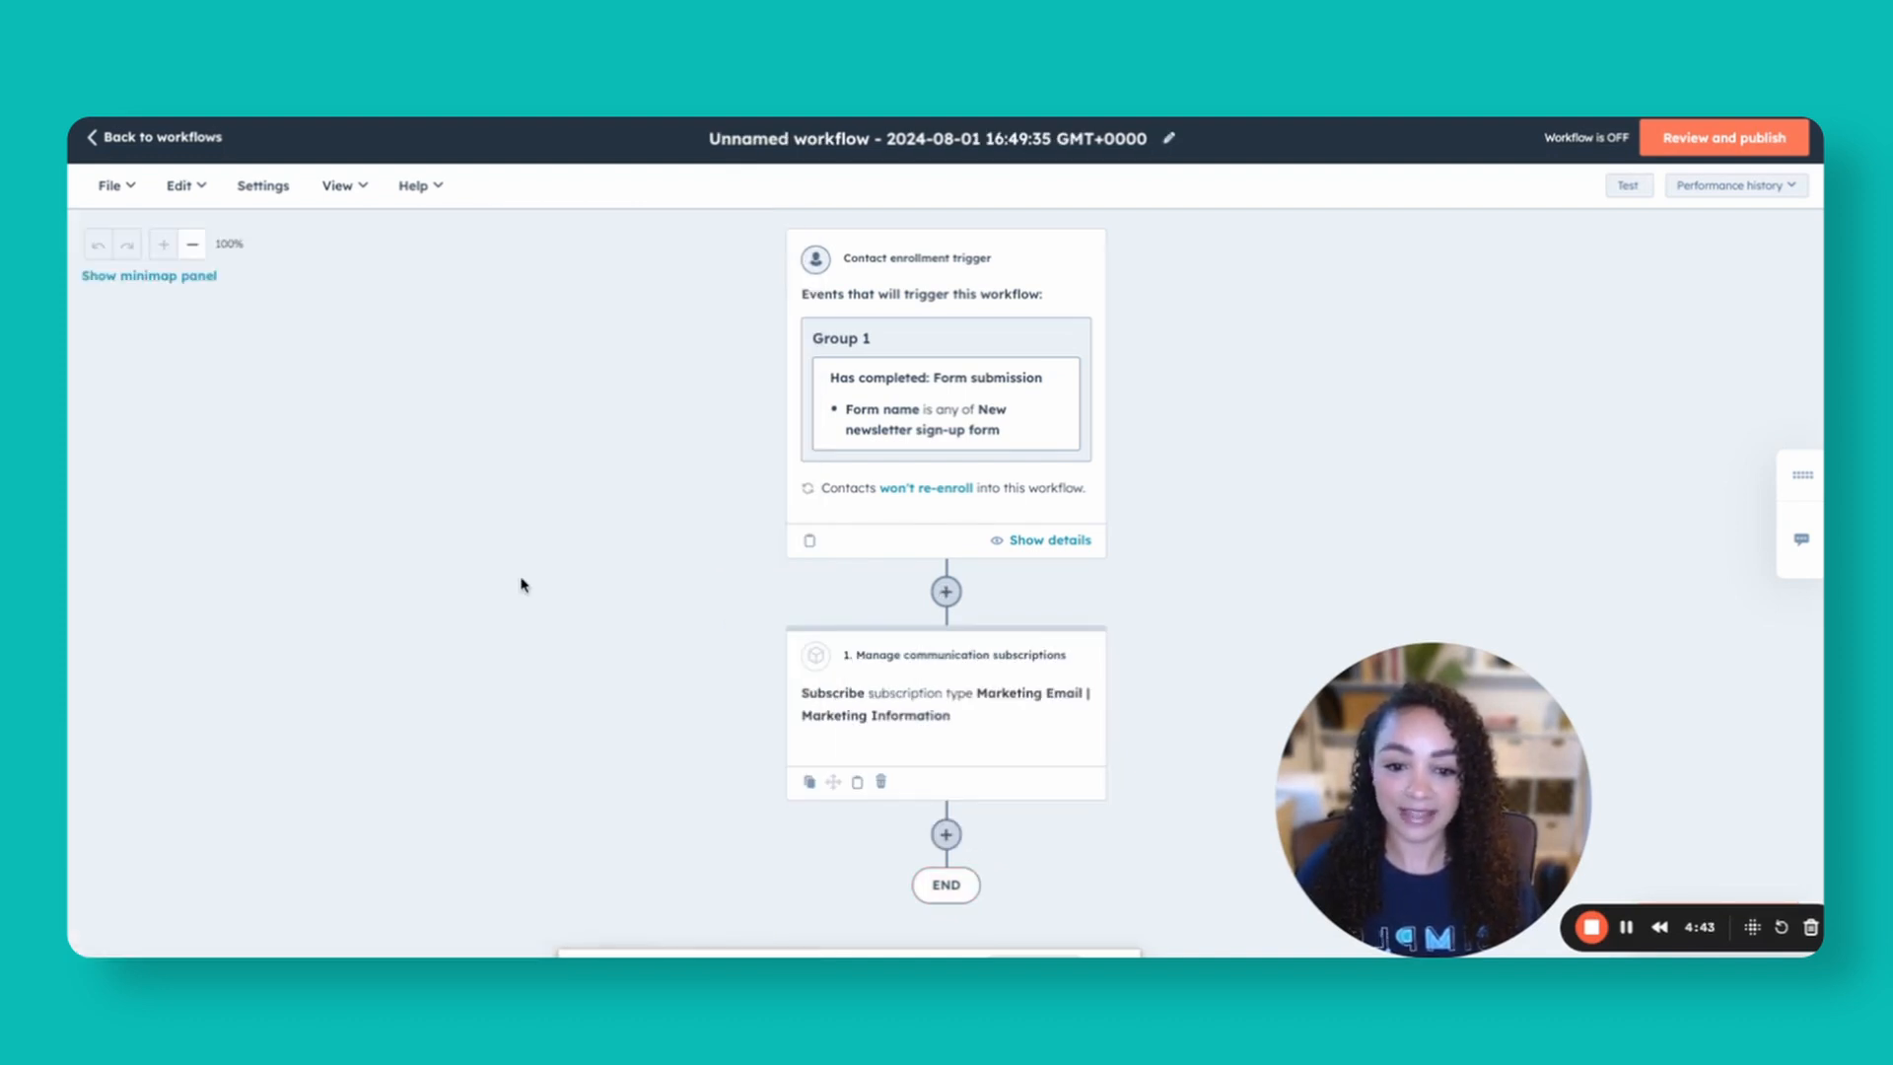
{"action": "mouse_move", "coordinate": [948, 710]}
{"action": "scroll", "coordinate": [976, 714], "scroll_direction": "down", "scroll_amount": 2}
{"action": "scroll", "coordinate": [977, 714], "scroll_direction": "down", "scroll_amount": 1}
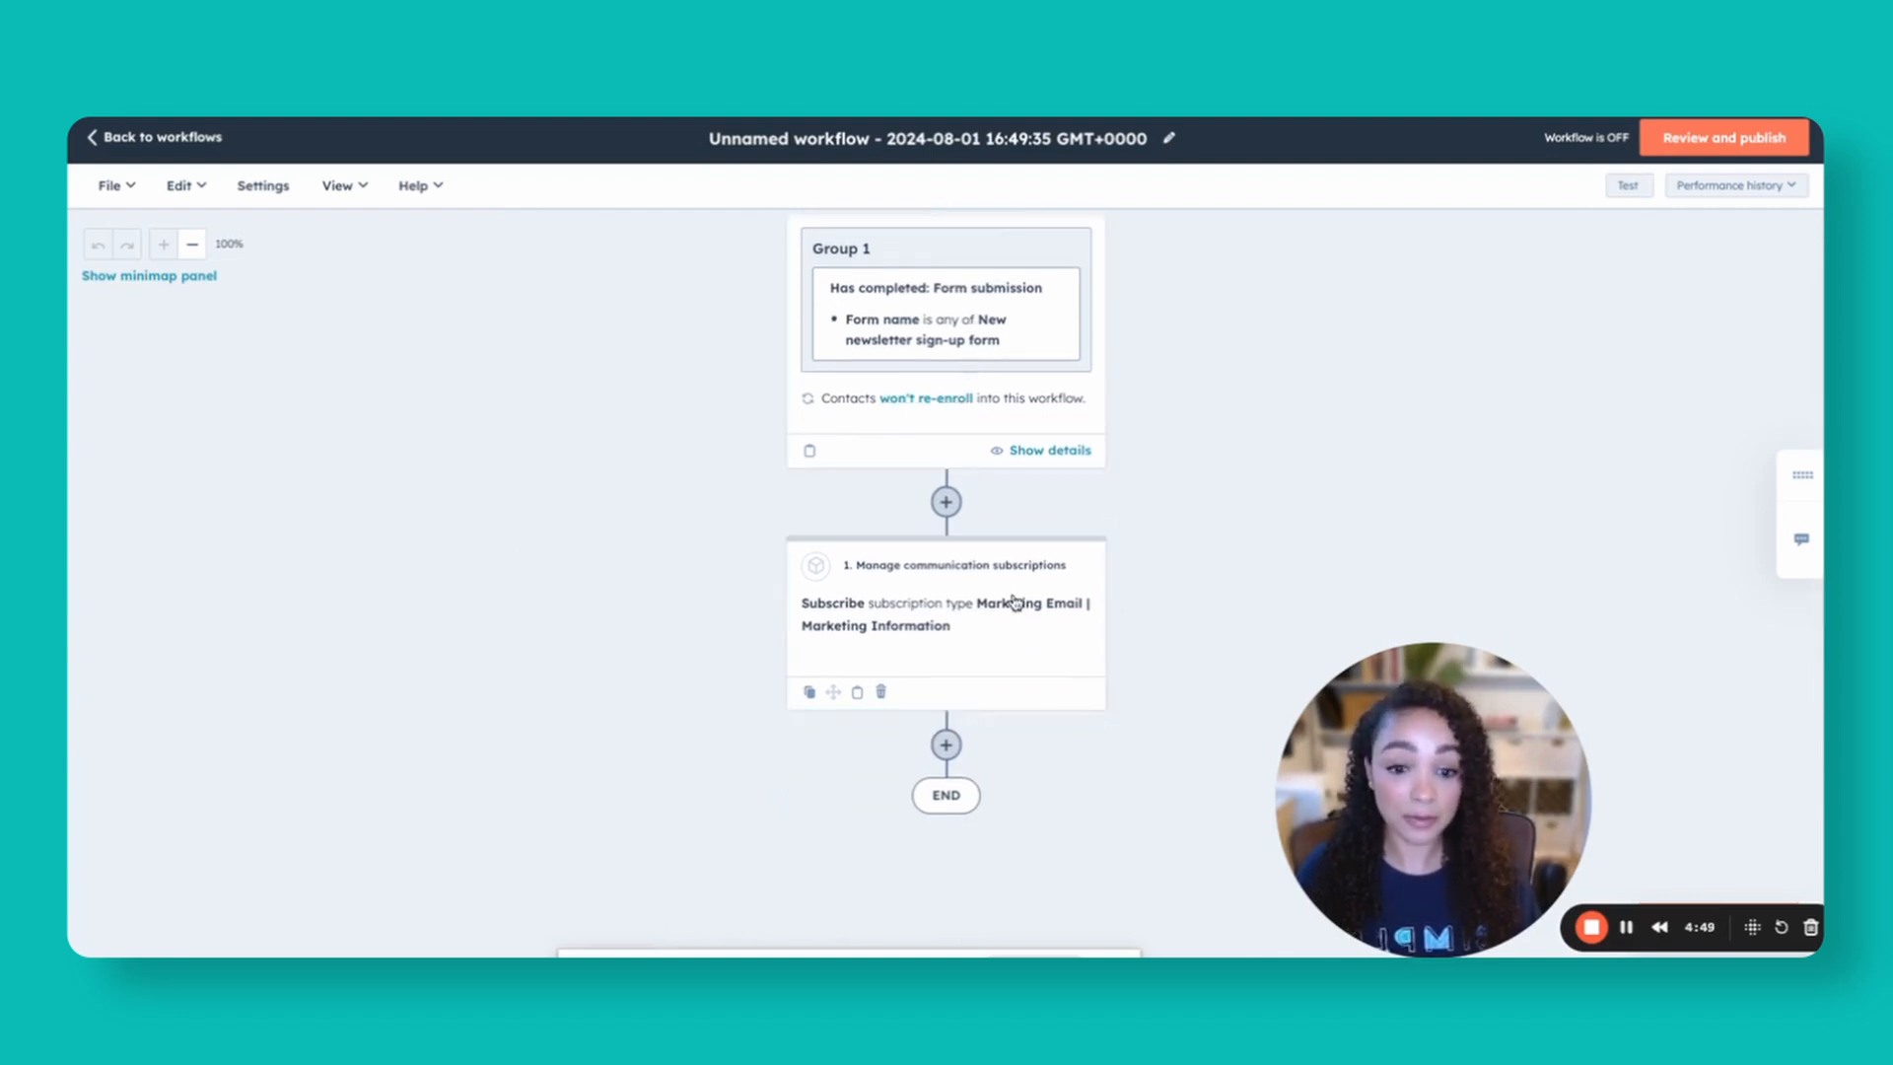
- Add a Set marketing contact status action marking contacts as marketing contacts and save it
{"action": "left_click", "coordinate": [941, 750]}
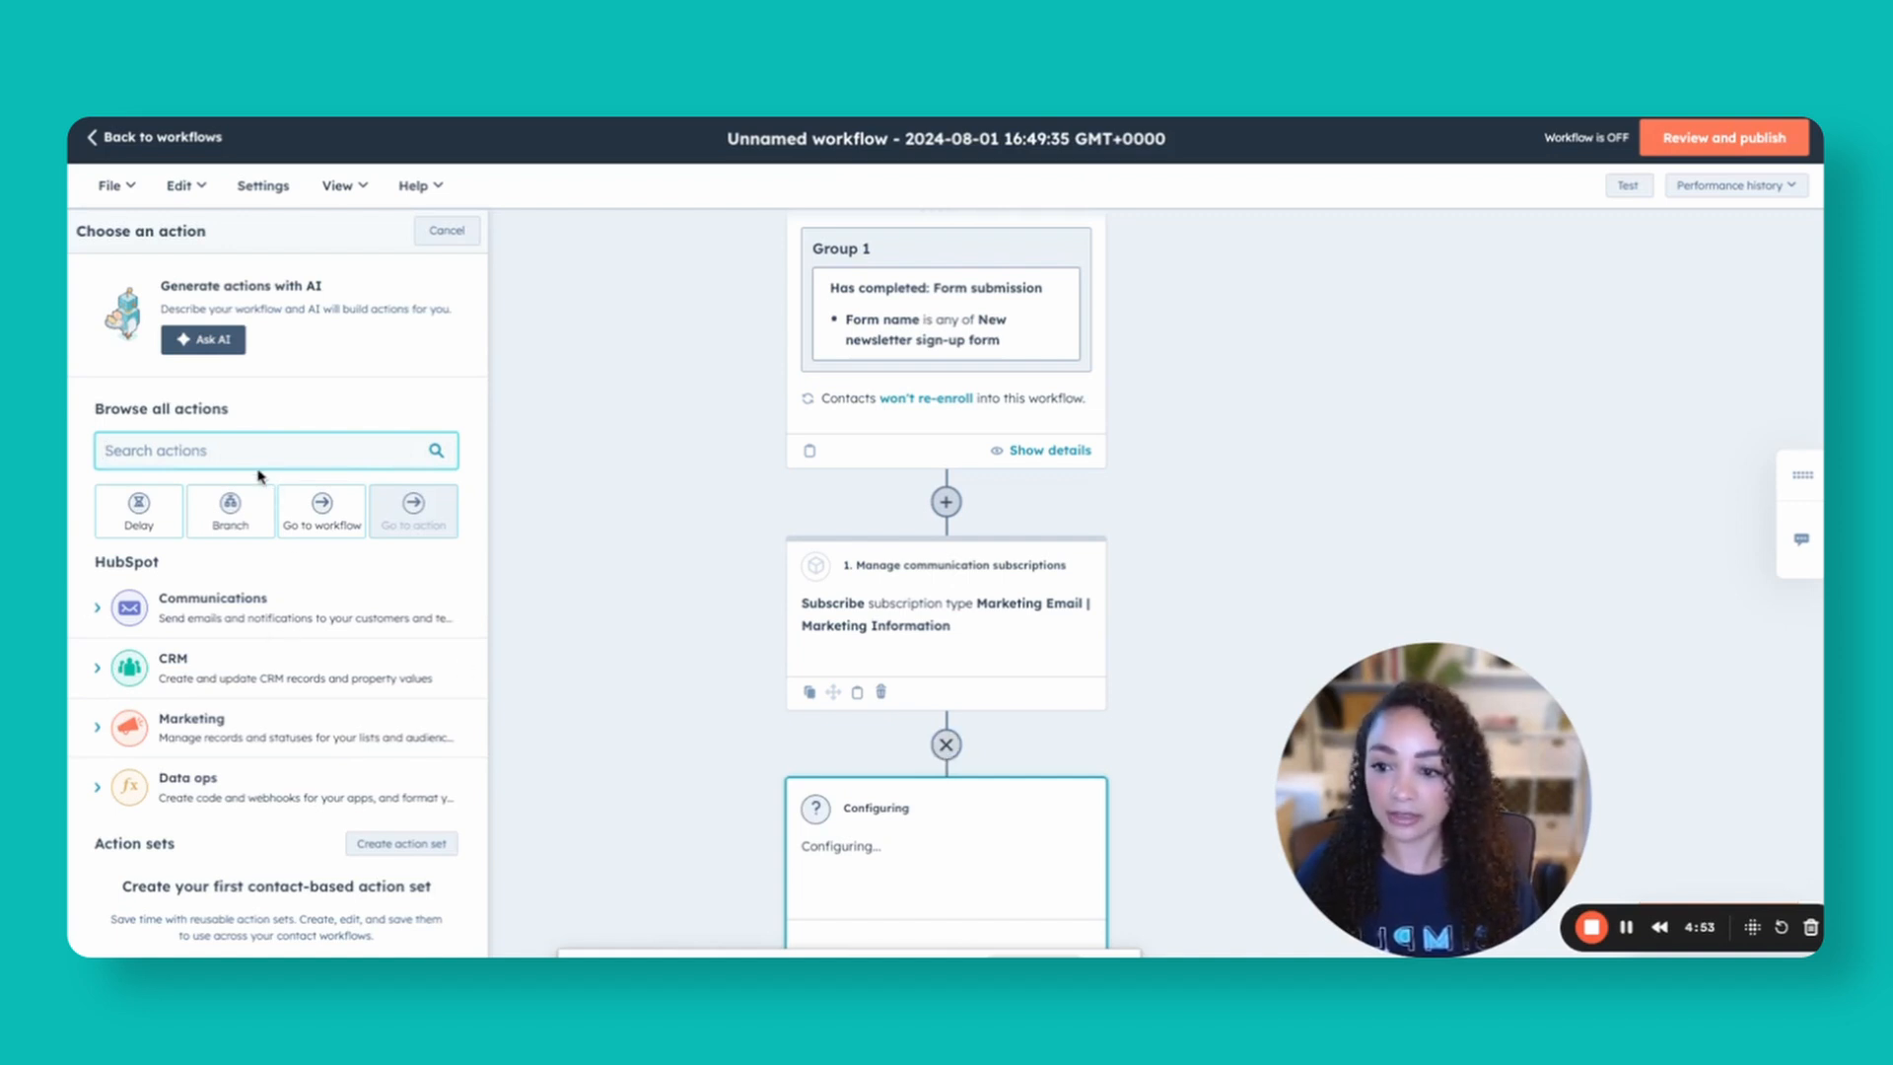
{"action": "left_click", "coordinate": [192, 722]}
{"action": "scroll", "coordinate": [334, 675], "scroll_direction": "down", "scroll_amount": 2}
{"action": "left_click", "coordinate": [259, 750]}
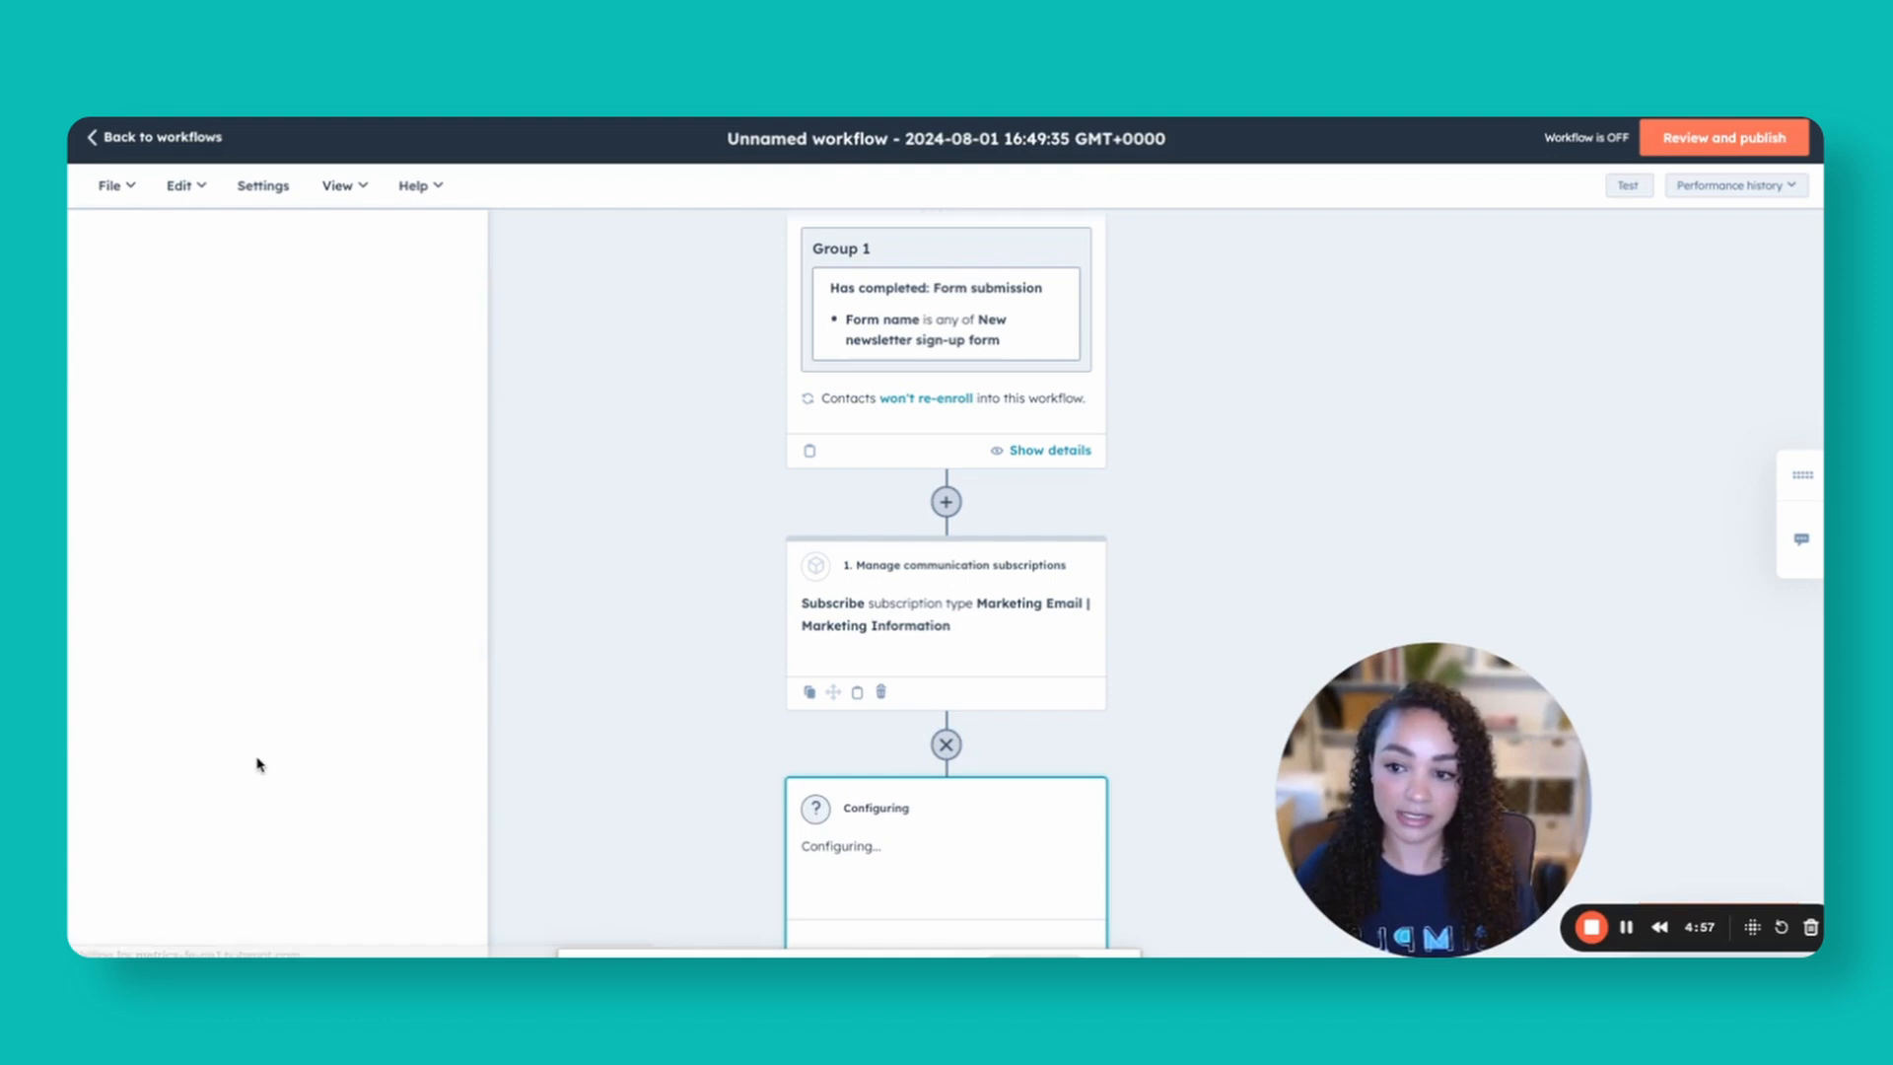
{"action": "left_click", "coordinate": [275, 495]}
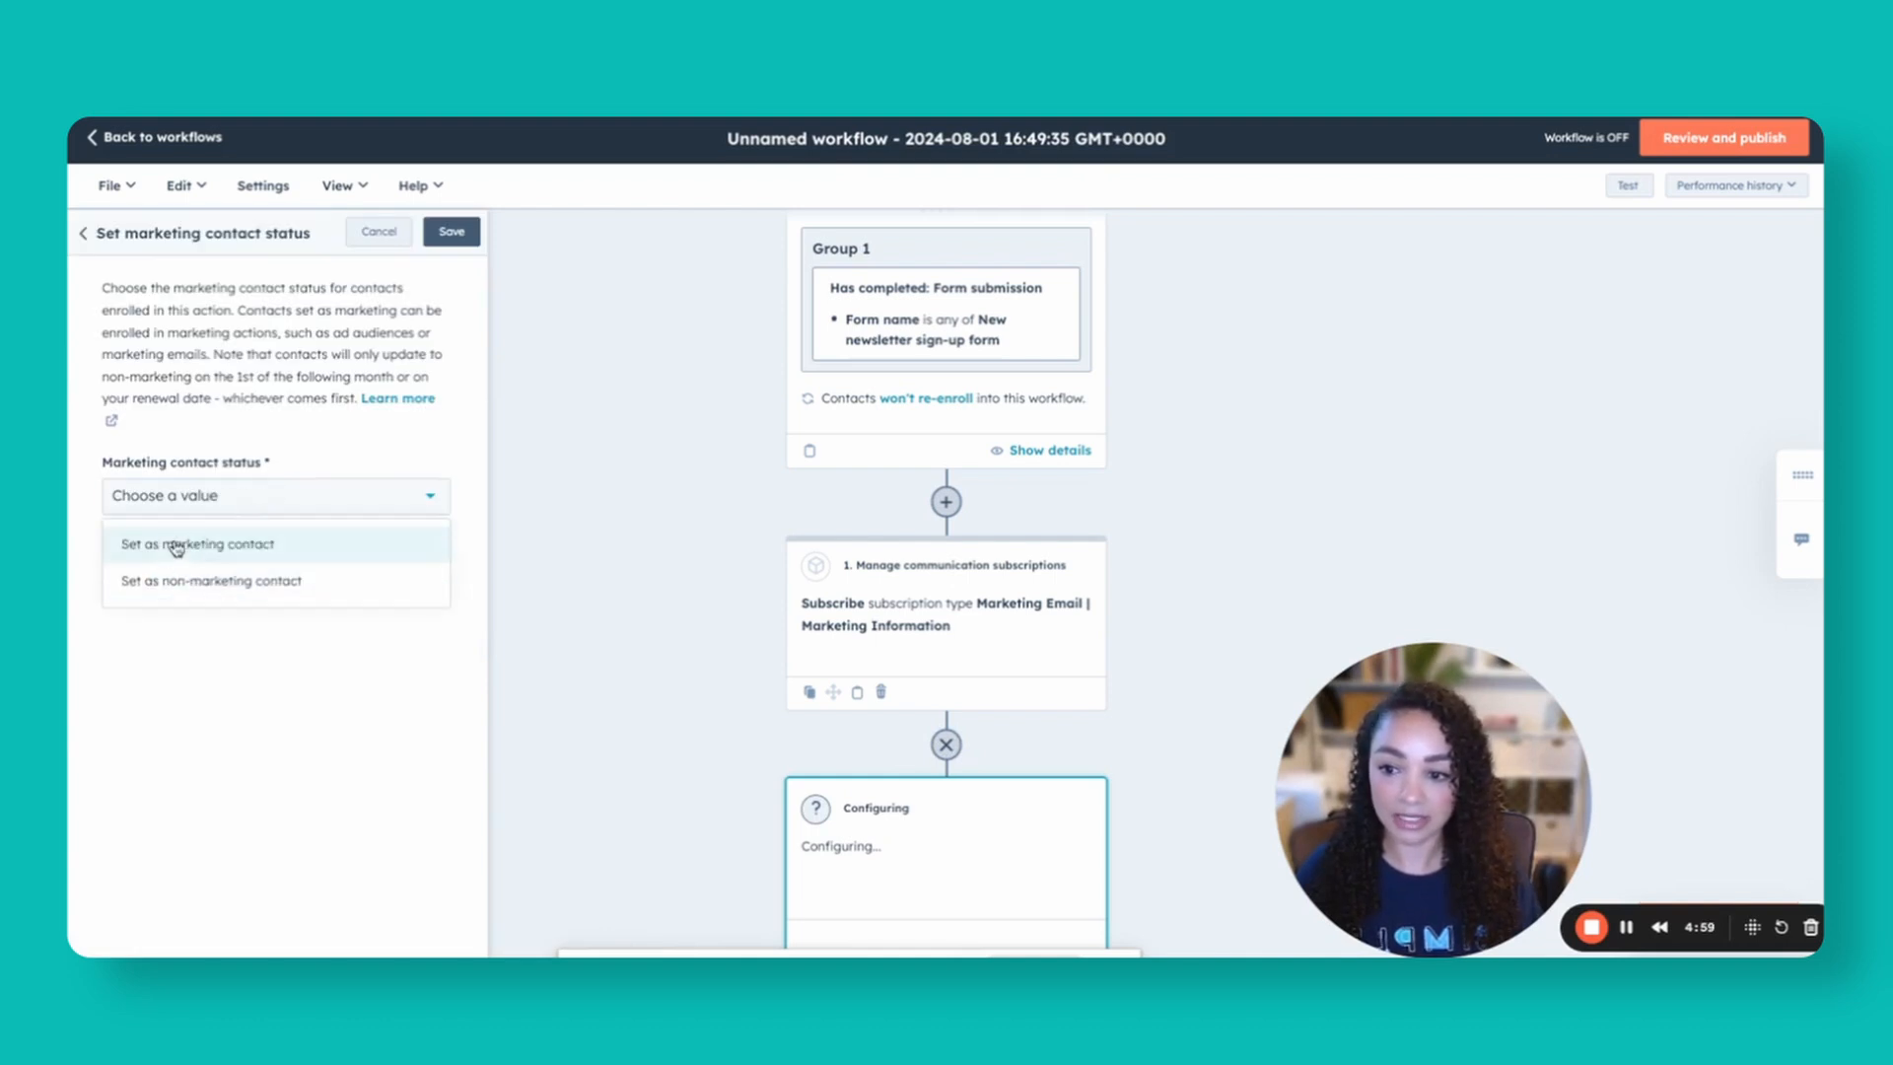
{"action": "left_click", "coordinate": [177, 551]}
{"action": "left_click", "coordinate": [451, 231]}
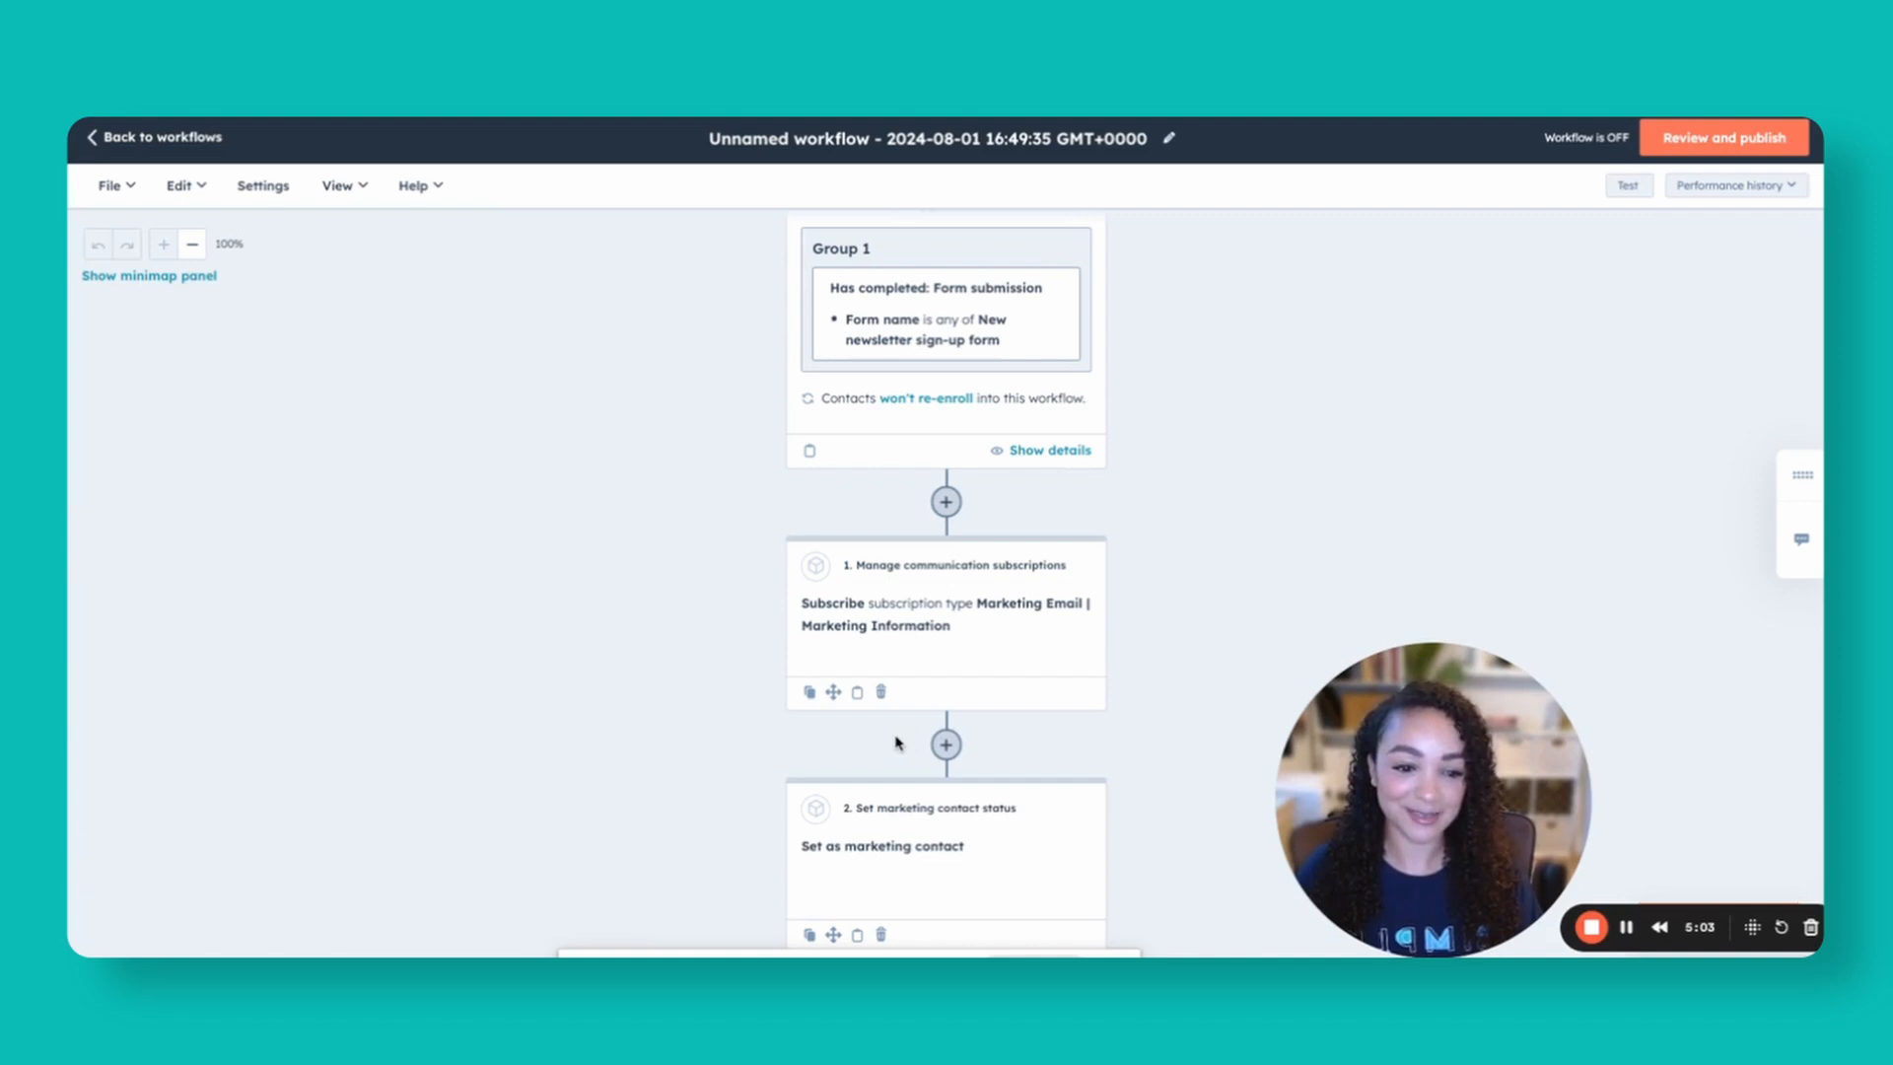
{"action": "scroll", "coordinate": [1039, 660], "scroll_direction": "down", "scroll_amount": 2}
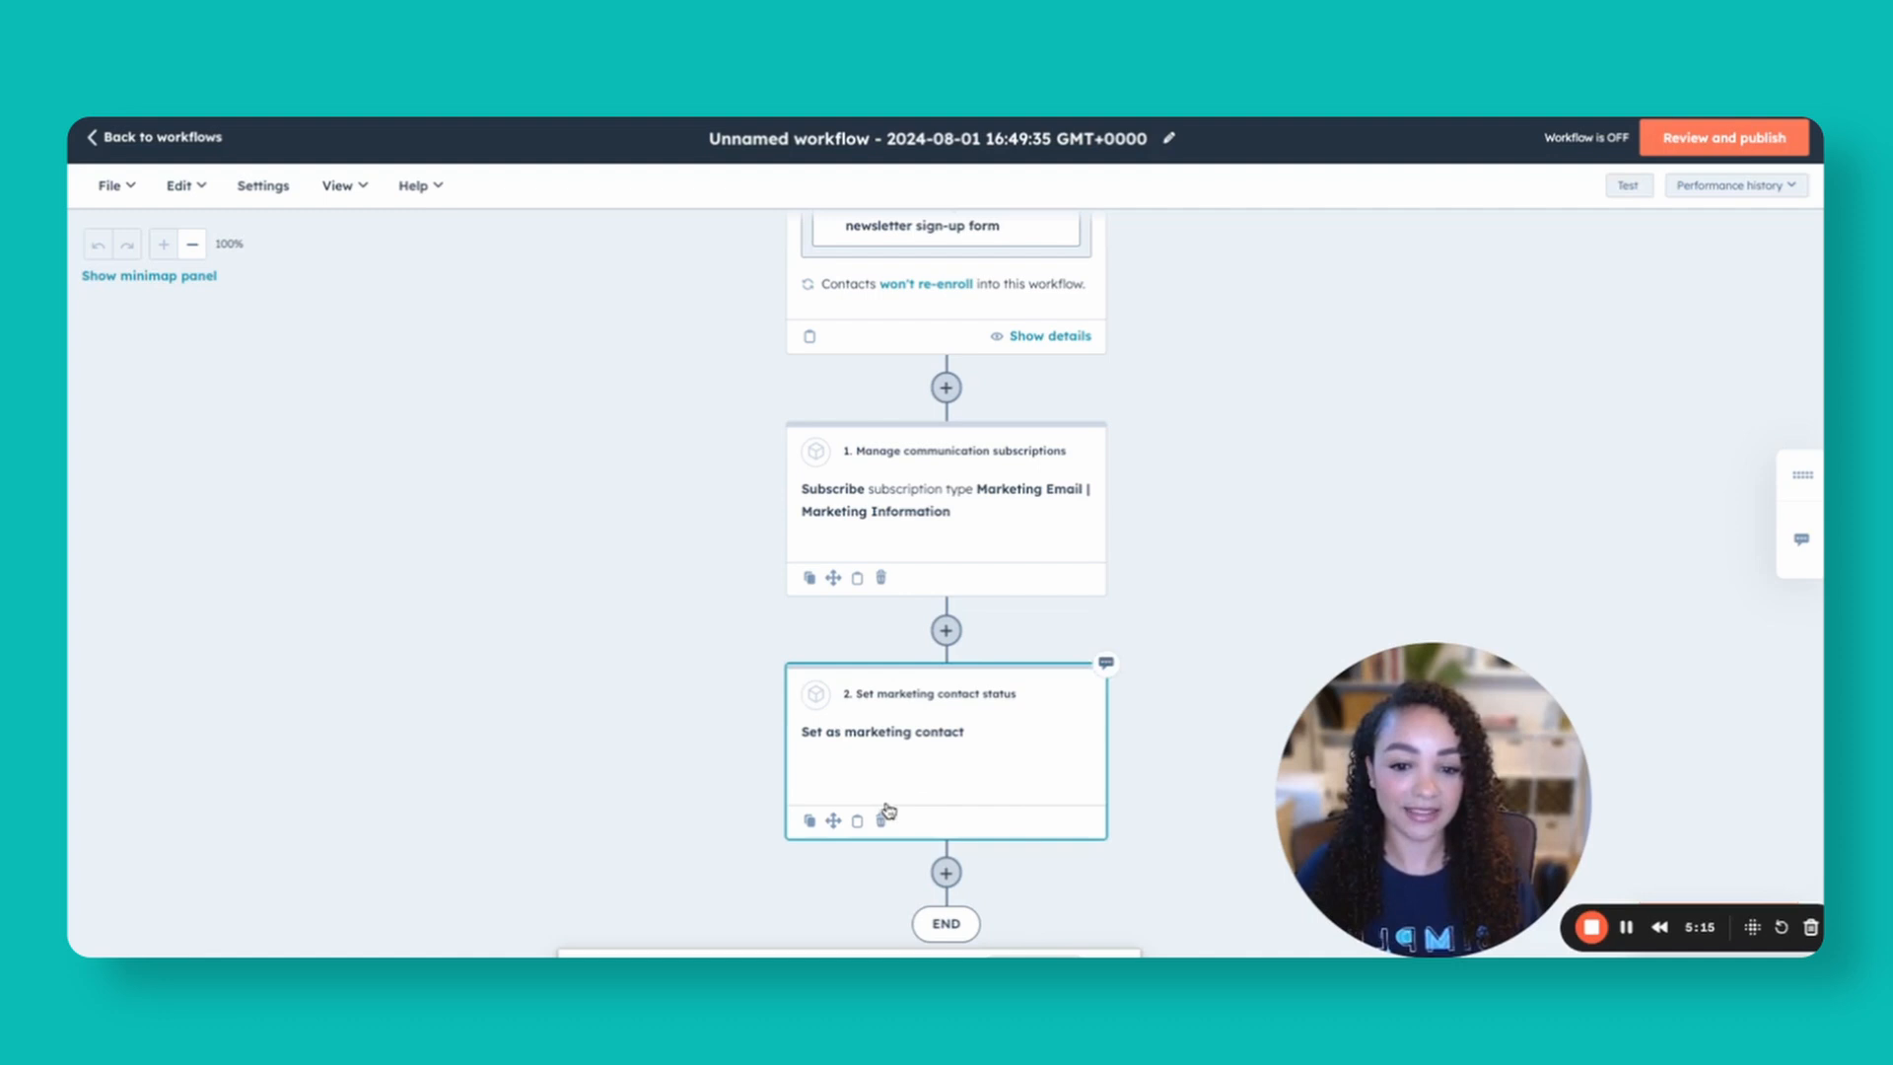
{"action": "scroll", "coordinate": [690, 682], "scroll_direction": "up", "scroll_amount": 1}
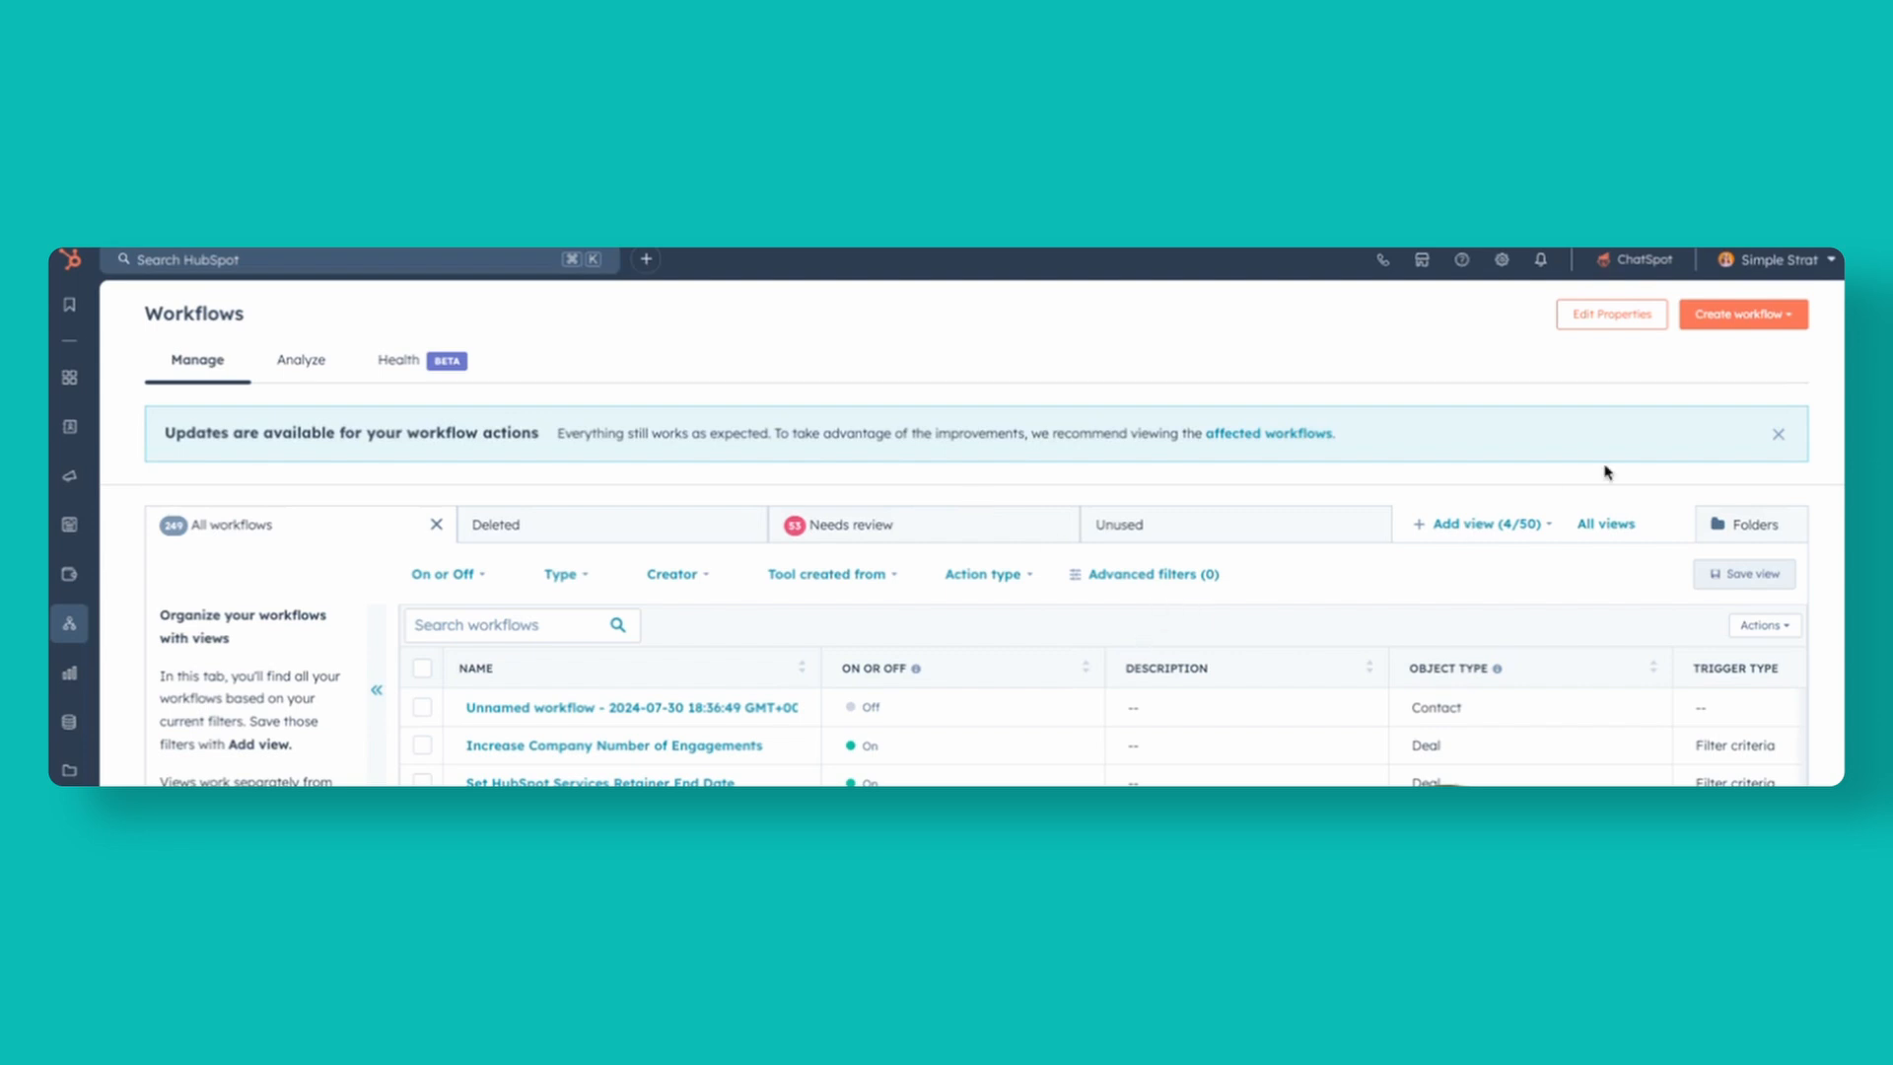
- Create a new workflow from scratch, keeping Contact-based and Blank workflow
{"action": "left_click", "coordinate": [1743, 313]}
{"action": "left_click", "coordinate": [1740, 362]}
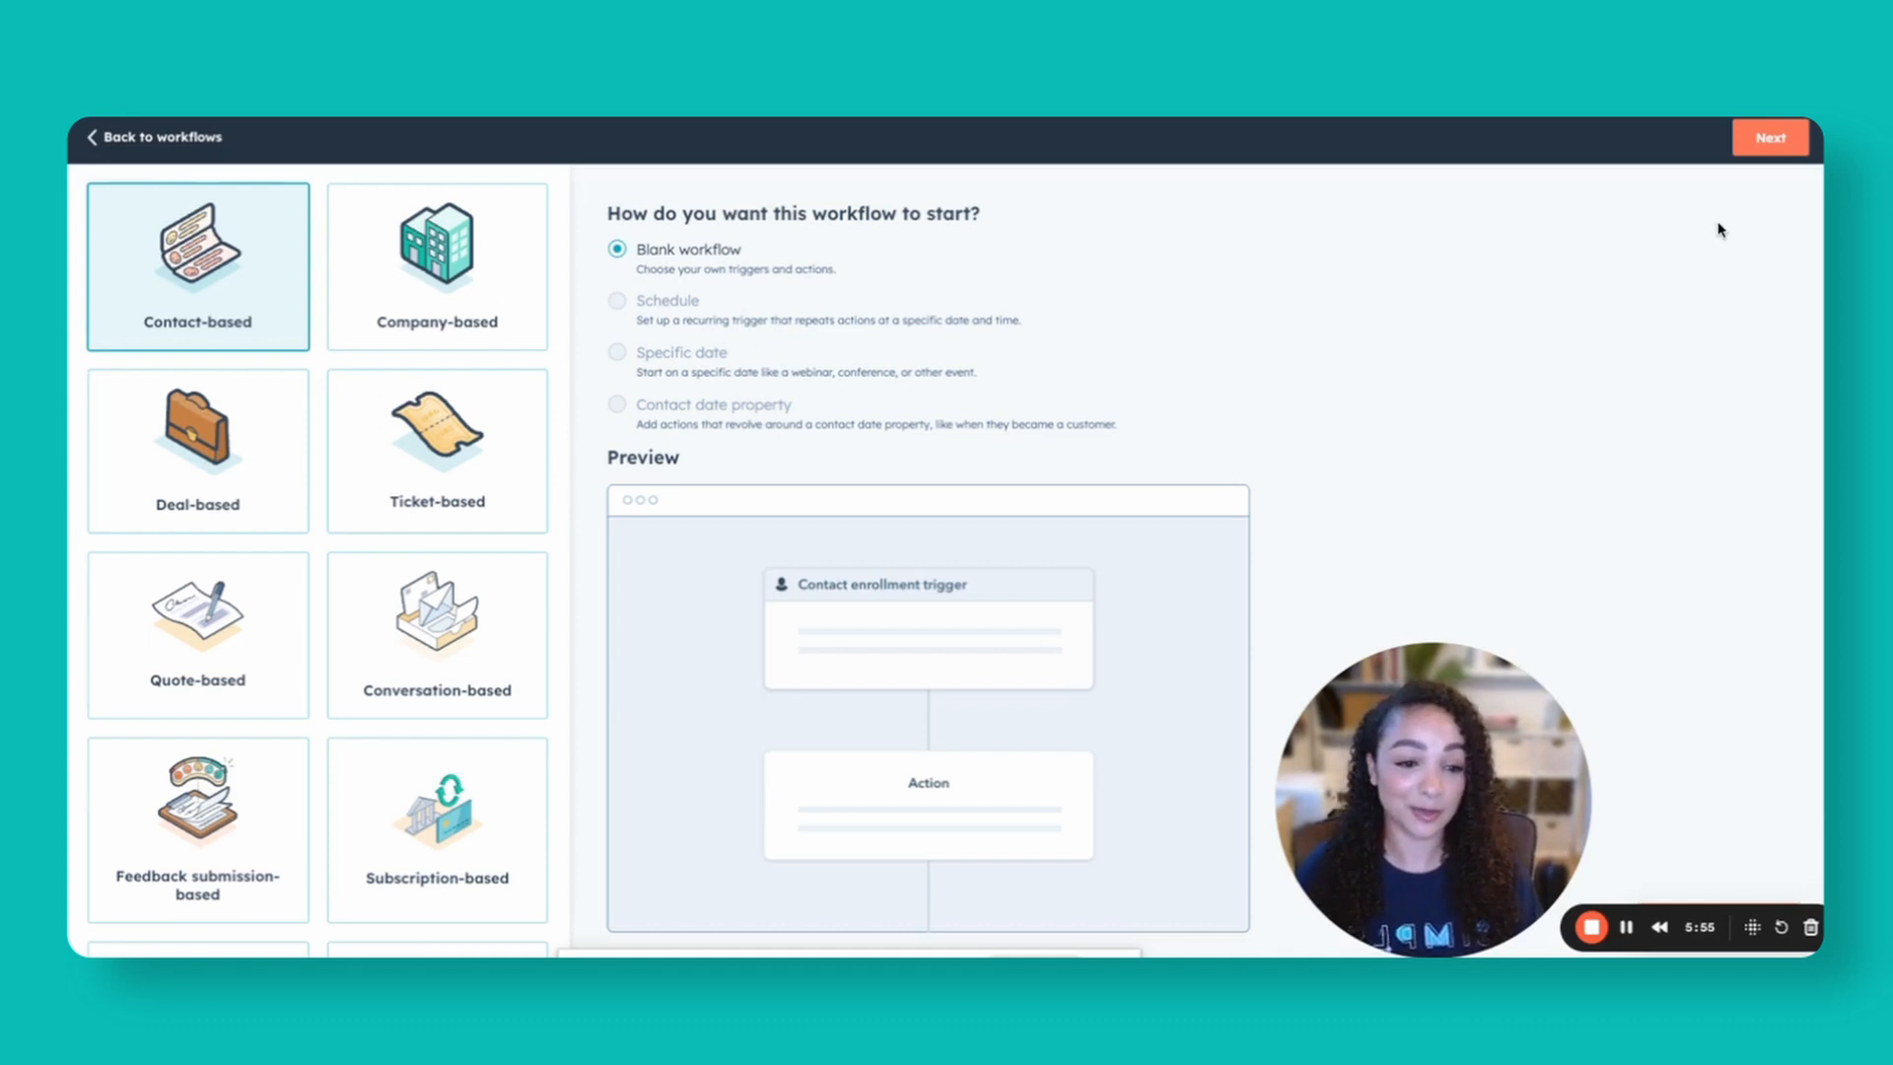
{"action": "left_click", "coordinate": [1770, 137]}
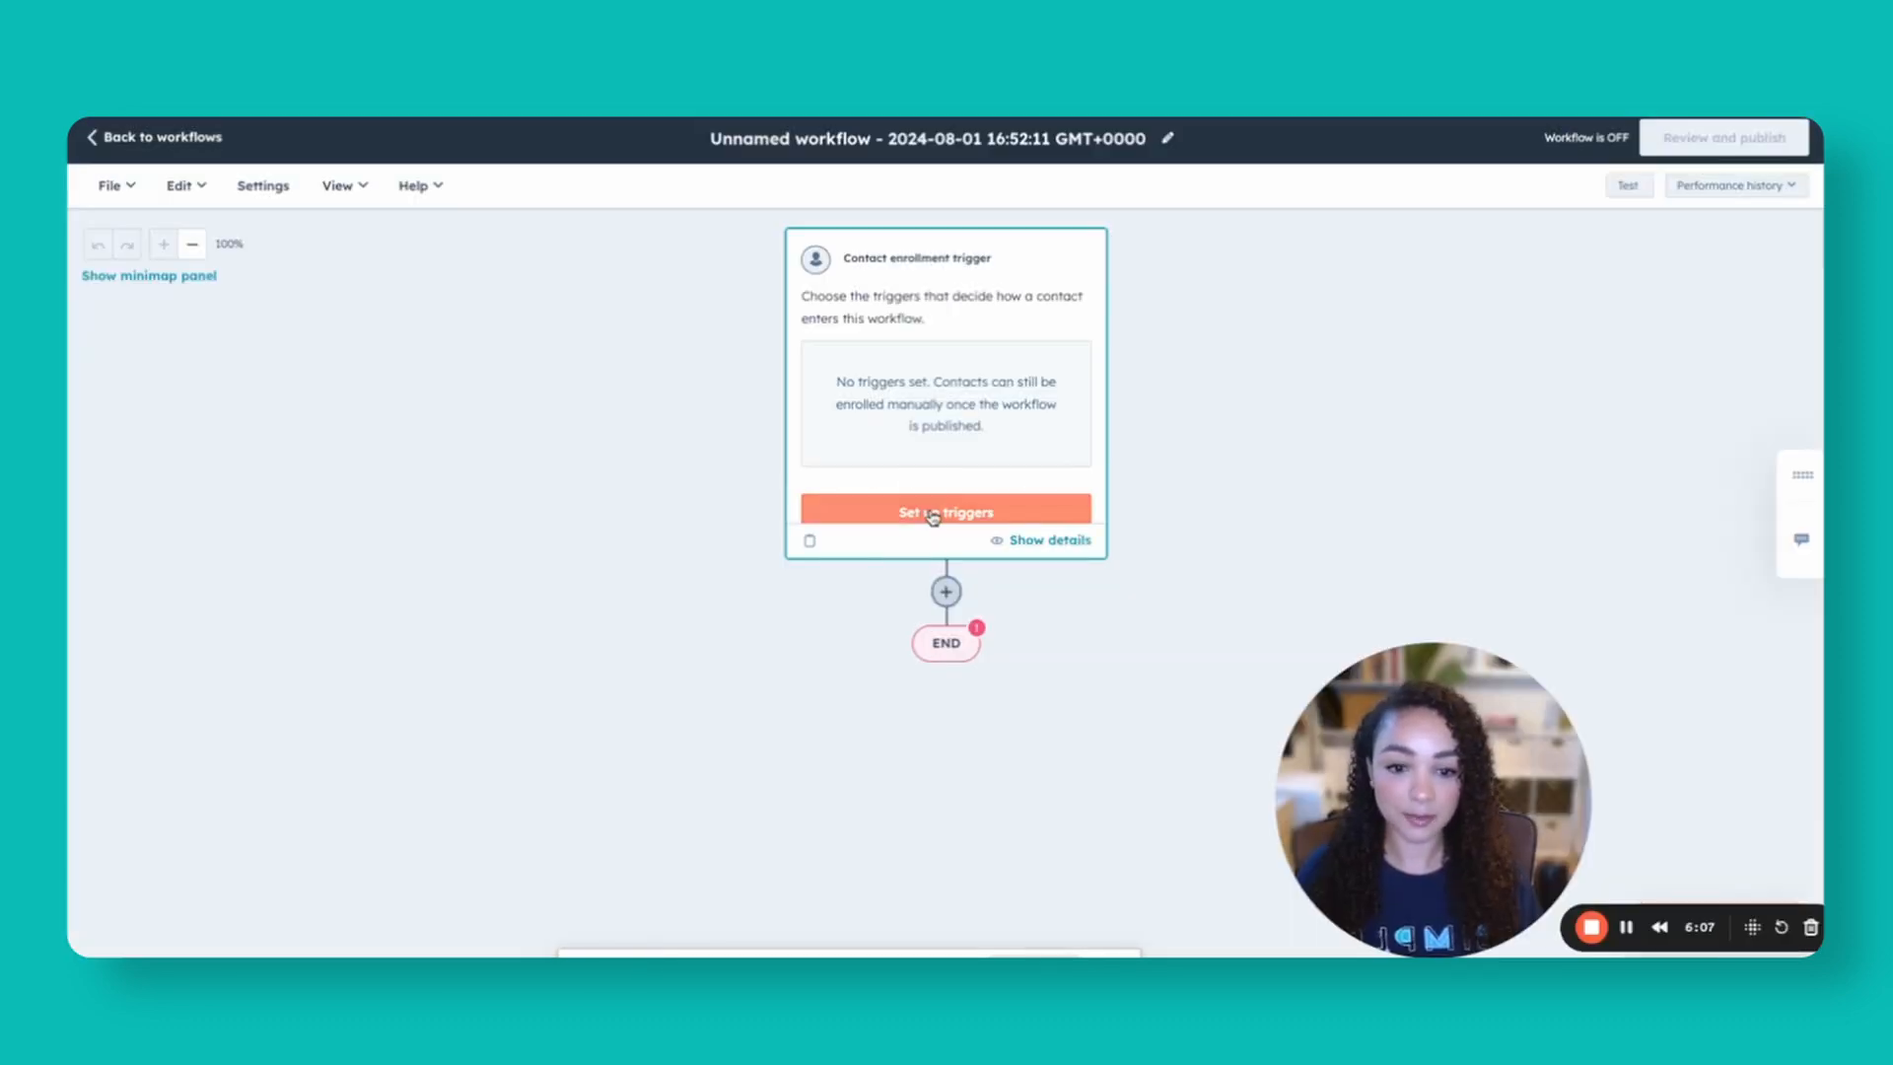
- Save an enrollment trigger on list membership in the HubSpot Hacks Email Newsletter List
{"action": "left_click", "coordinate": [932, 515]}
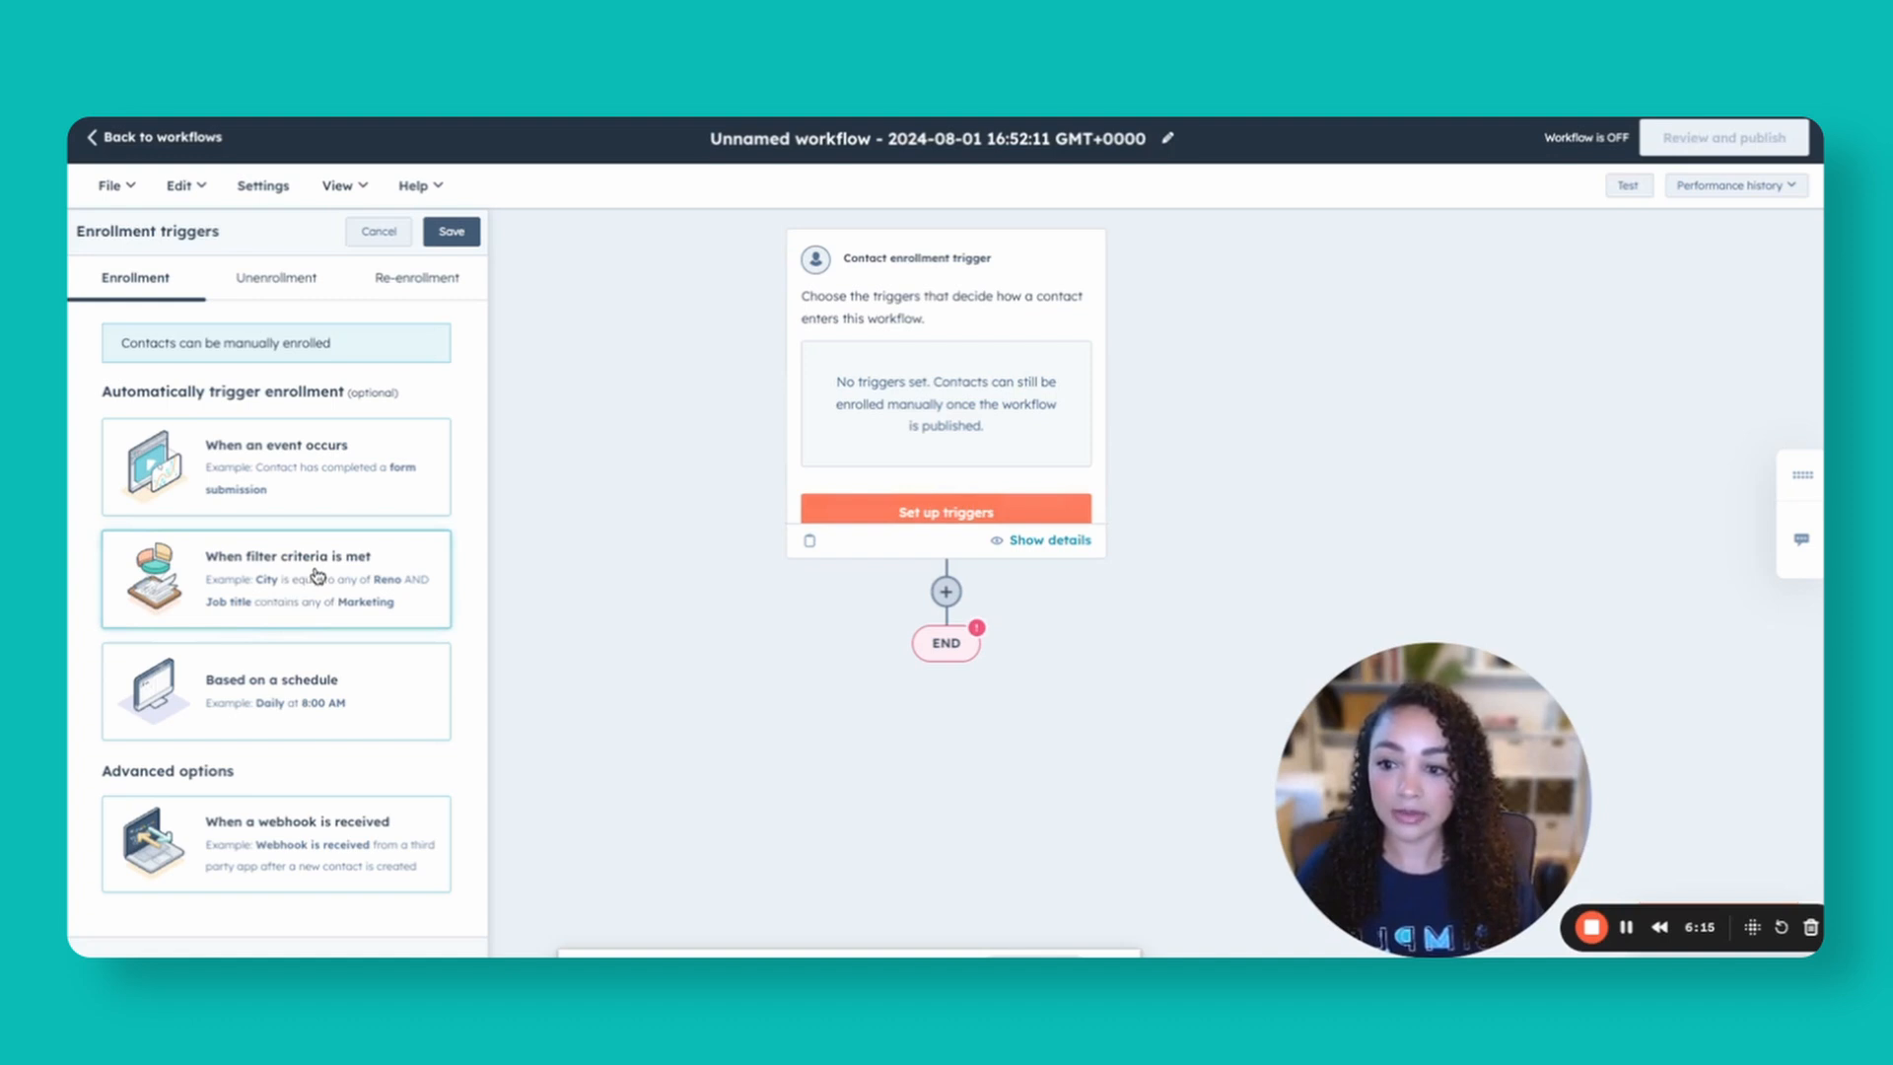
{"action": "left_click", "coordinate": [265, 601]}
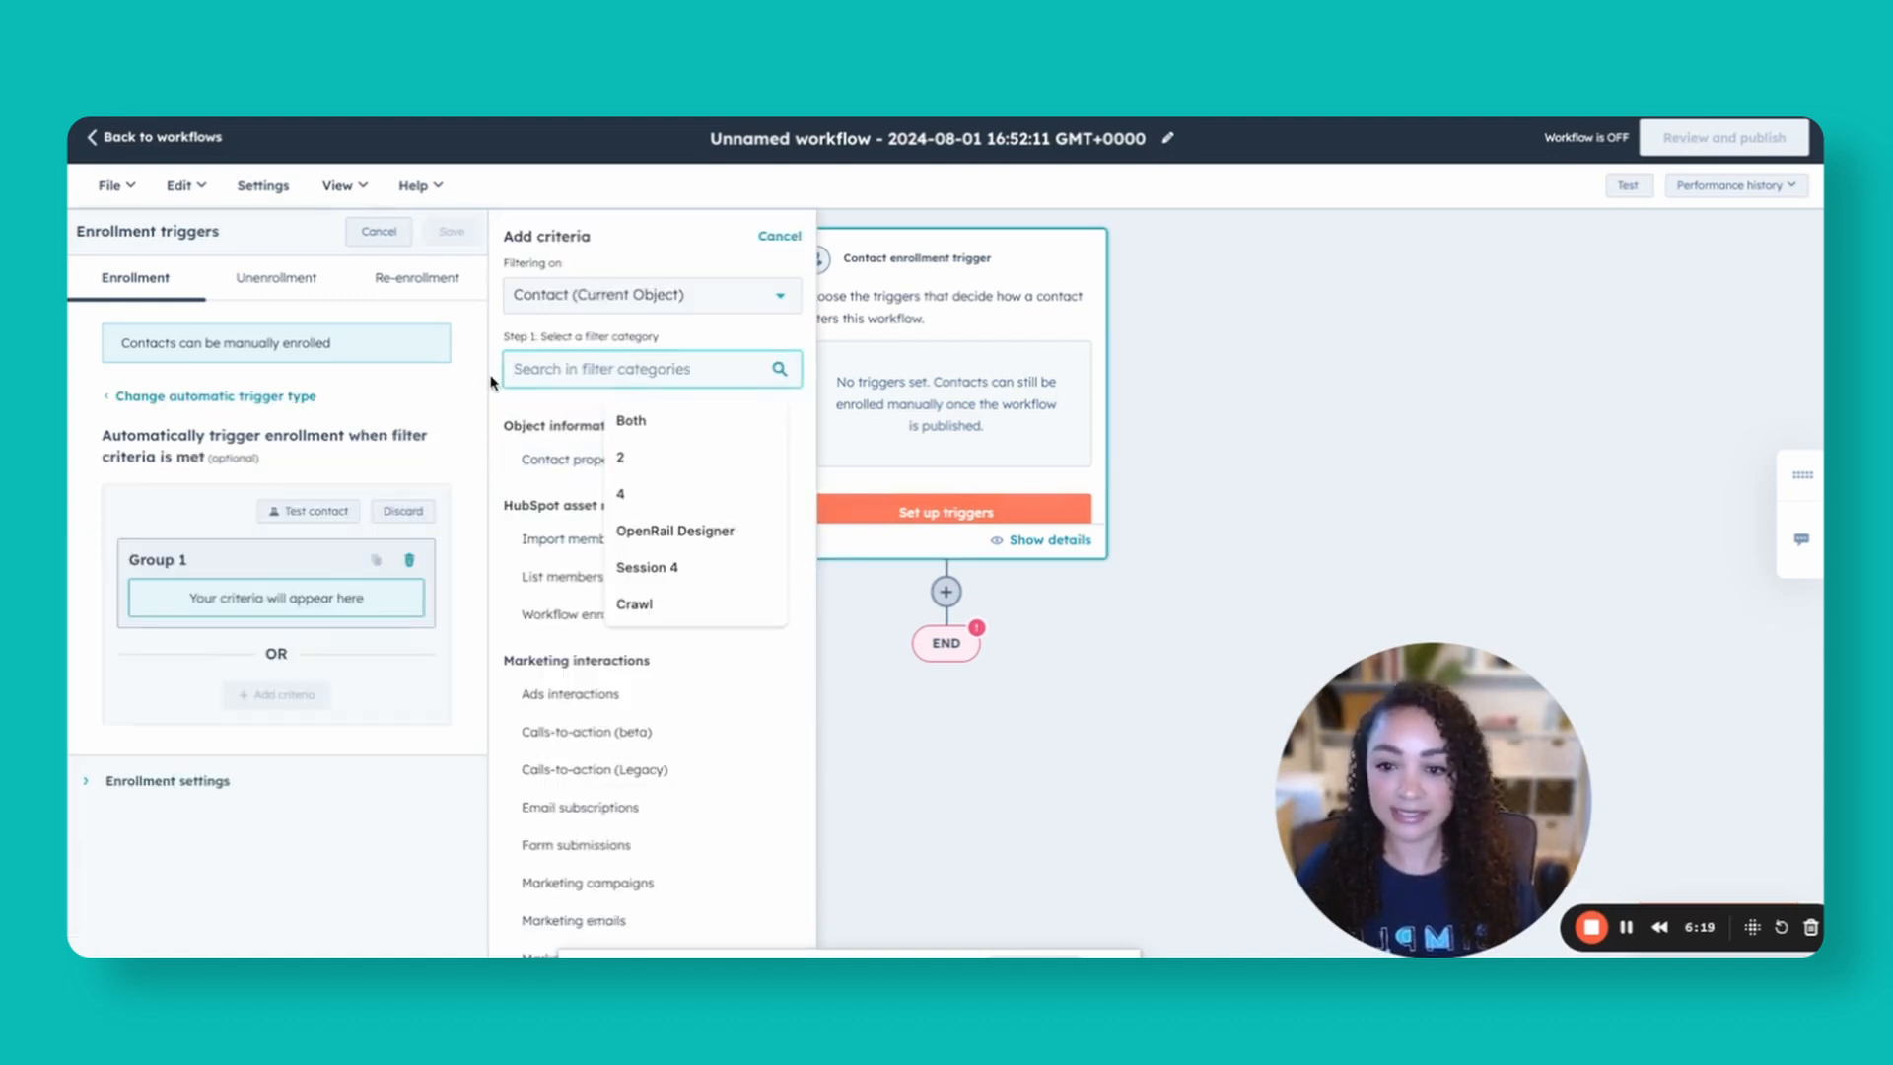
{"action": "left_click", "coordinate": [491, 382]}
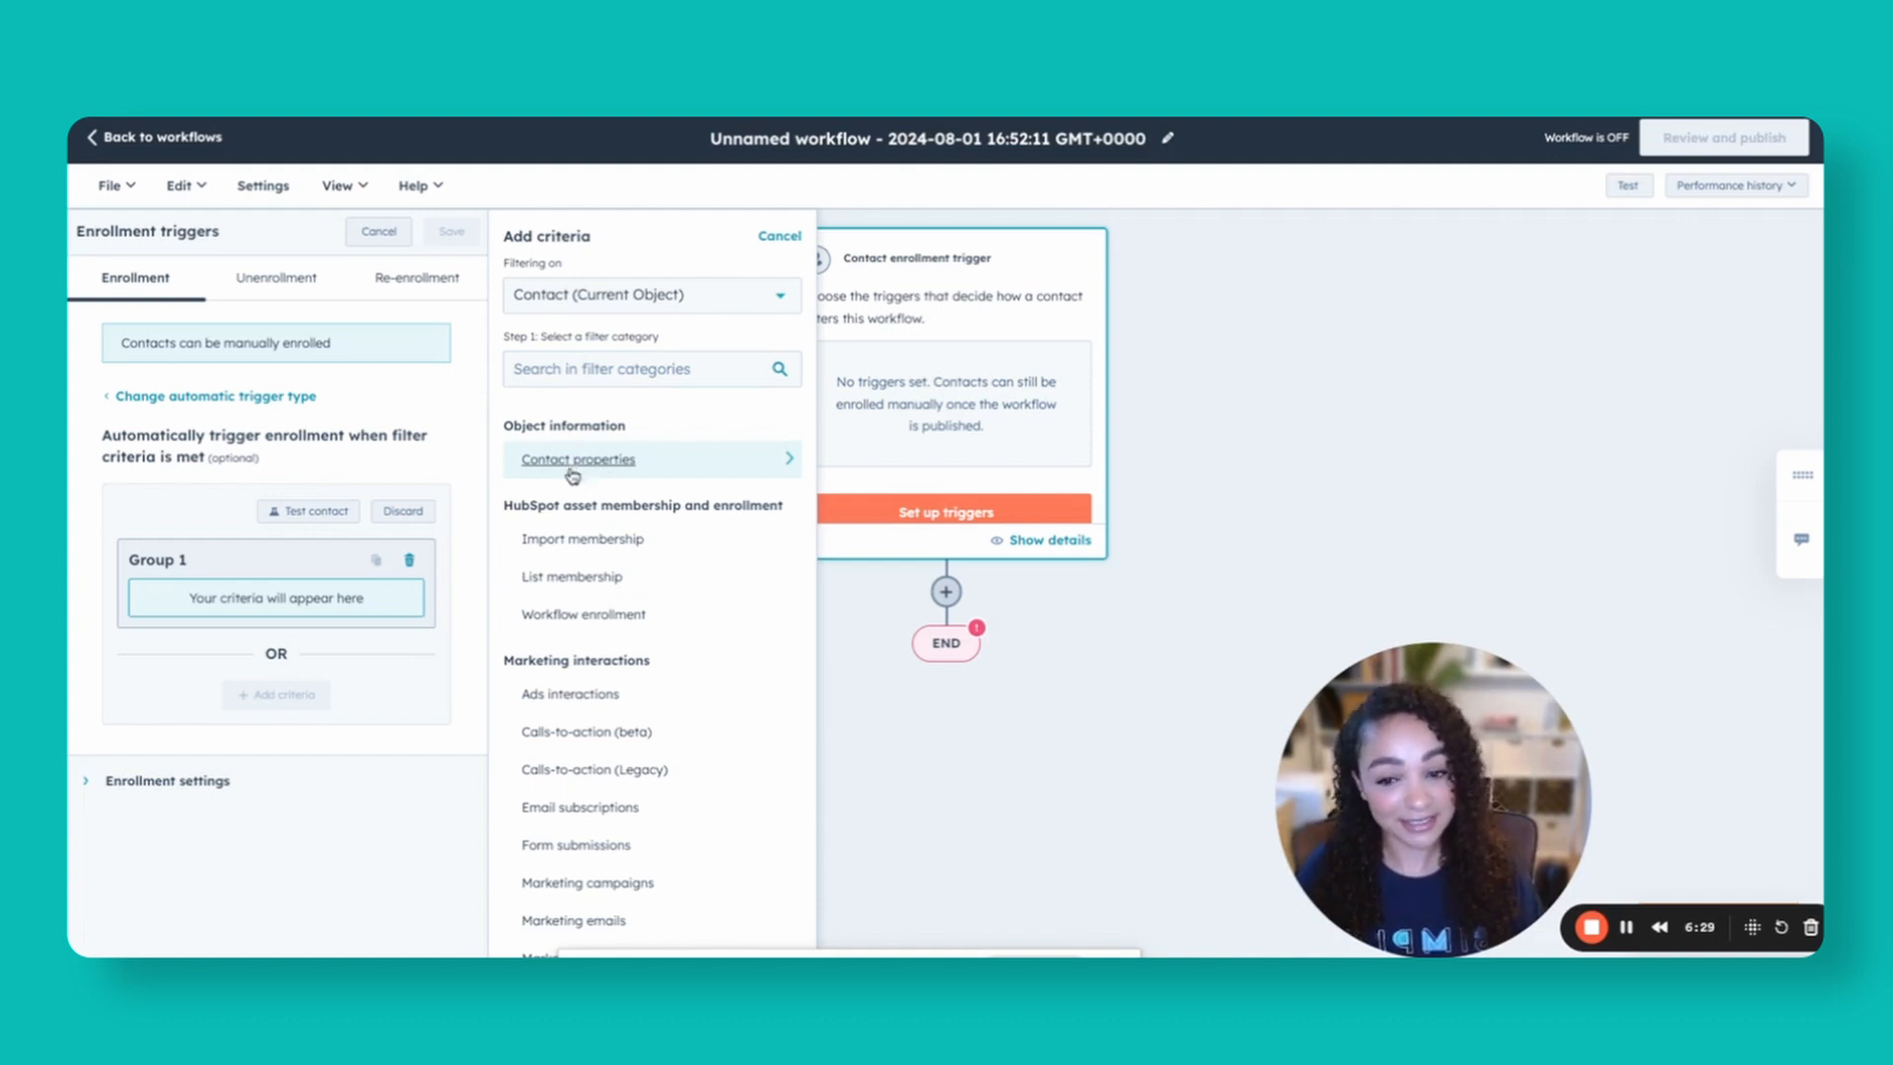
{"action": "left_click", "coordinate": [571, 576]}
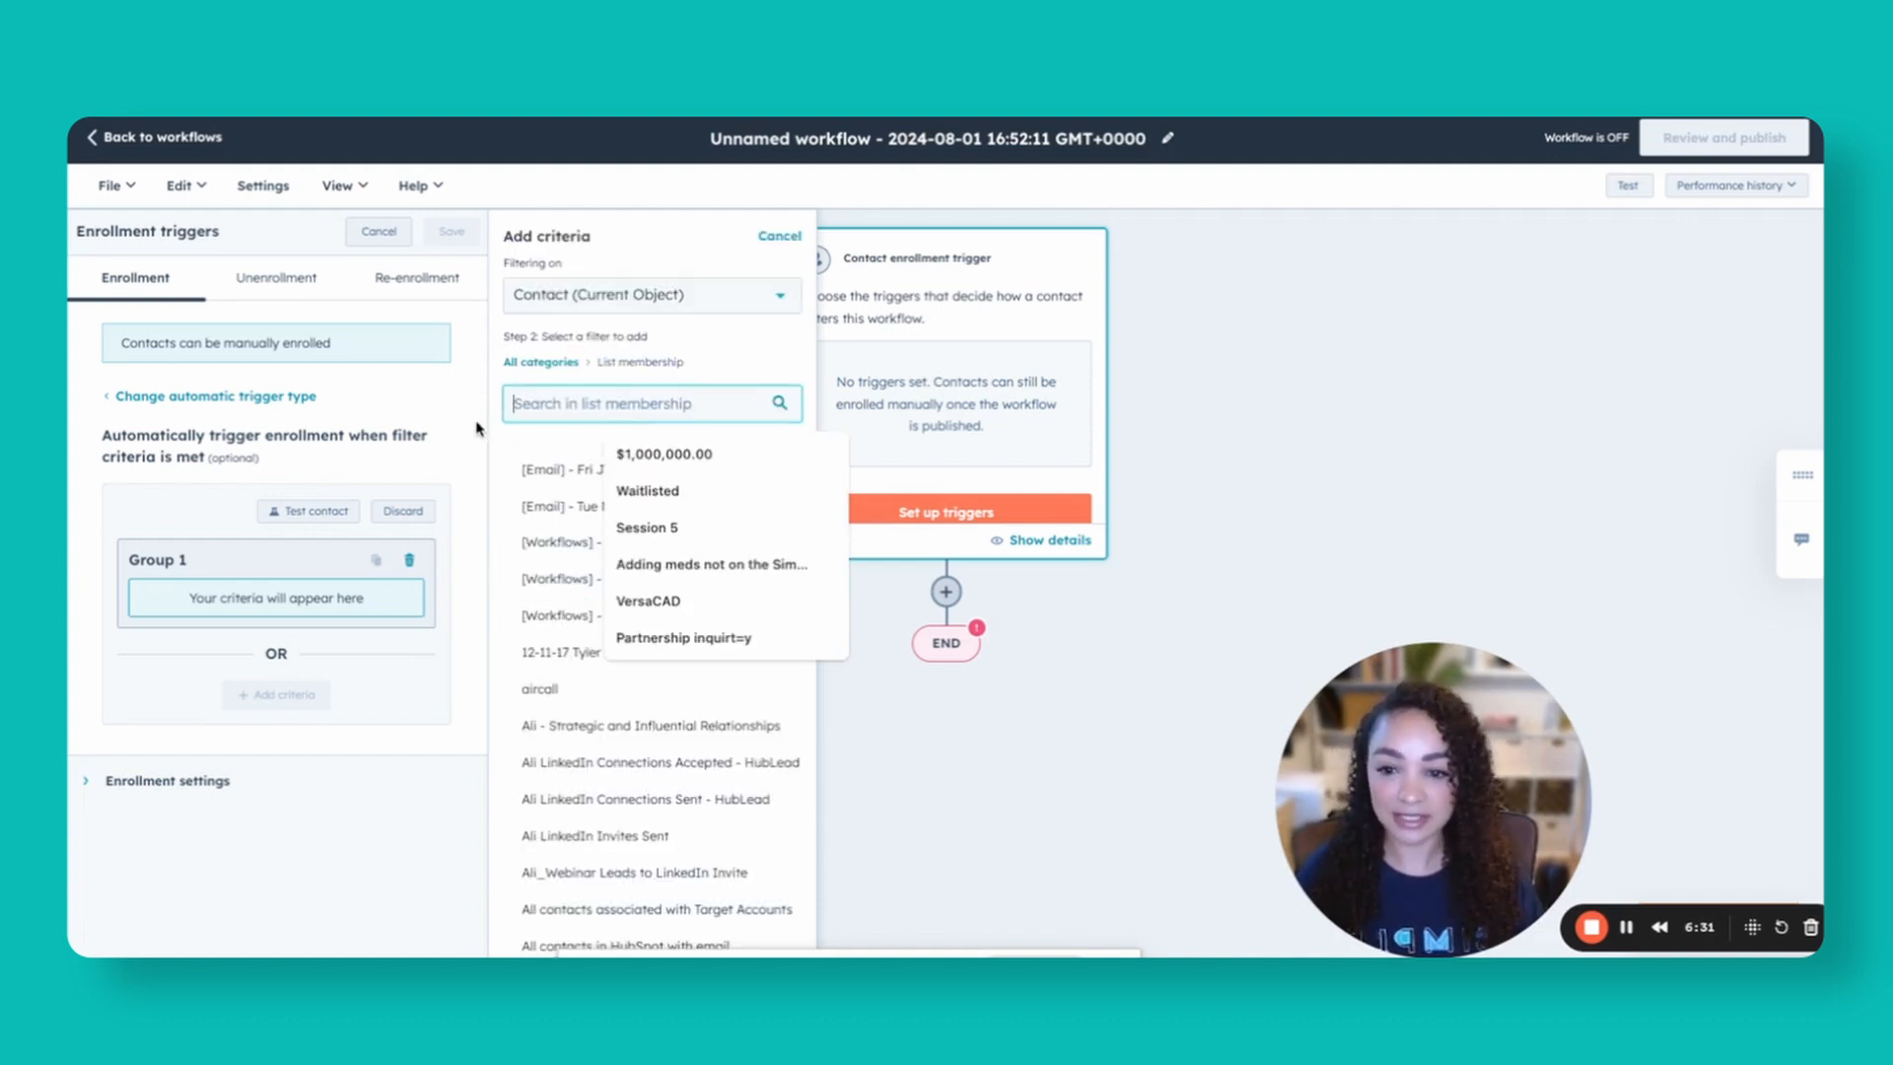
{"action": "type", "text": "newsl"}
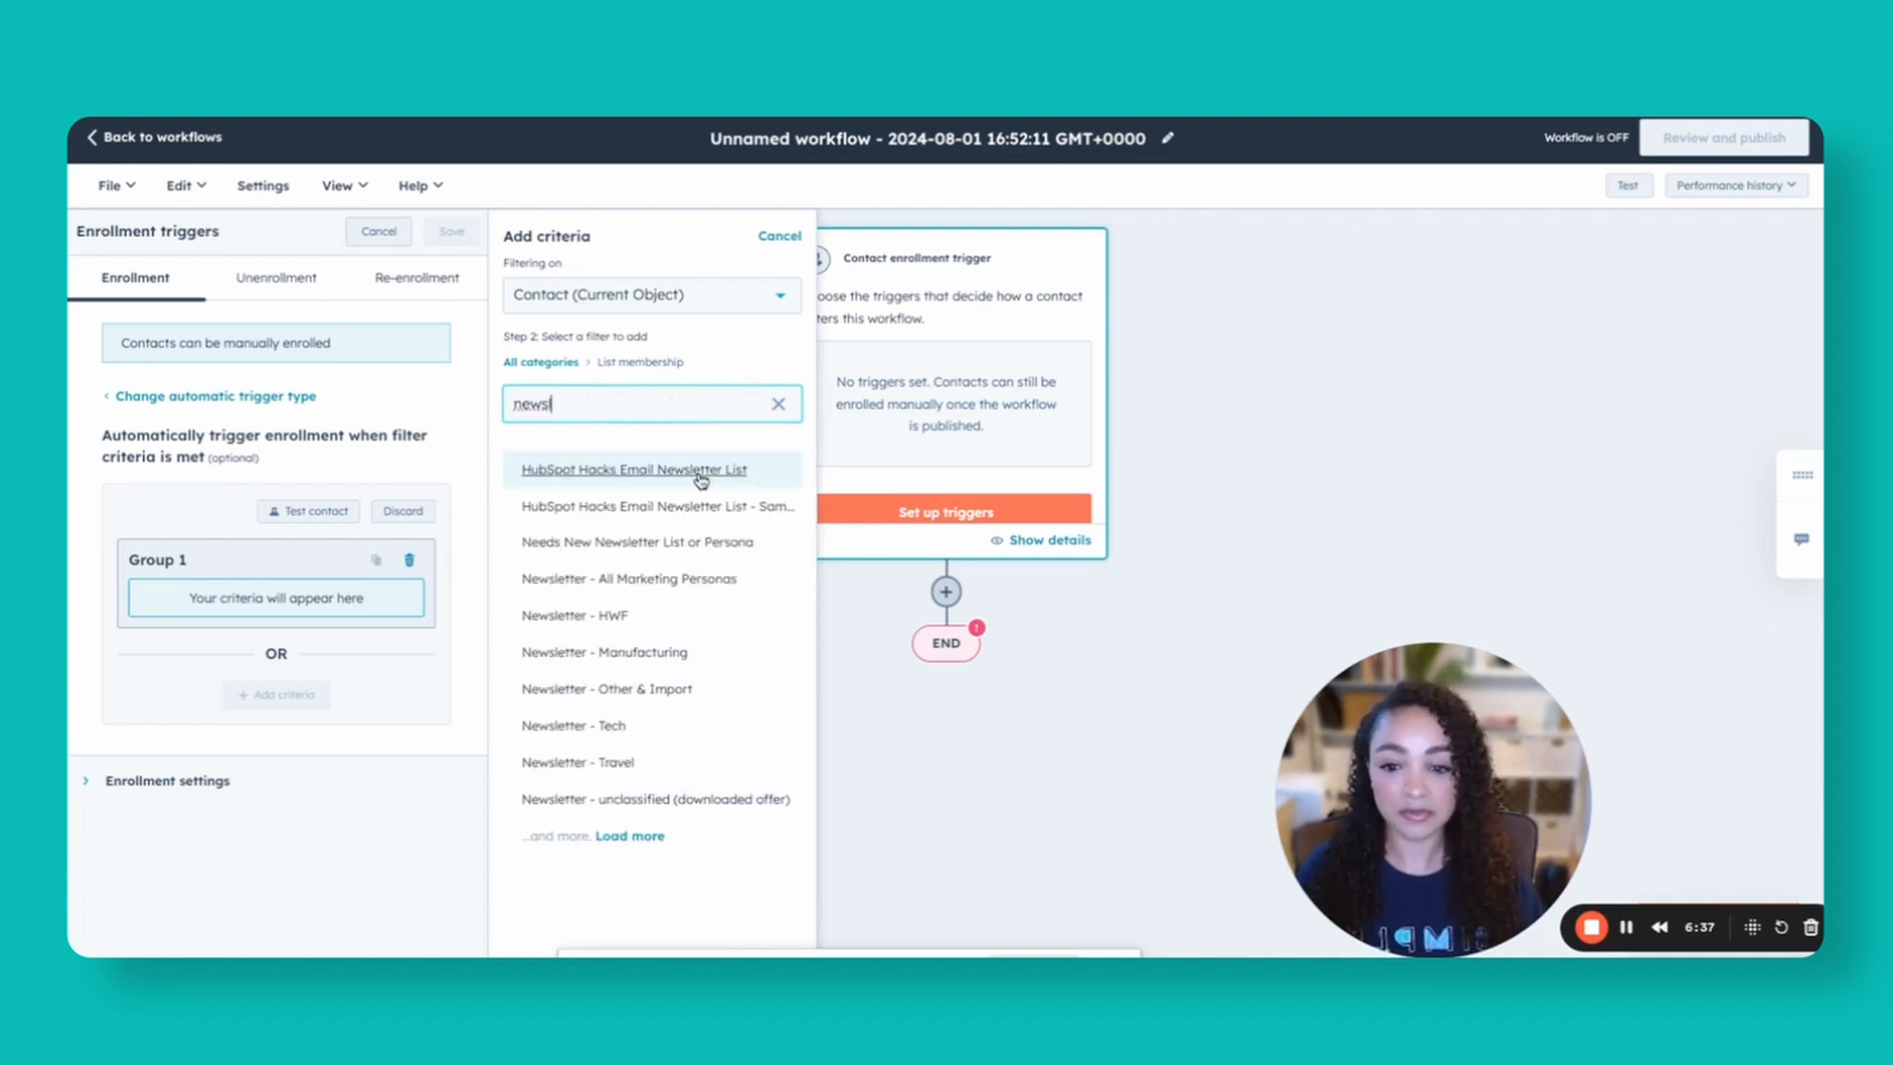
{"action": "left_click", "coordinate": [701, 473]}
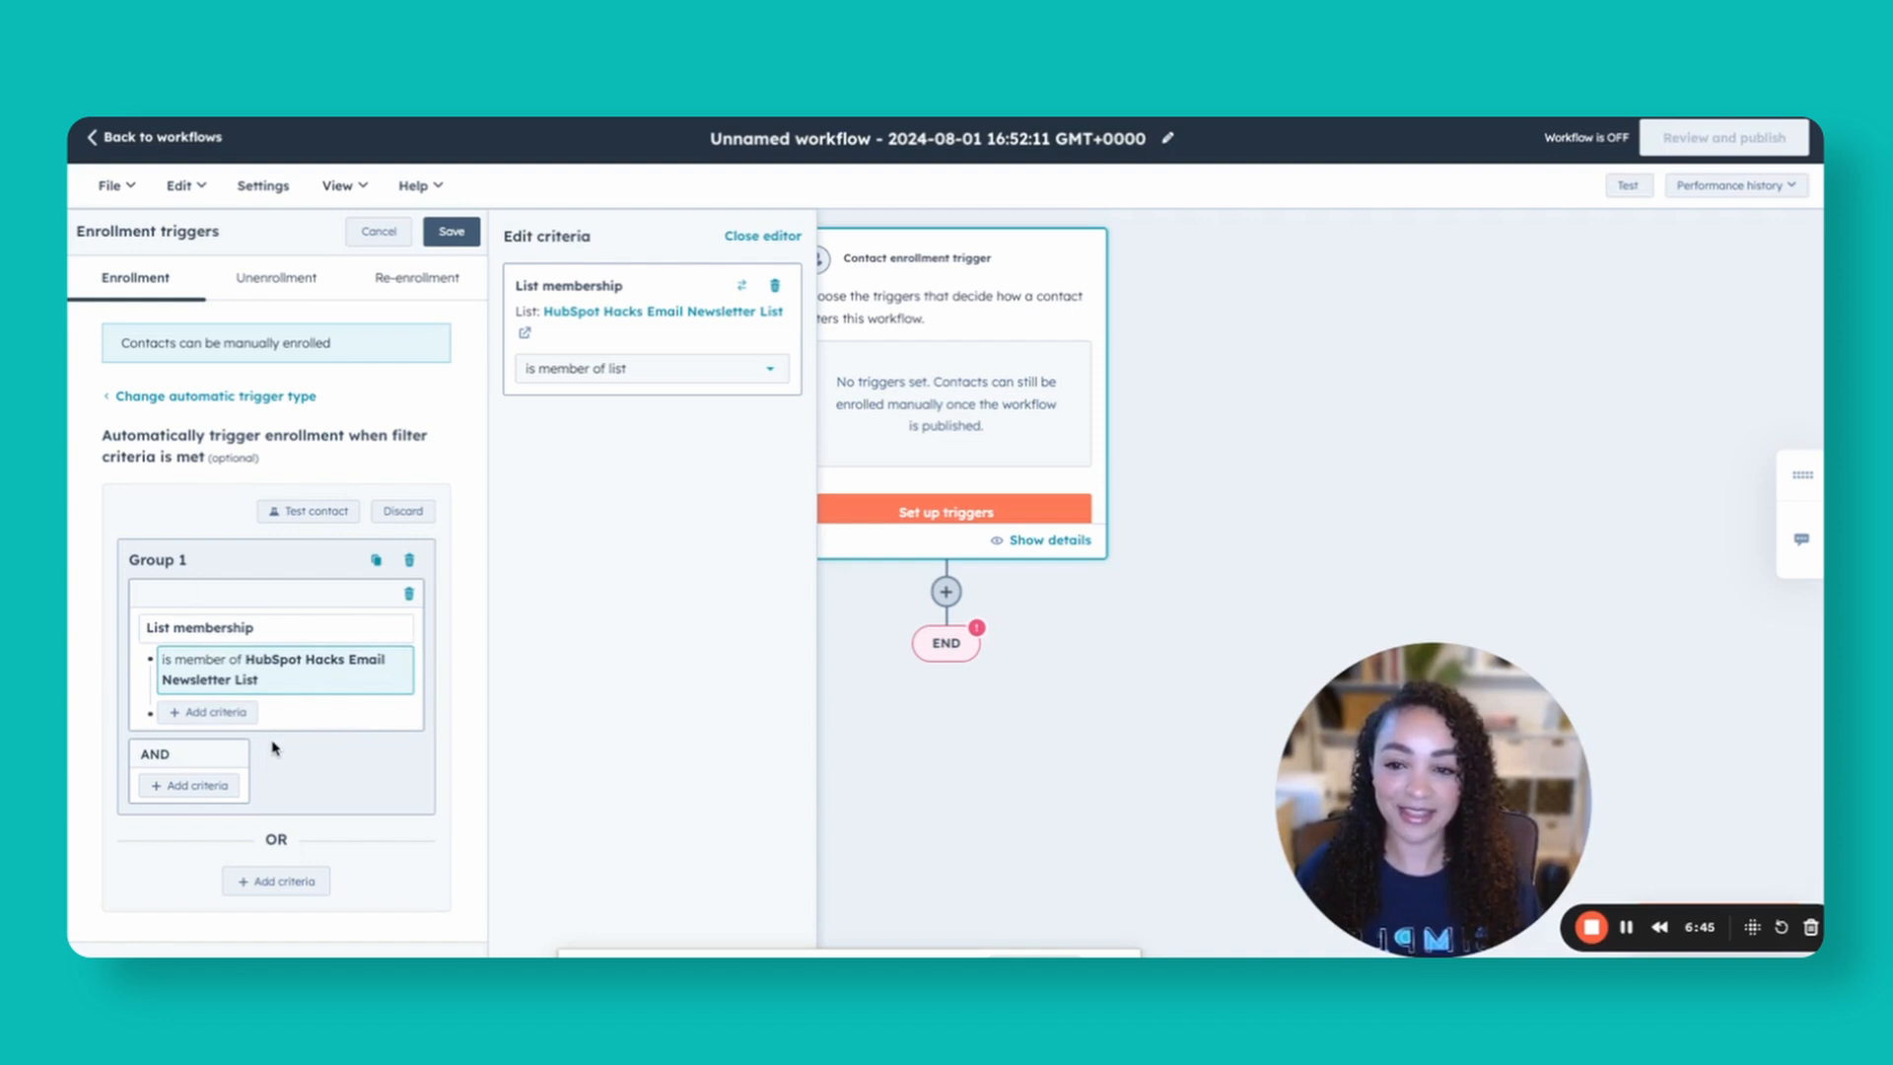
{"action": "left_click", "coordinate": [450, 231]}
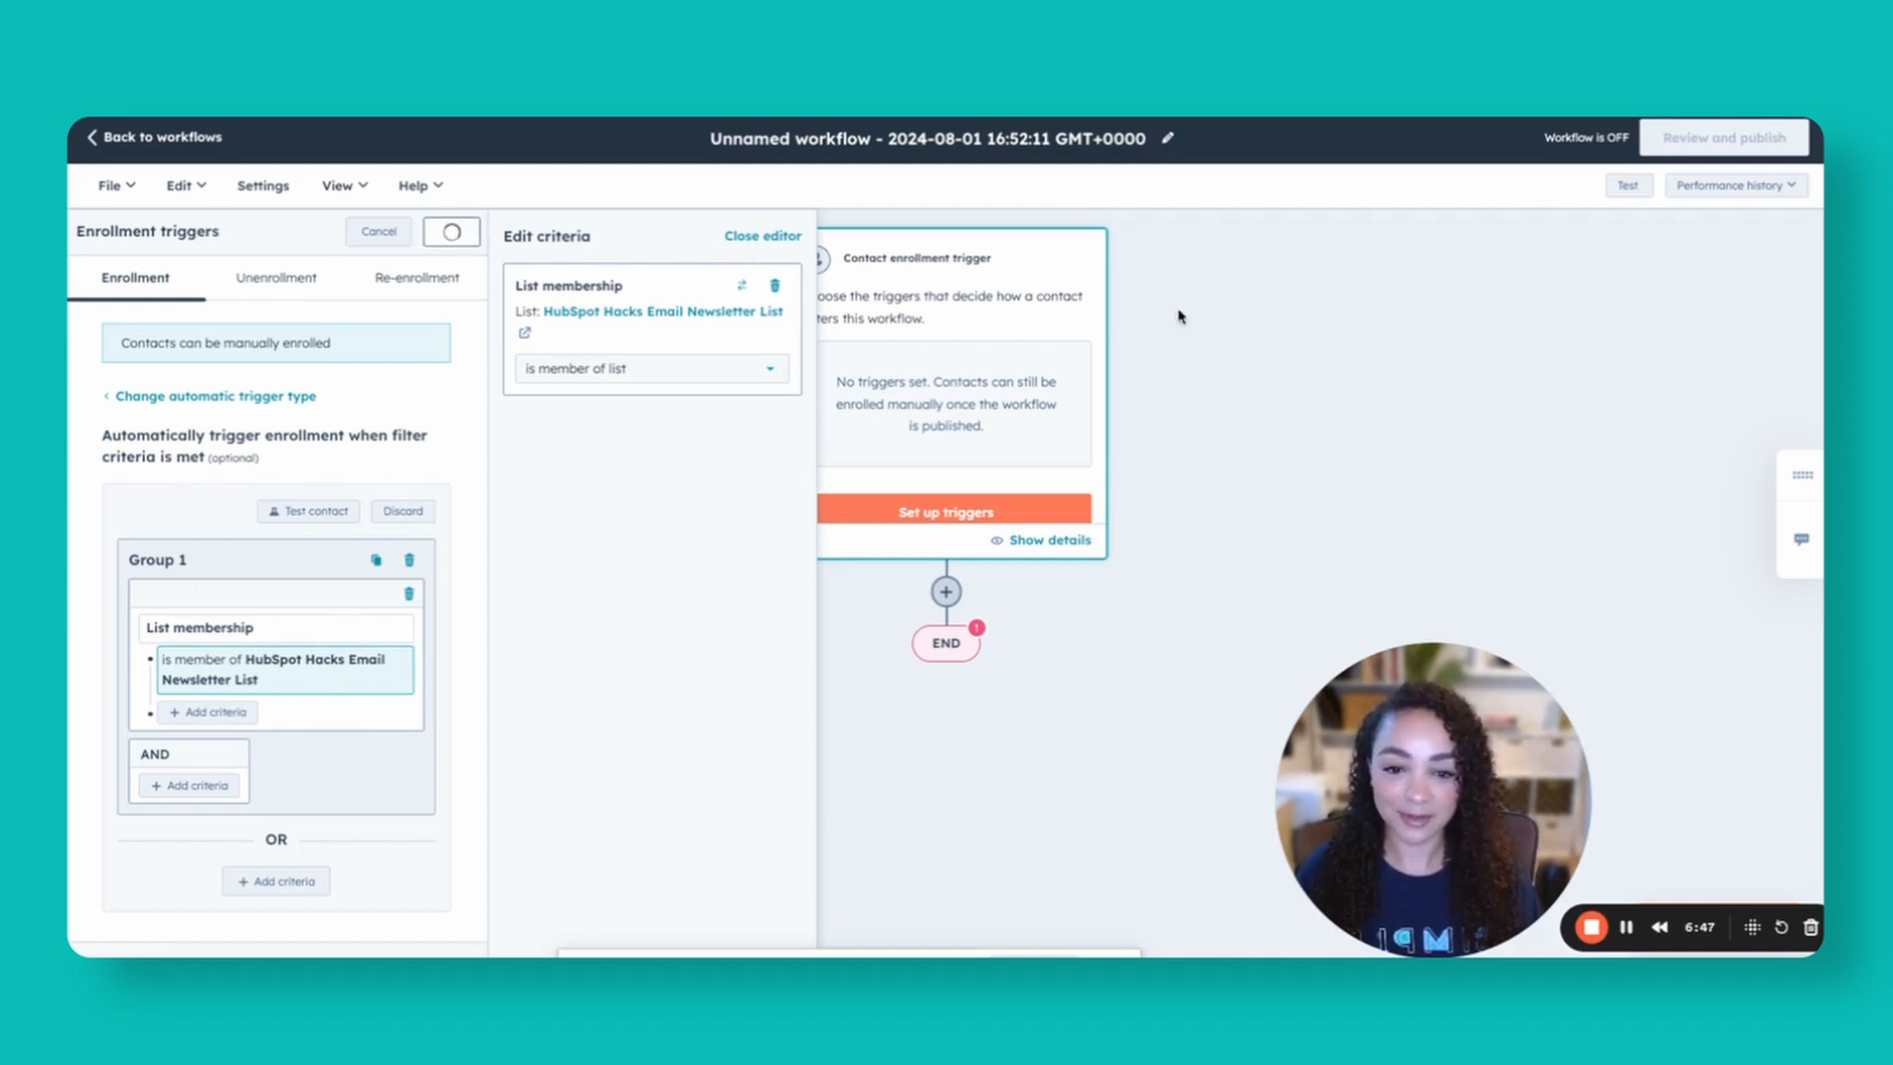
- Add a first Send email action using the FF_Webinar Promo automated email
{"action": "left_click", "coordinate": [946, 594]}
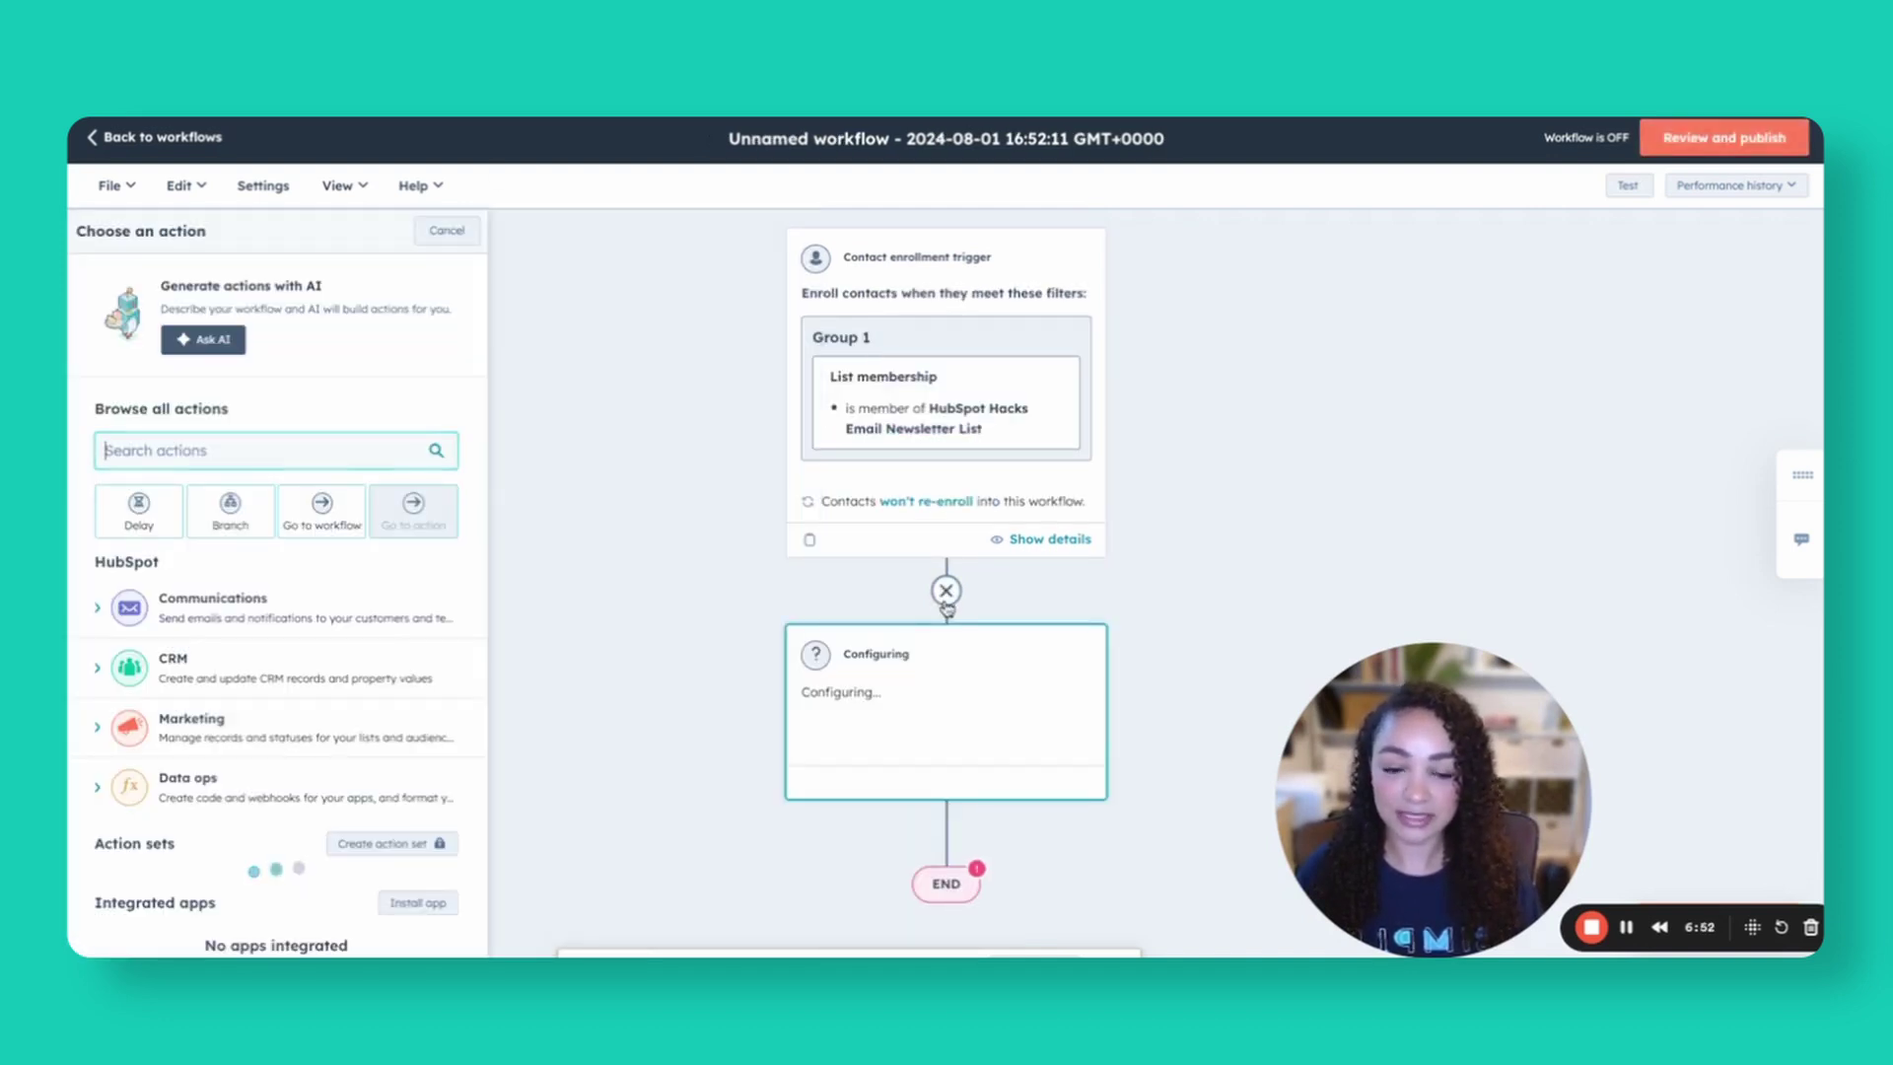
{"action": "left_click", "coordinate": [222, 610]}
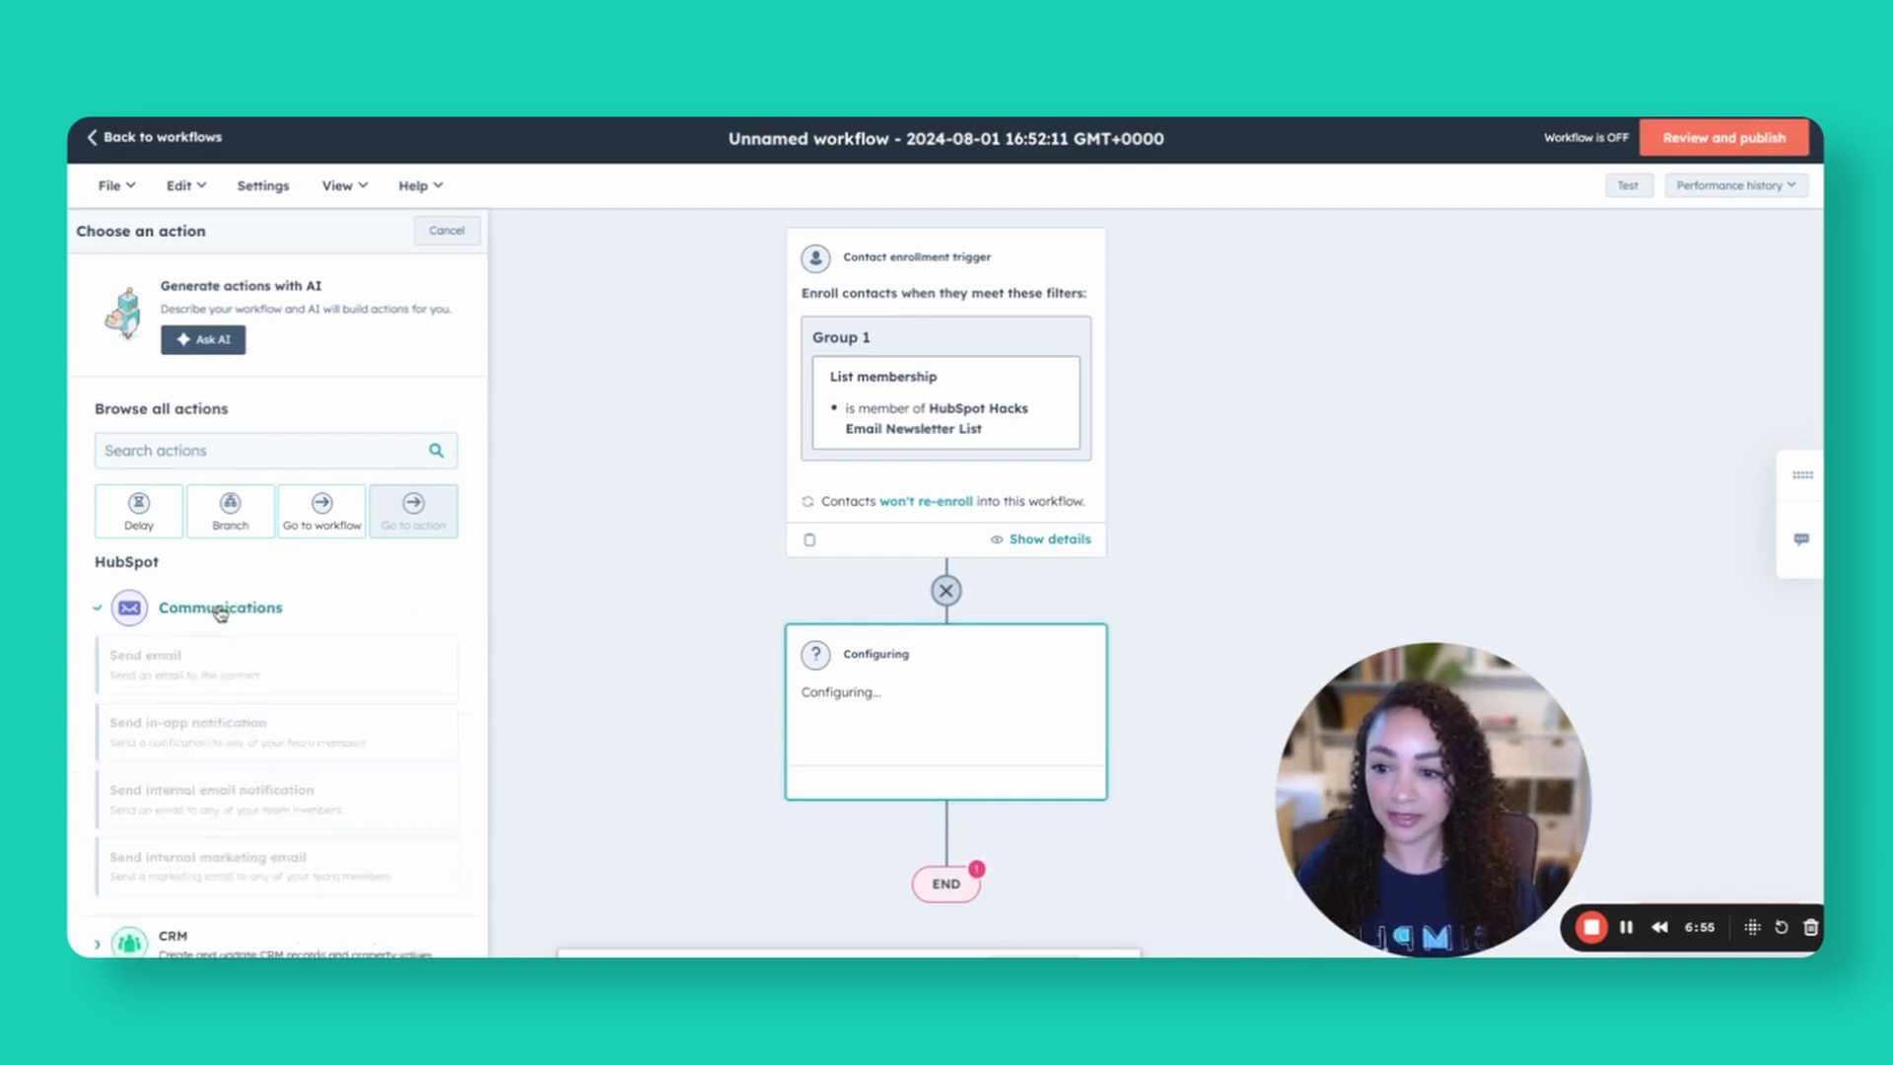
{"action": "left_click", "coordinate": [207, 673]}
{"action": "left_click", "coordinate": [273, 536]}
{"action": "type", "text": "promo"}
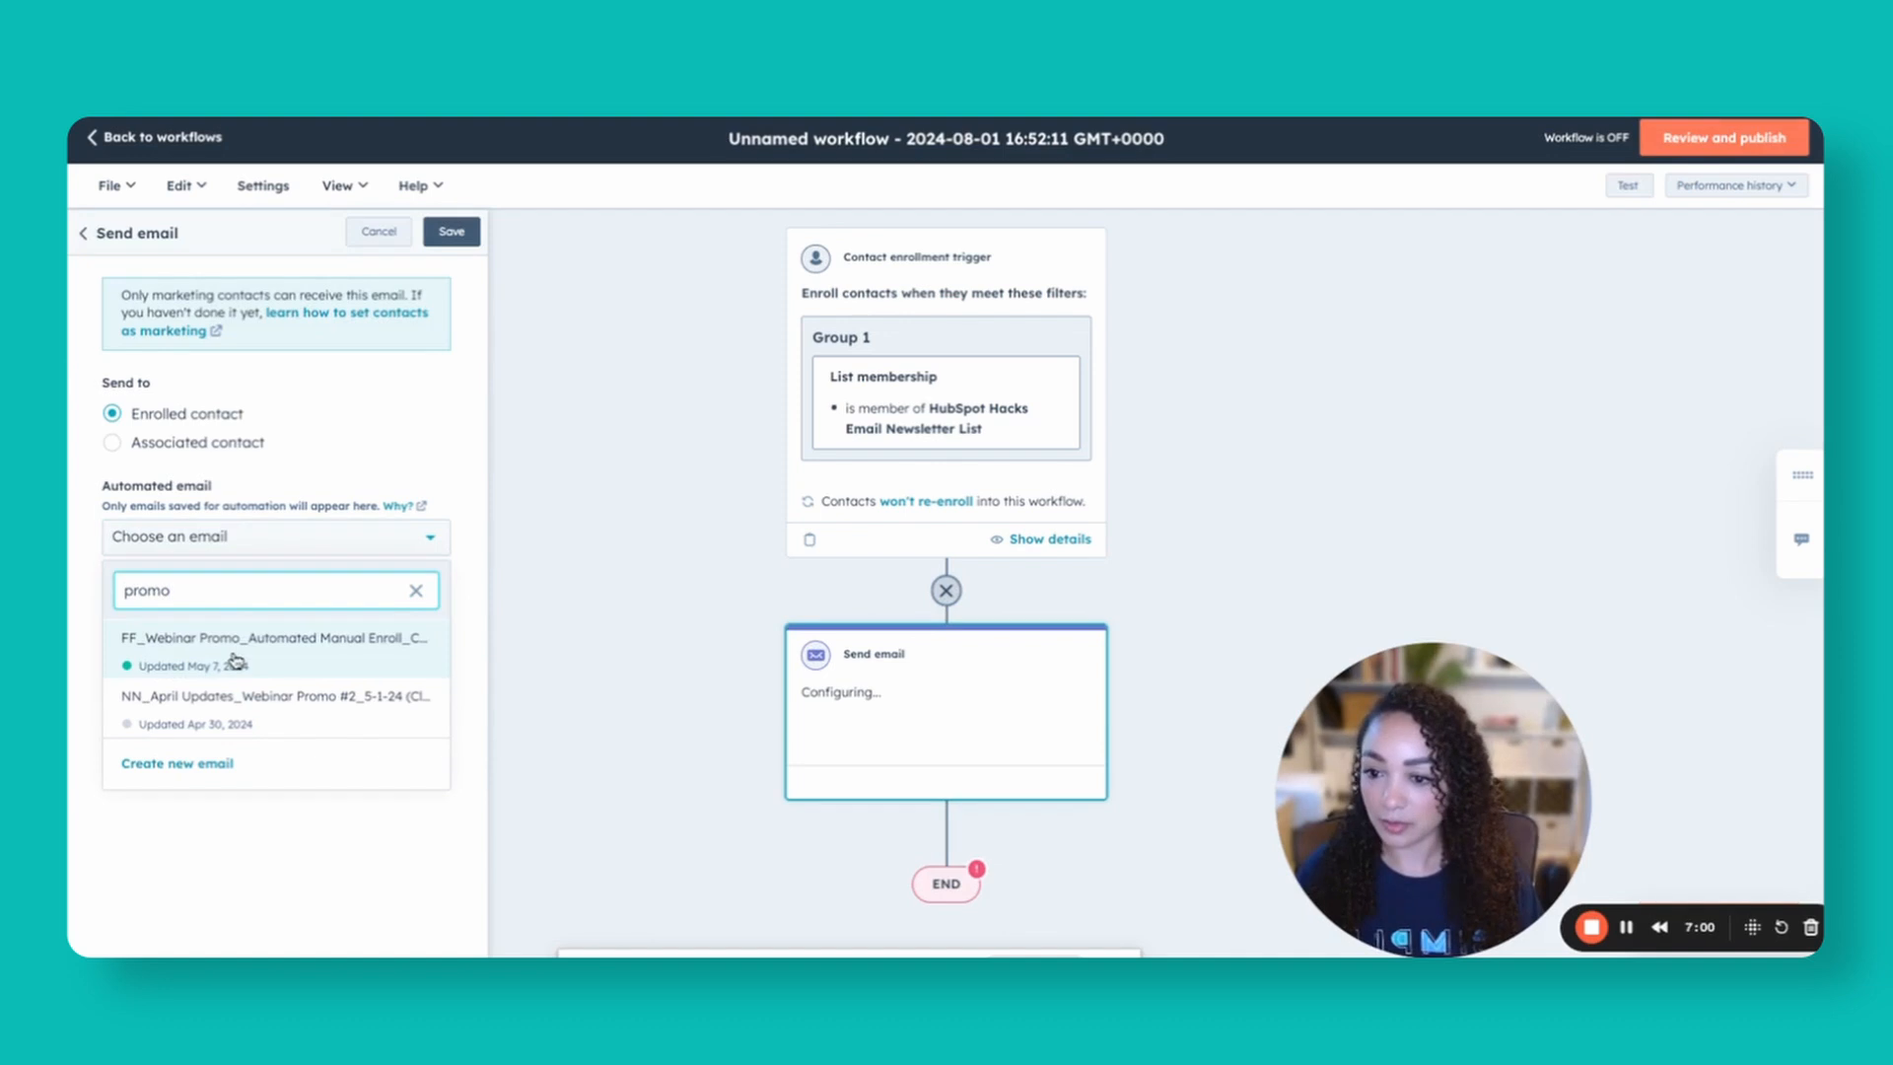
{"action": "left_click", "coordinate": [248, 652]}
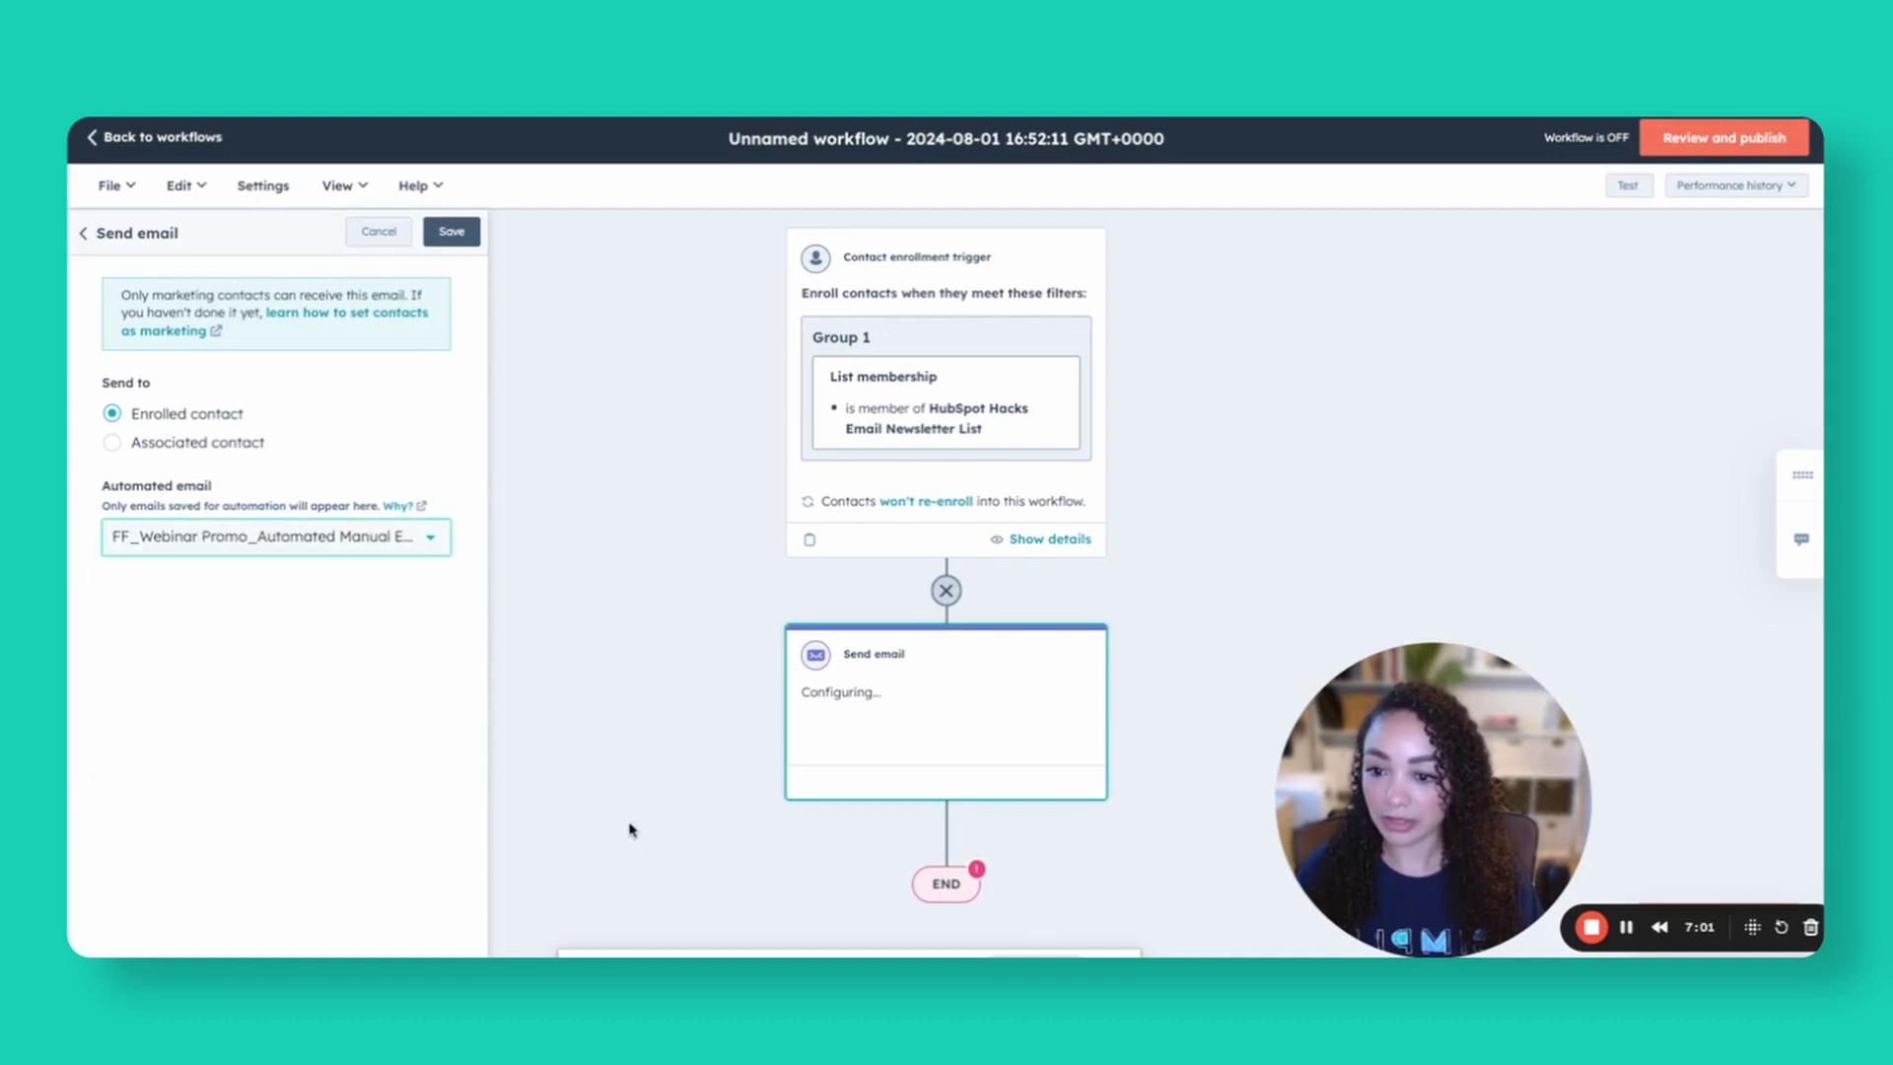
{"action": "left_click", "coordinate": [452, 233]}
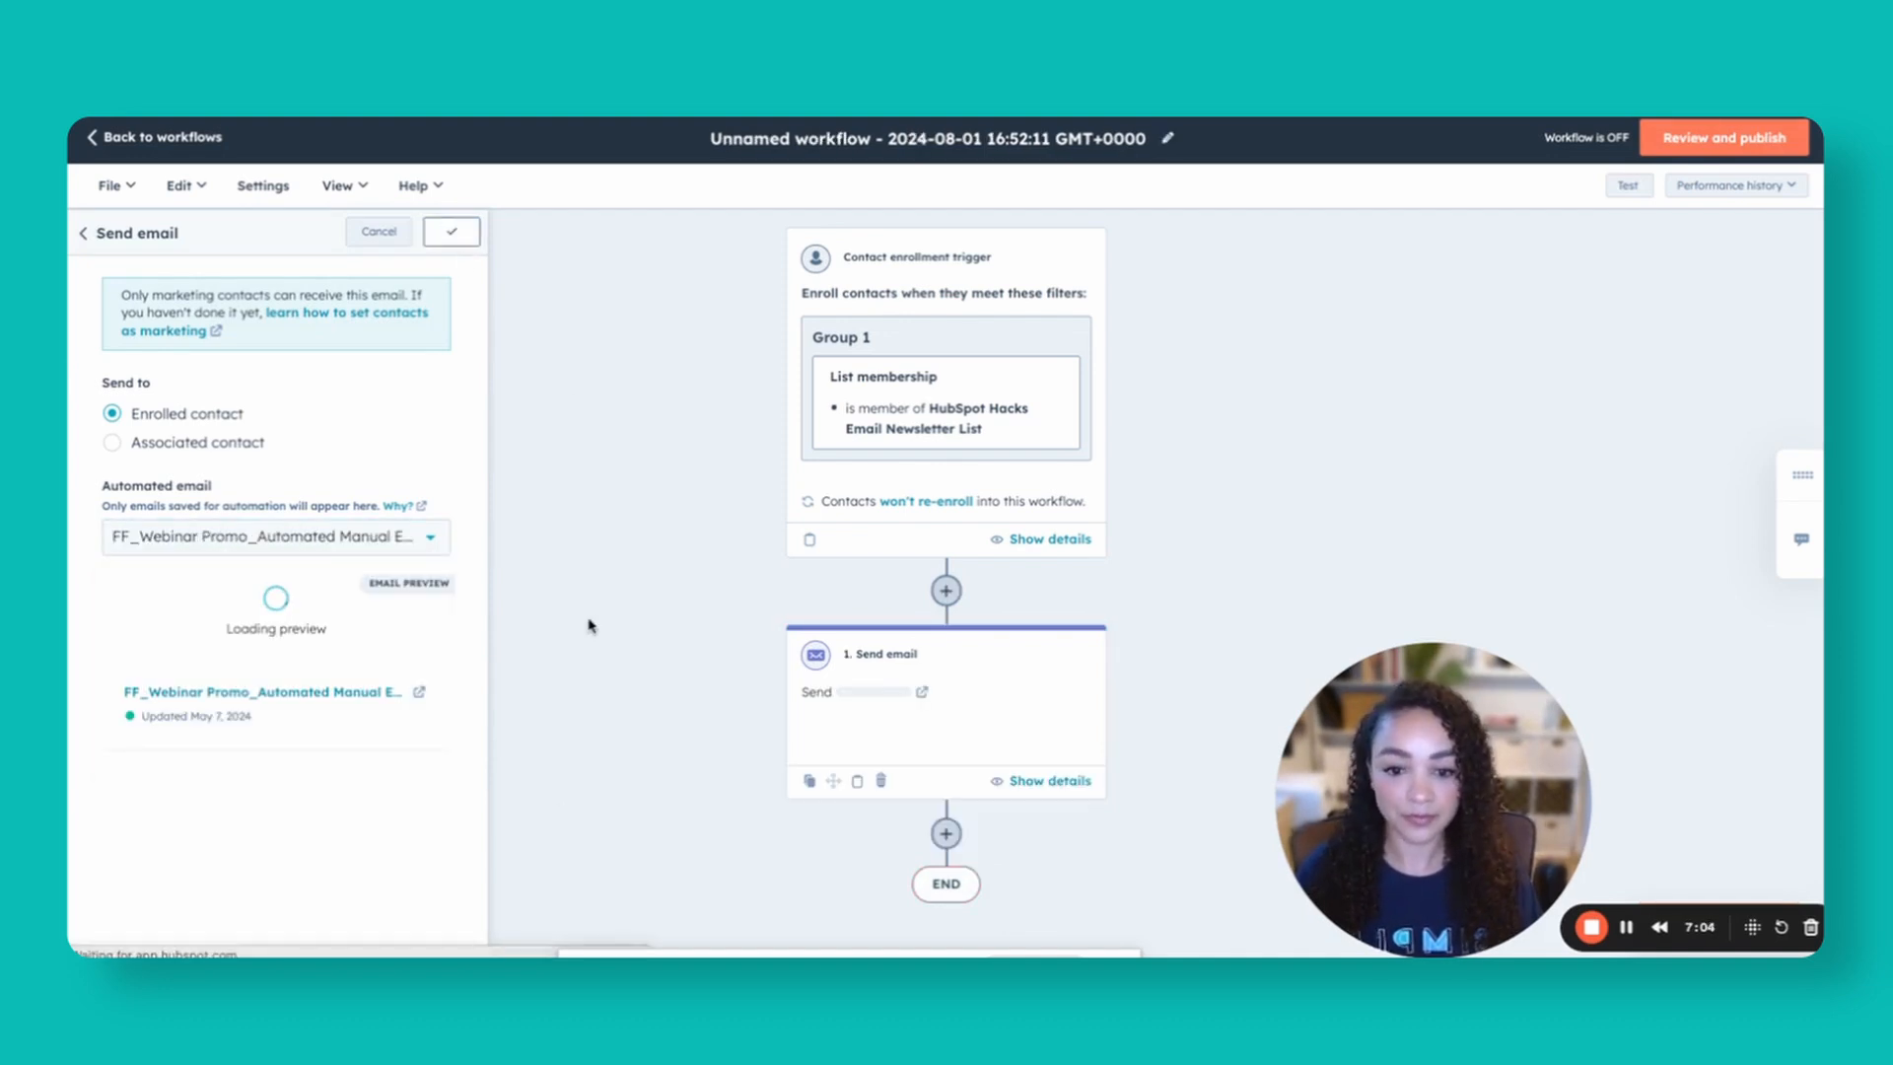
{"action": "scroll", "coordinate": [590, 626], "scroll_direction": "down", "scroll_amount": 3}
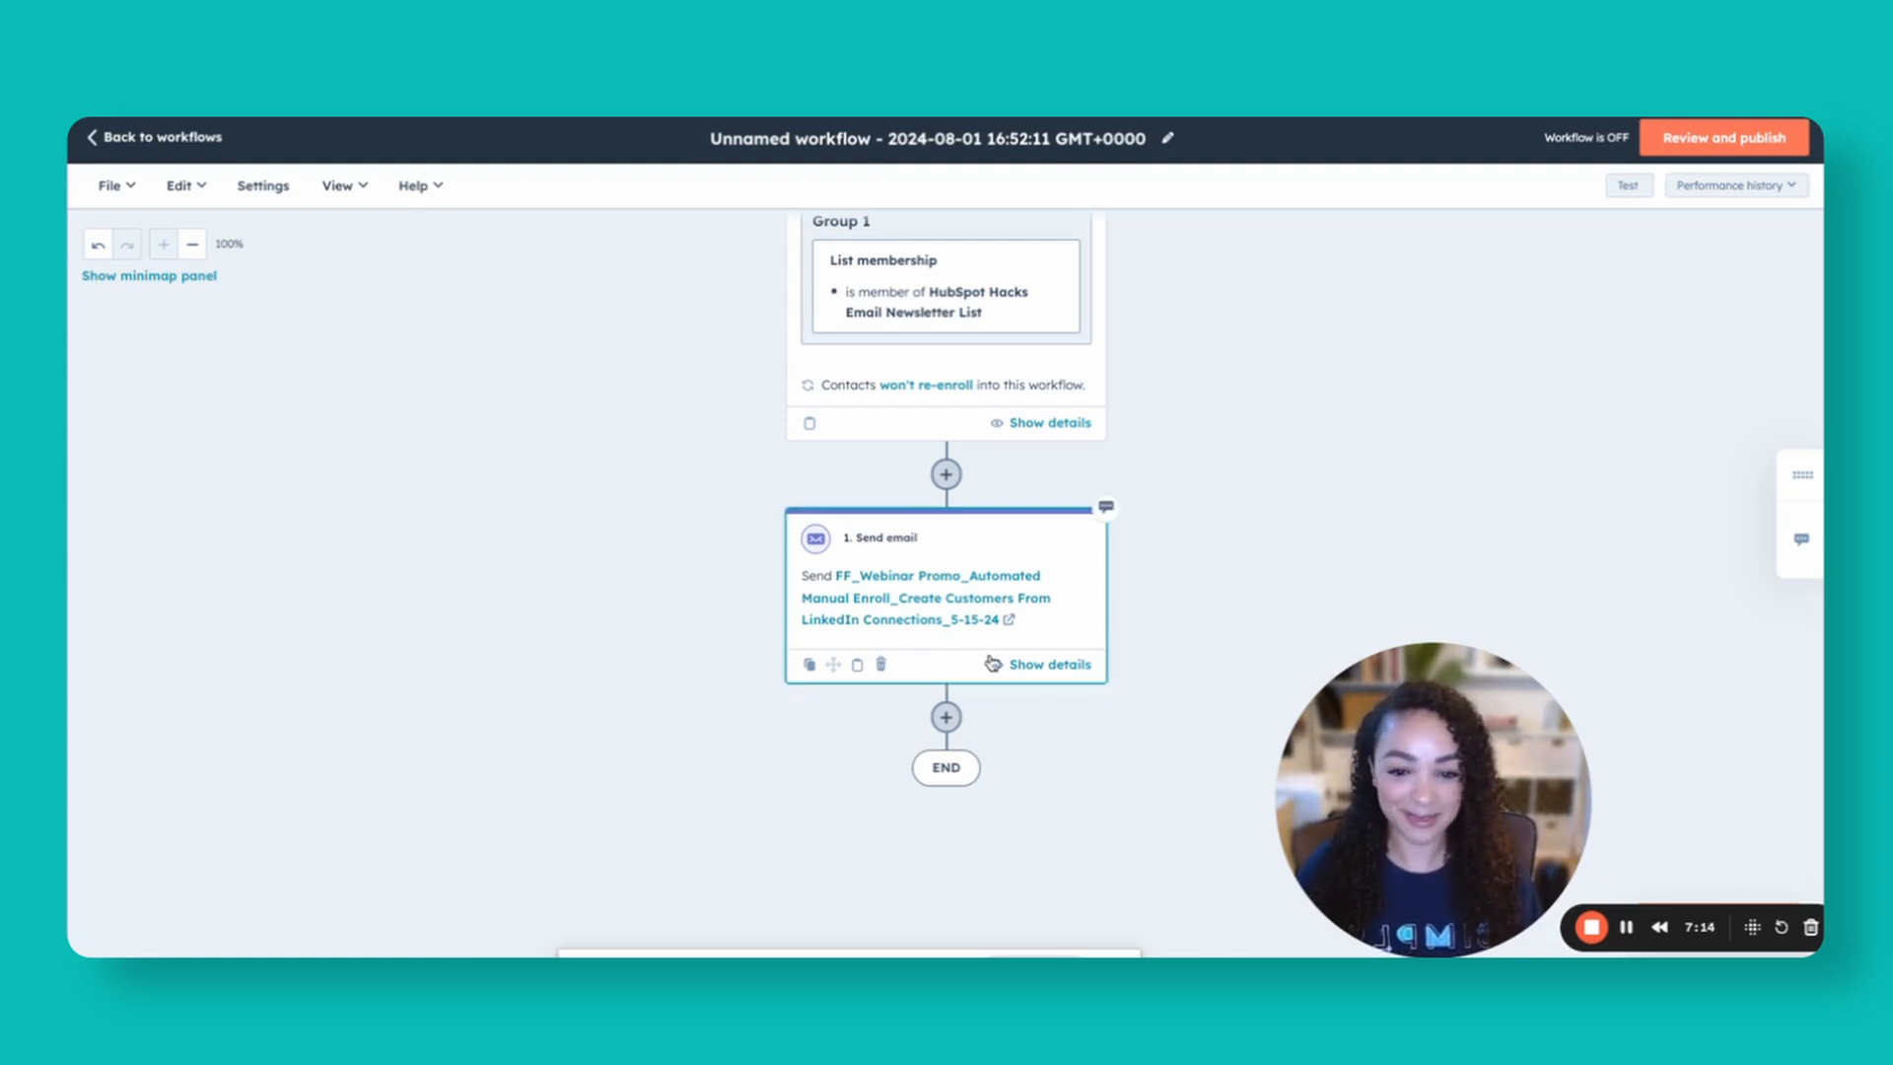
{"action": "left_click", "coordinate": [946, 718]}
- Add a calendar-date delay until 08/09/2024 at 1:00 AM, keeping the delay-status branch
{"action": "left_click", "coordinate": [139, 510]}
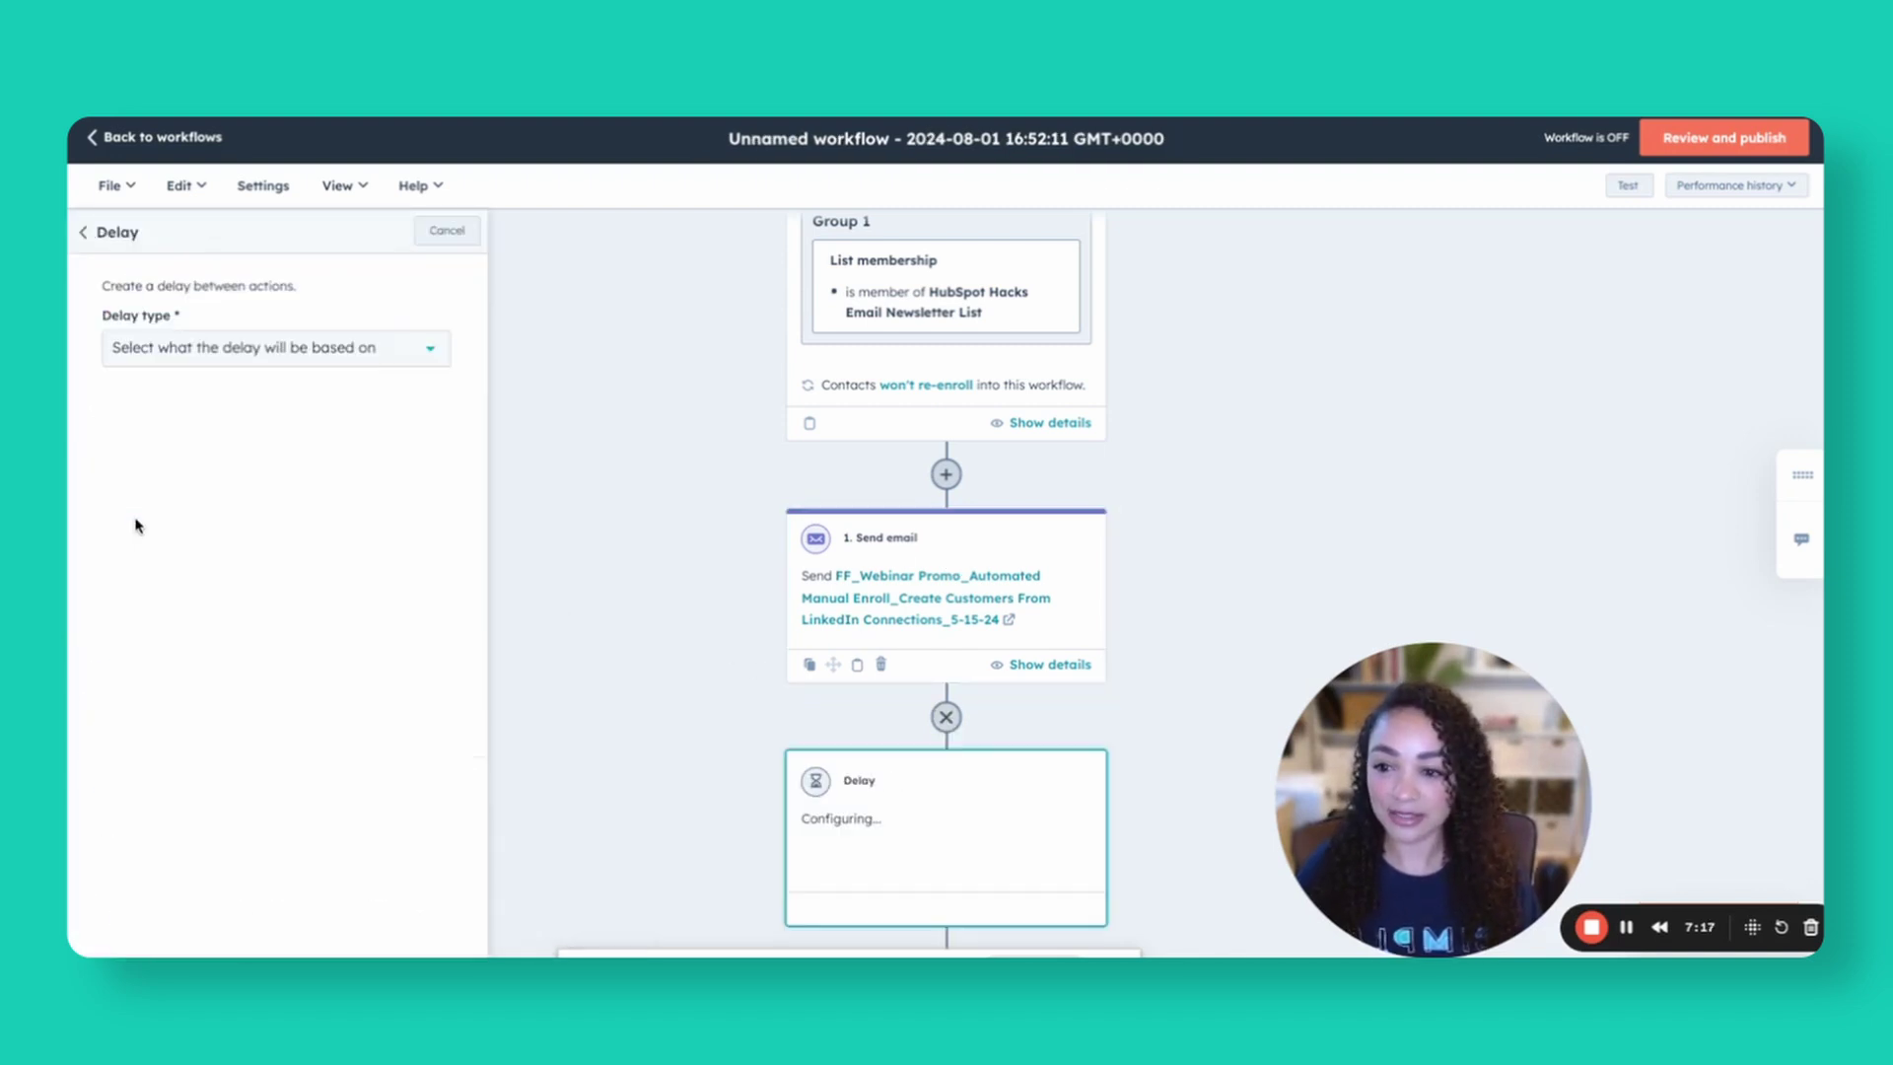
{"action": "left_click", "coordinate": [205, 350]}
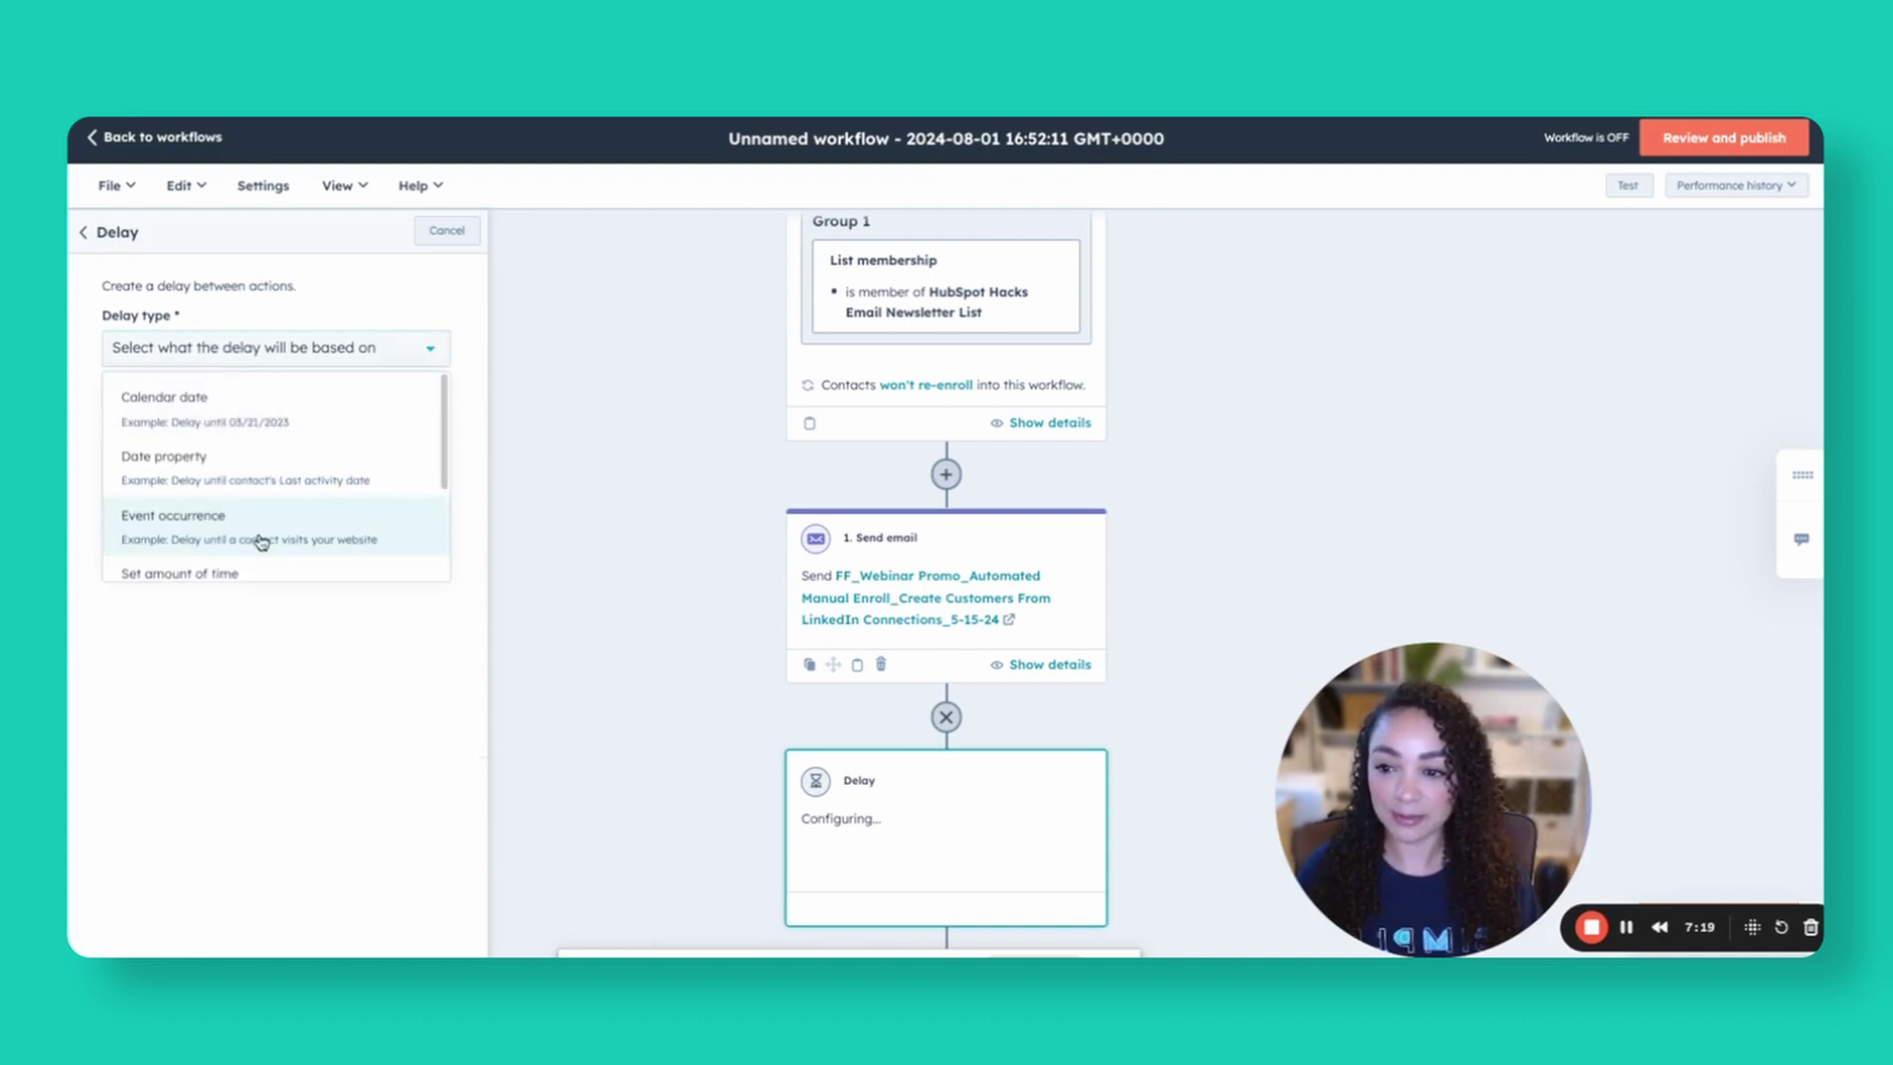
{"action": "left_click", "coordinate": [250, 415]}
{"action": "left_click", "coordinate": [178, 428]}
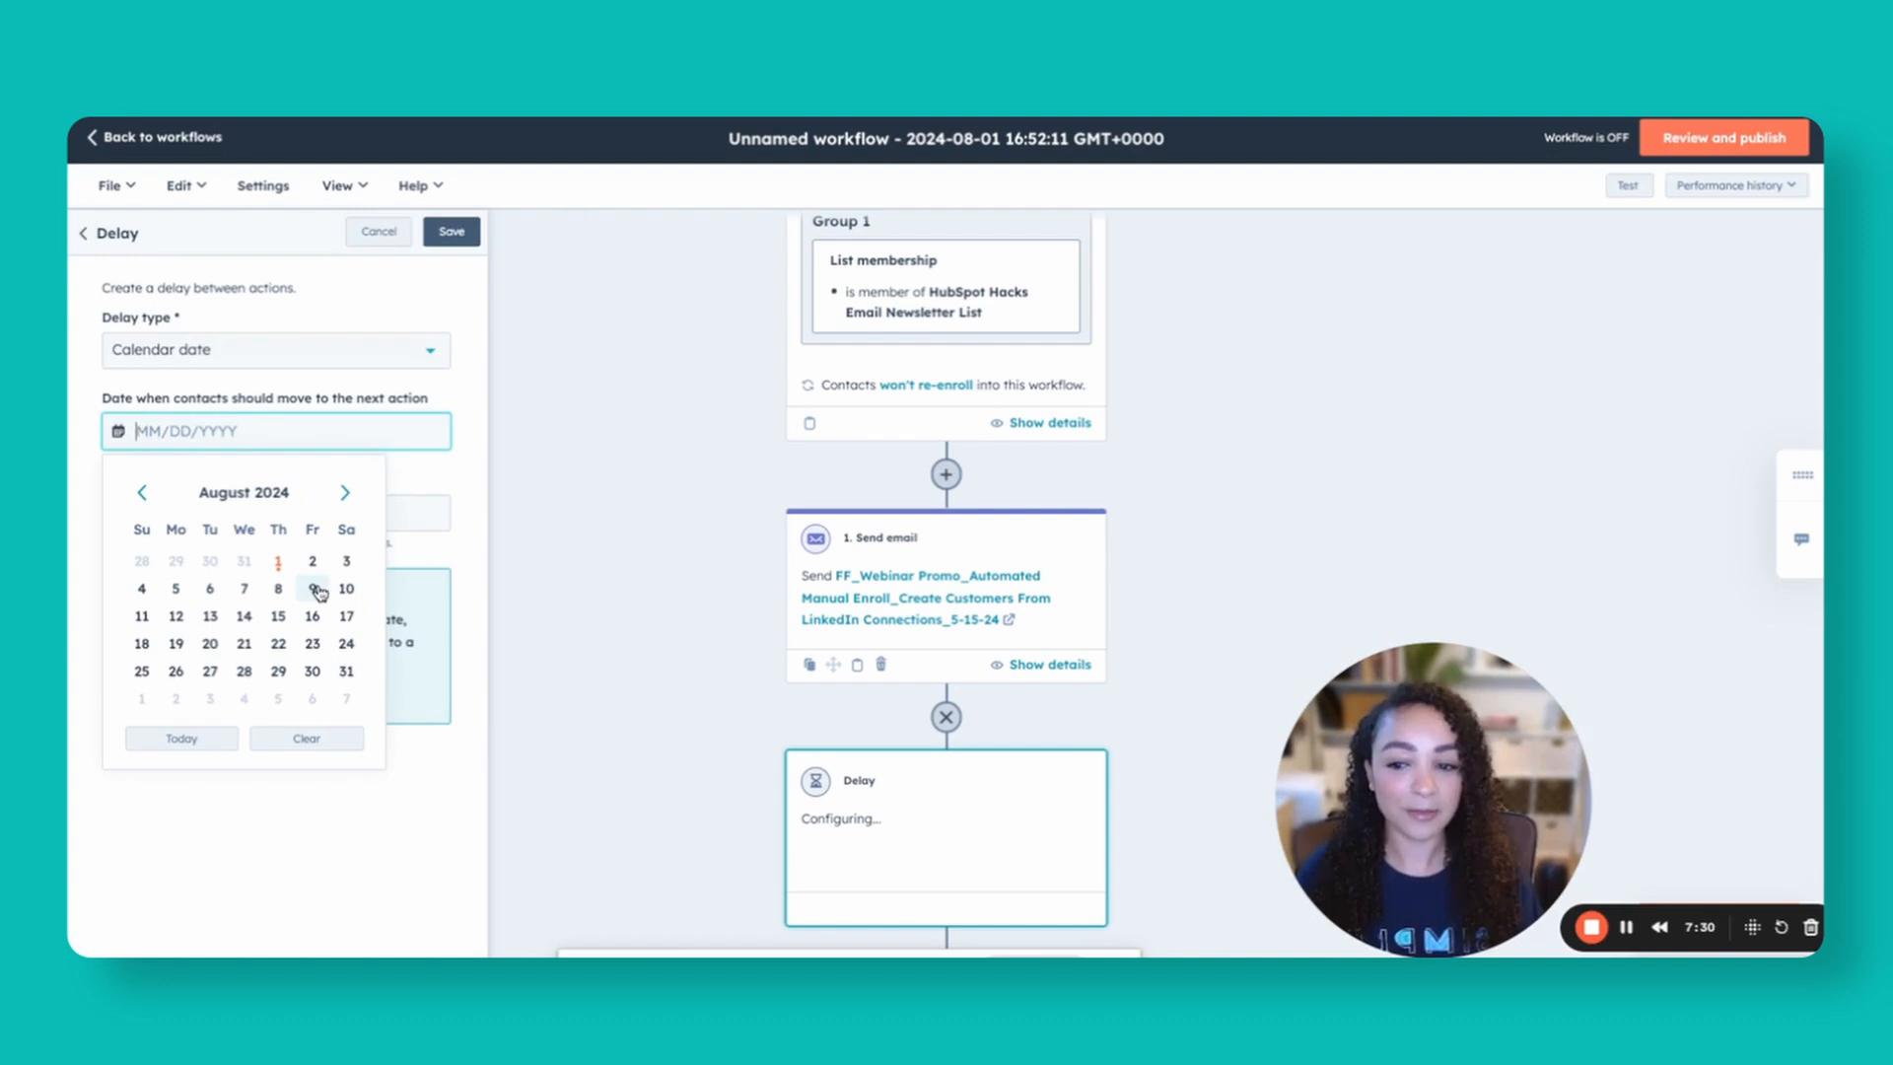
{"action": "left_click", "coordinate": [312, 589]}
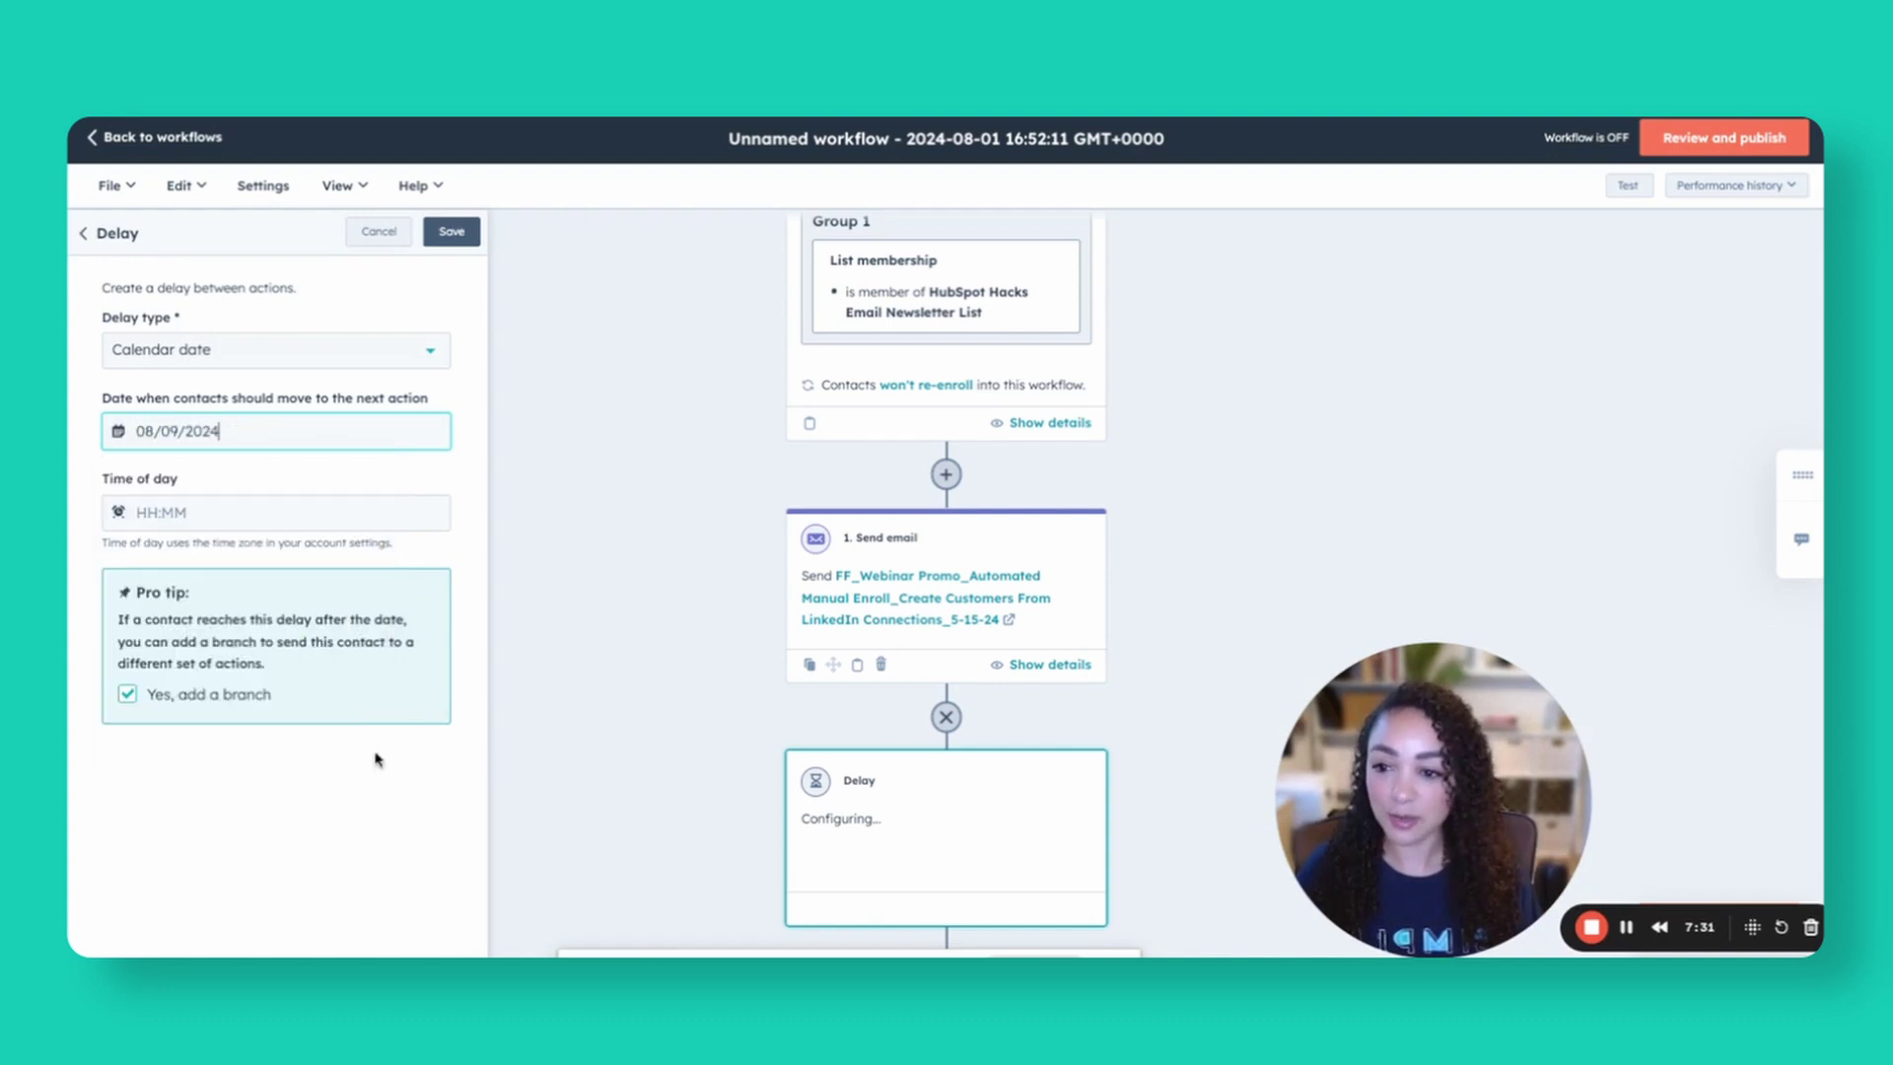
{"action": "left_click", "coordinate": [230, 512]}
{"action": "left_click", "coordinate": [194, 673]}
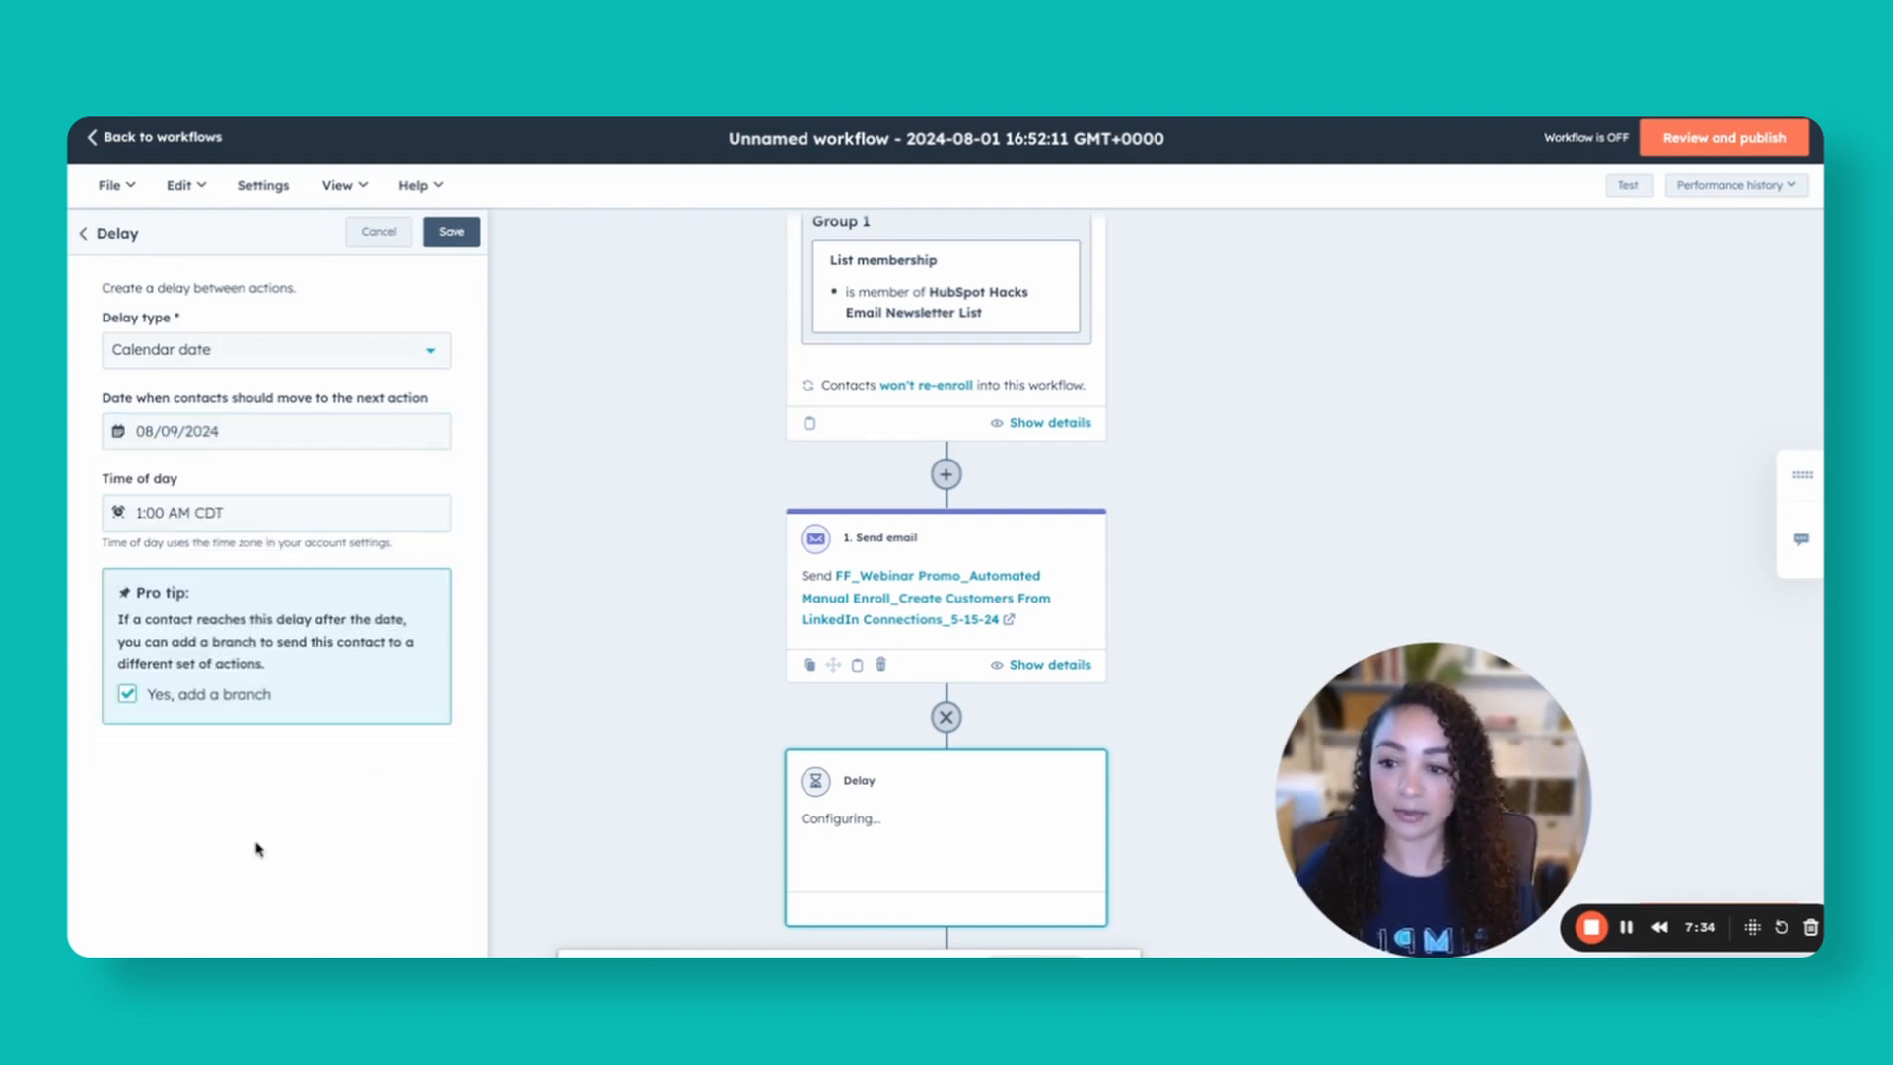
{"action": "left_click", "coordinate": [451, 232]}
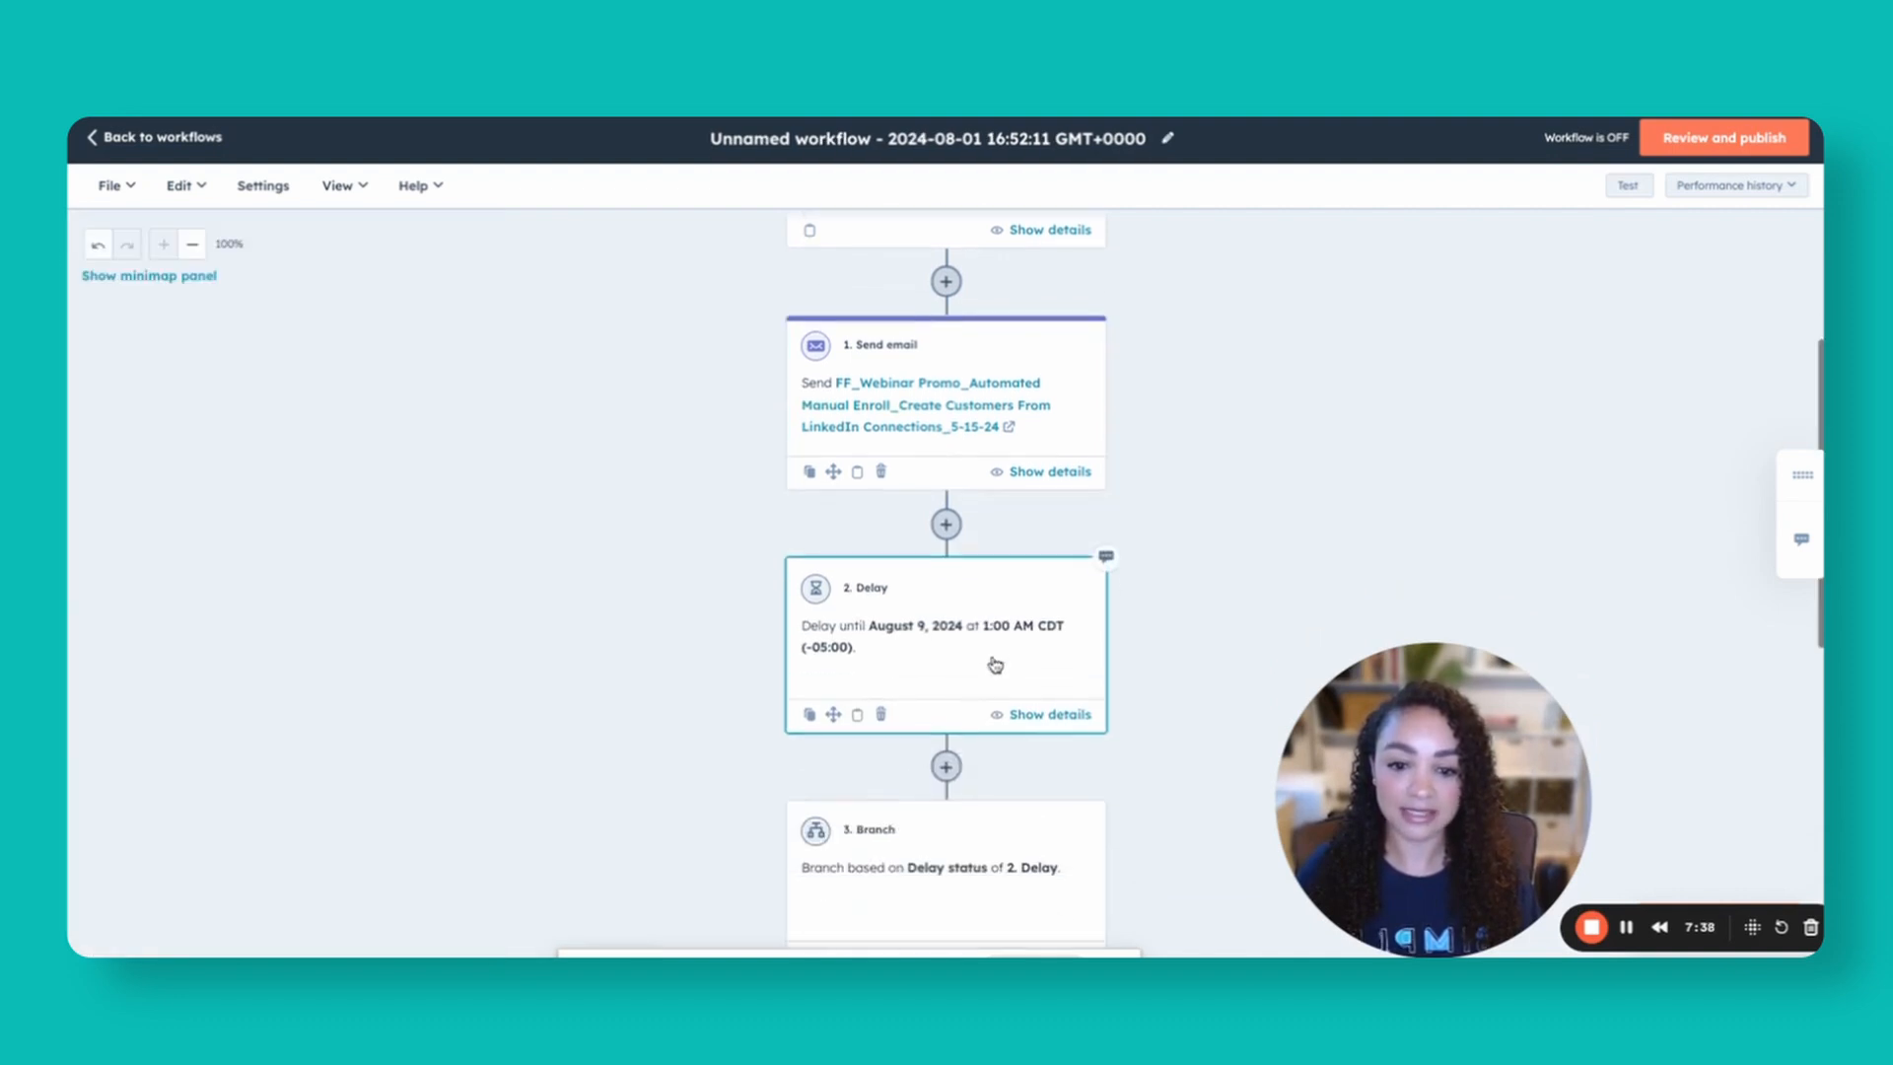
{"action": "scroll", "coordinate": [994, 666], "scroll_direction": "down", "scroll_amount": 3}
{"action": "scroll", "coordinate": [888, 710], "scroll_direction": "down", "scroll_amount": 2}
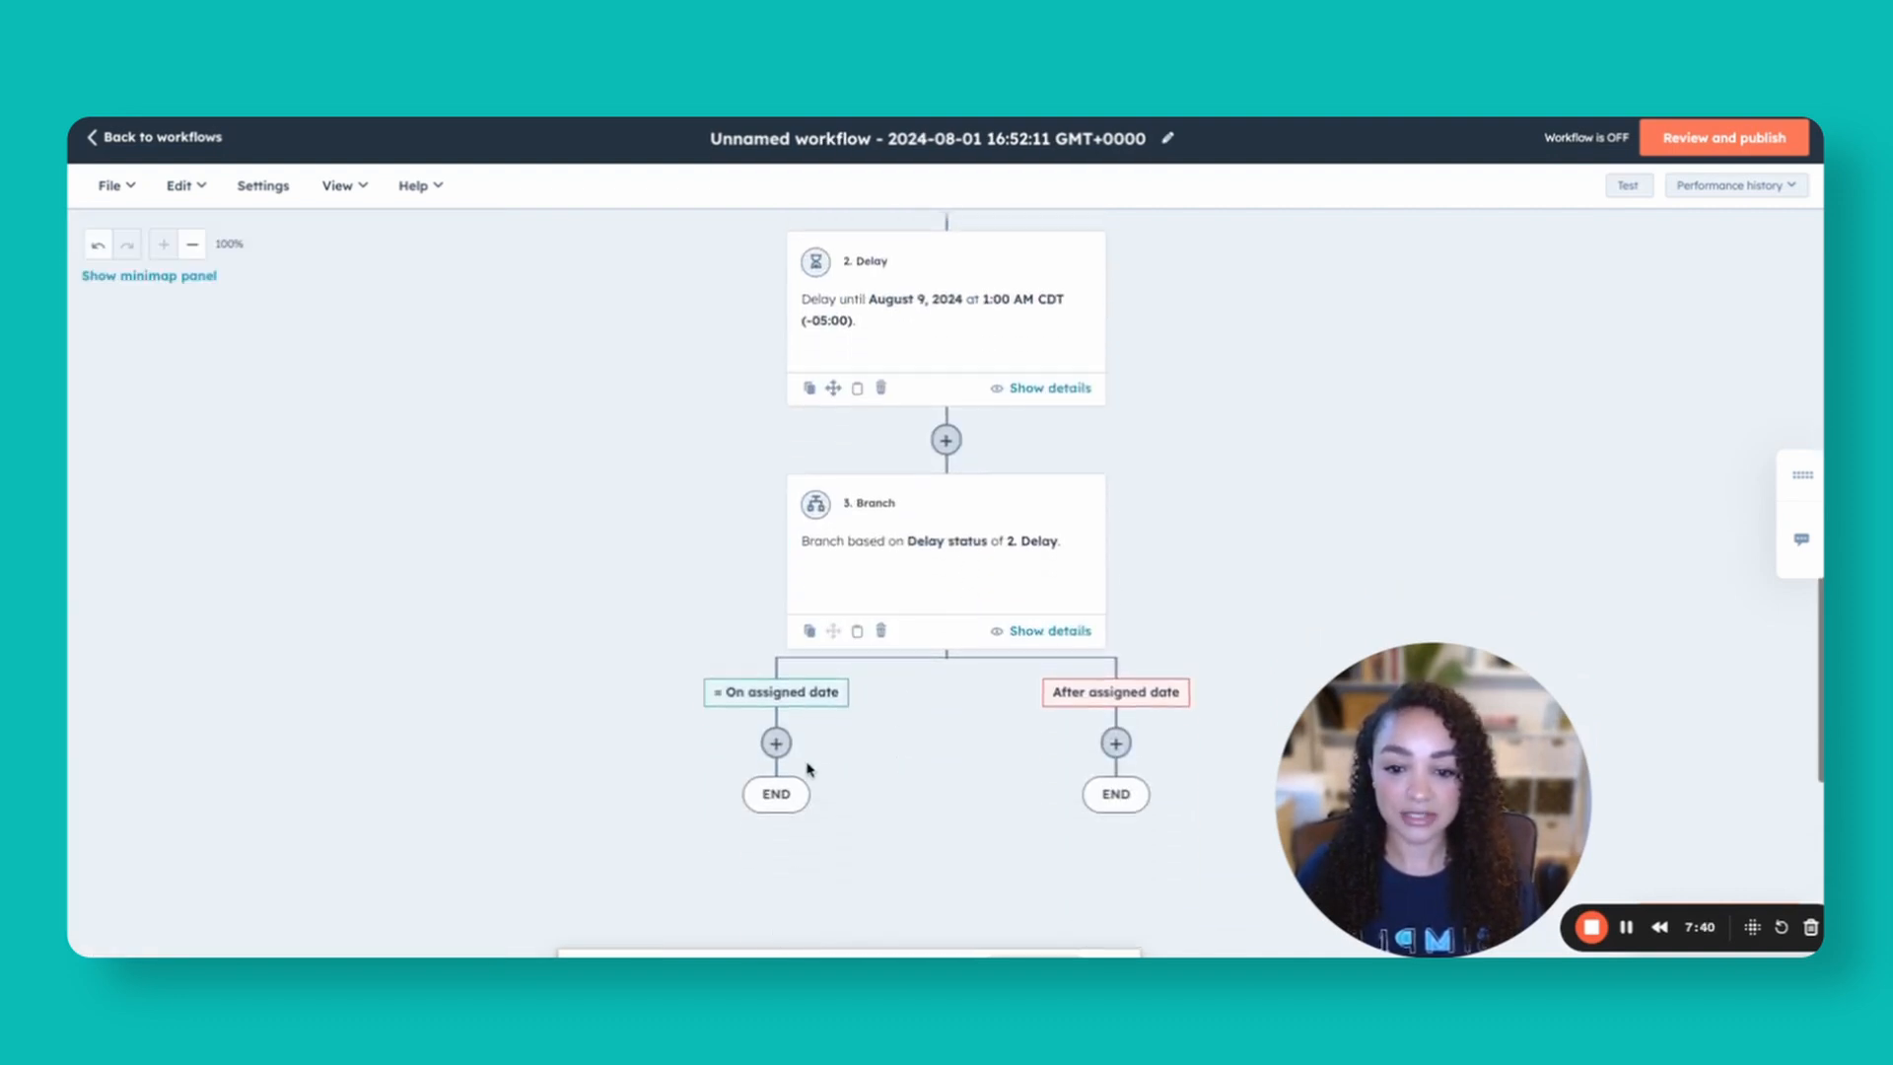
- On the On assigned date branch, add a Send email action with the FF_Webinar Promo email
{"action": "left_click", "coordinate": [776, 742]}
{"action": "left_click", "coordinate": [207, 608]}
{"action": "left_click", "coordinate": [221, 674]}
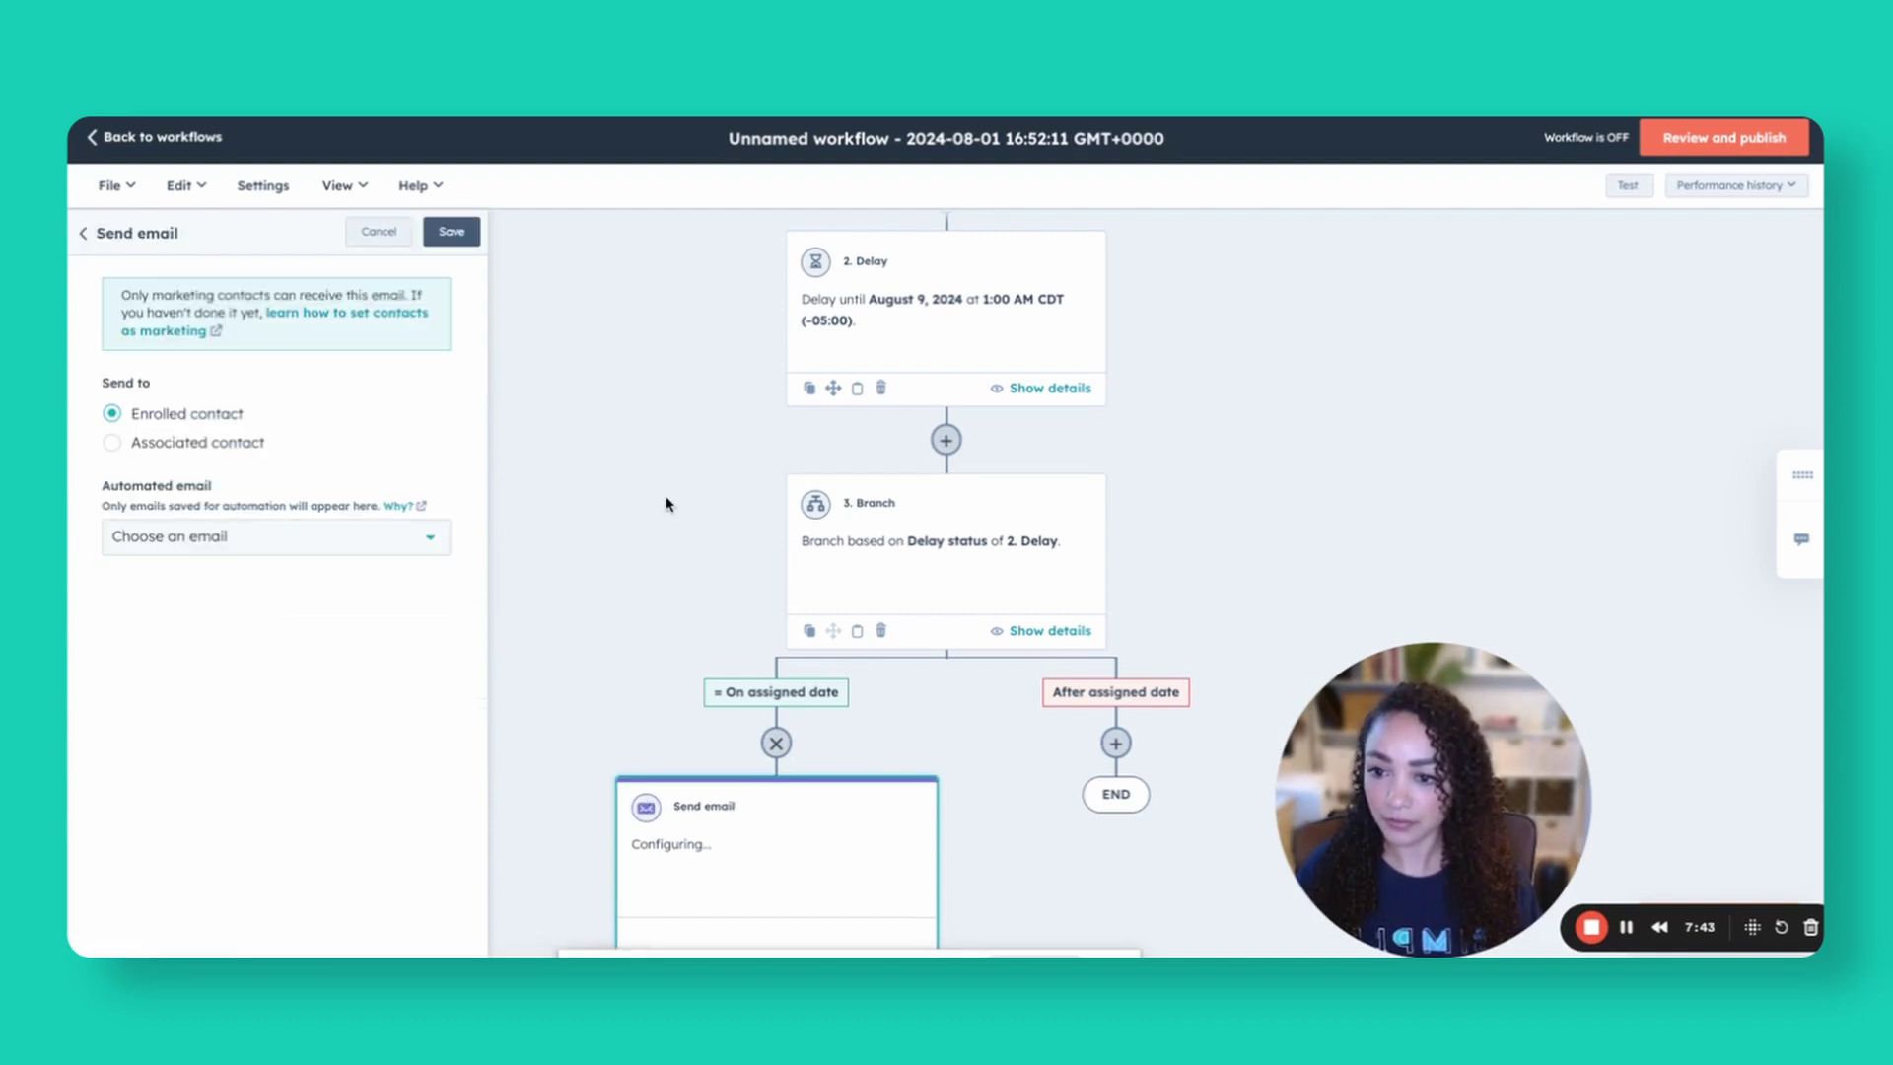
{"action": "left_click", "coordinate": [194, 537]}
{"action": "type", "text": "pr"}
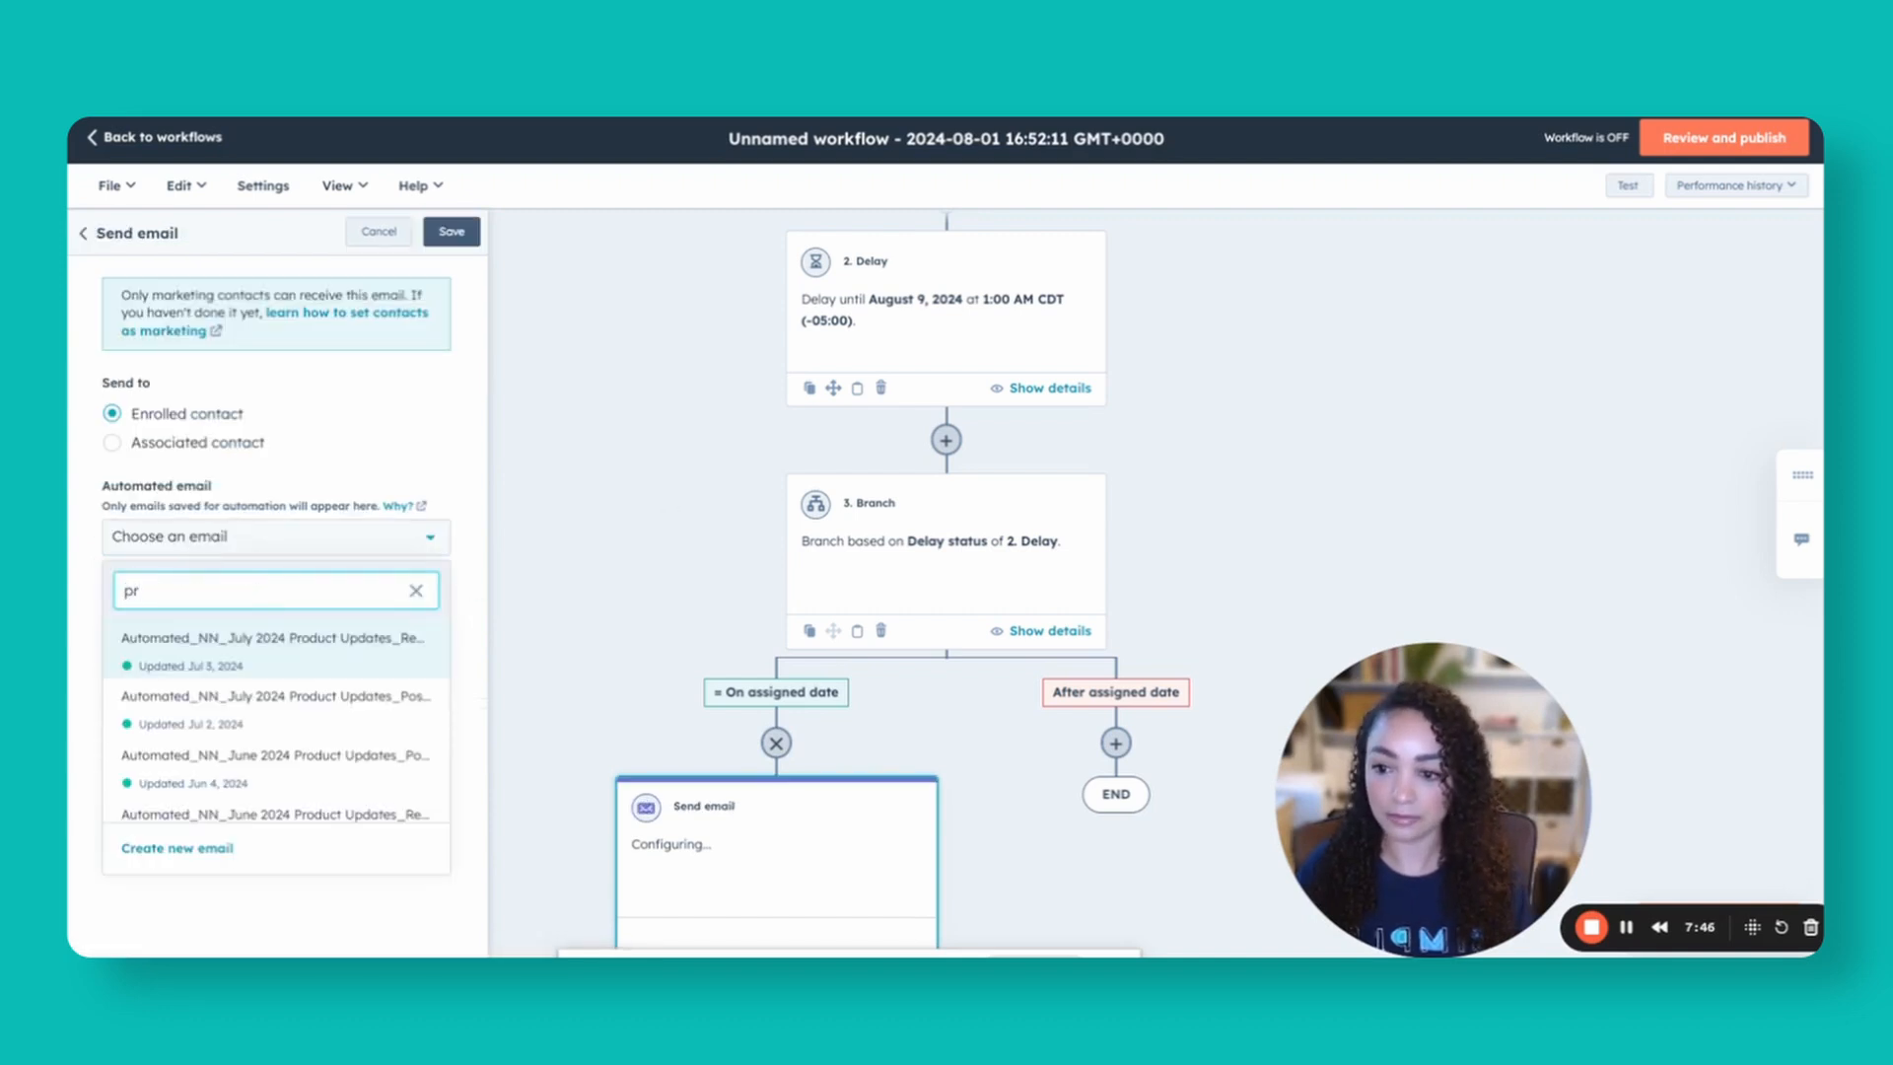
{"action": "type", "text": "omo"}
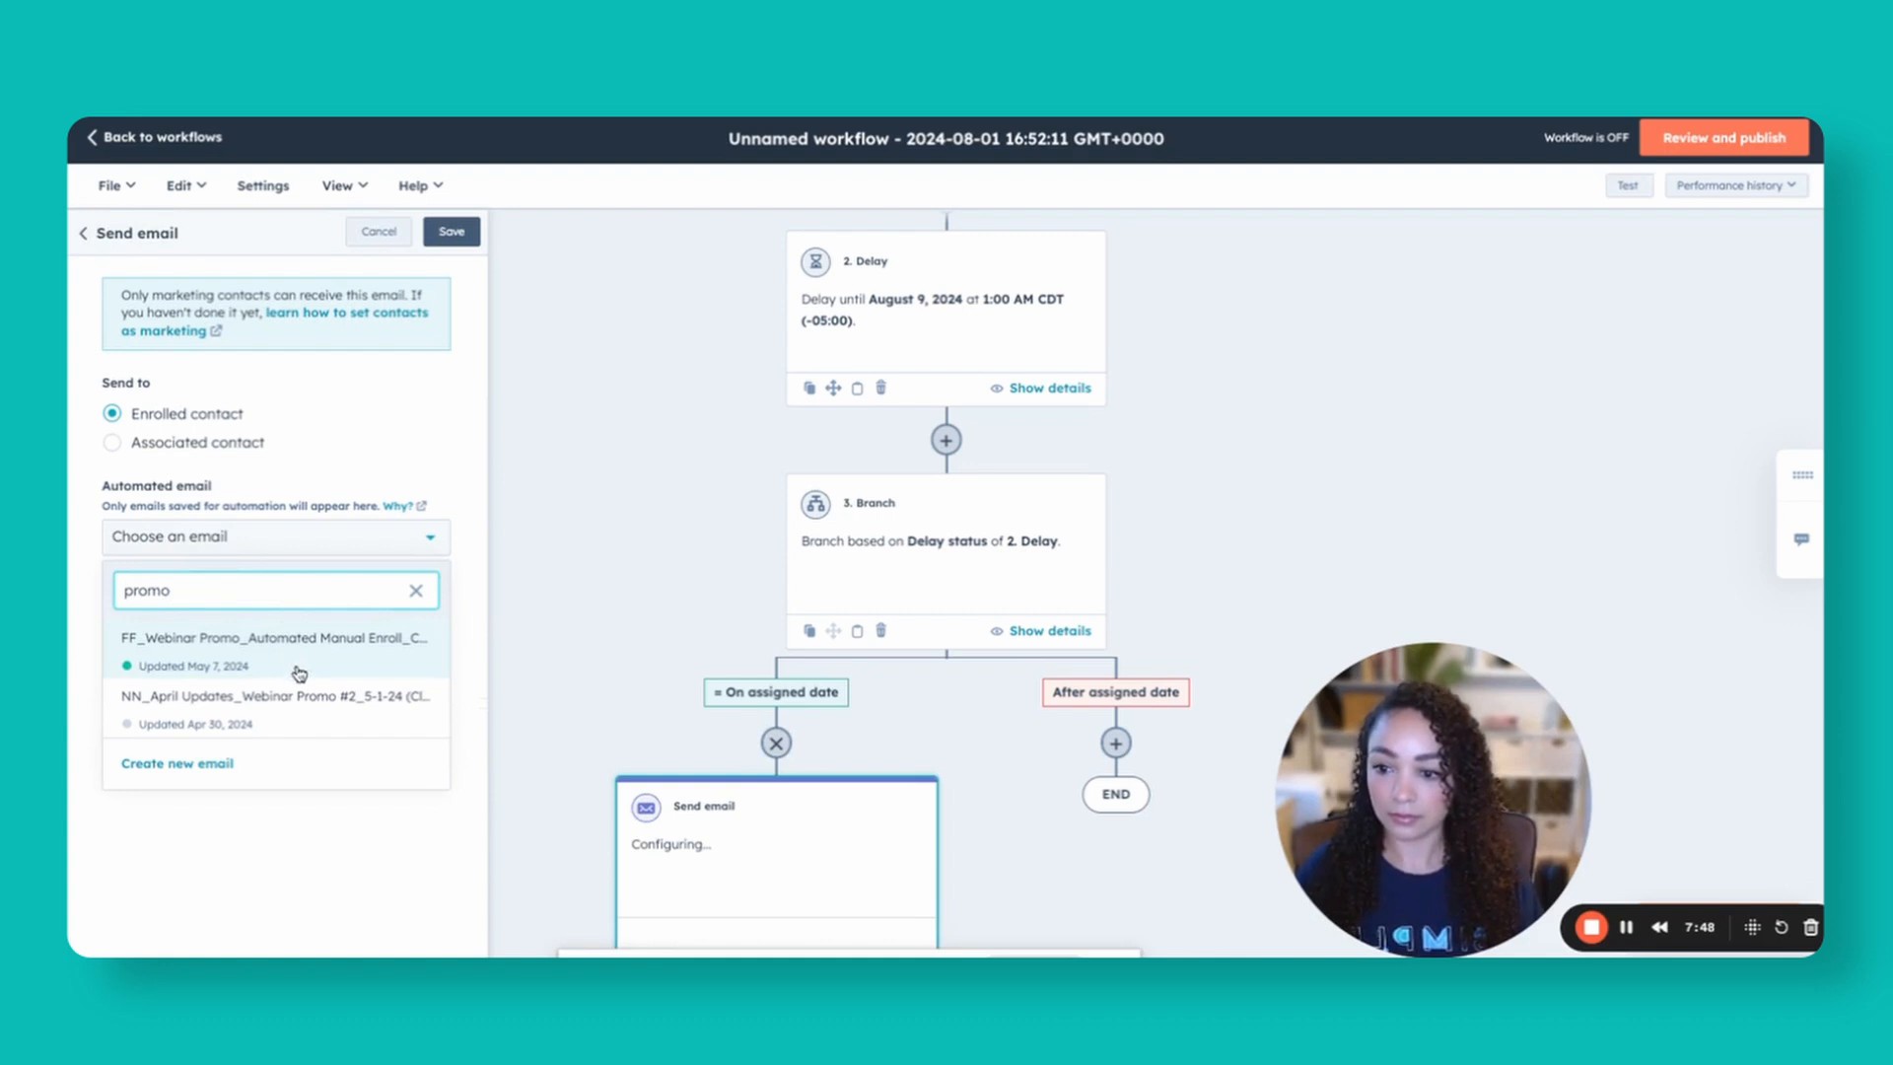
{"action": "left_click", "coordinate": [296, 651]}
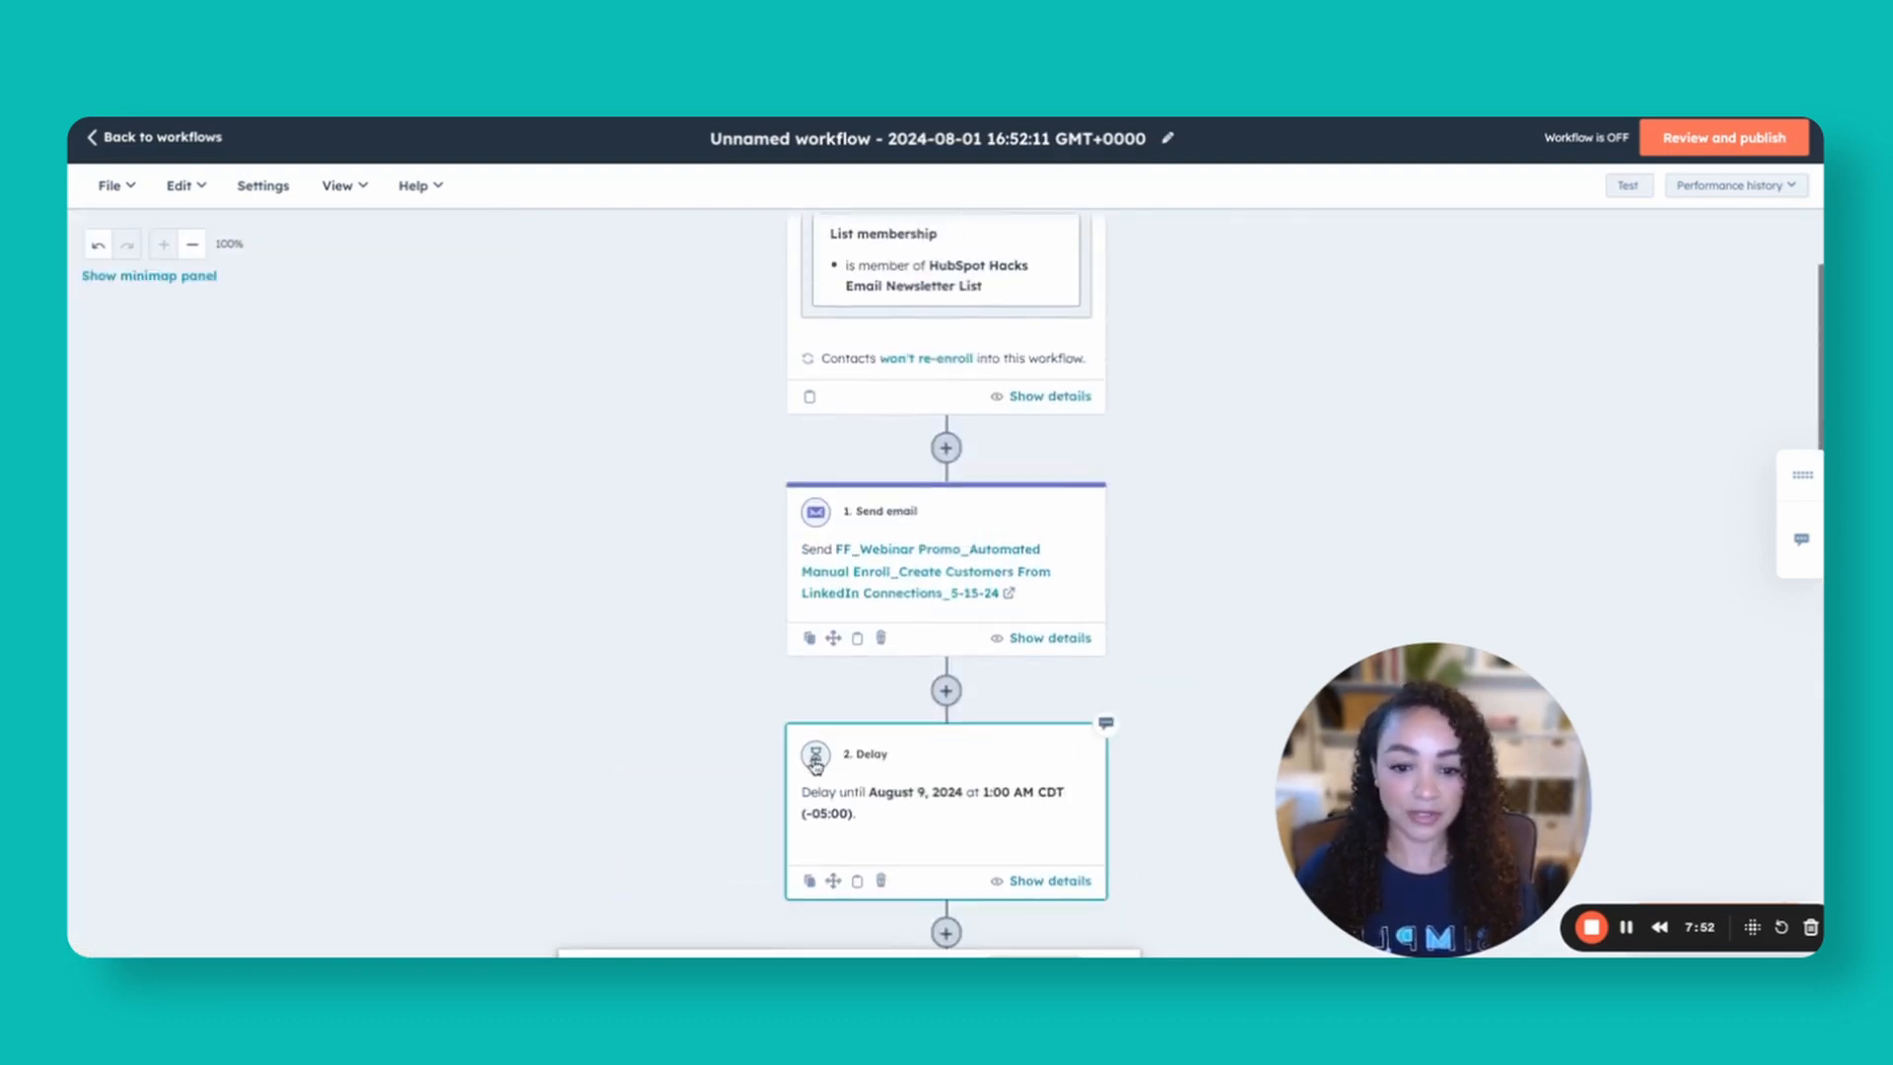
{"action": "scroll", "coordinate": [889, 592], "scroll_direction": "down", "scroll_amount": 8}
{"action": "scroll", "coordinate": [815, 766], "scroll_direction": "up", "scroll_amount": 8}
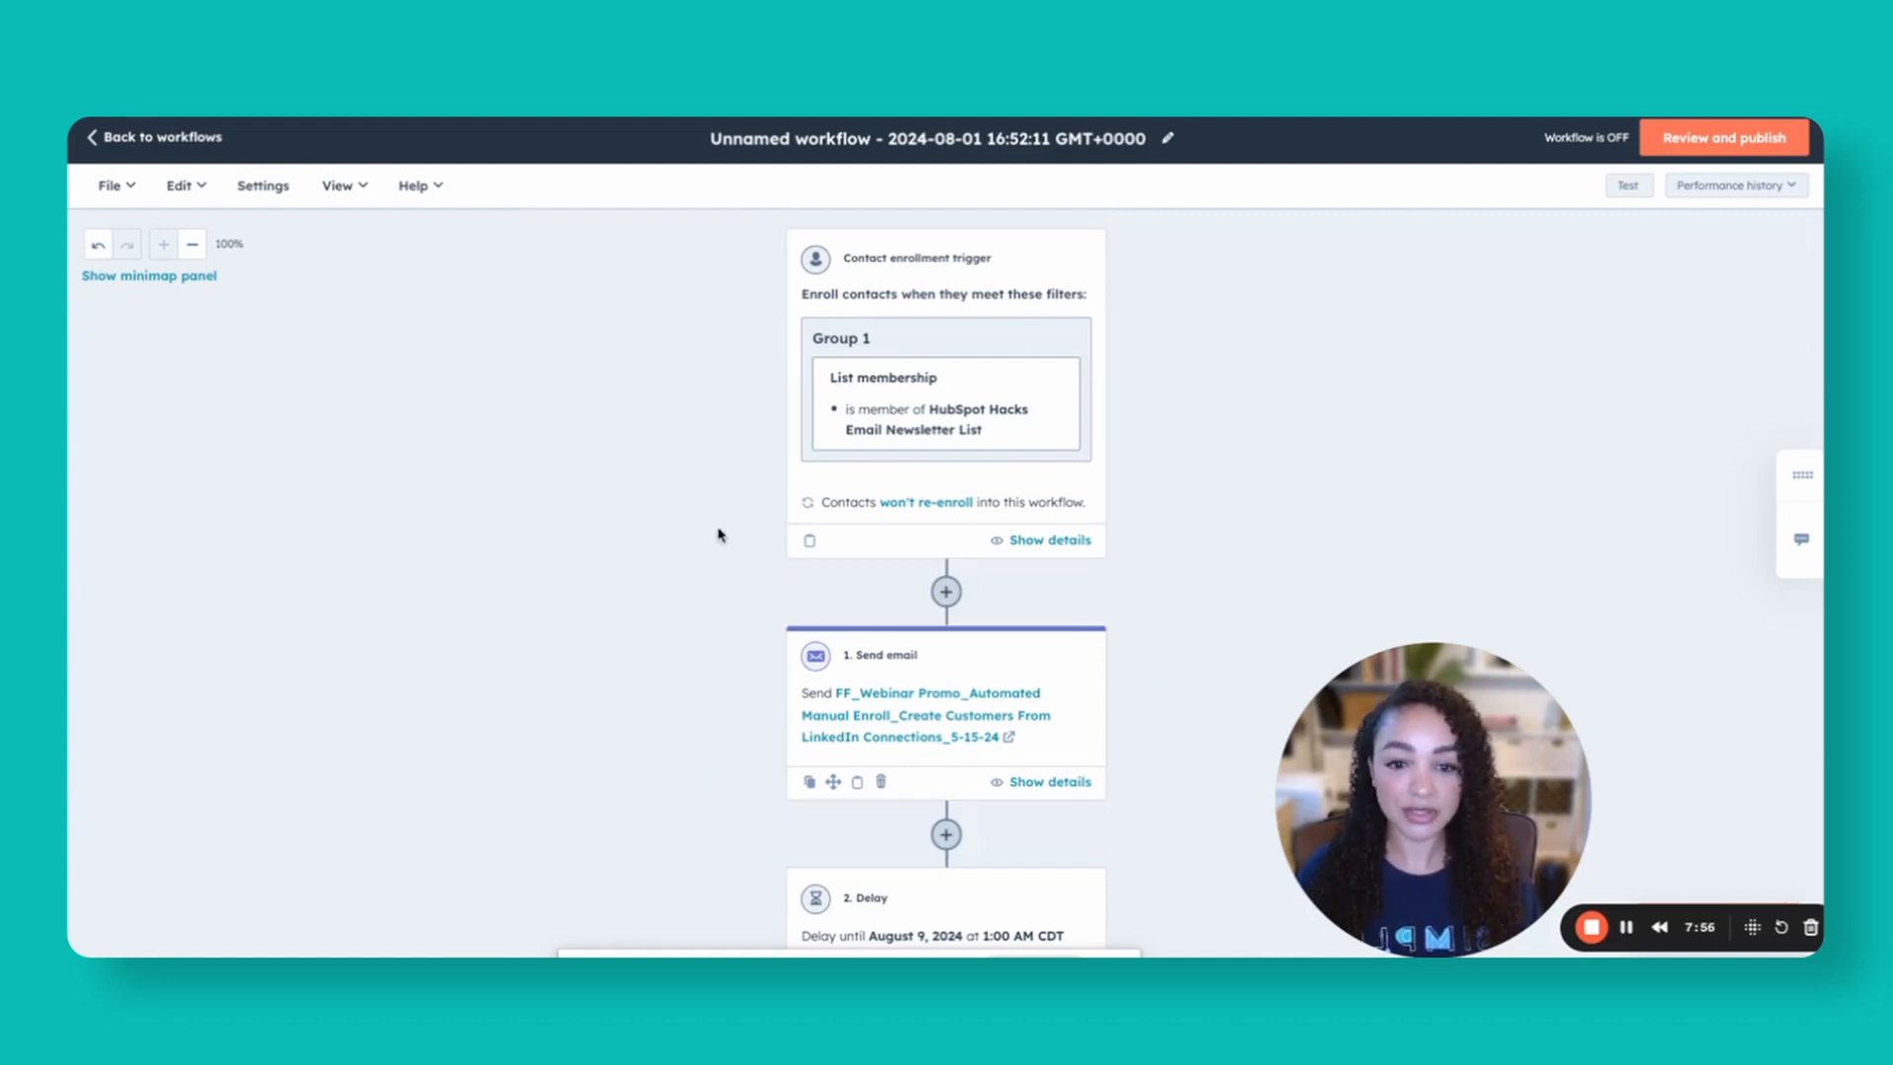
- In the enrollment trigger's Unenrollment settings, choose 'Contacts meet a goal' to start a goal
{"action": "left_click", "coordinate": [969, 311]}
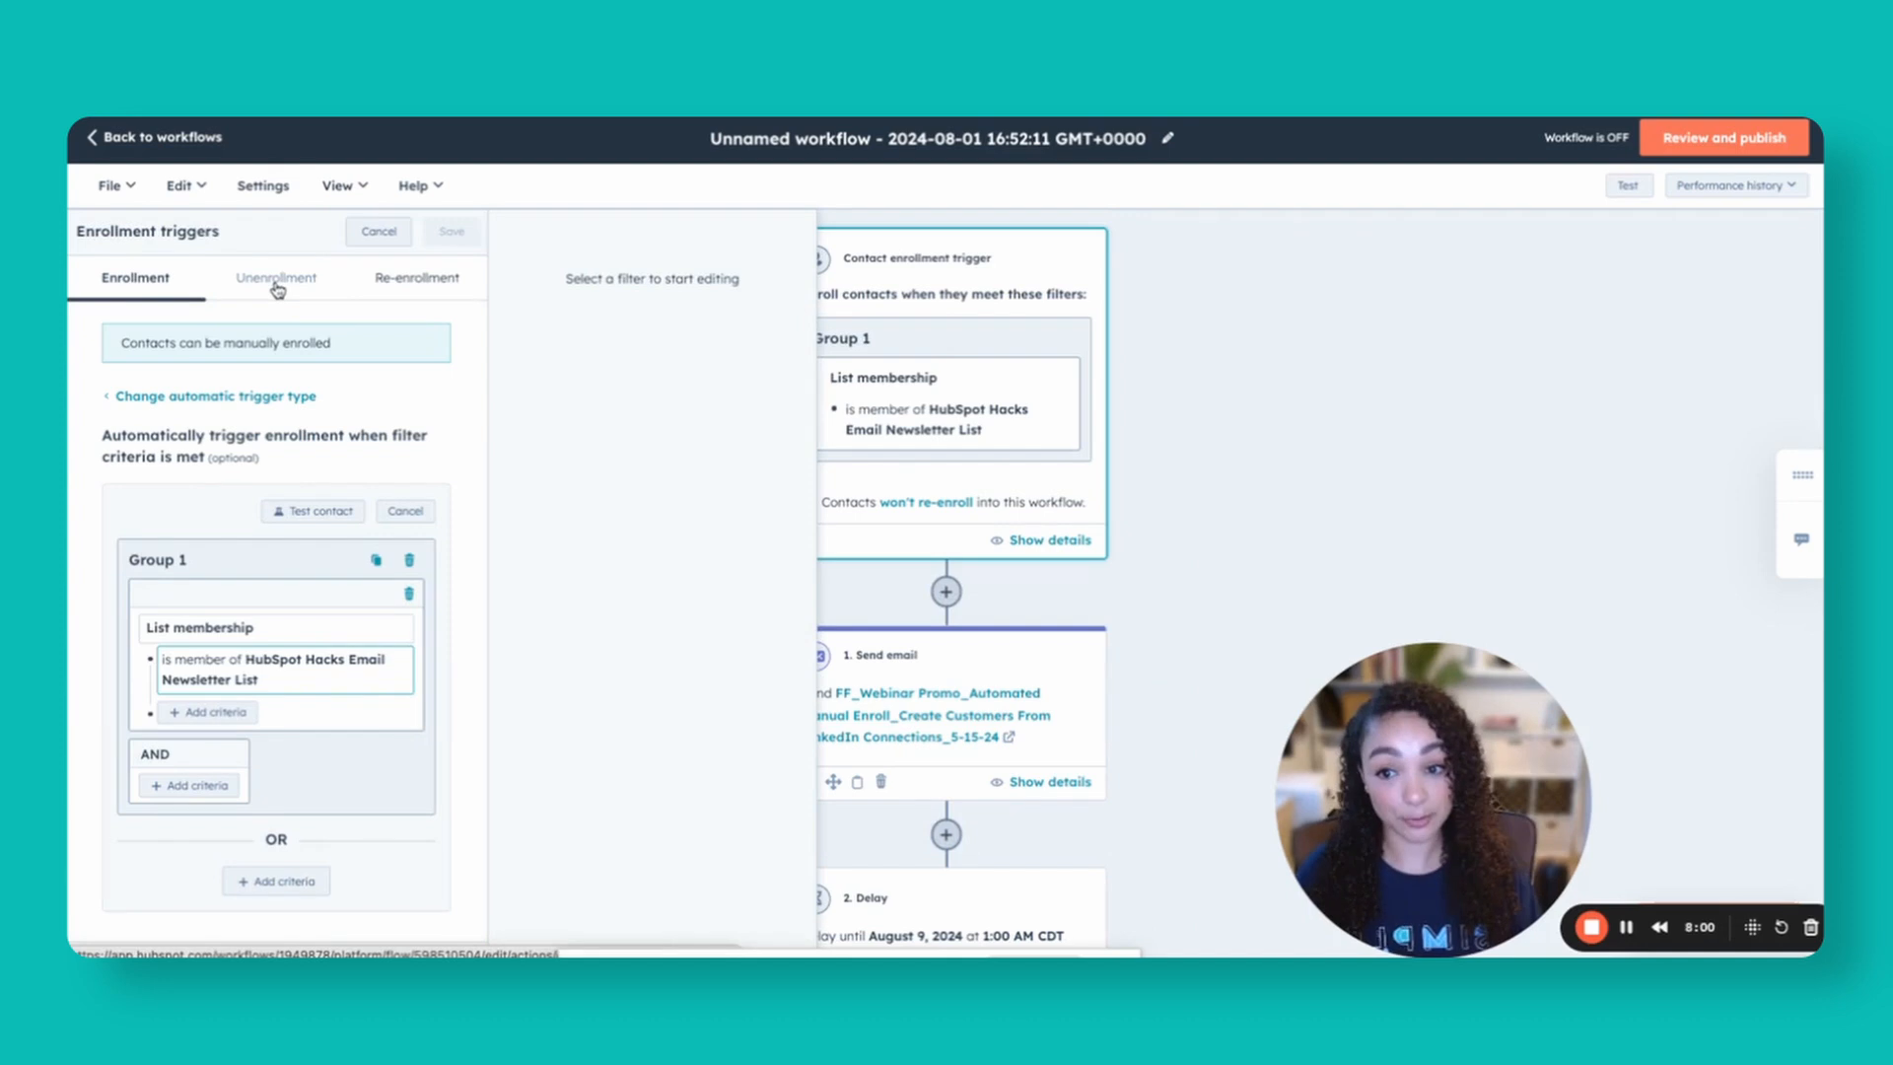
{"action": "left_click", "coordinate": [277, 282]}
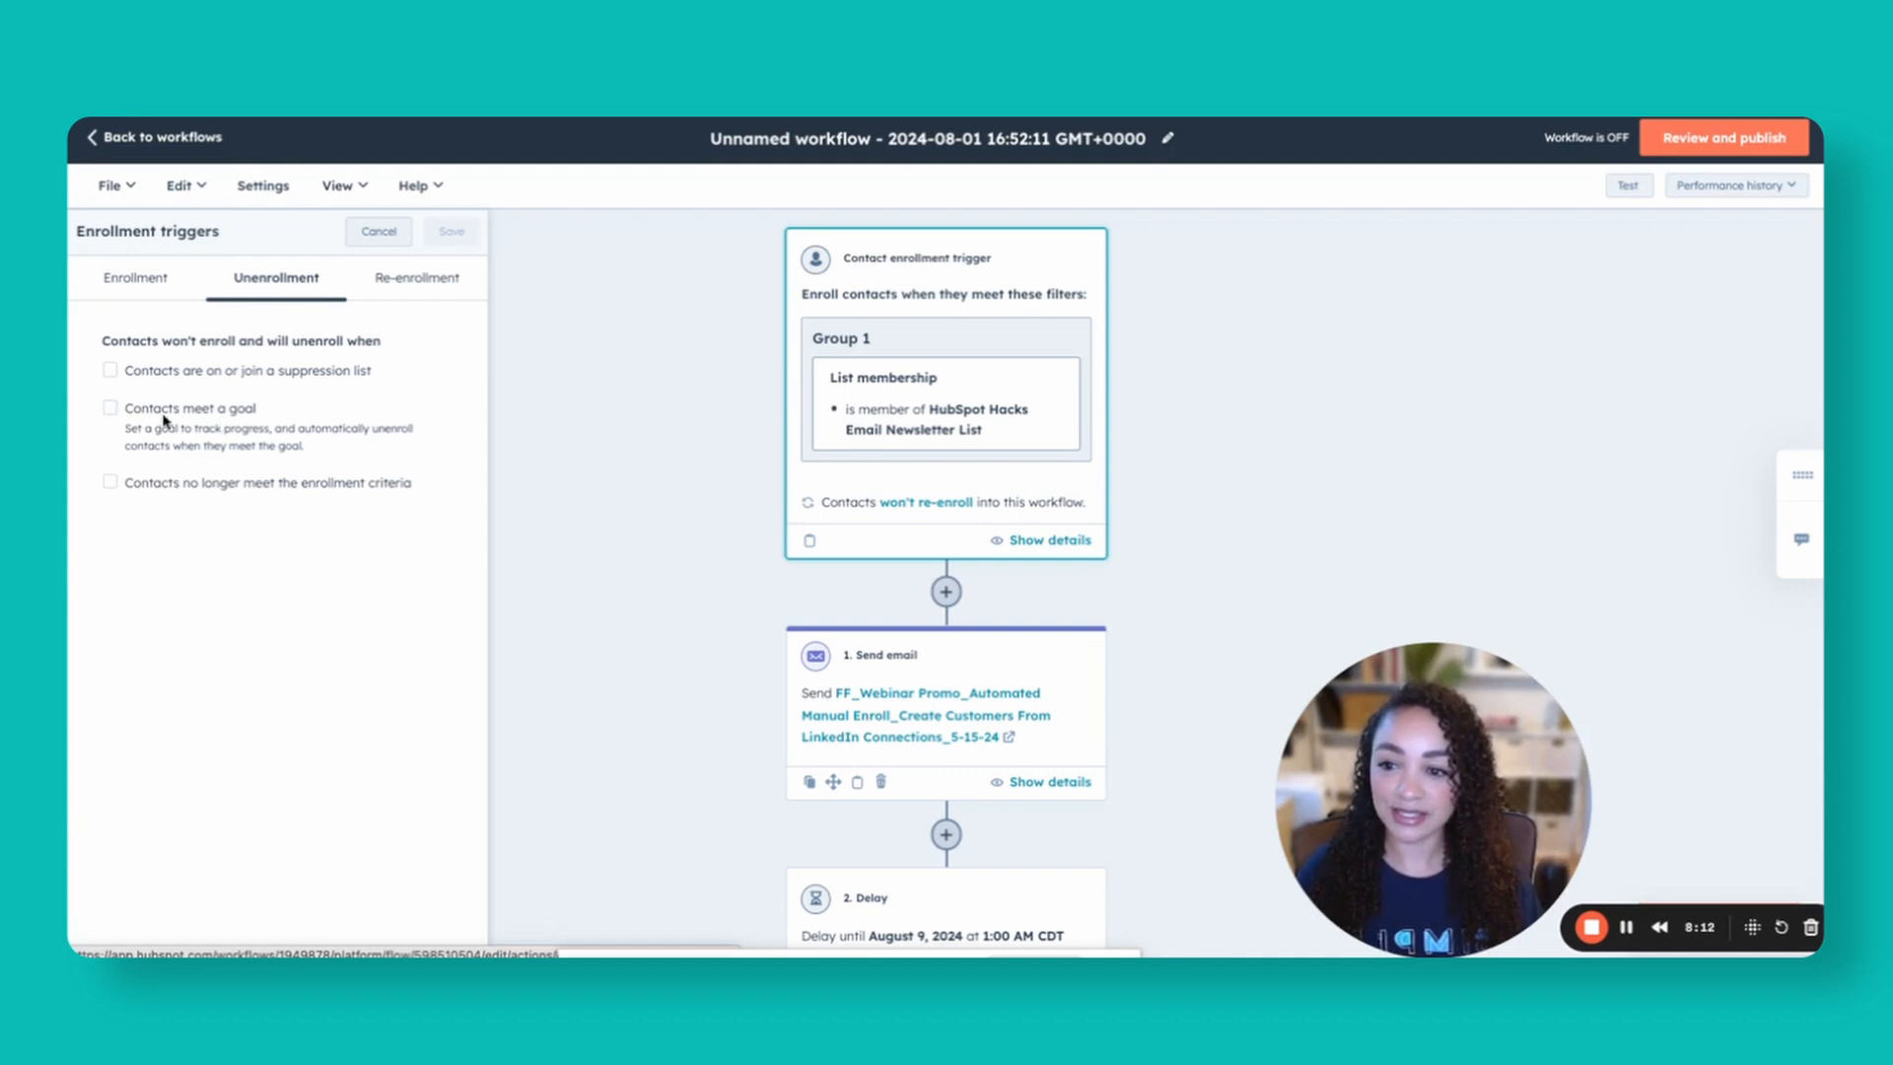
{"action": "left_click", "coordinate": [213, 414]}
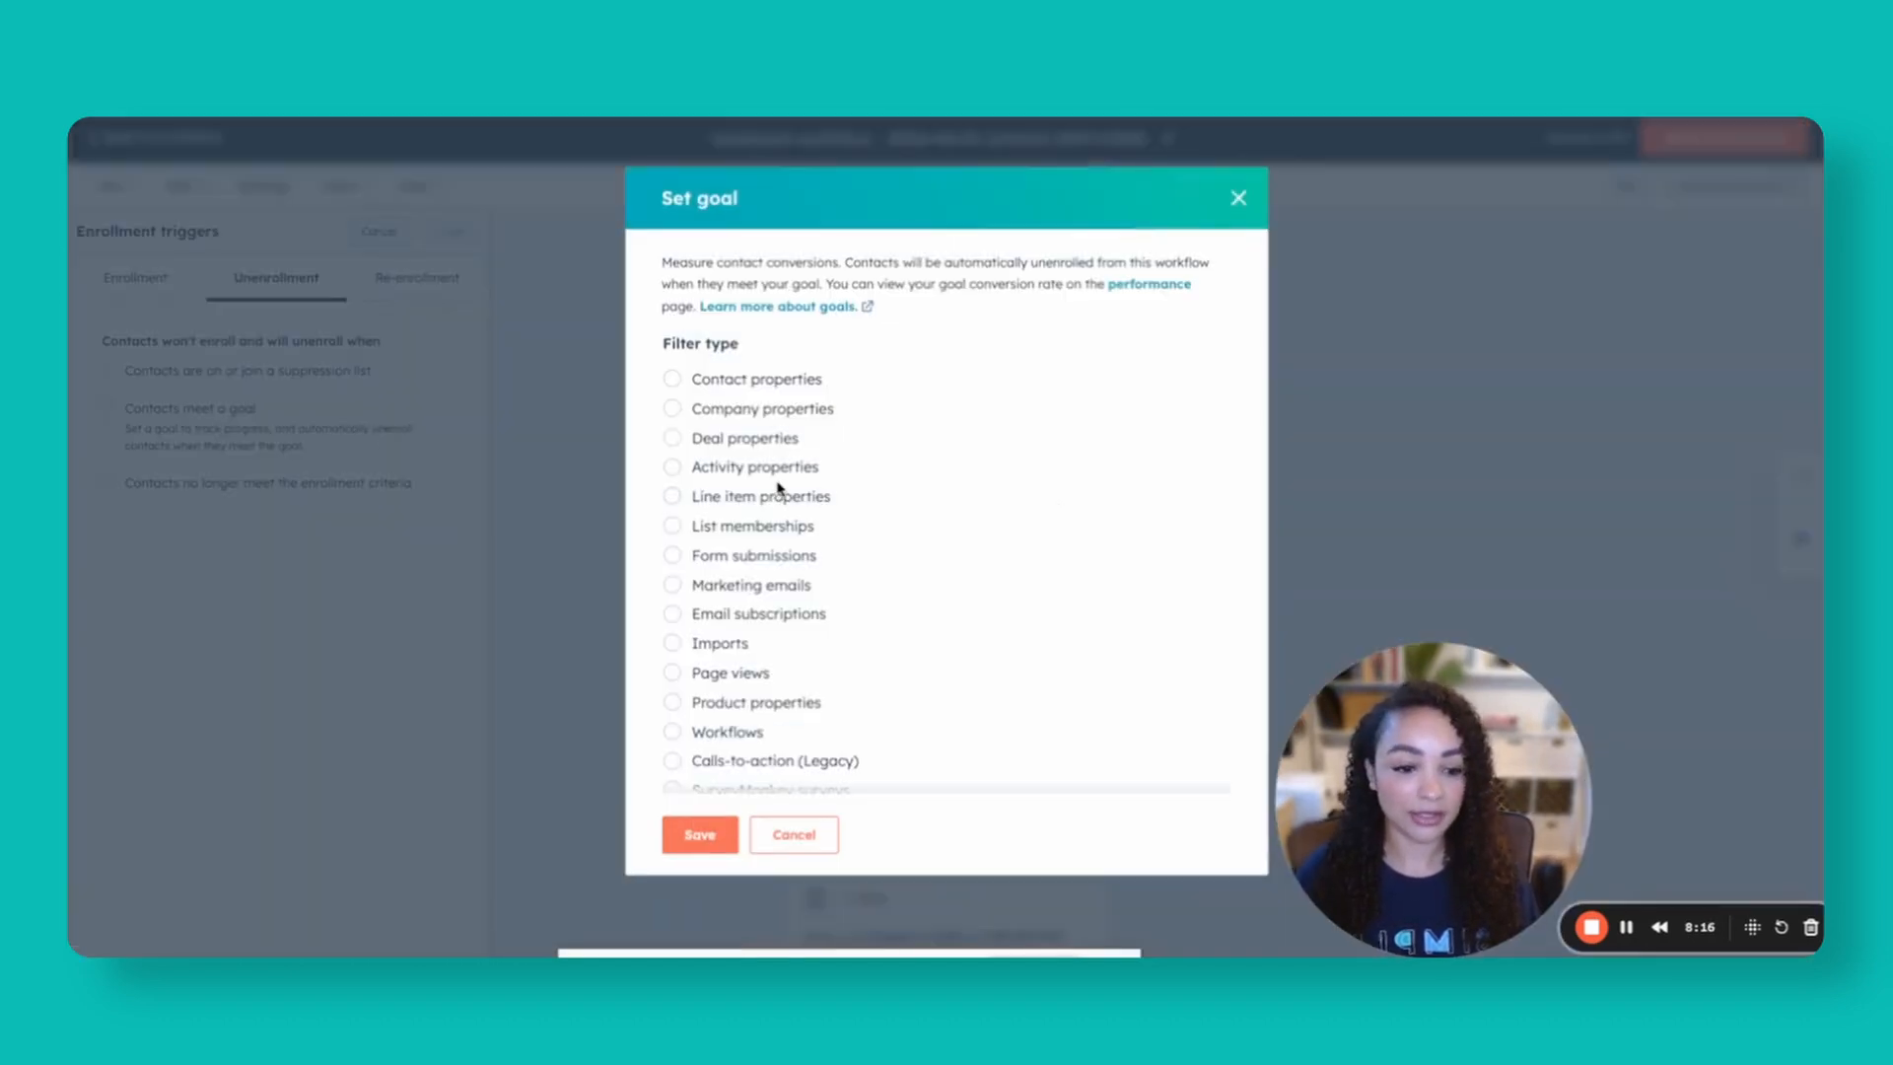
{"action": "scroll", "coordinate": [780, 489], "scroll_direction": "down", "scroll_amount": 3}
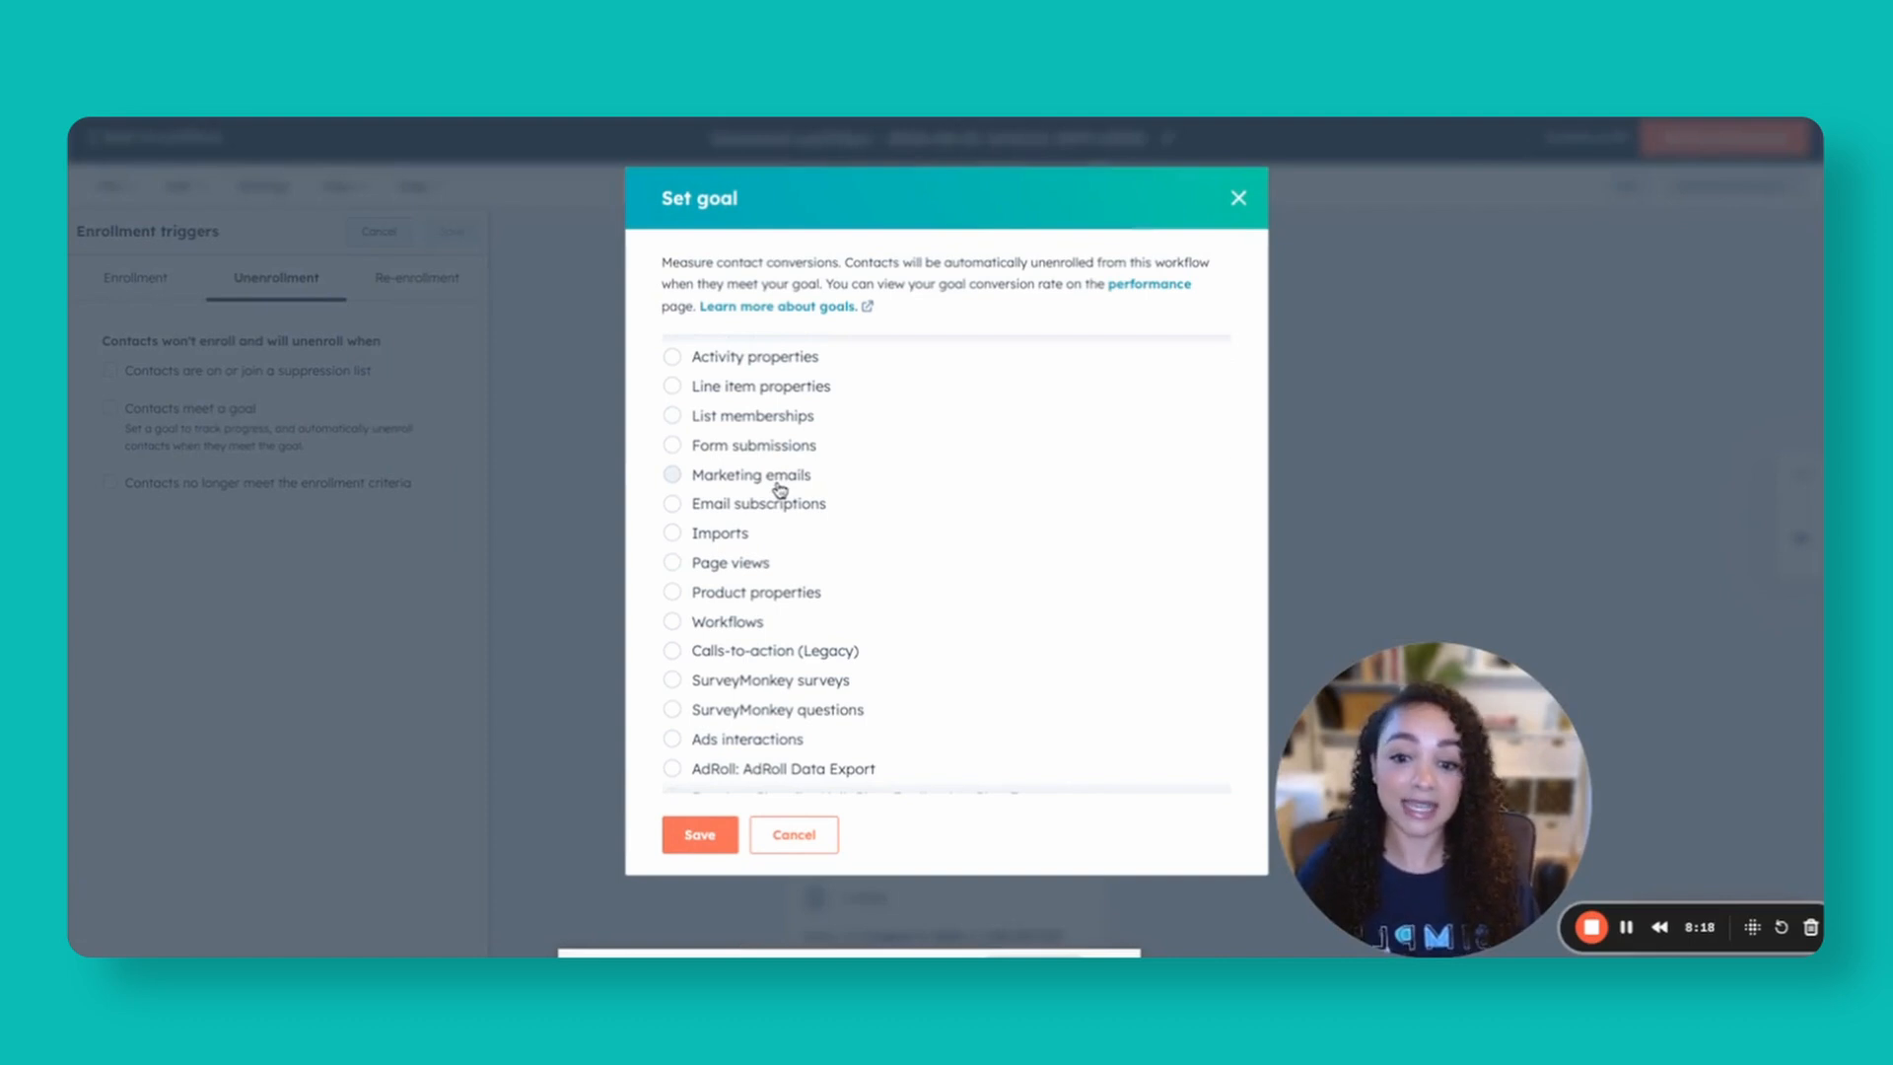
{"action": "scroll", "coordinate": [779, 488], "scroll_direction": "down", "scroll_amount": 5}
{"action": "scroll", "coordinate": [779, 488], "scroll_direction": "down", "scroll_amount": 3}
{"action": "scroll", "coordinate": [779, 488], "scroll_direction": "down", "scroll_amount": 5}
{"action": "scroll", "coordinate": [779, 489], "scroll_direction": "down", "scroll_amount": 4}
{"action": "scroll", "coordinate": [779, 488], "scroll_direction": "down", "scroll_amount": 4}
{"action": "scroll", "coordinate": [780, 488], "scroll_direction": "down", "scroll_amount": 3}
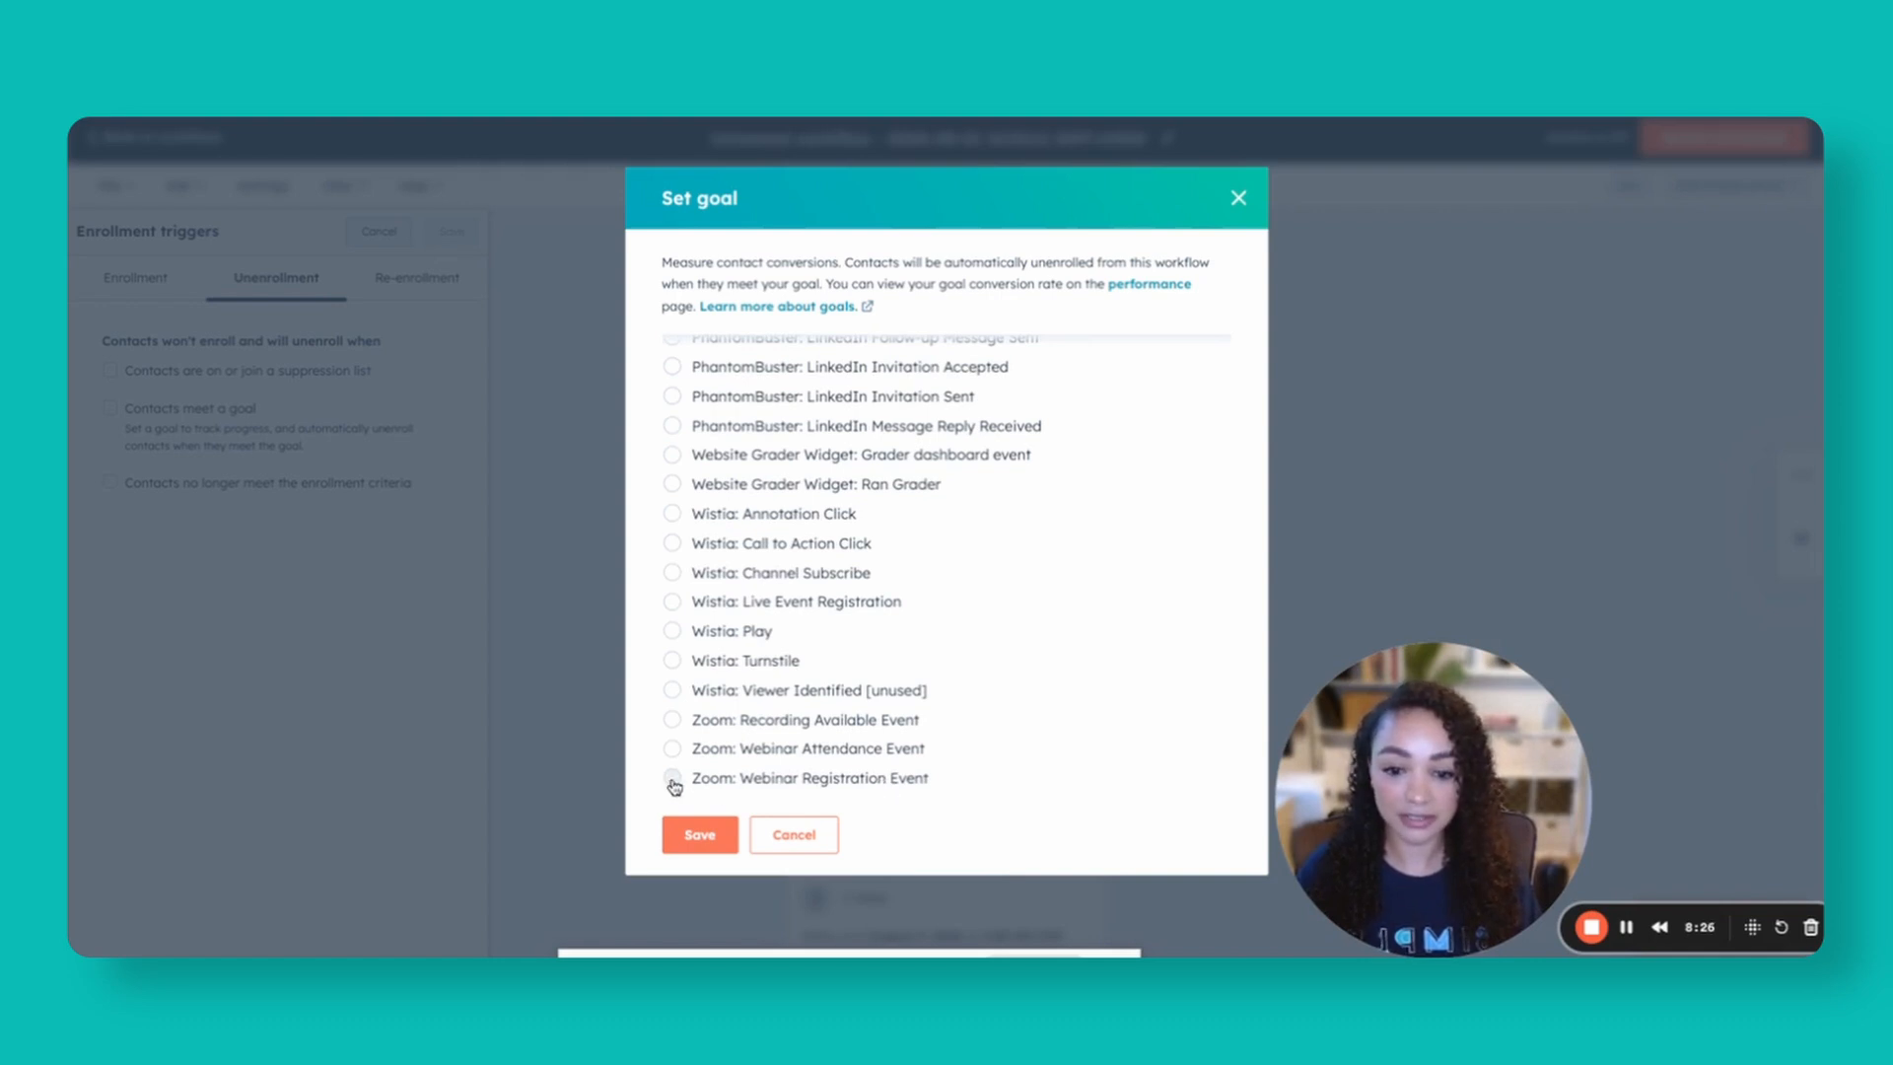
- Set the goal to Zoom webinar registration with Webinar Id equal to any of 123456 and save it
{"action": "left_click", "coordinate": [715, 778]}
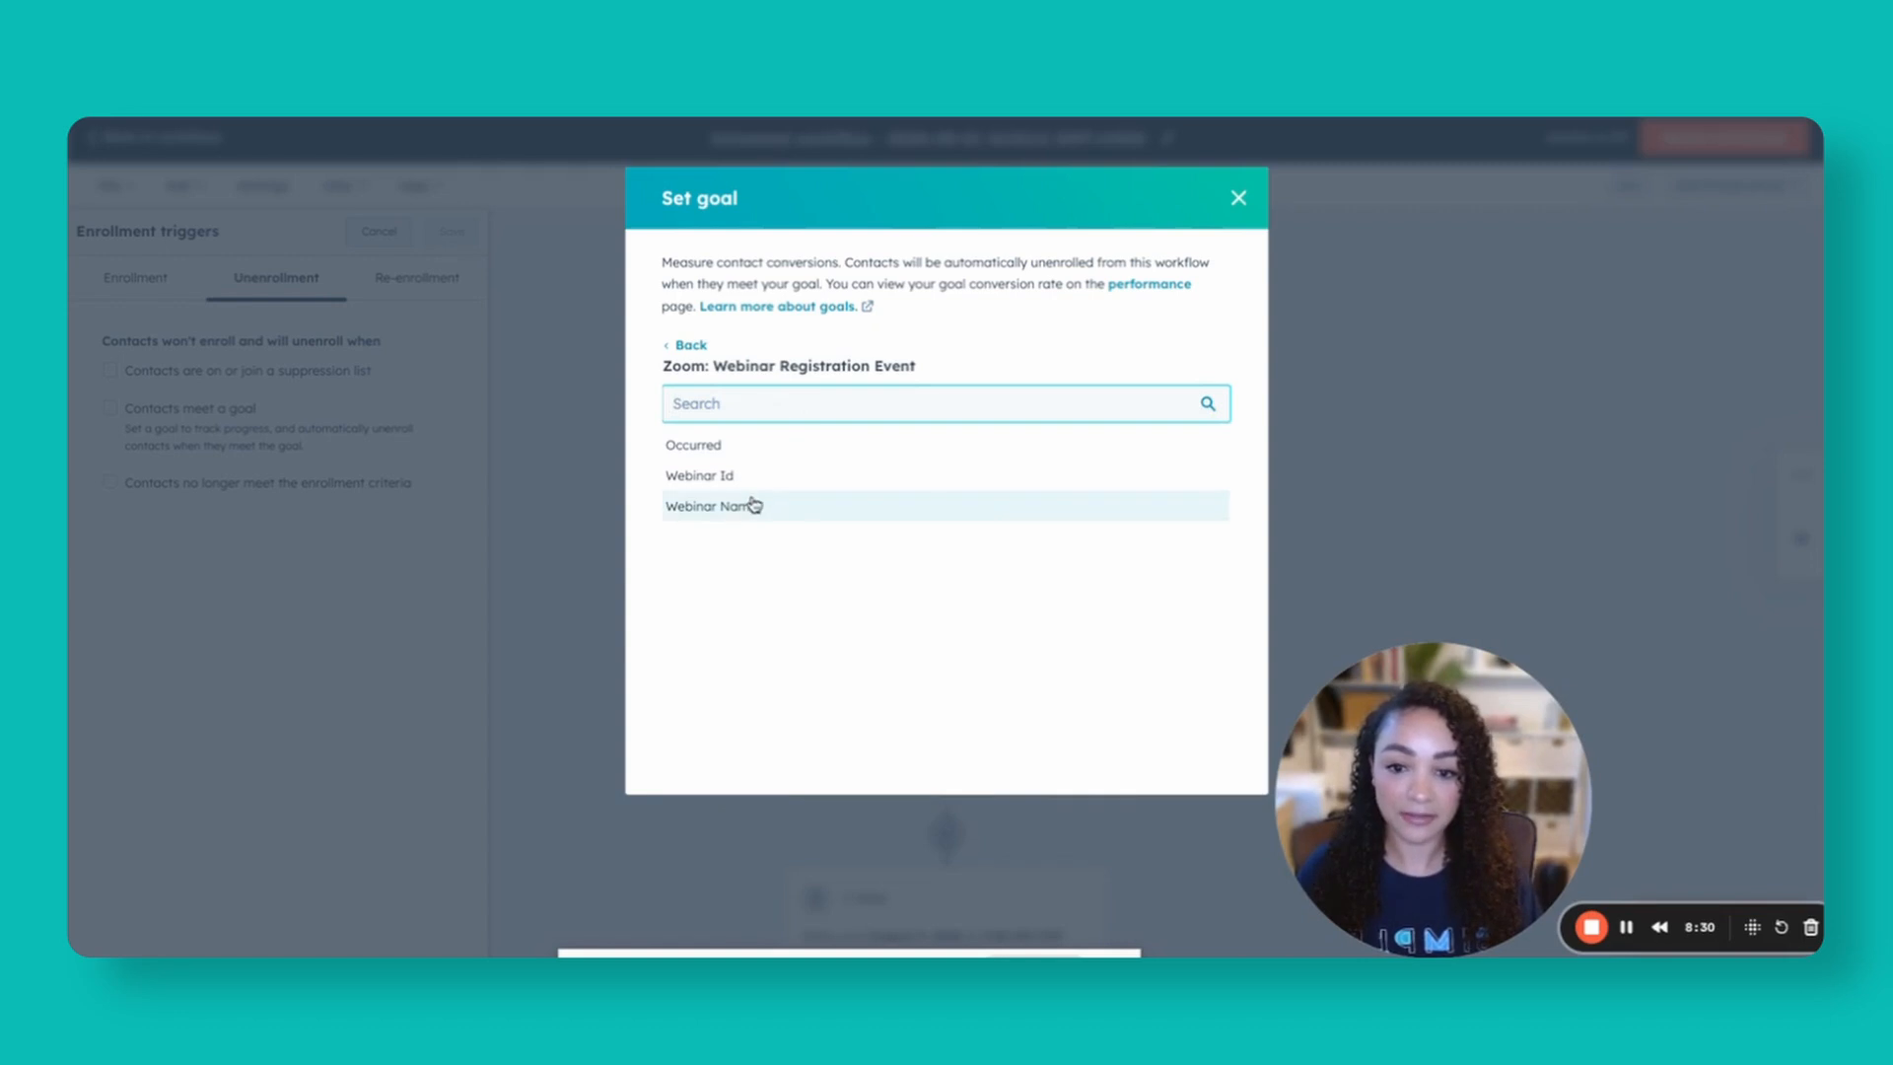
{"action": "left_click", "coordinate": [700, 476]}
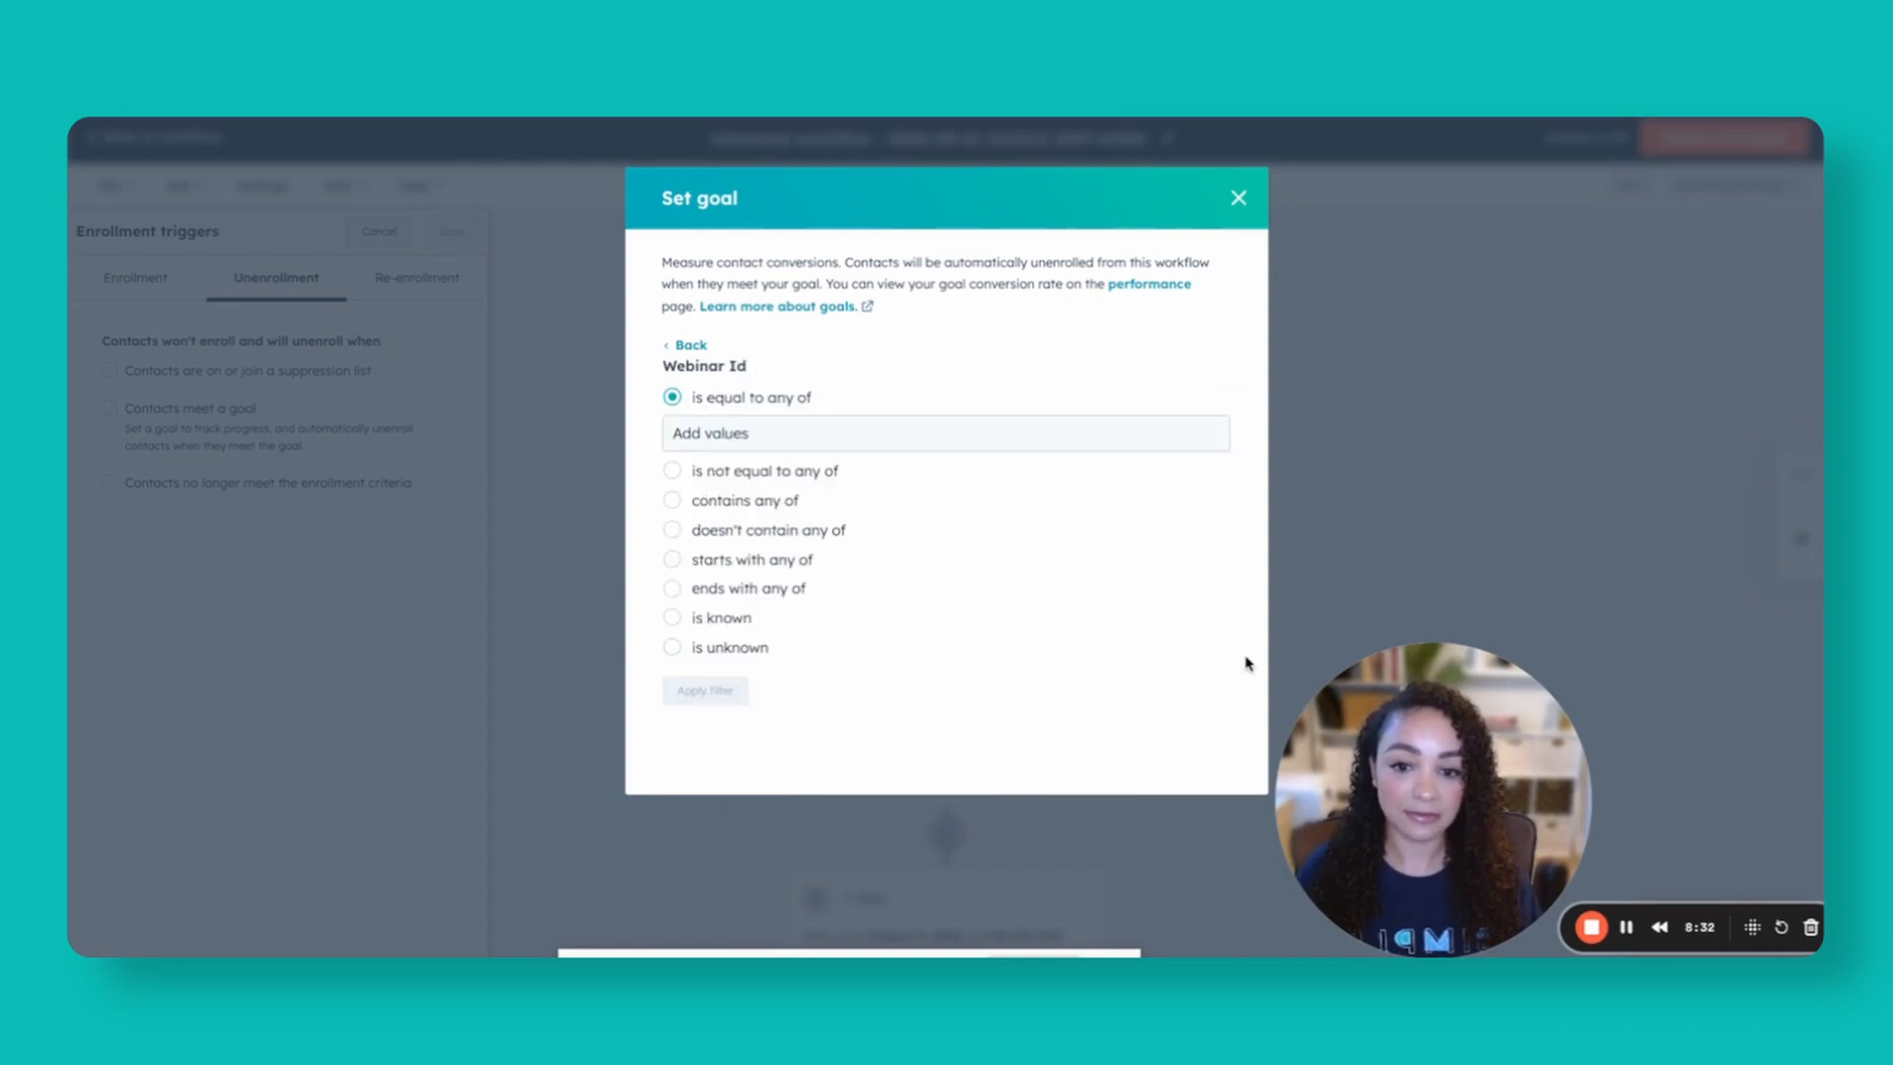
{"action": "left_click", "coordinate": [736, 434]}
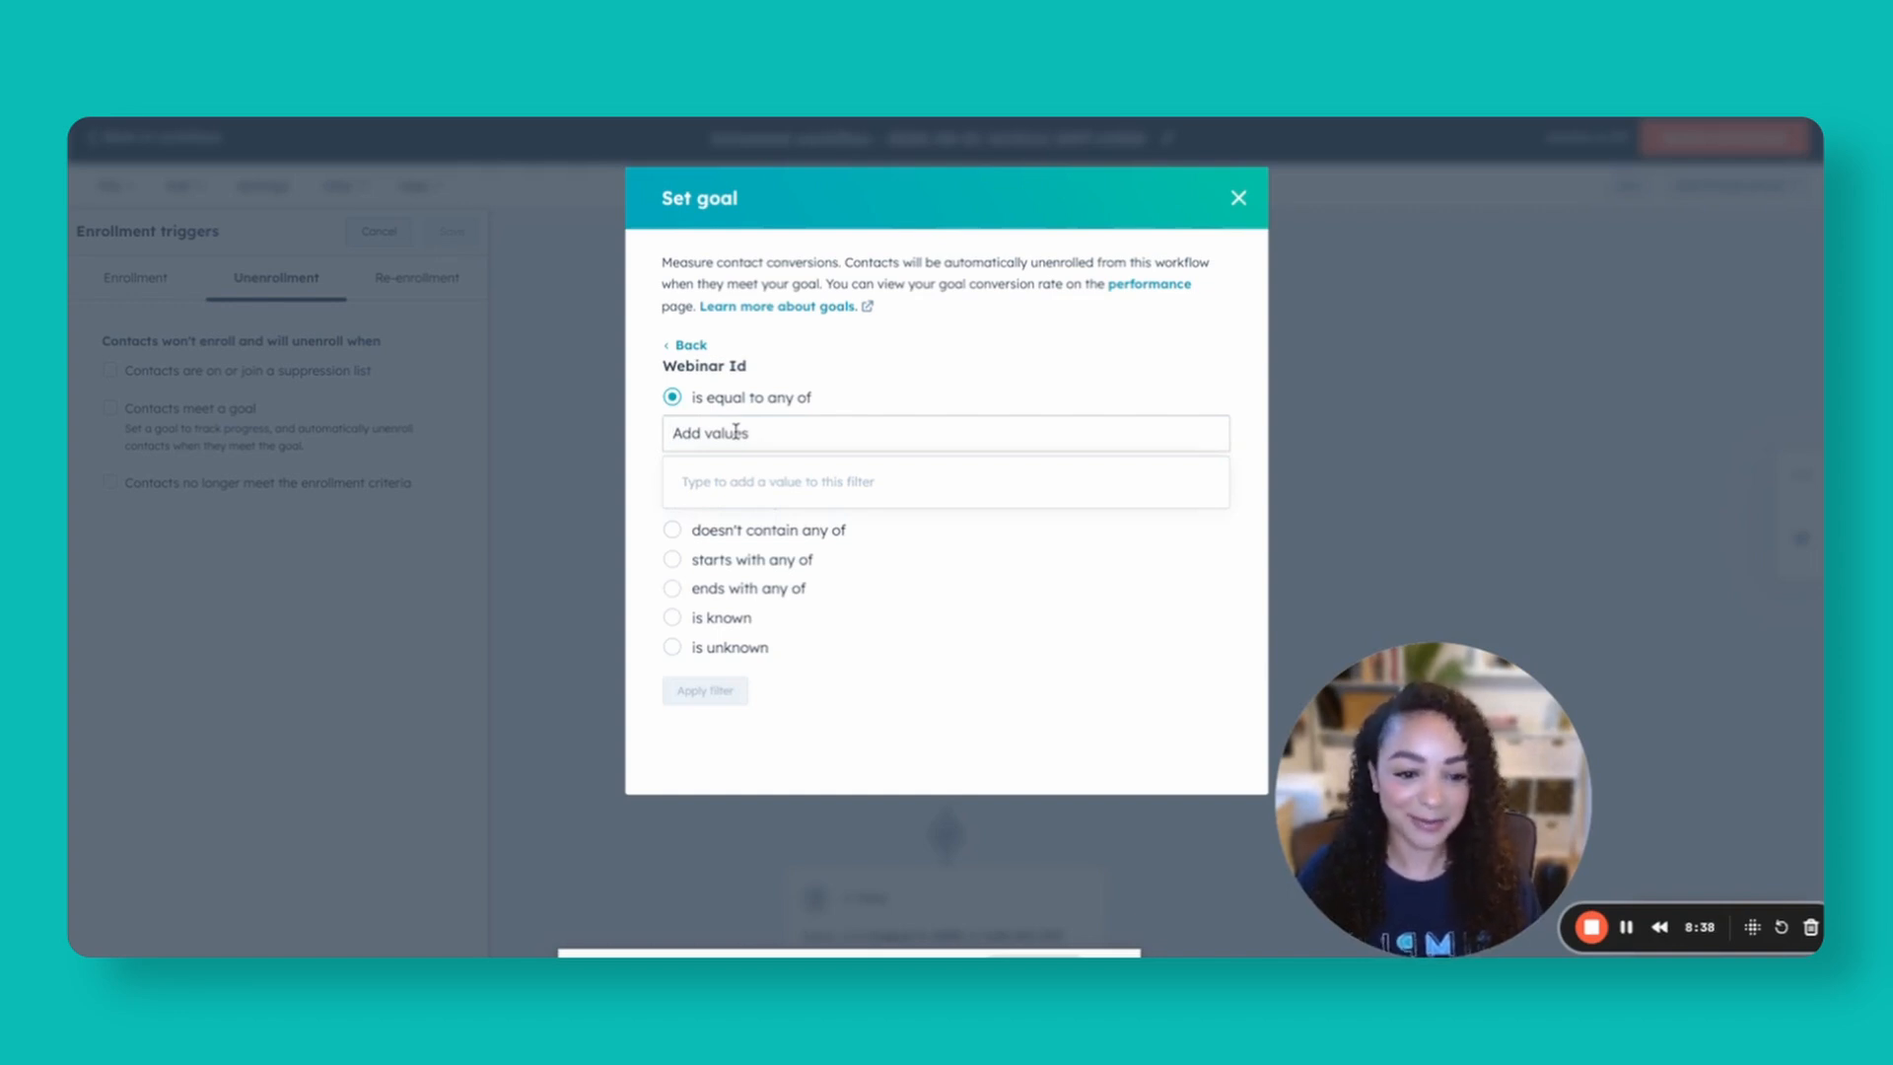
{"action": "type", "text": "123456"}
{"action": "key", "text": "Return"}
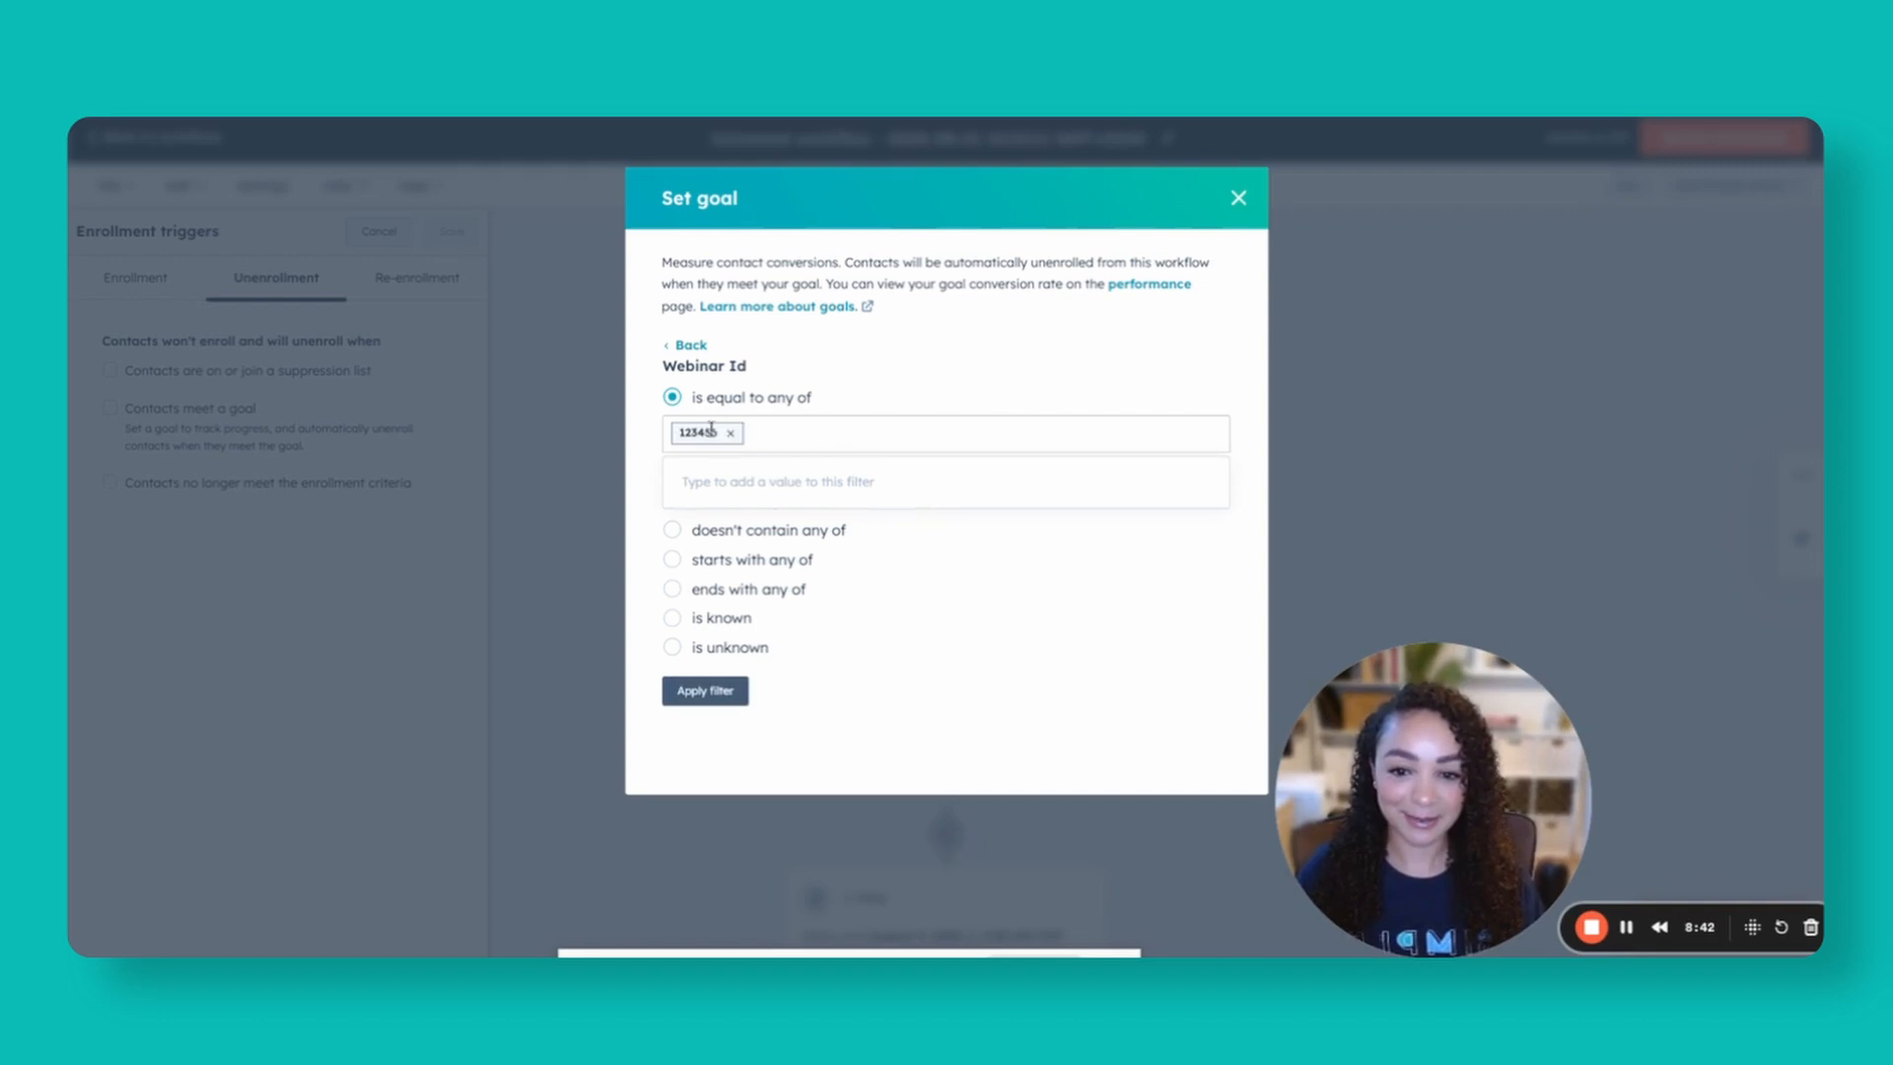
{"action": "left_click", "coordinate": [704, 690]}
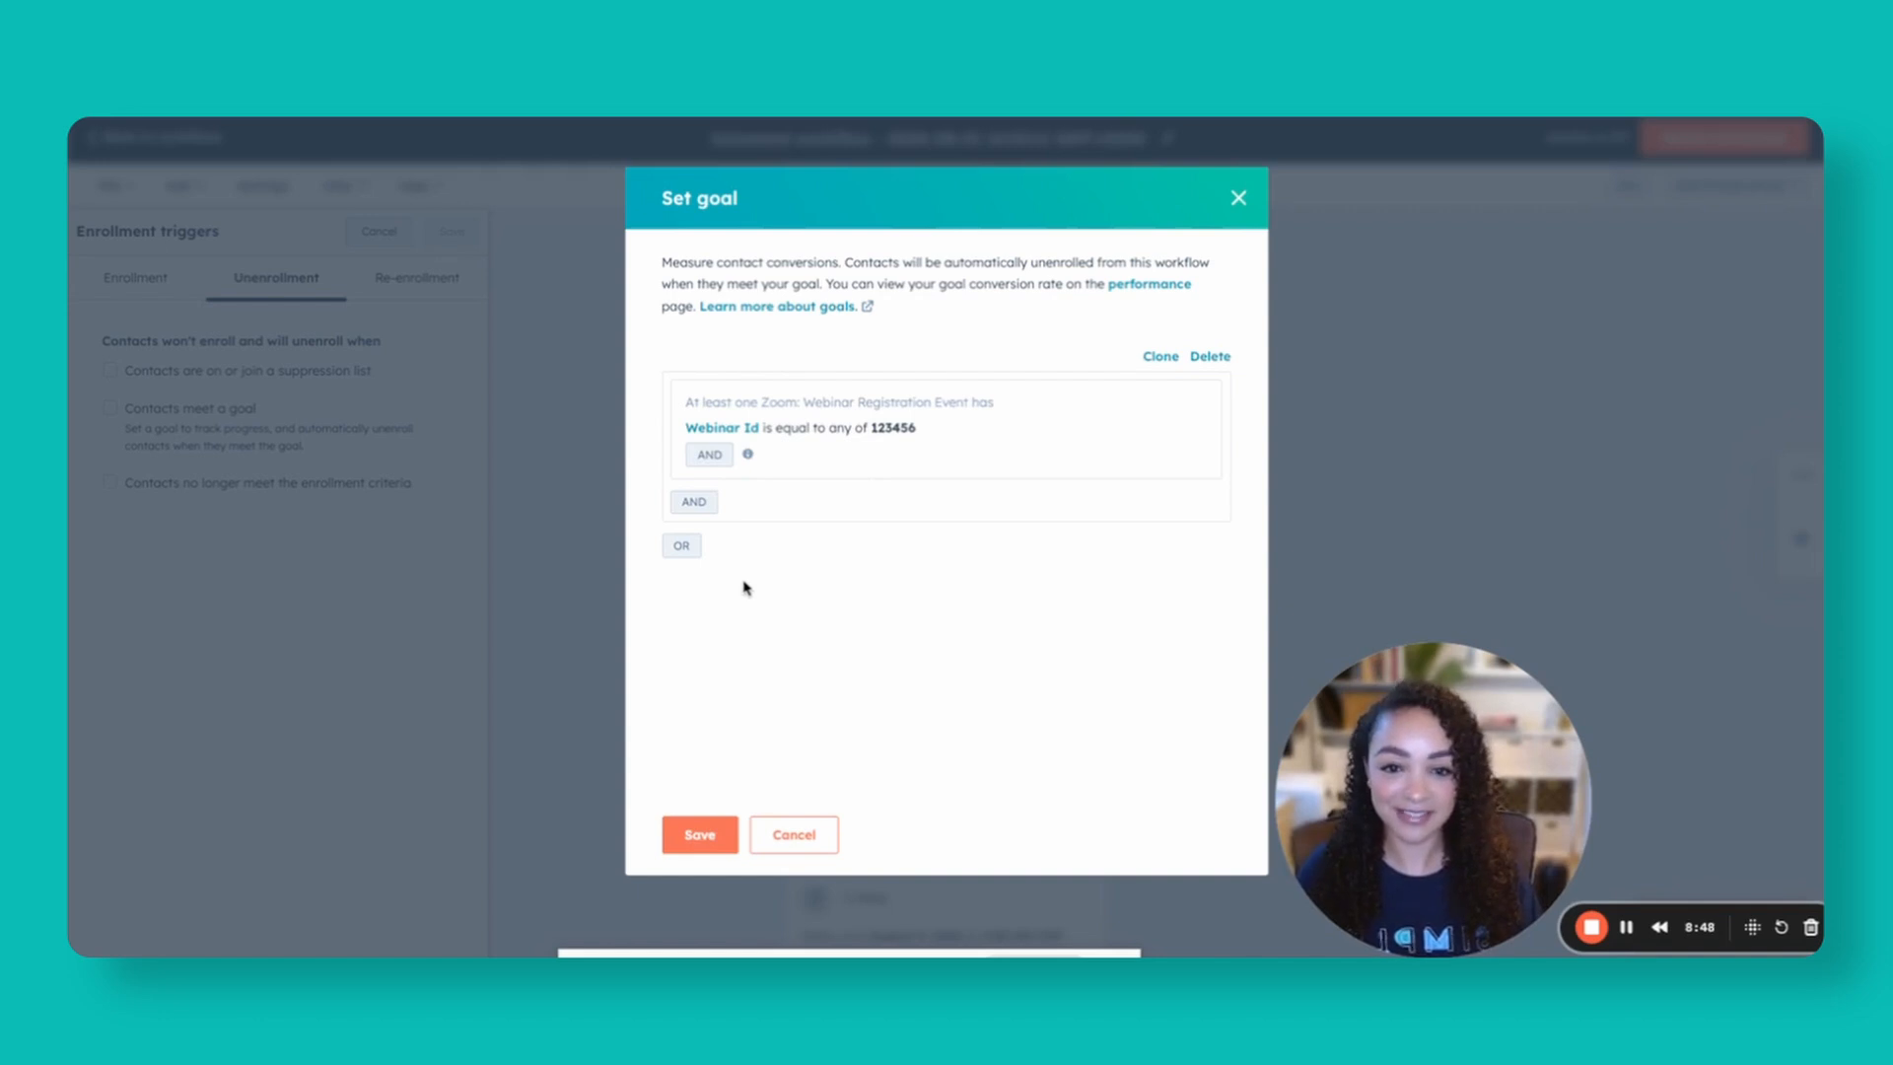
{"action": "left_click", "coordinate": [700, 835]}
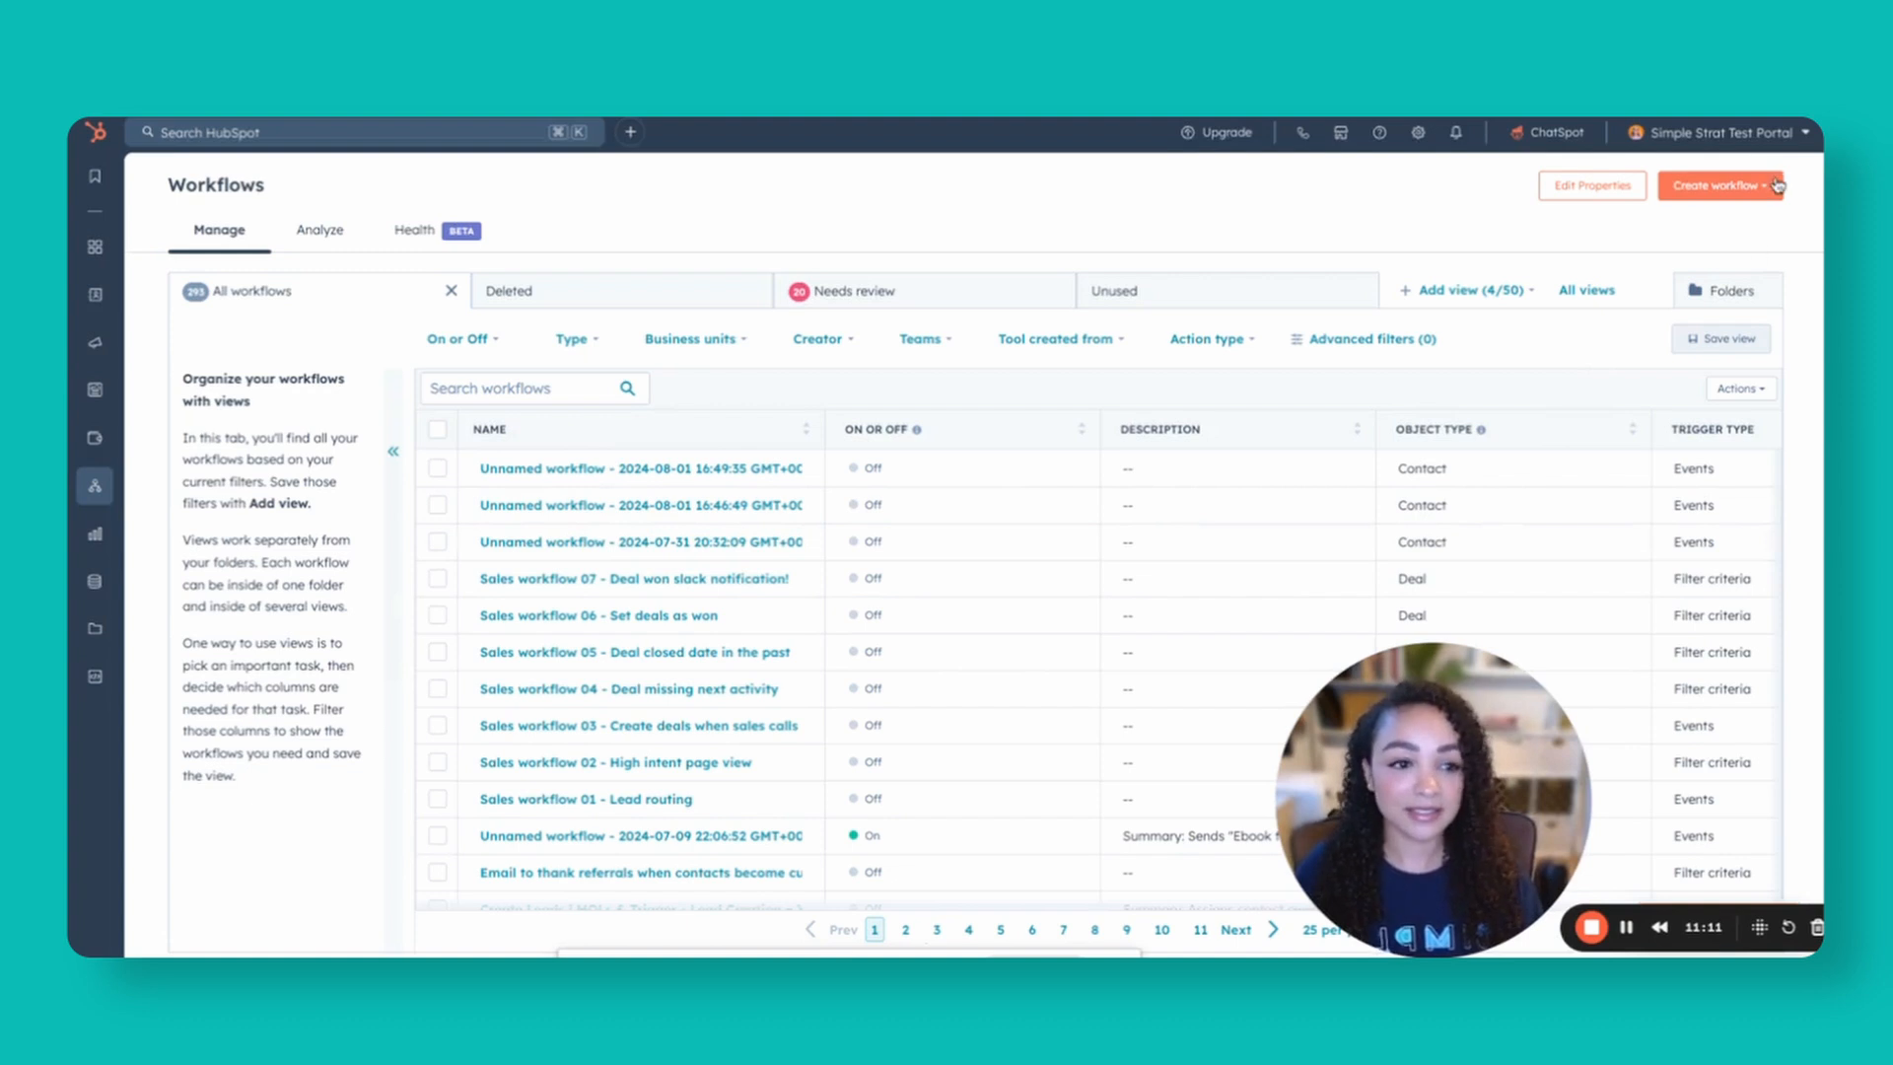
- From the workflows list, create another workflow from scratch
{"action": "left_click", "coordinate": [1720, 184]}
{"action": "left_click", "coordinate": [1701, 225]}
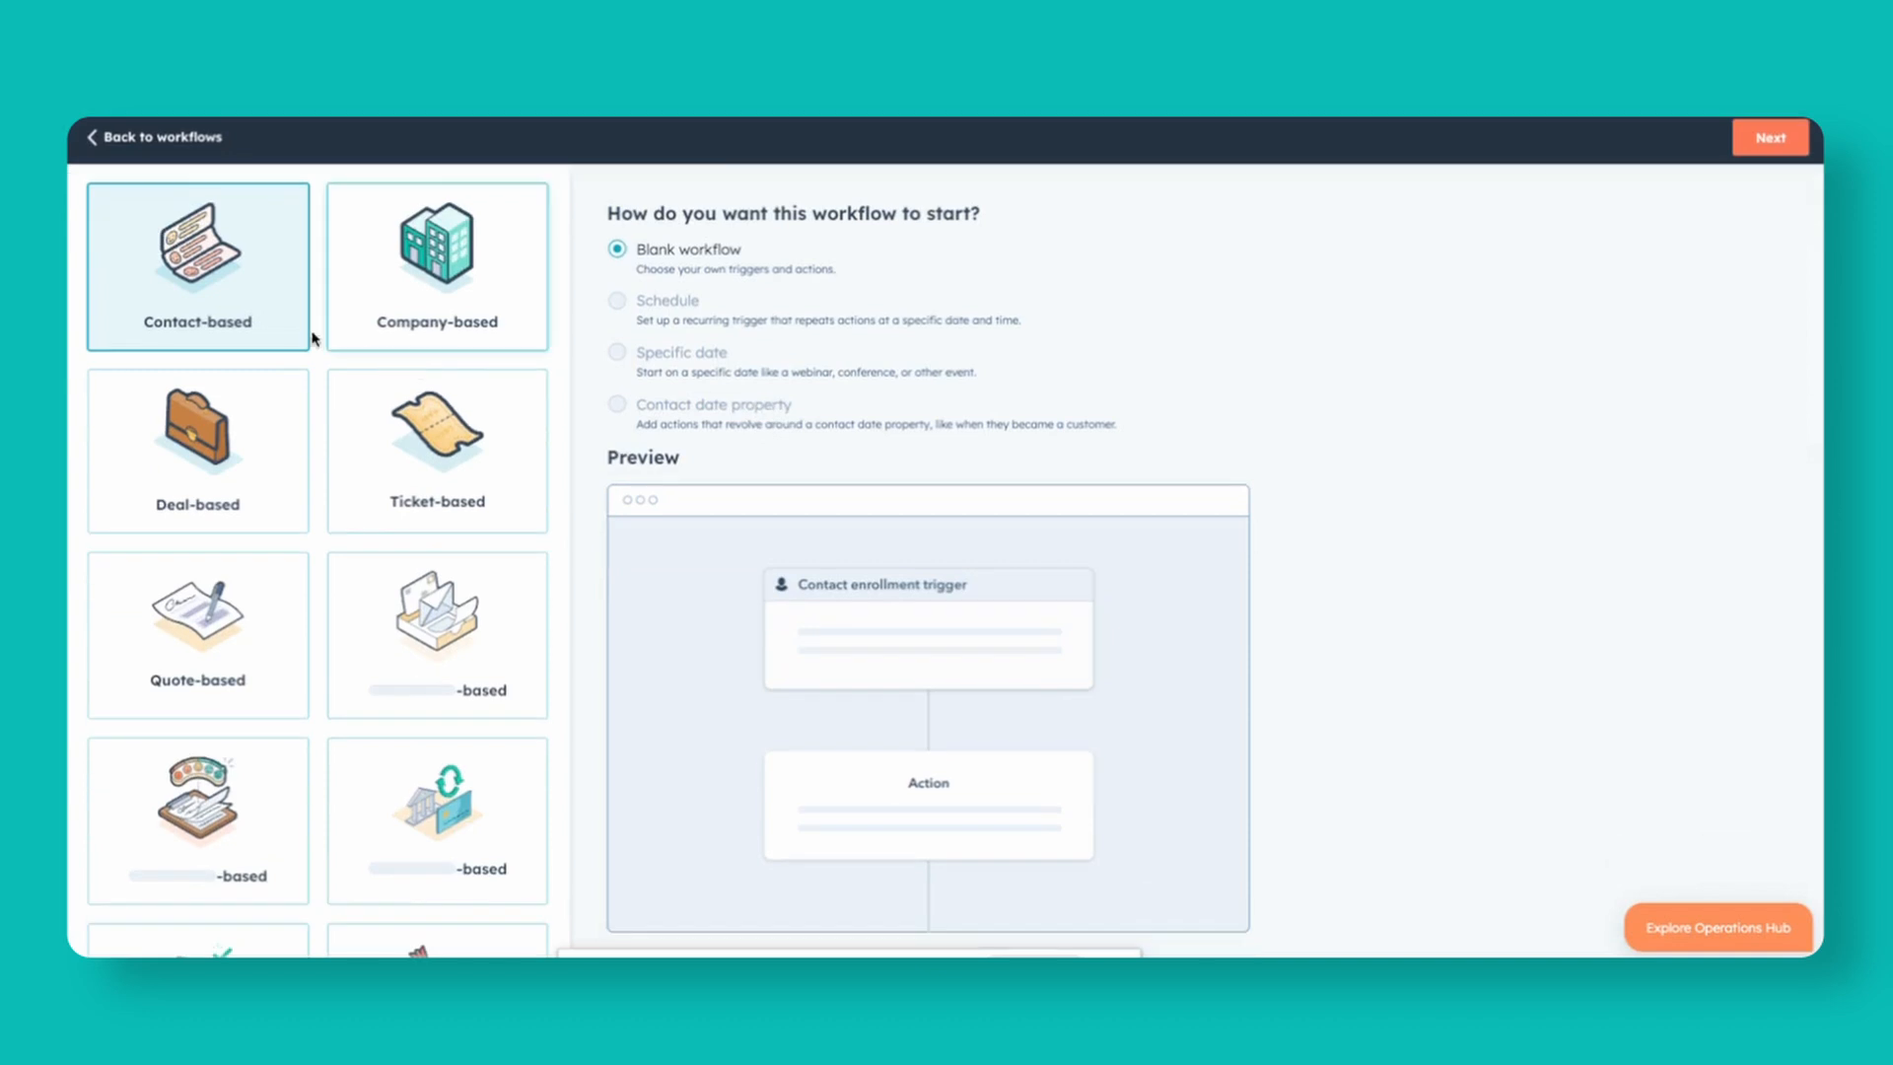
- Confirm the blank contact-based workflow and add a filter-criteria trigger of HubSpot score greater than 20
{"action": "left_click", "coordinate": [1767, 141]}
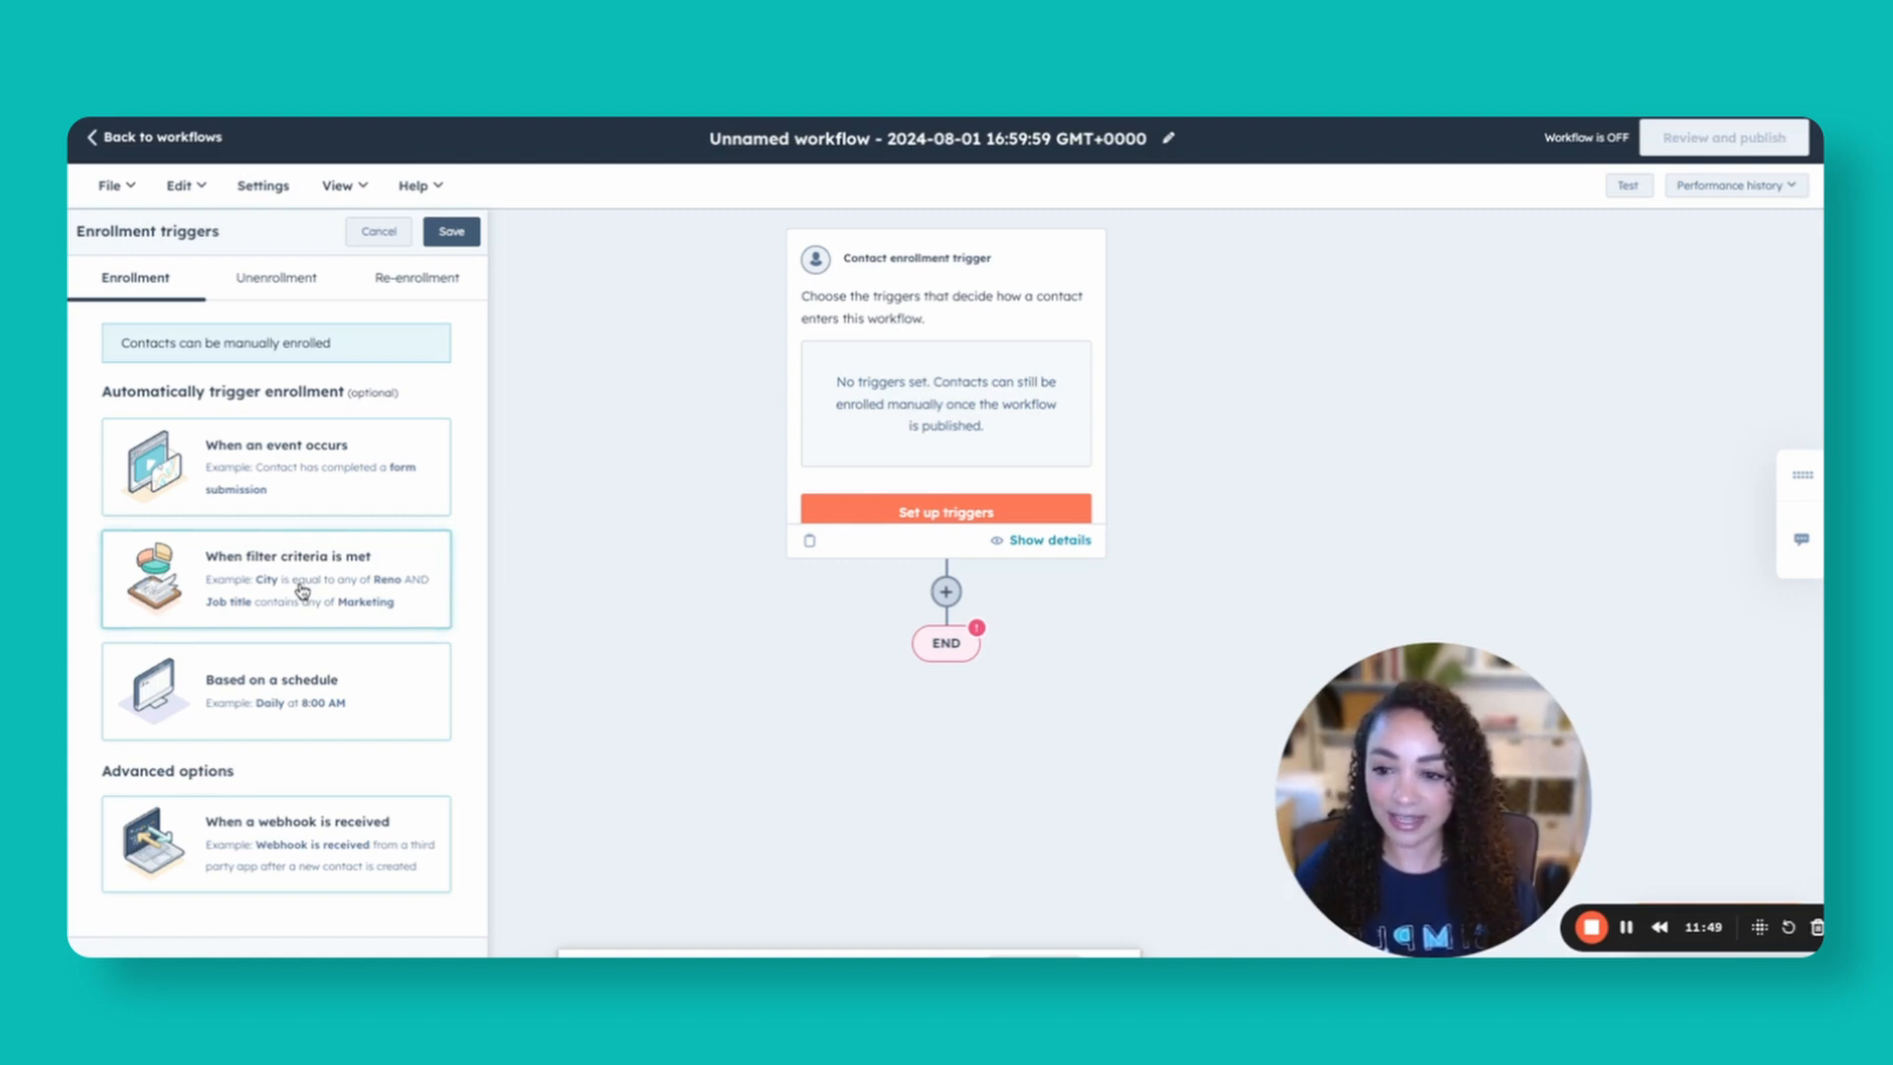
{"action": "left_click", "coordinate": [281, 574]}
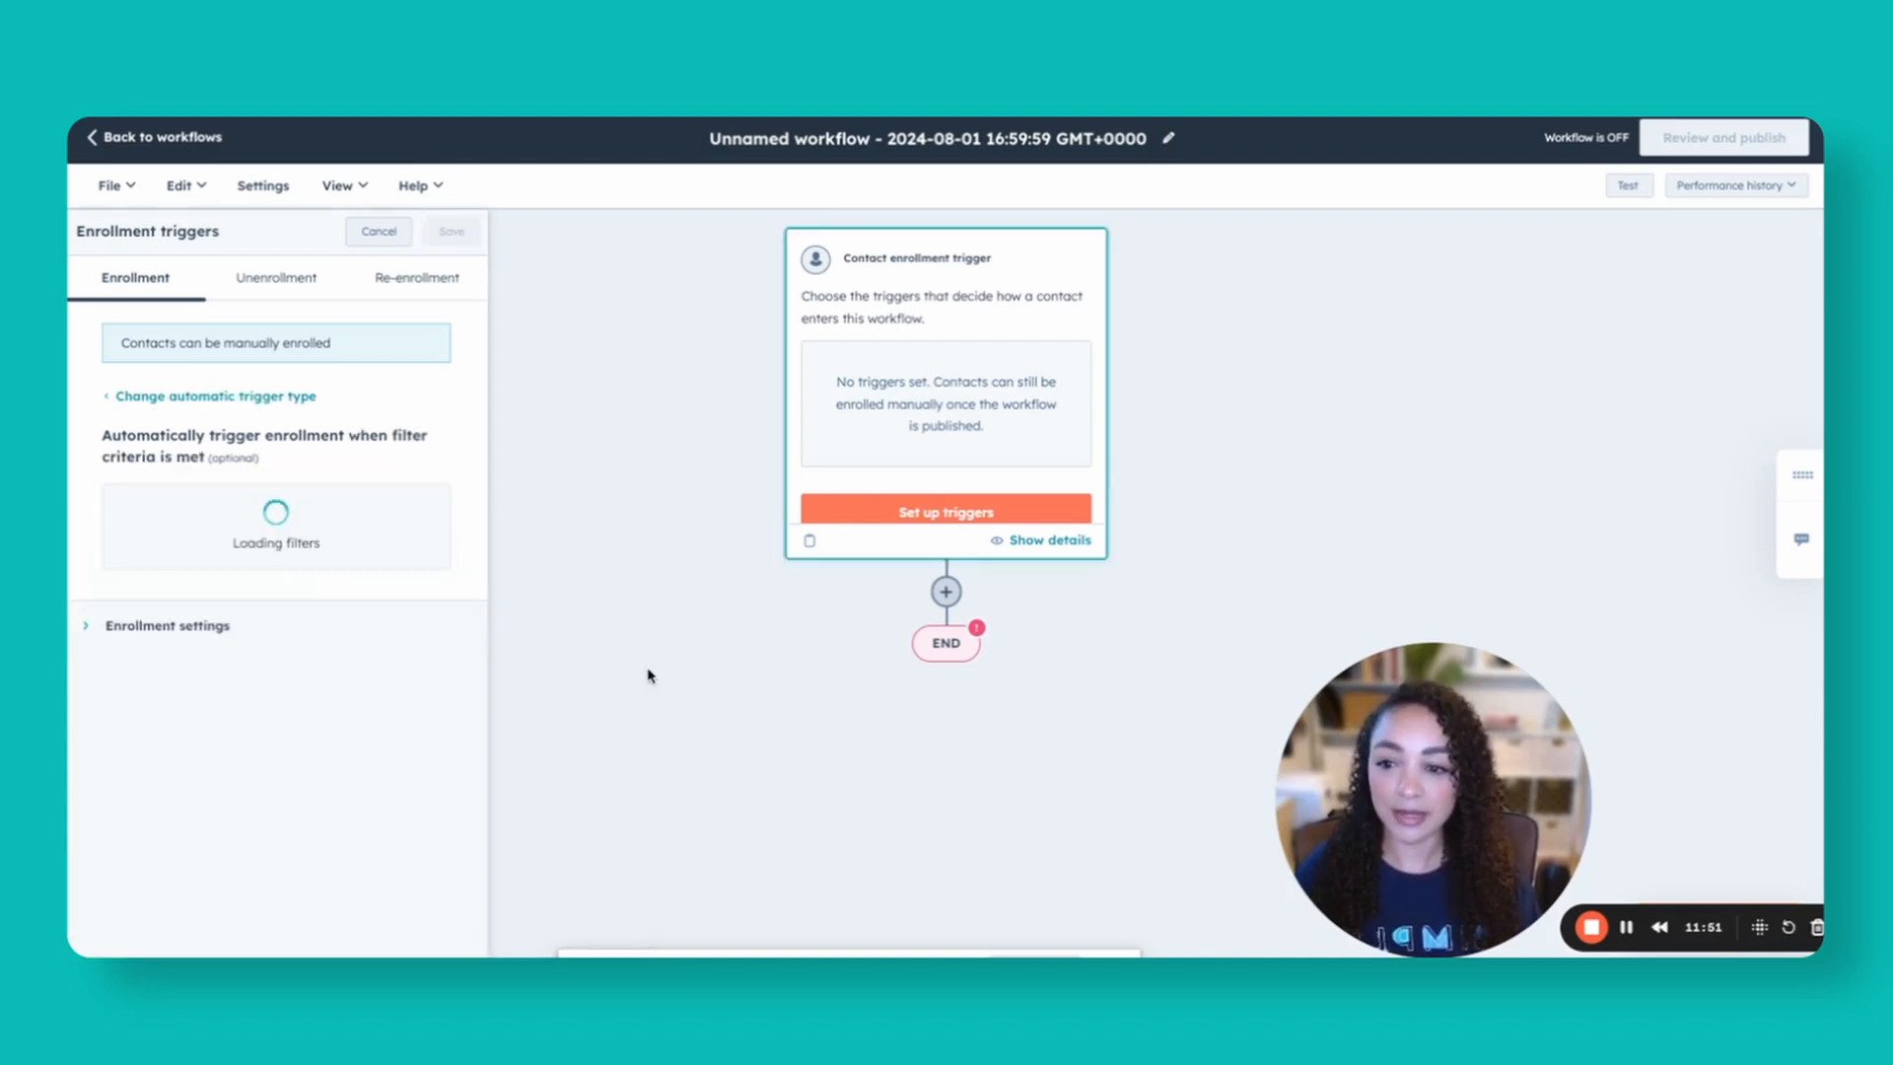
{"action": "left_click", "coordinate": [488, 423]}
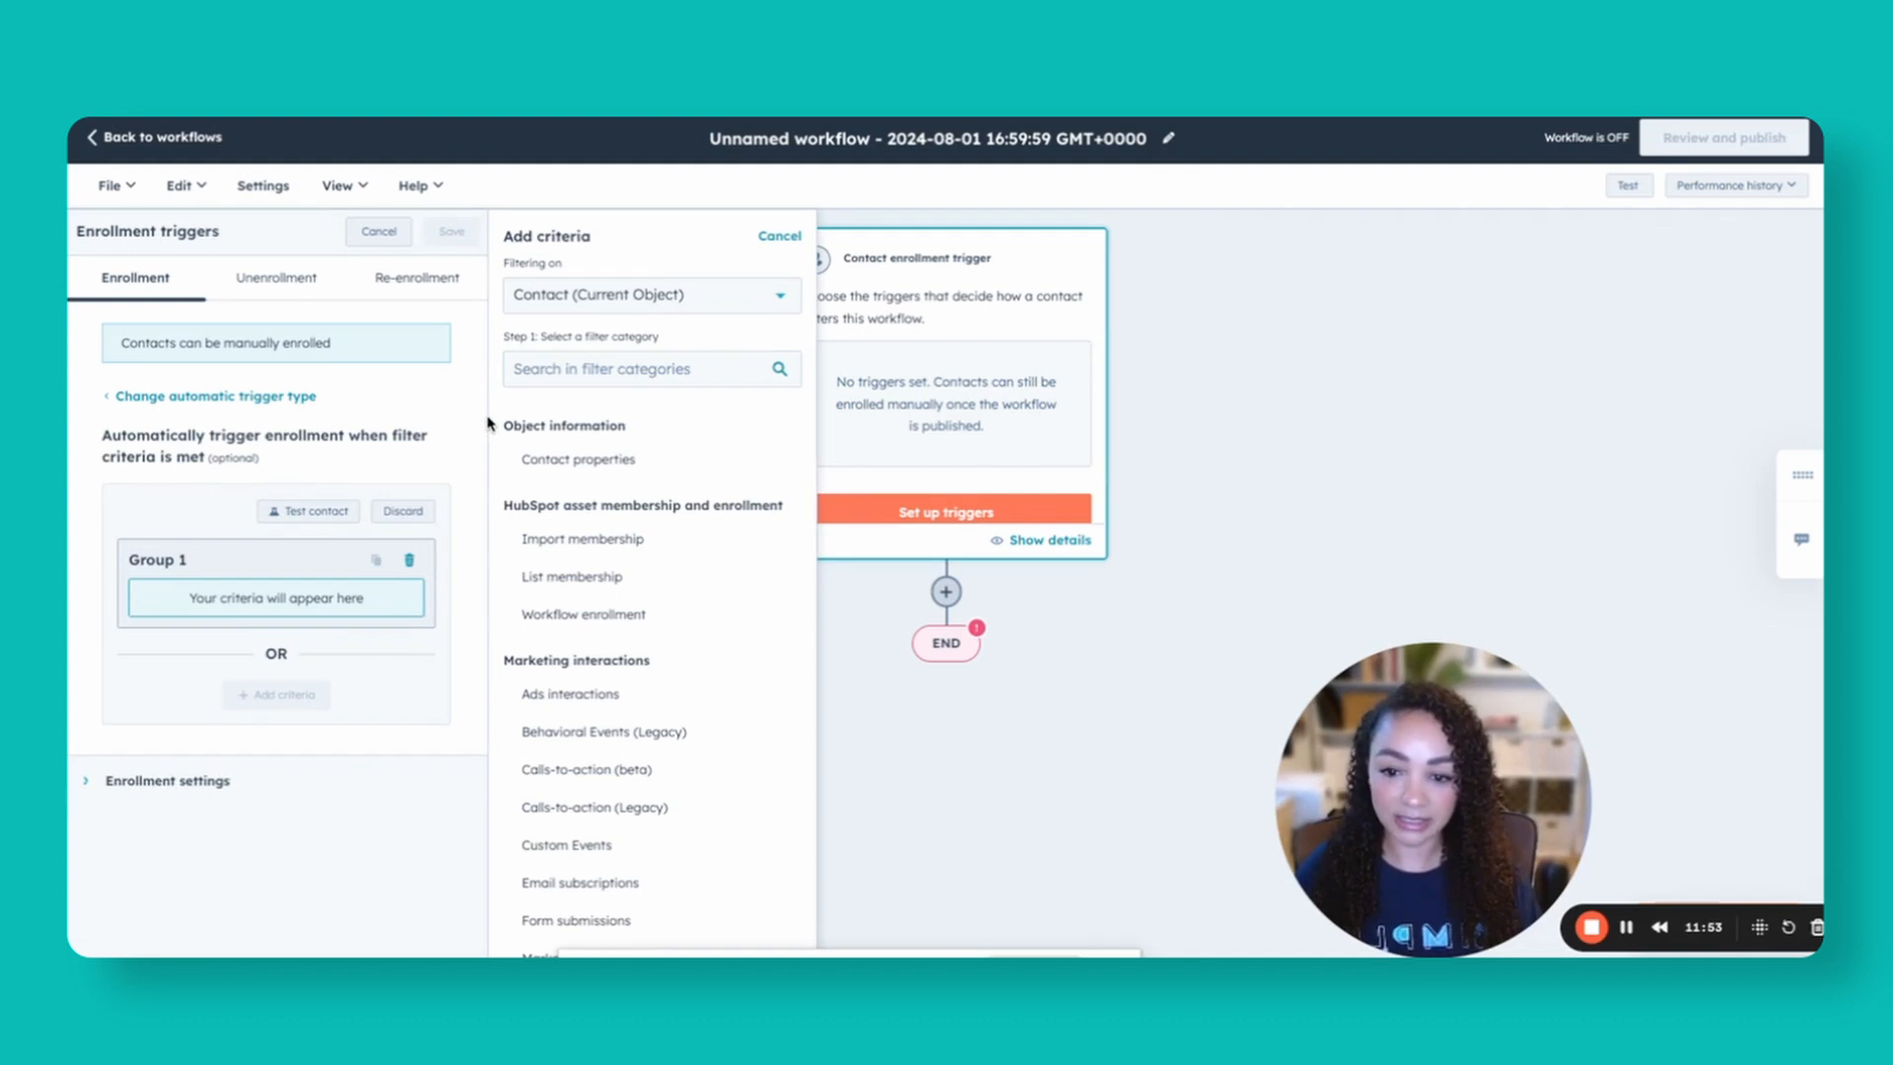
{"action": "left_click", "coordinate": [578, 460]}
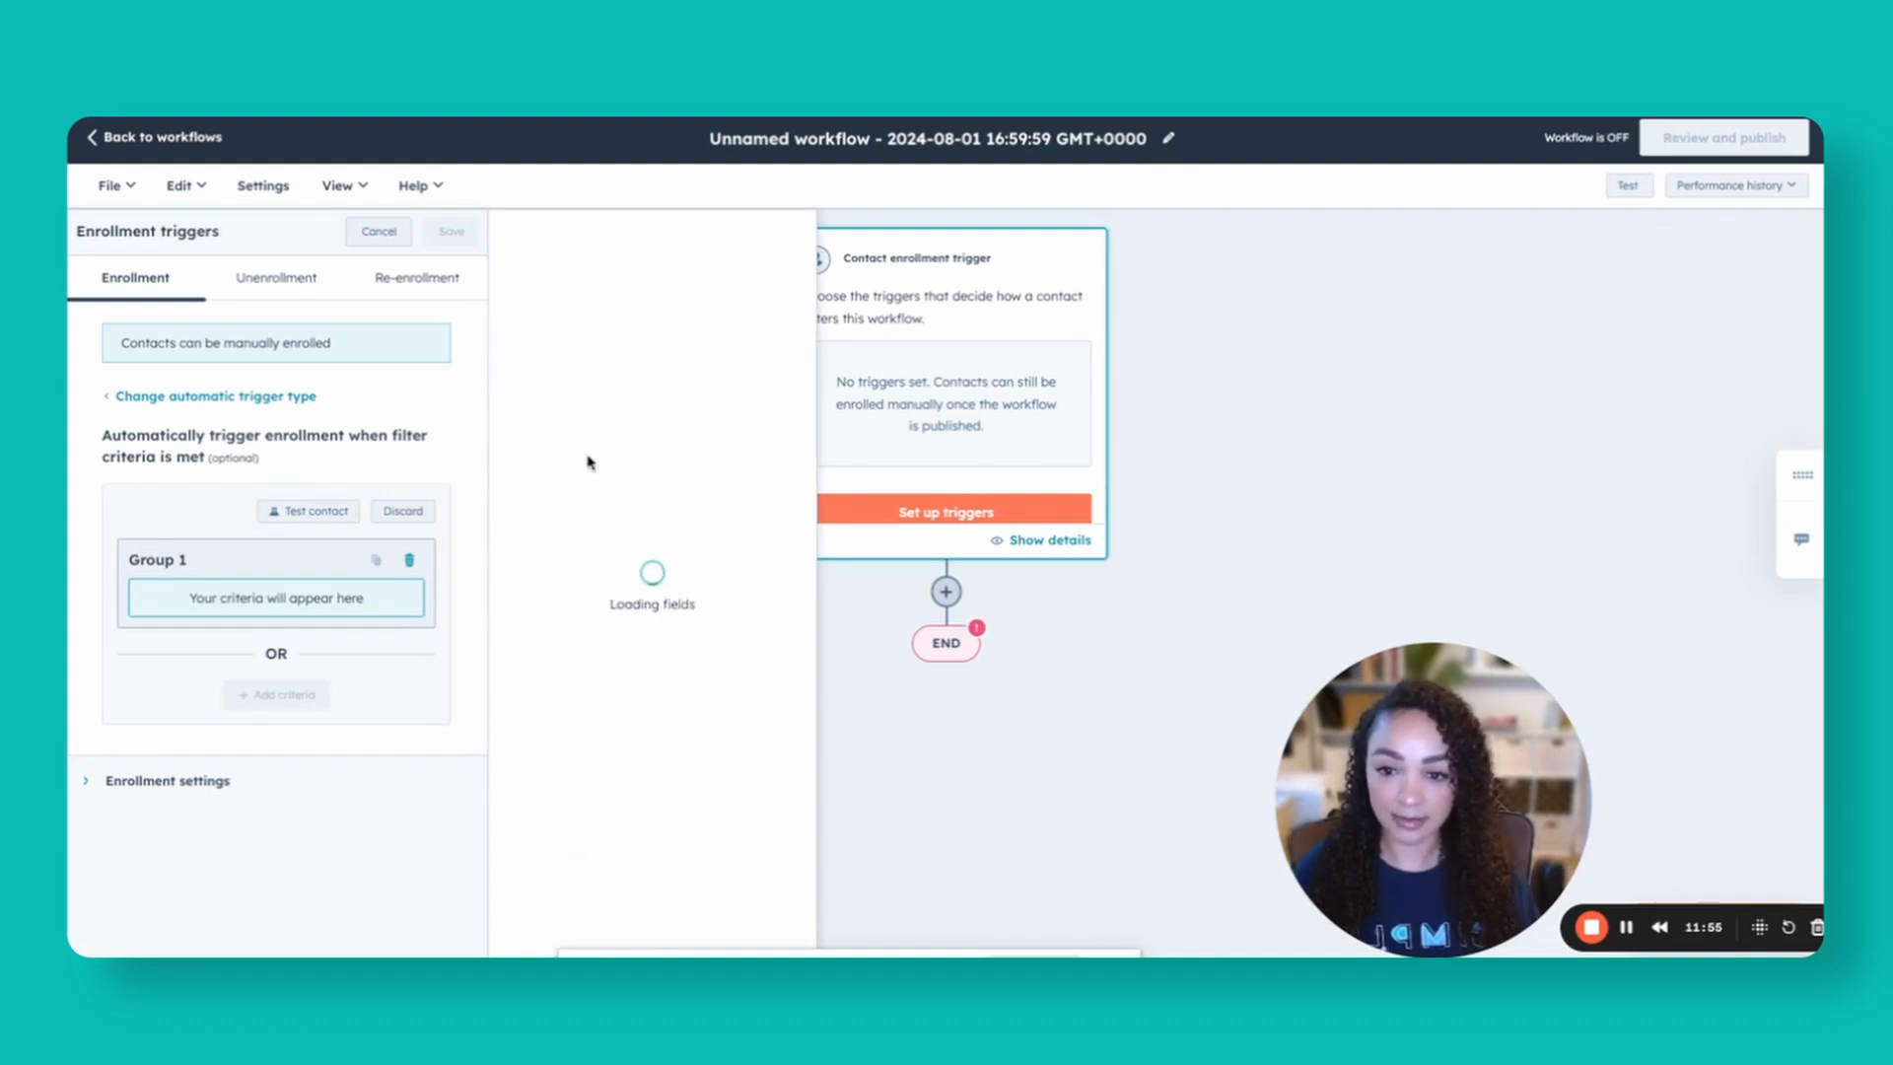
{"action": "type", "text": "hubs"}
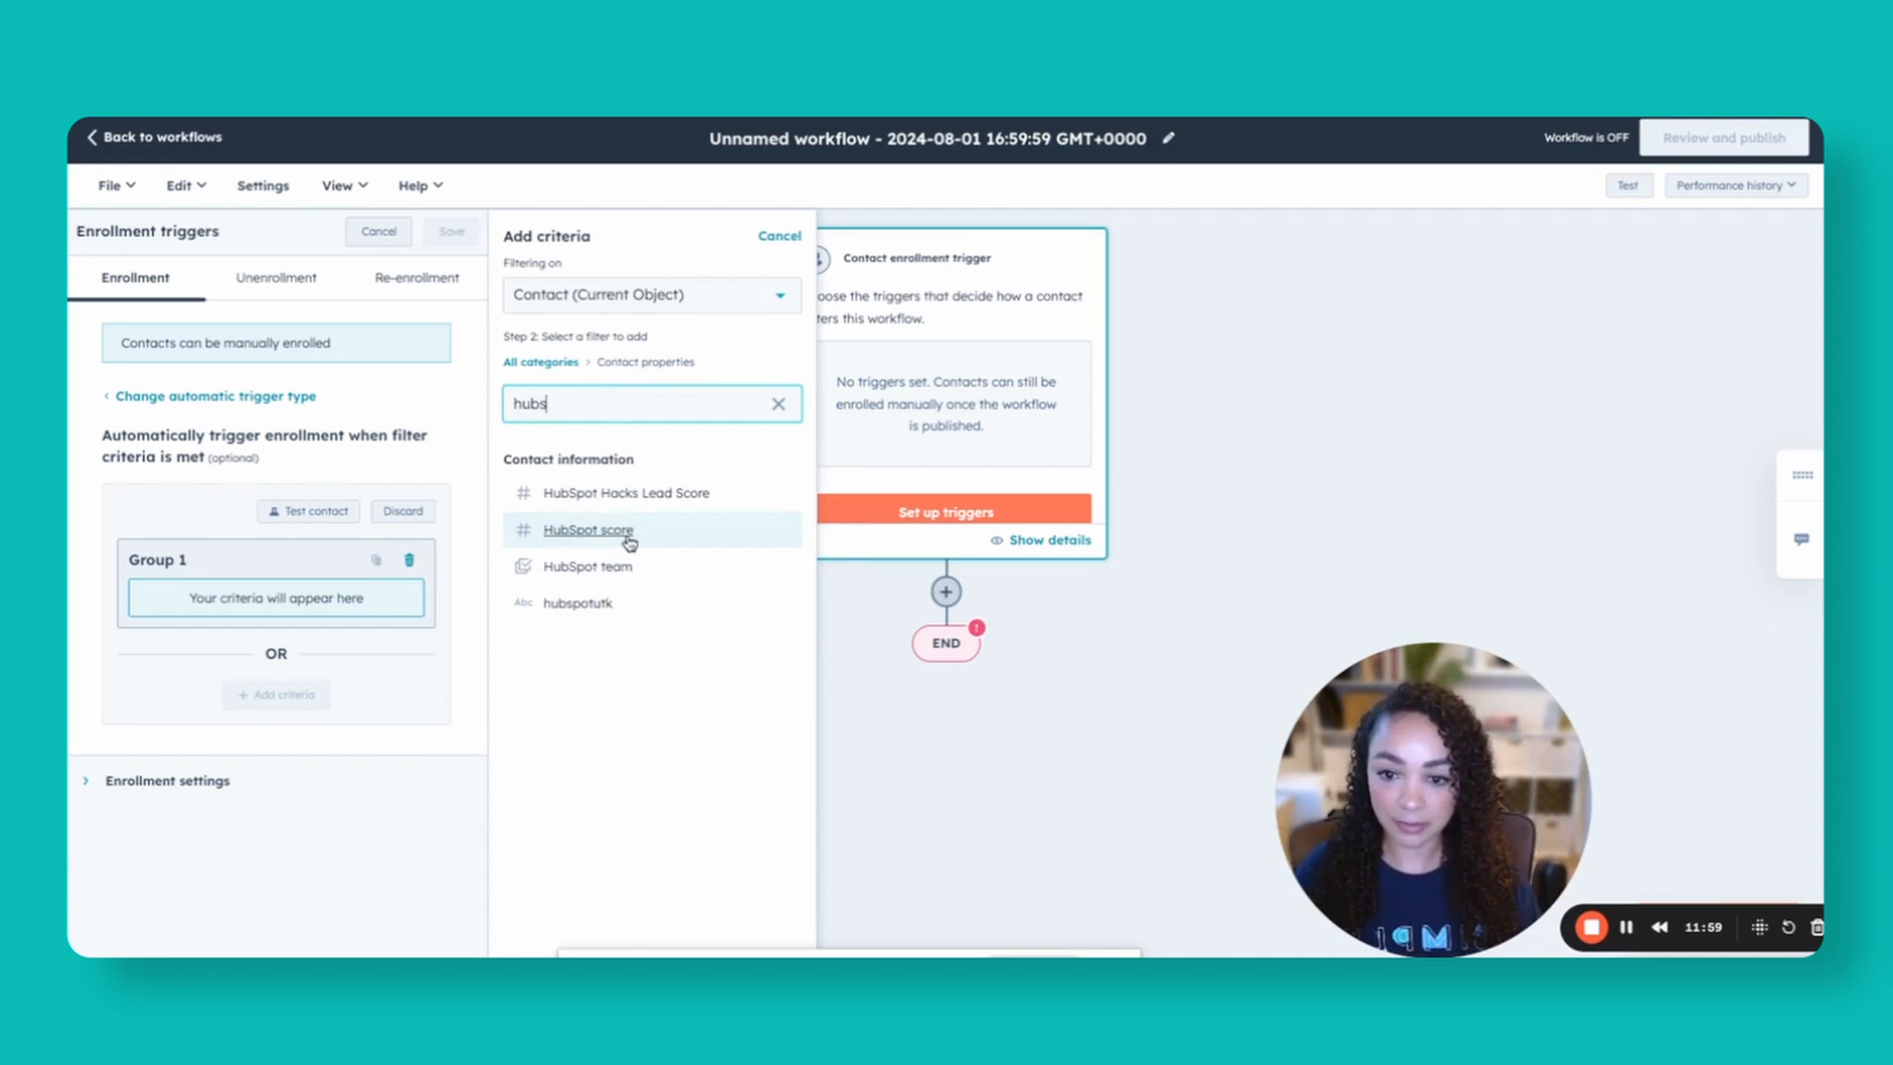
{"action": "left_click", "coordinate": [588, 529]}
{"action": "left_click", "coordinate": [651, 315]}
{"action": "scroll", "coordinate": [639, 484], "scroll_direction": "down", "scroll_amount": 2}
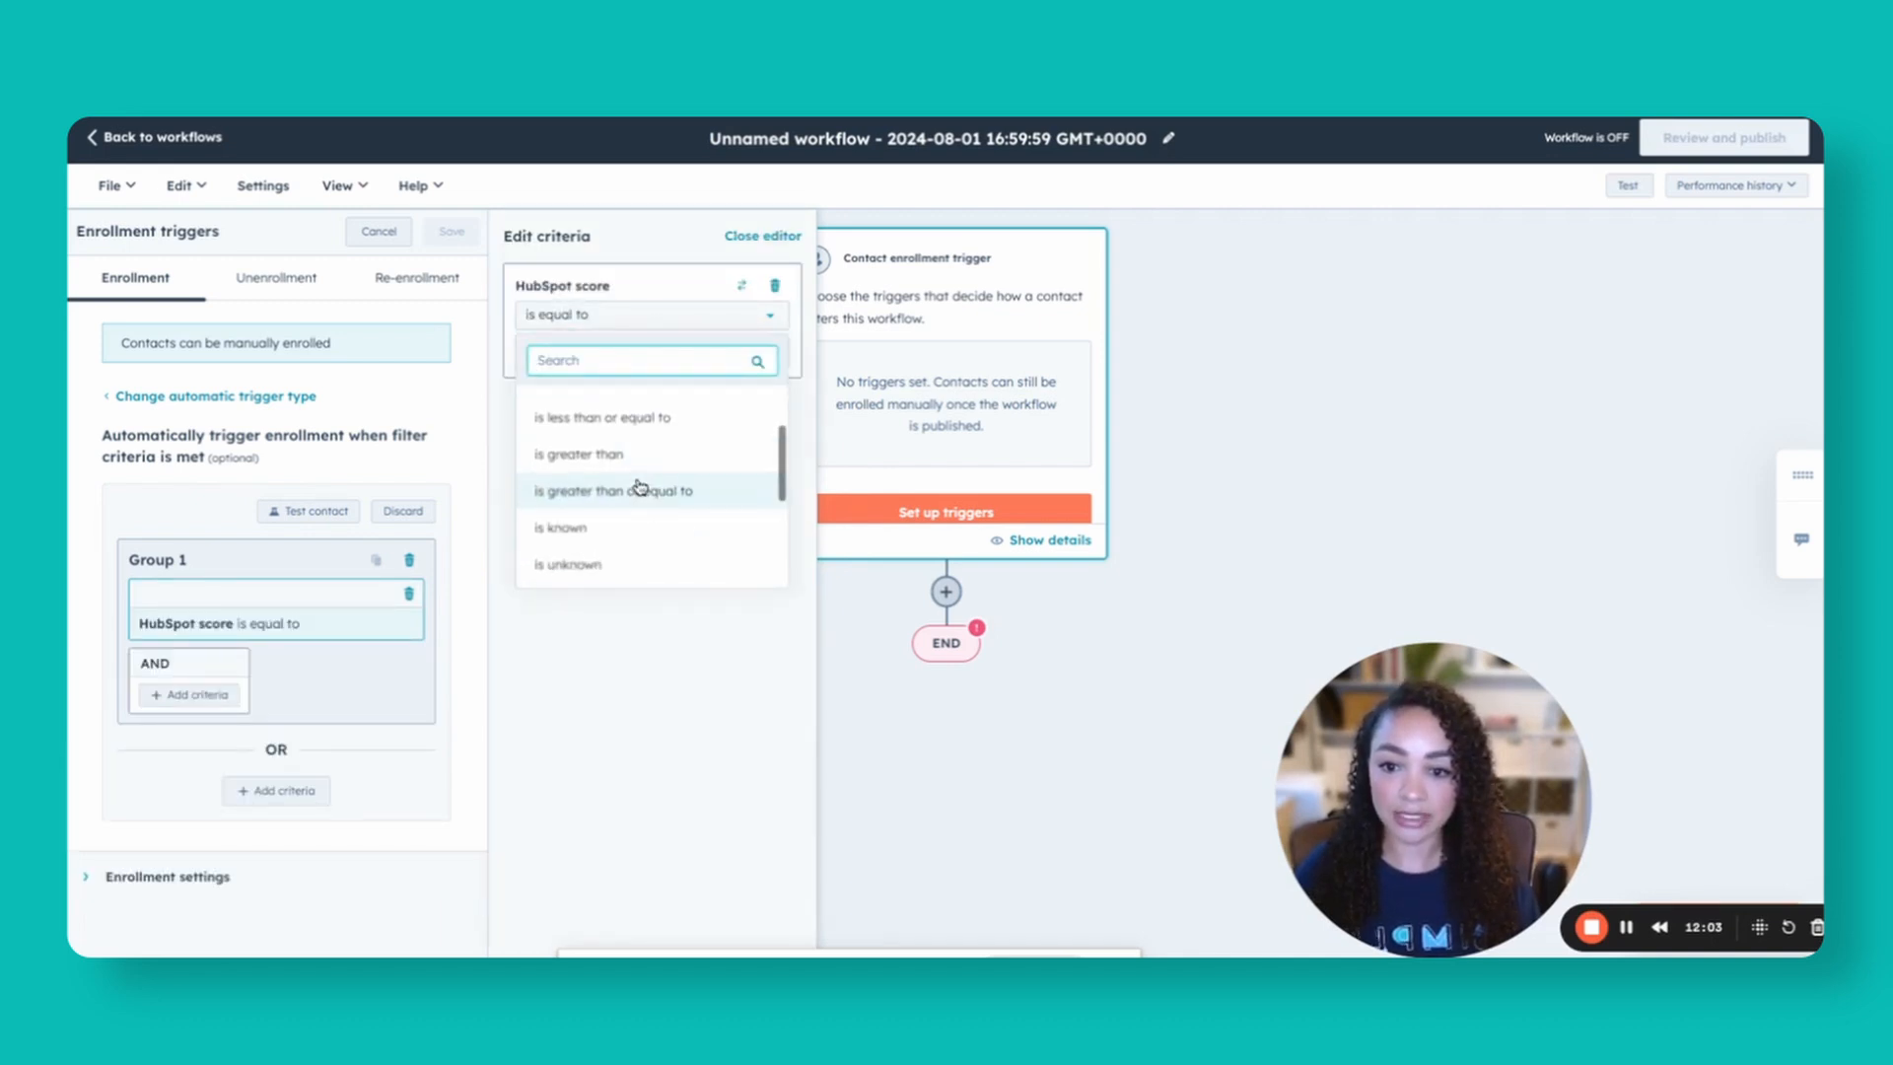
{"action": "left_click", "coordinate": [580, 459]}
{"action": "left_click", "coordinate": [652, 351]}
{"action": "type", "text": "20"}
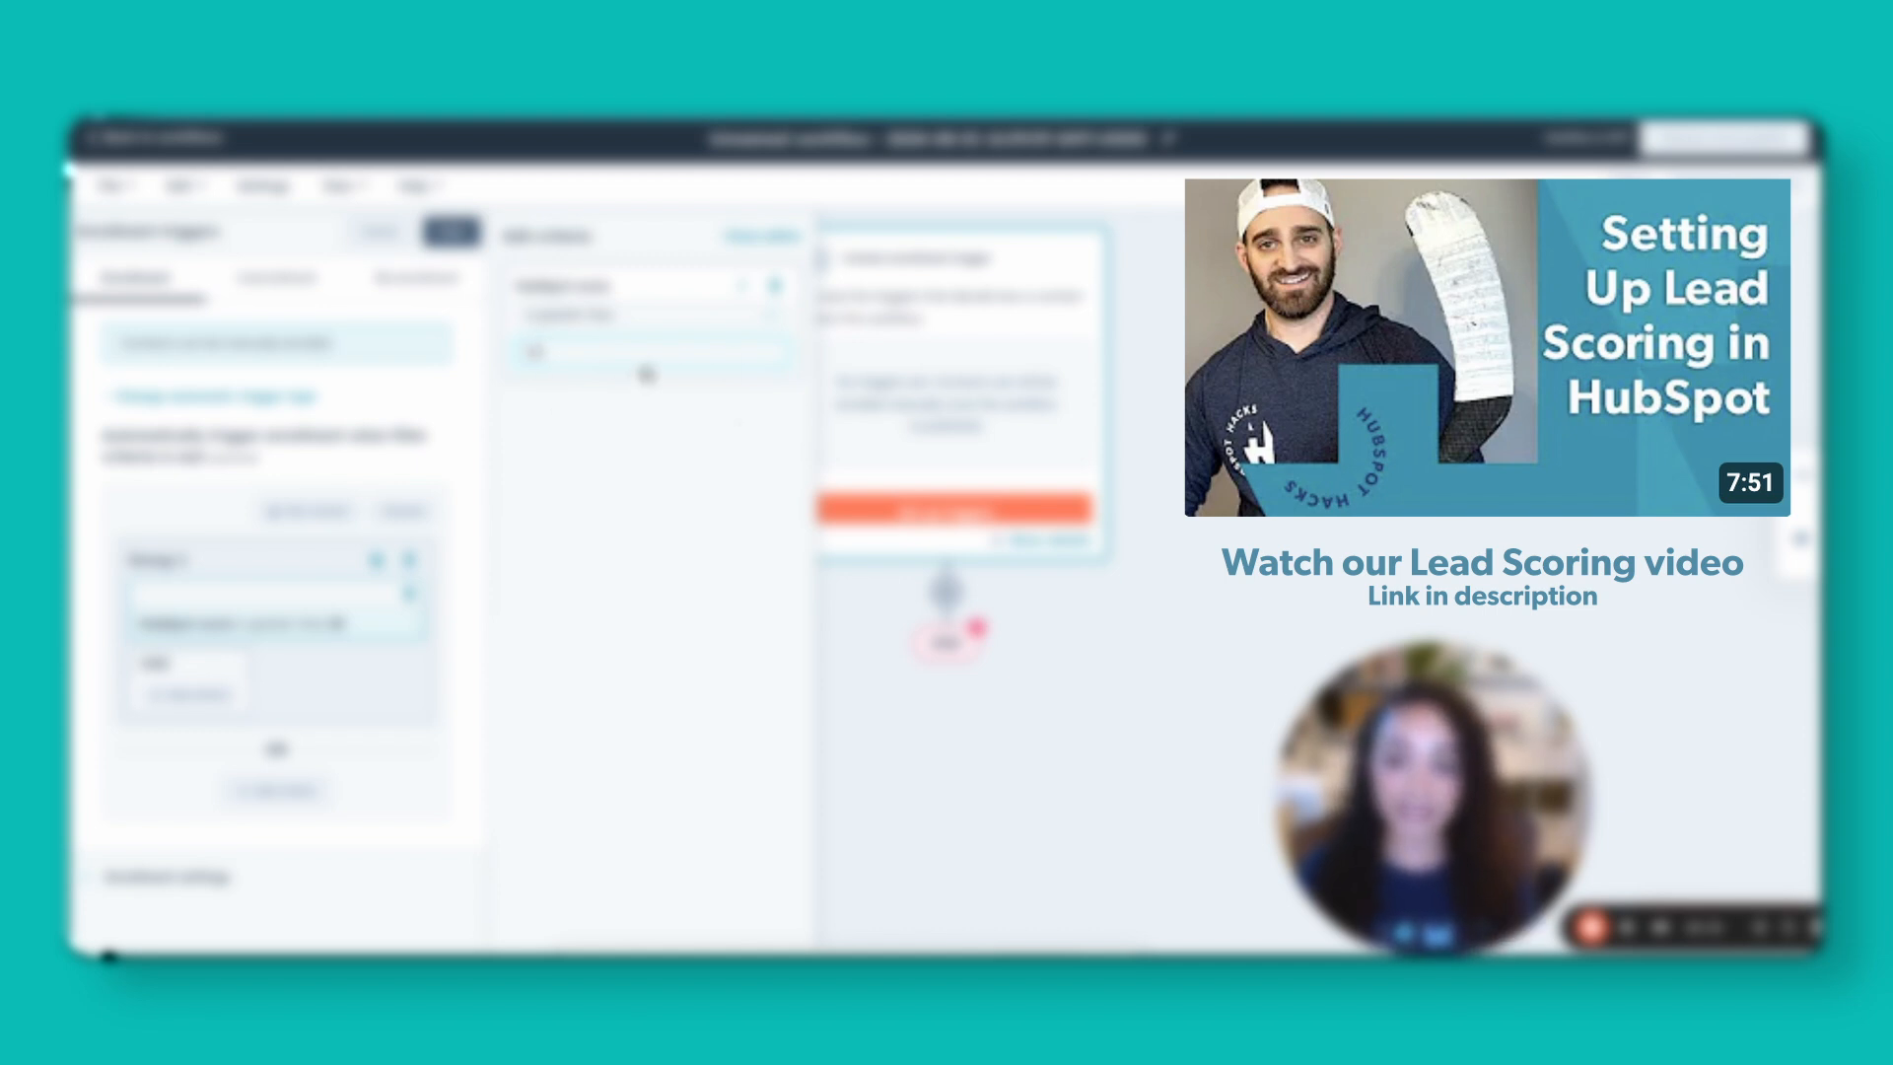
{"action": "left_click", "coordinate": [517, 525]}
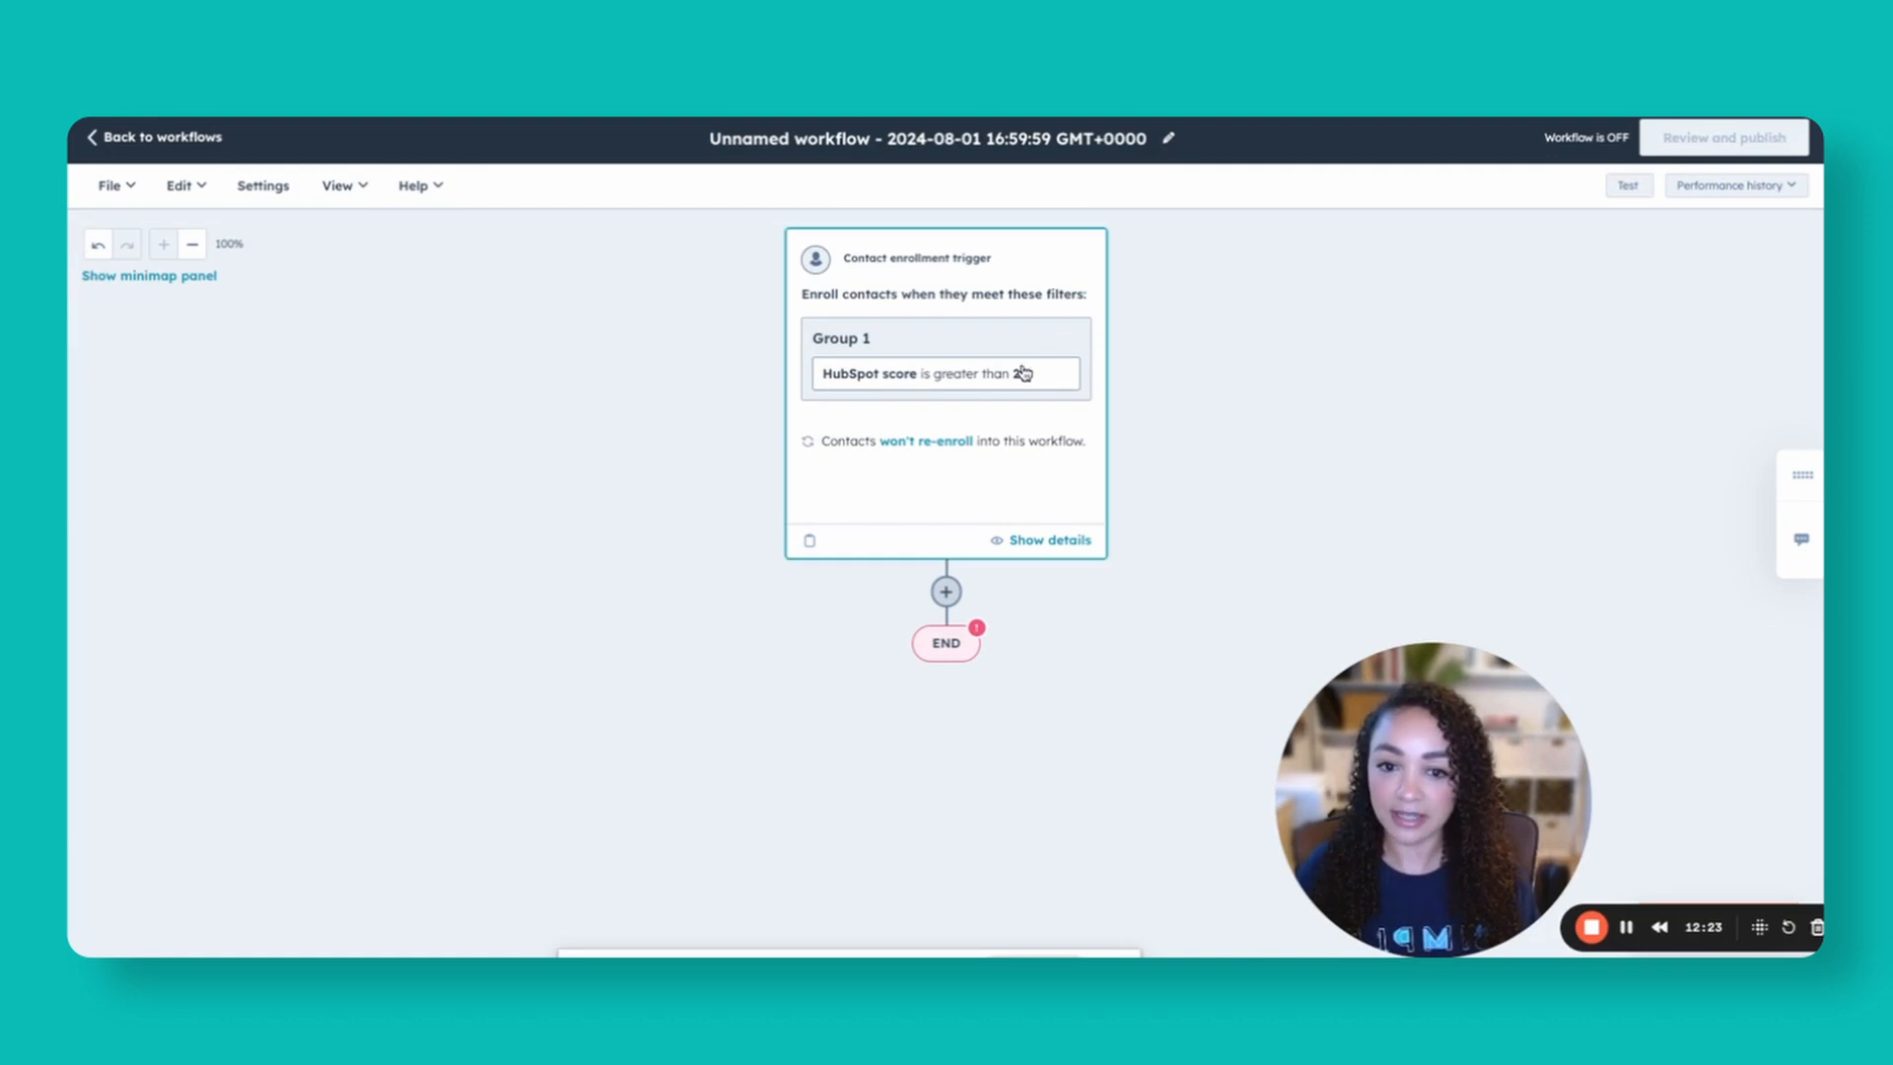
- Add an AND criterion of HubSpot score less than 40 and save the trigger
{"action": "left_click", "coordinate": [1002, 326]}
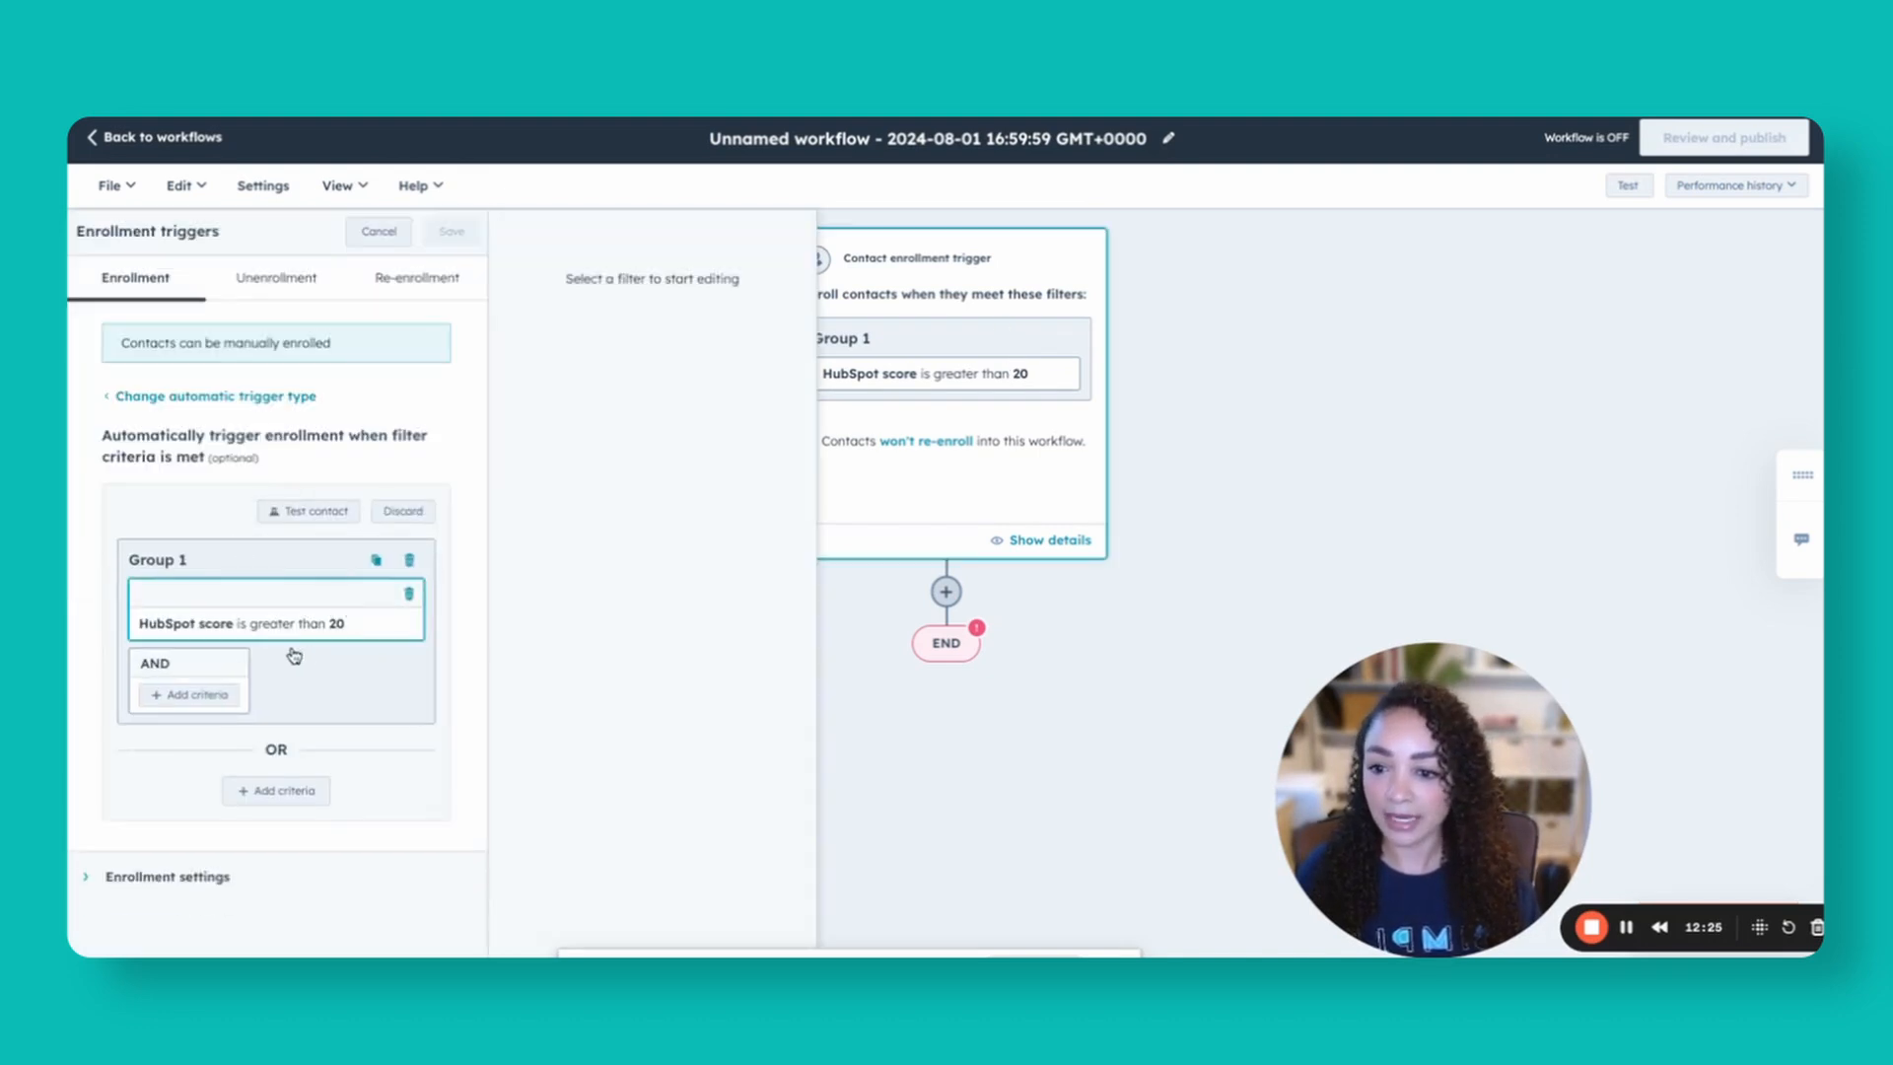
{"action": "left_click", "coordinate": [195, 658]}
{"action": "left_click", "coordinate": [576, 458]}
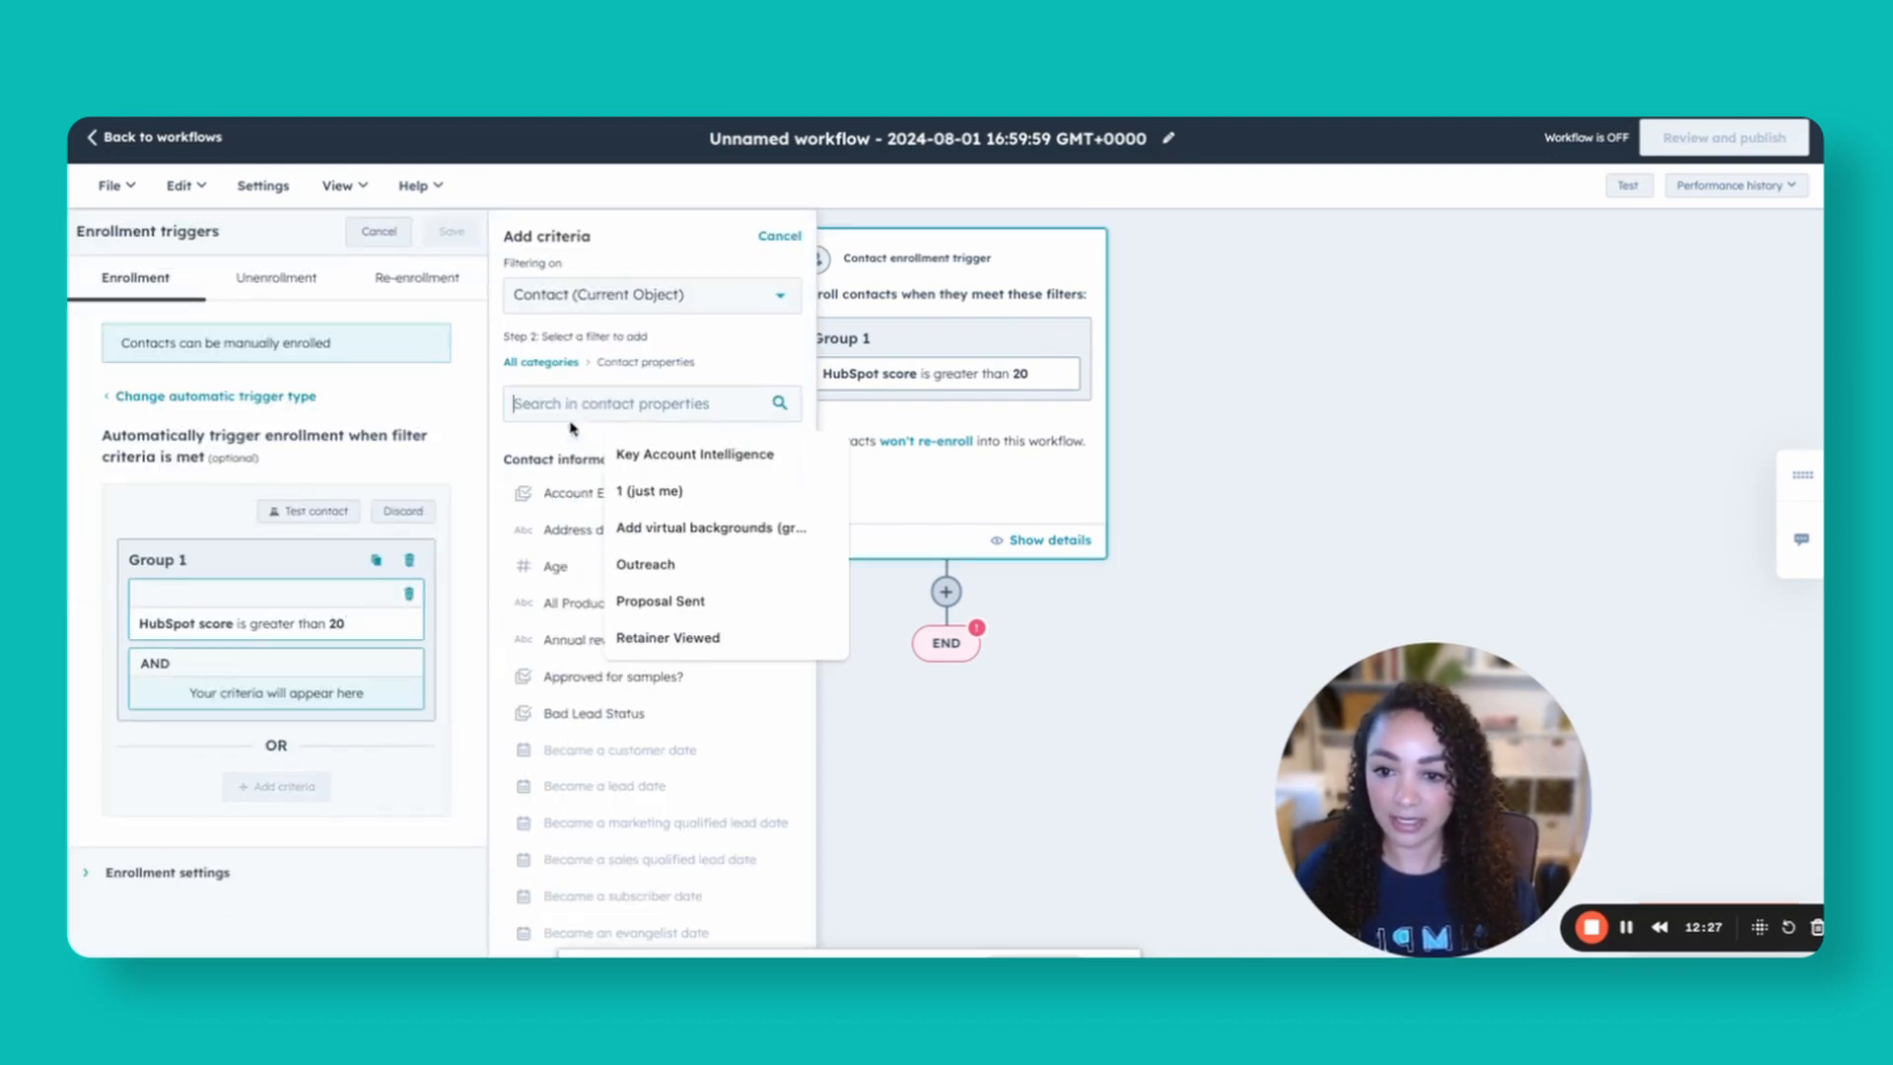
{"action": "type", "text": "hubs"}
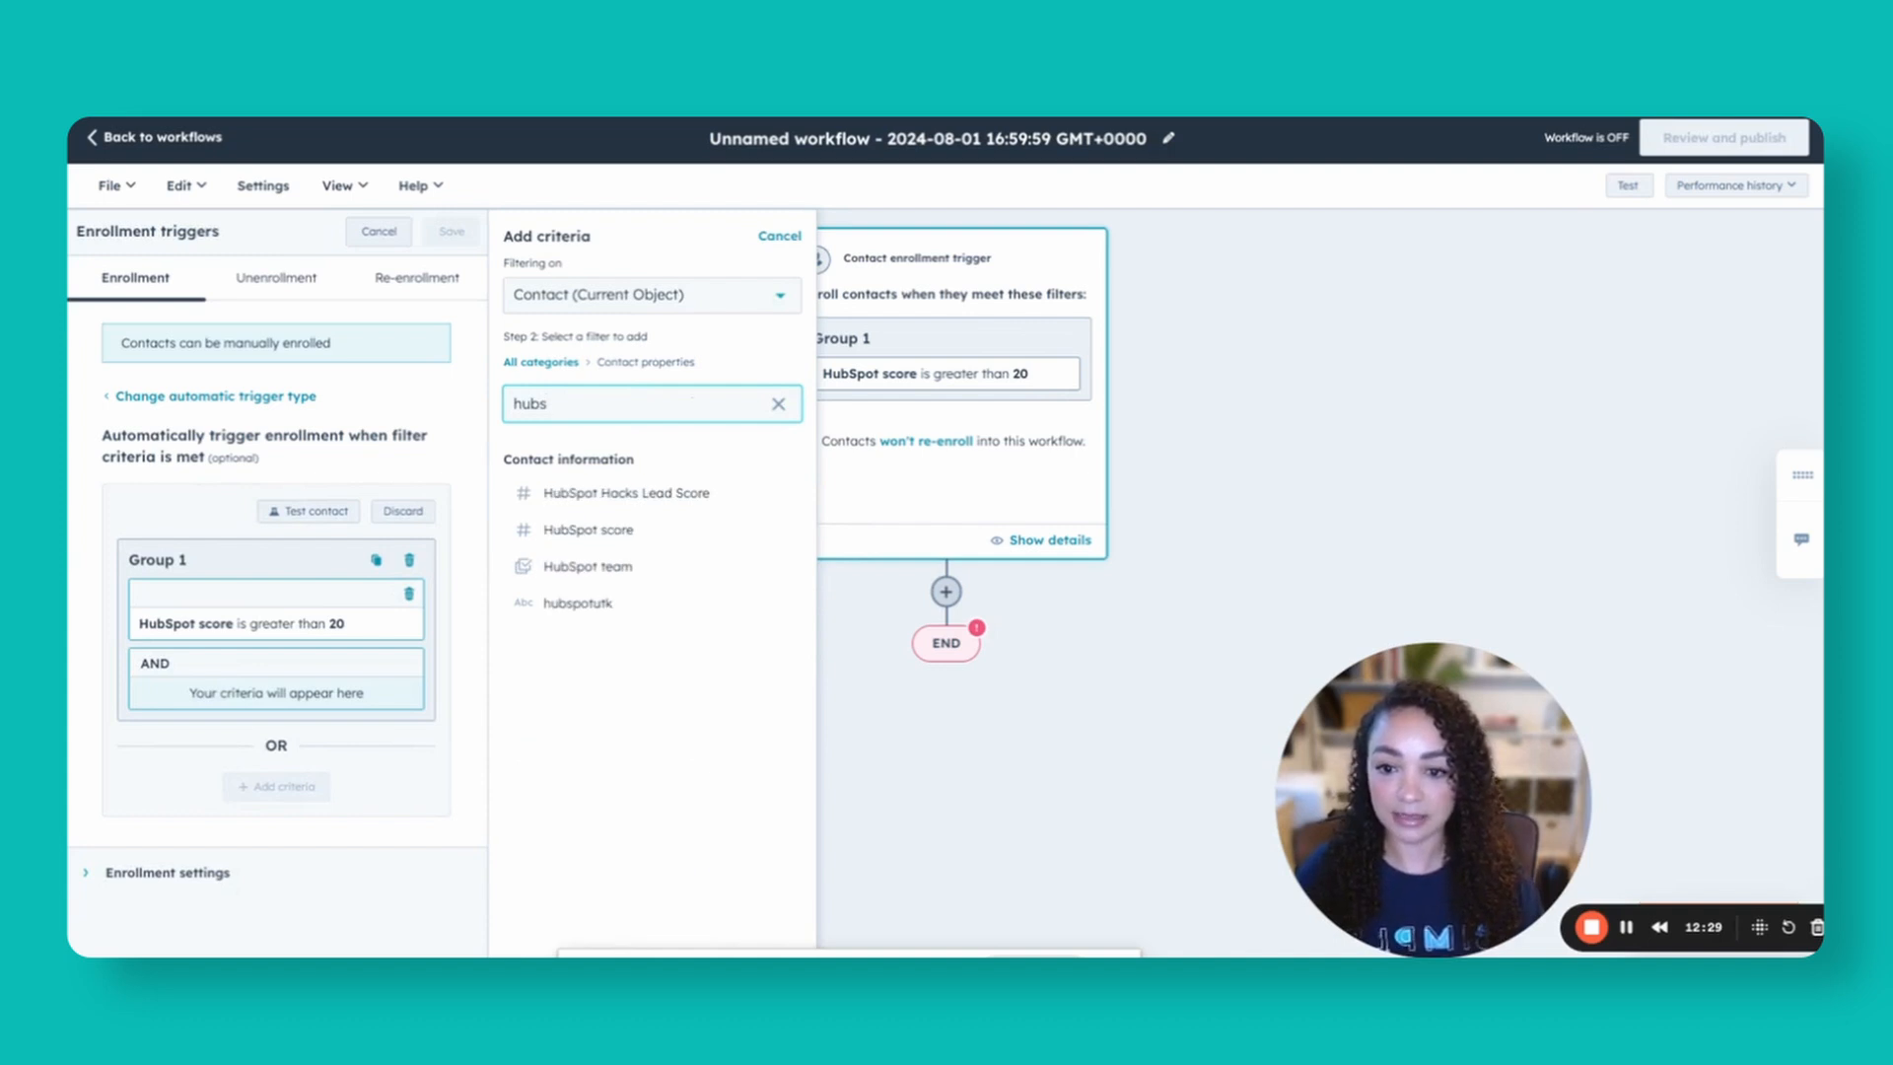
{"action": "left_click", "coordinate": [619, 533]}
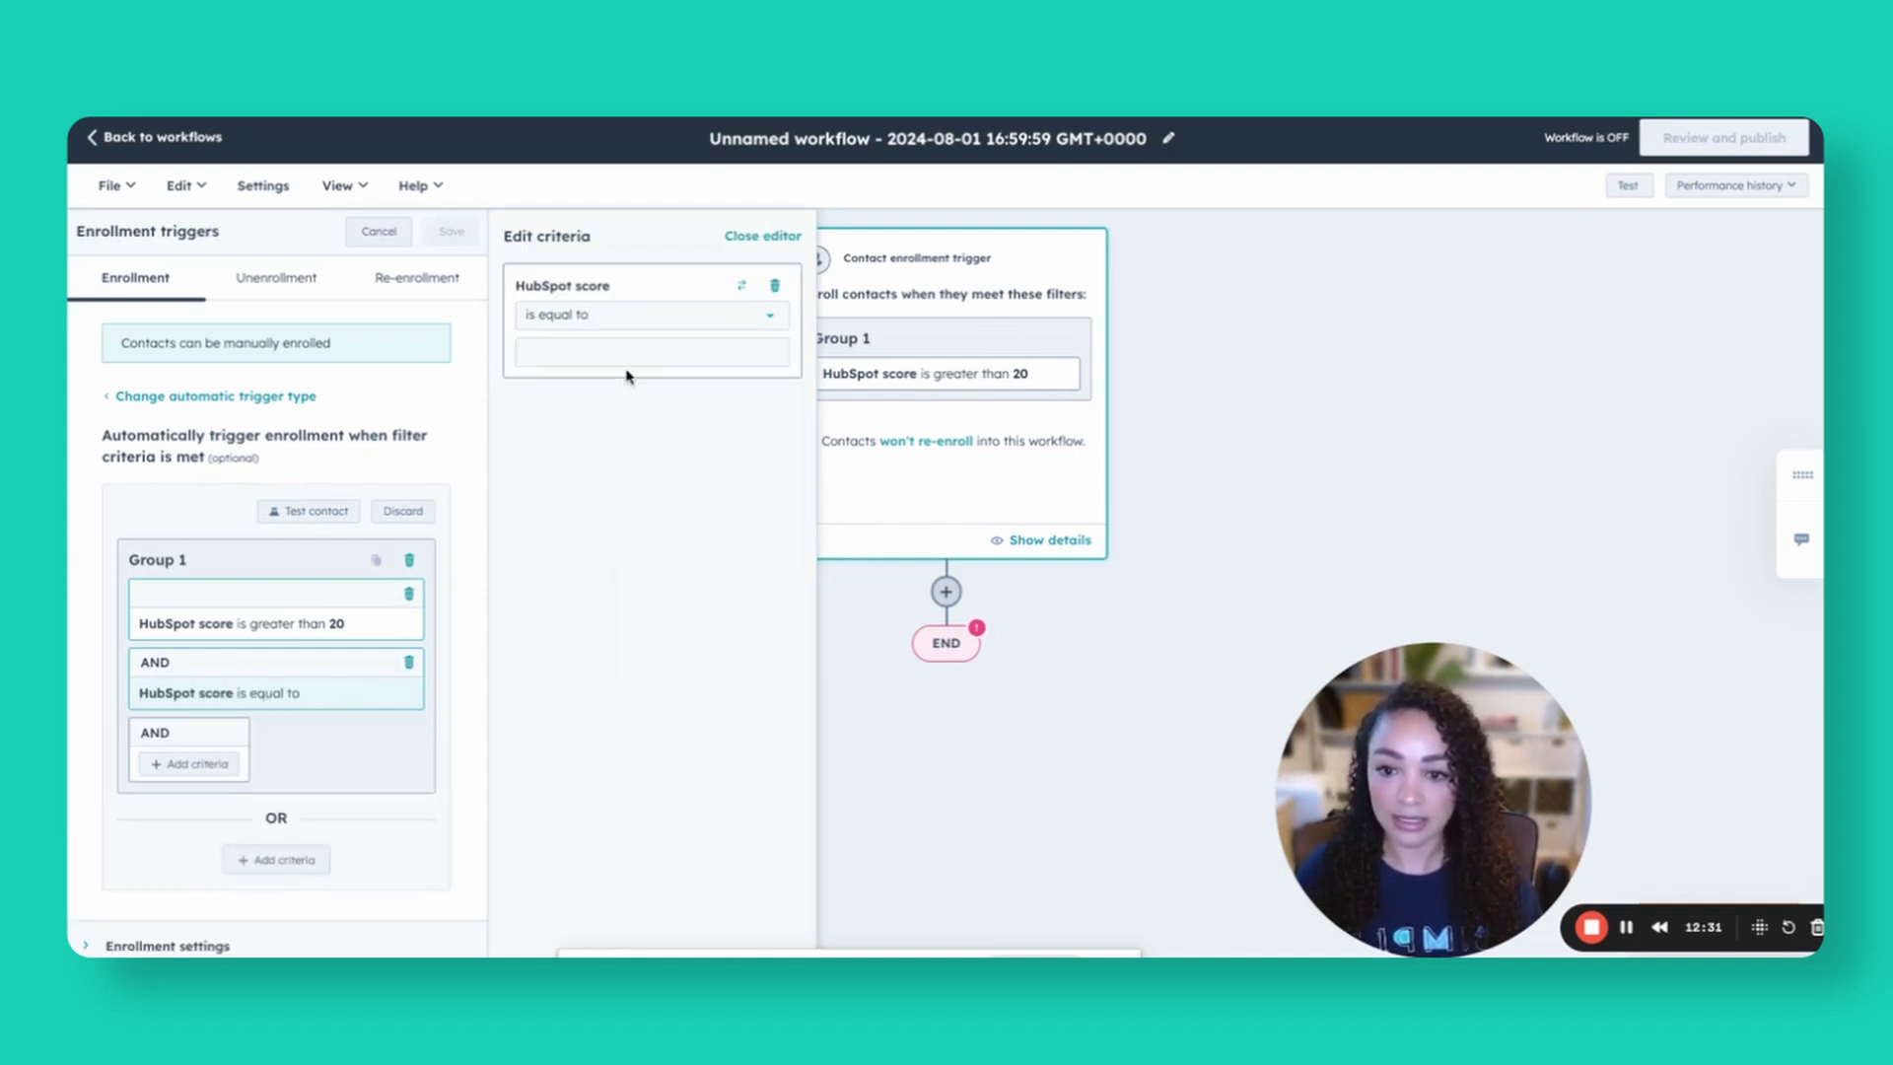
{"action": "left_click", "coordinate": [591, 315]}
{"action": "scroll", "coordinate": [652, 473], "scroll_direction": "down", "scroll_amount": 3}
{"action": "scroll", "coordinate": [683, 473], "scroll_direction": "down", "scroll_amount": 2}
{"action": "scroll", "coordinate": [683, 474], "scroll_direction": "up", "scroll_amount": 5}
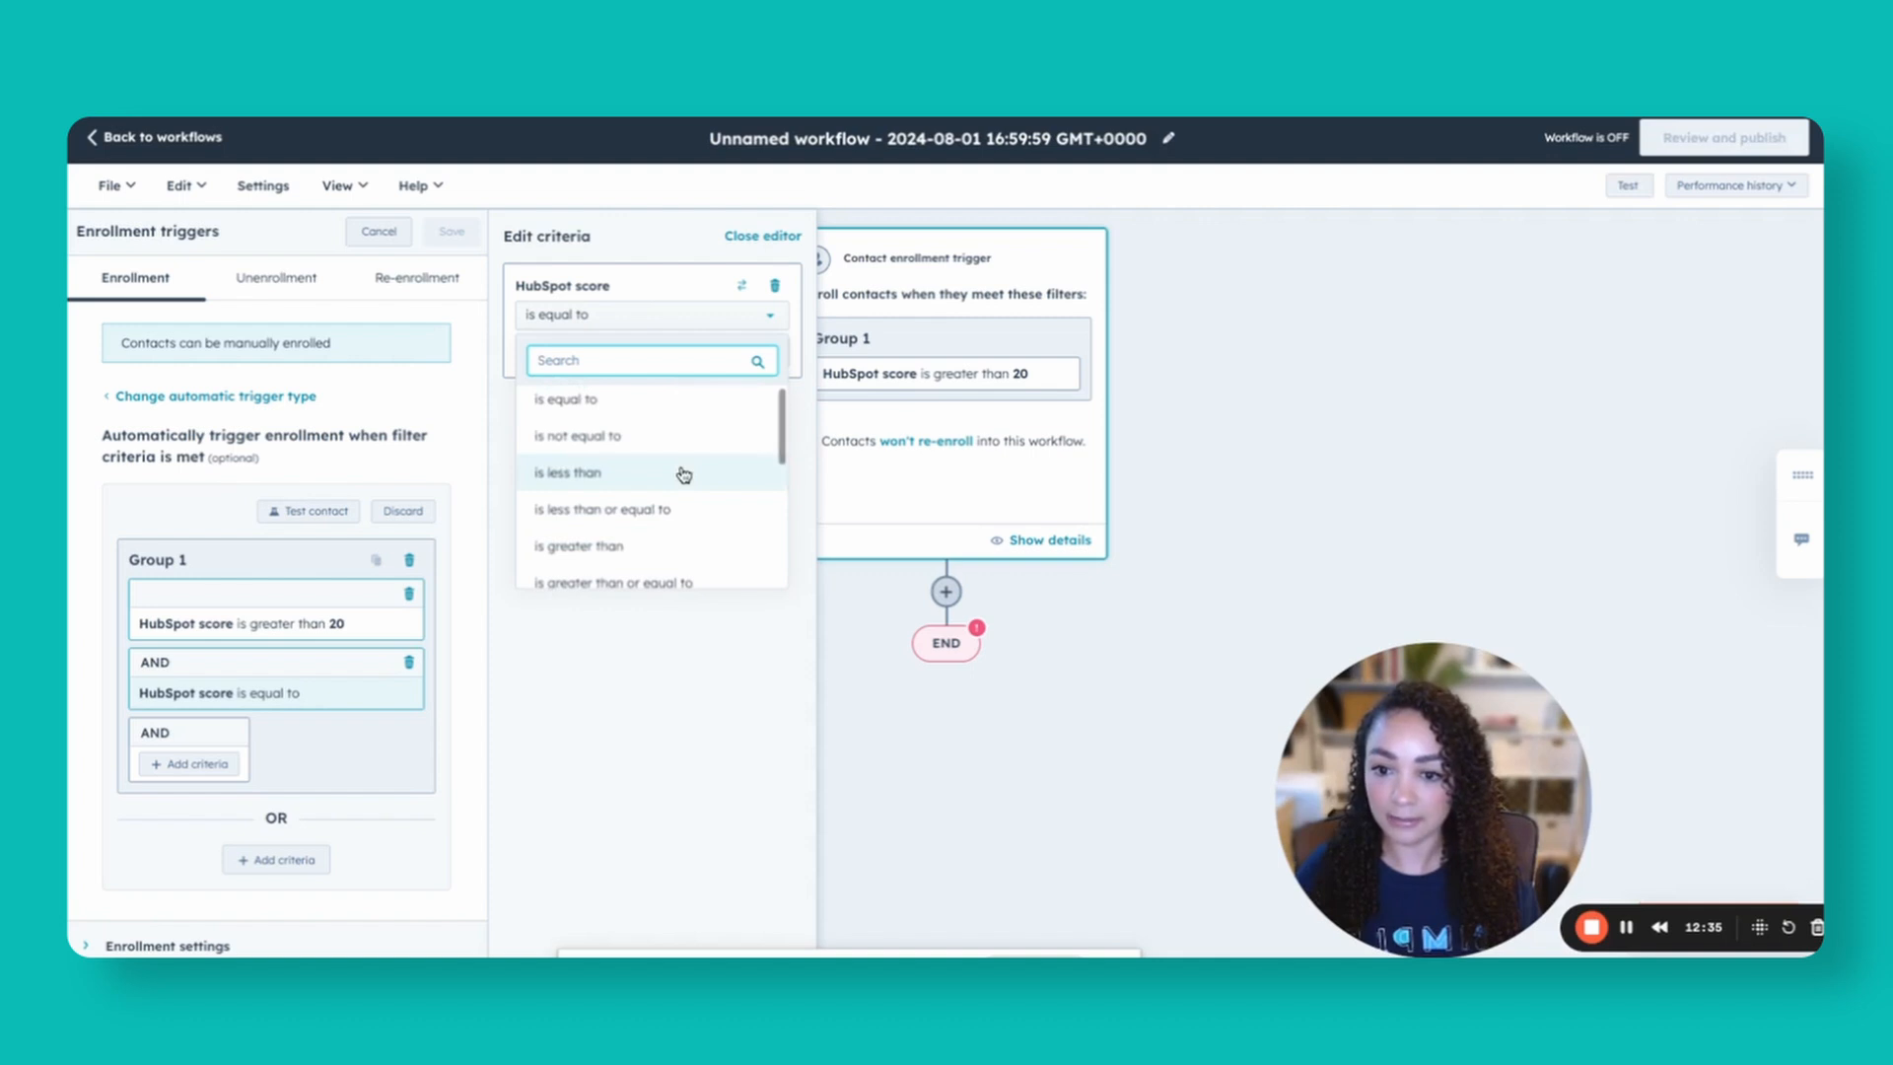
{"action": "left_click", "coordinate": [685, 473]}
{"action": "left_click", "coordinate": [602, 349]}
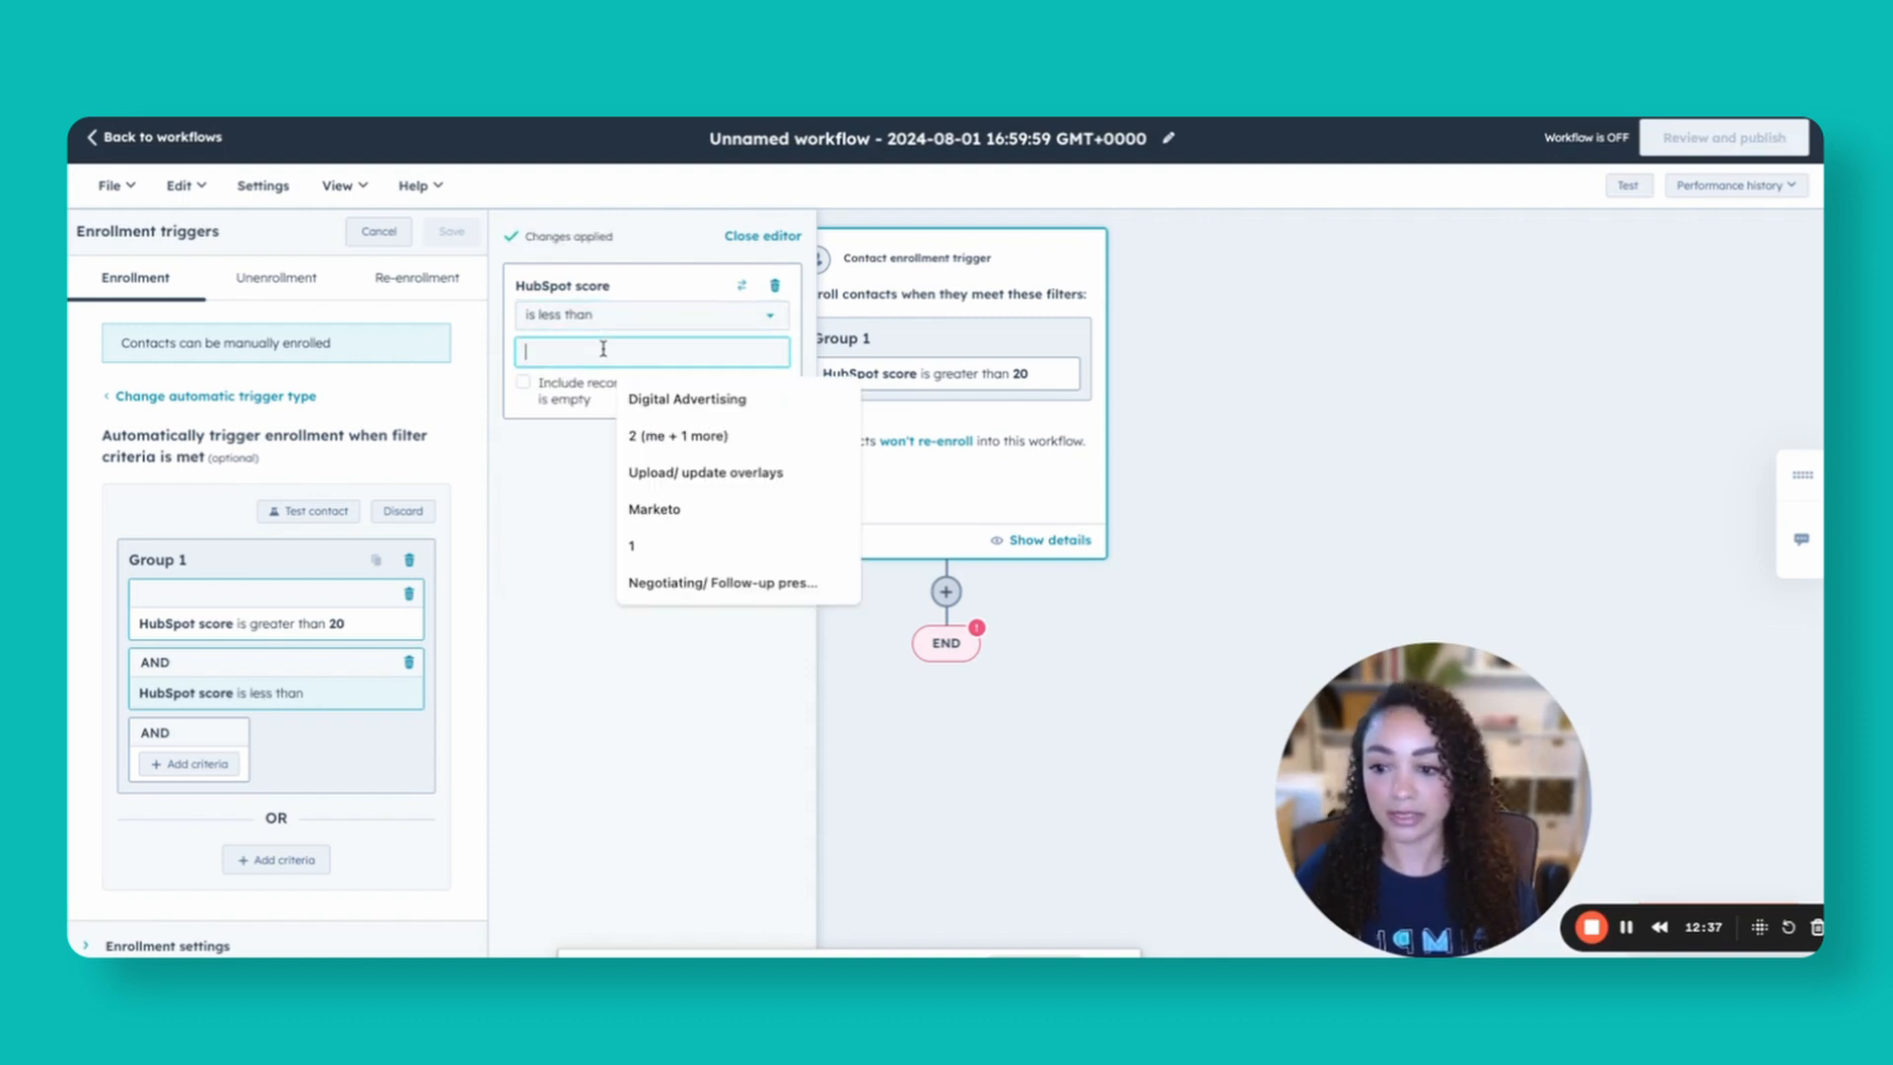
{"action": "type", "text": "40"}
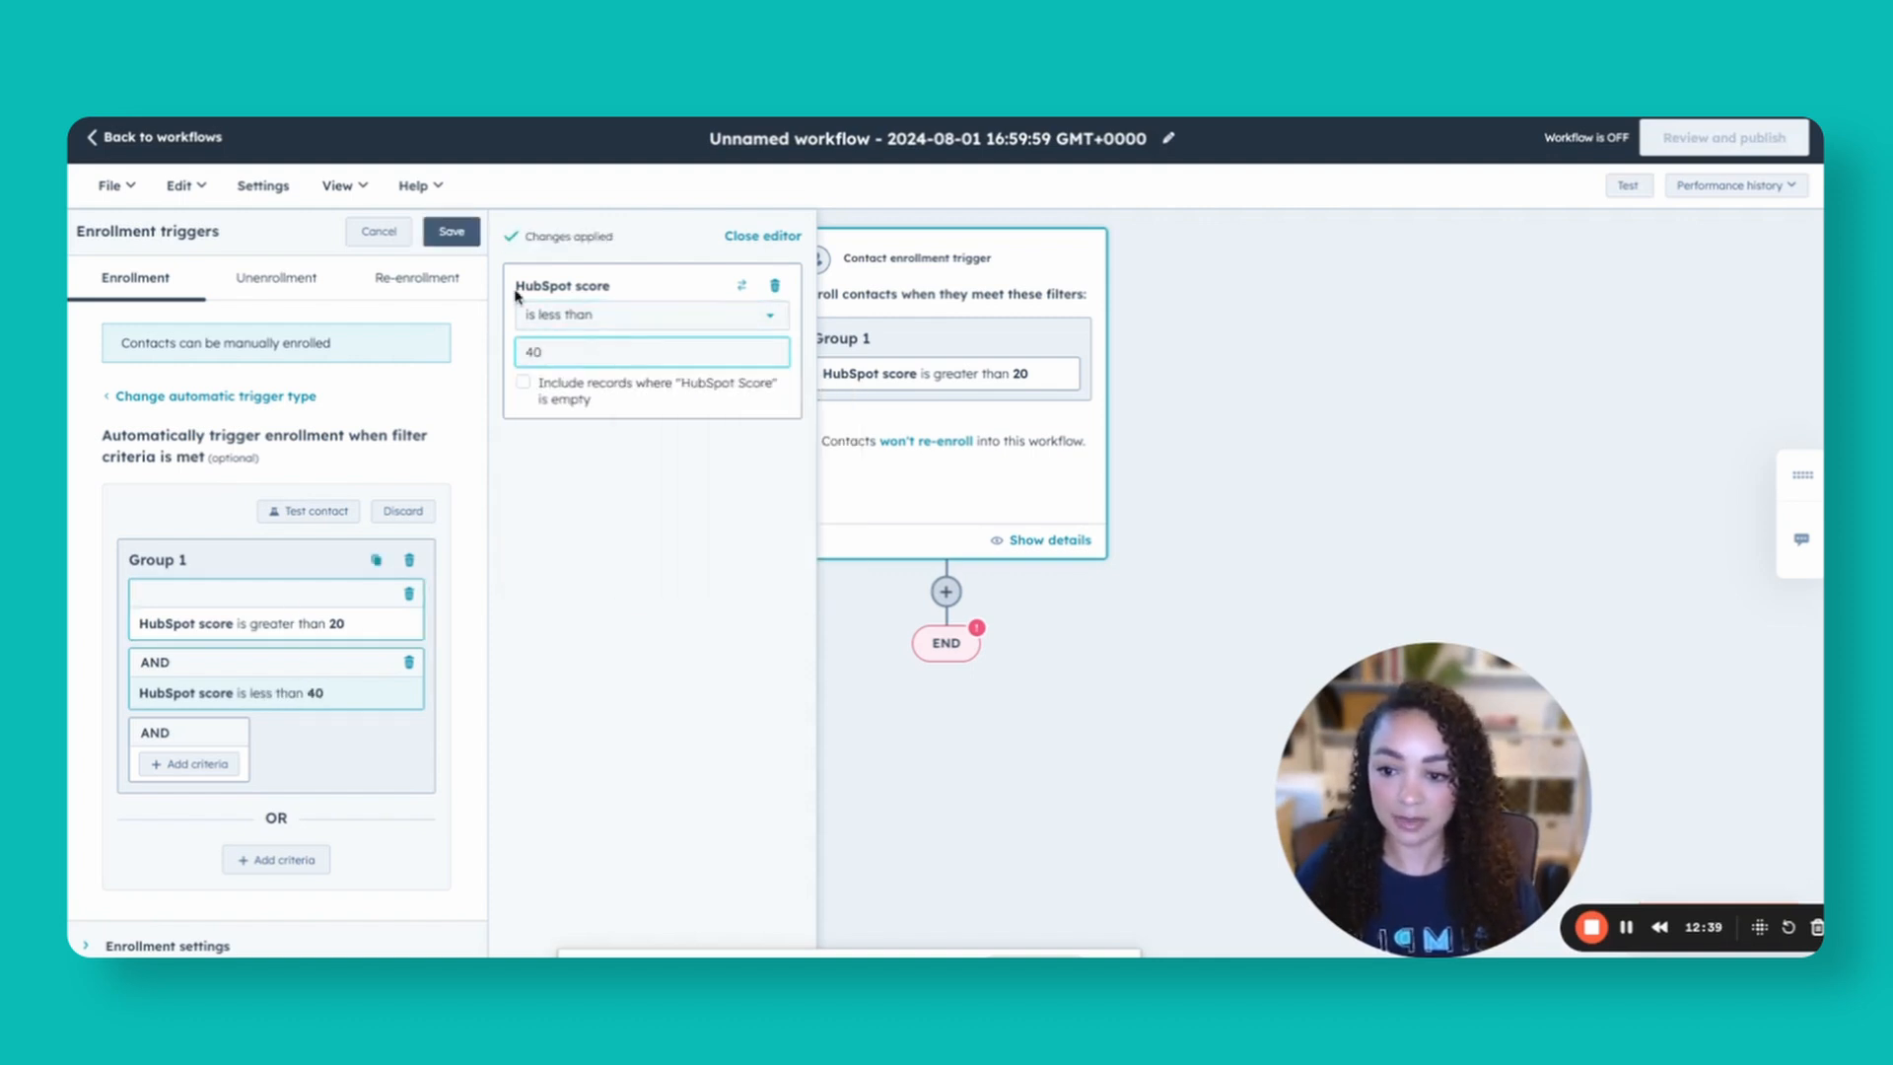
{"action": "left_click", "coordinate": [451, 232]}
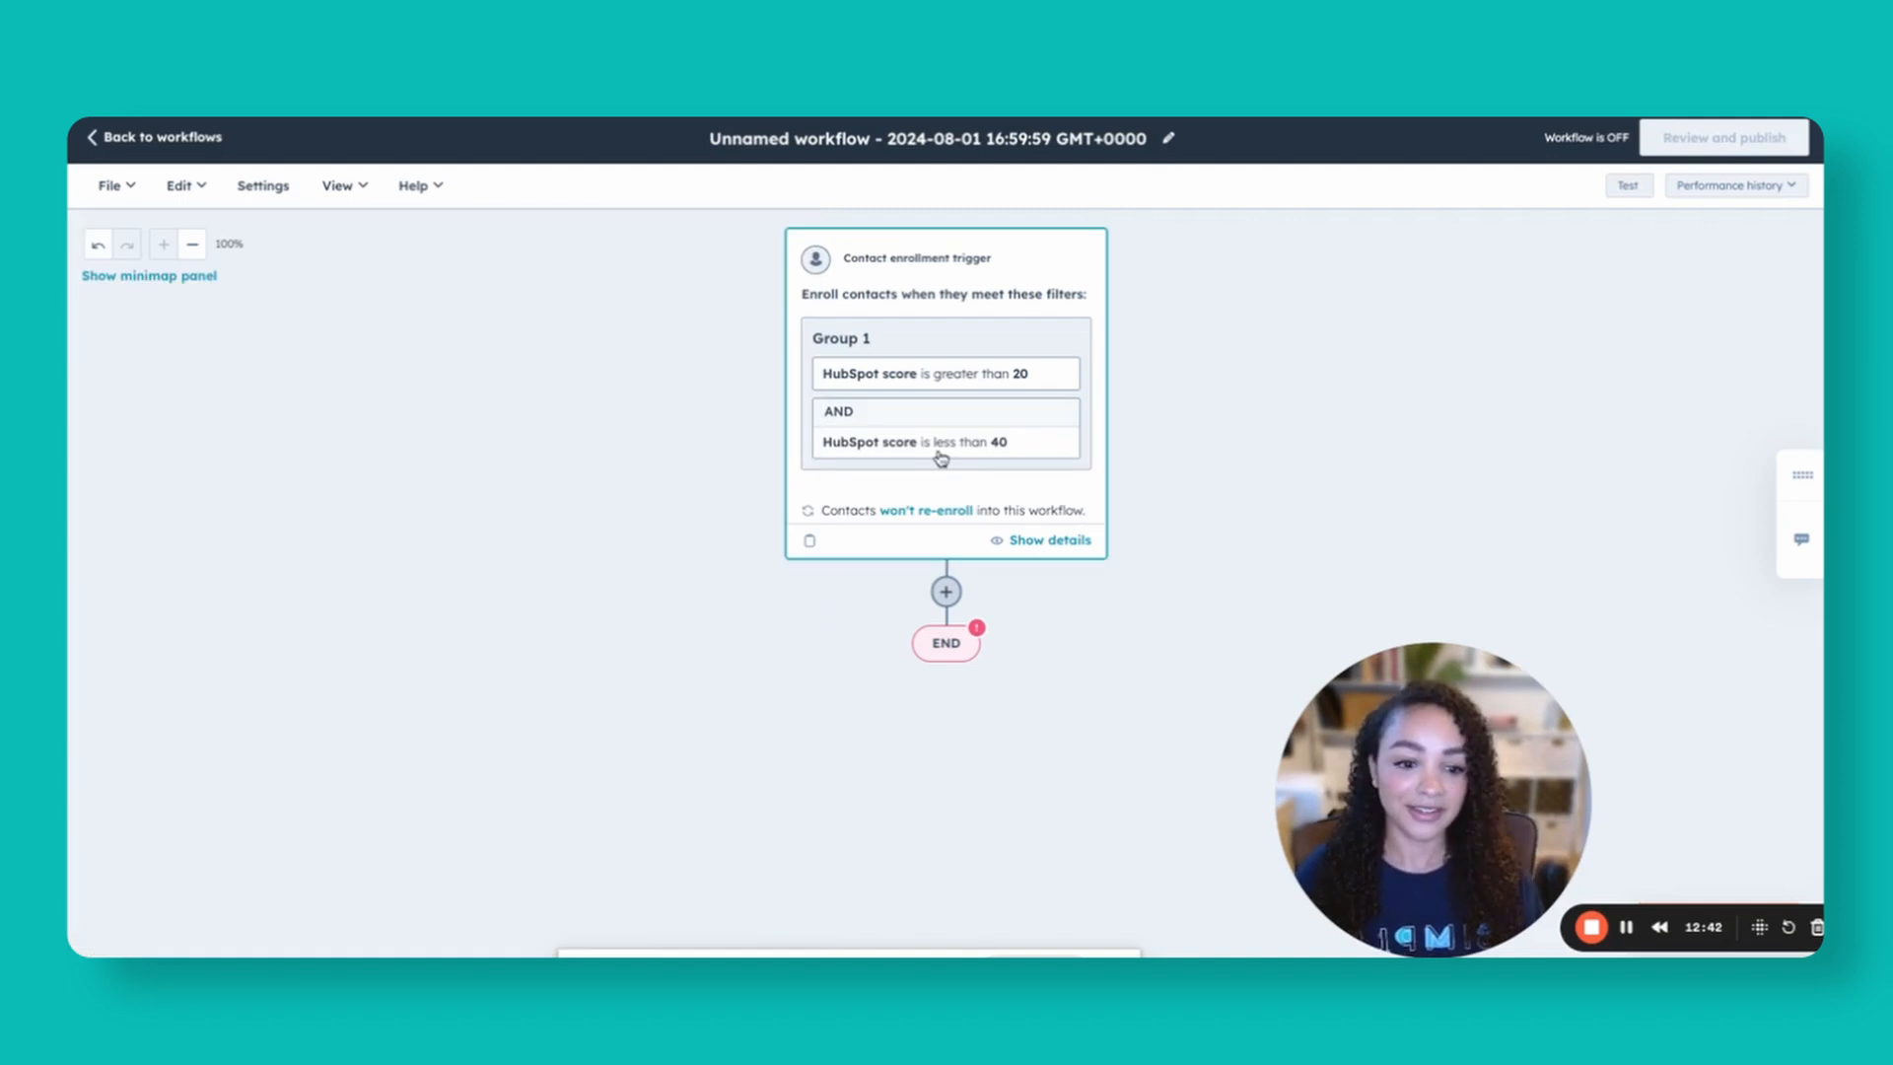
- Add a Set property value action setting Lifecycle stage to Marketing Qualified Lead and save it
{"action": "left_click", "coordinate": [947, 594]}
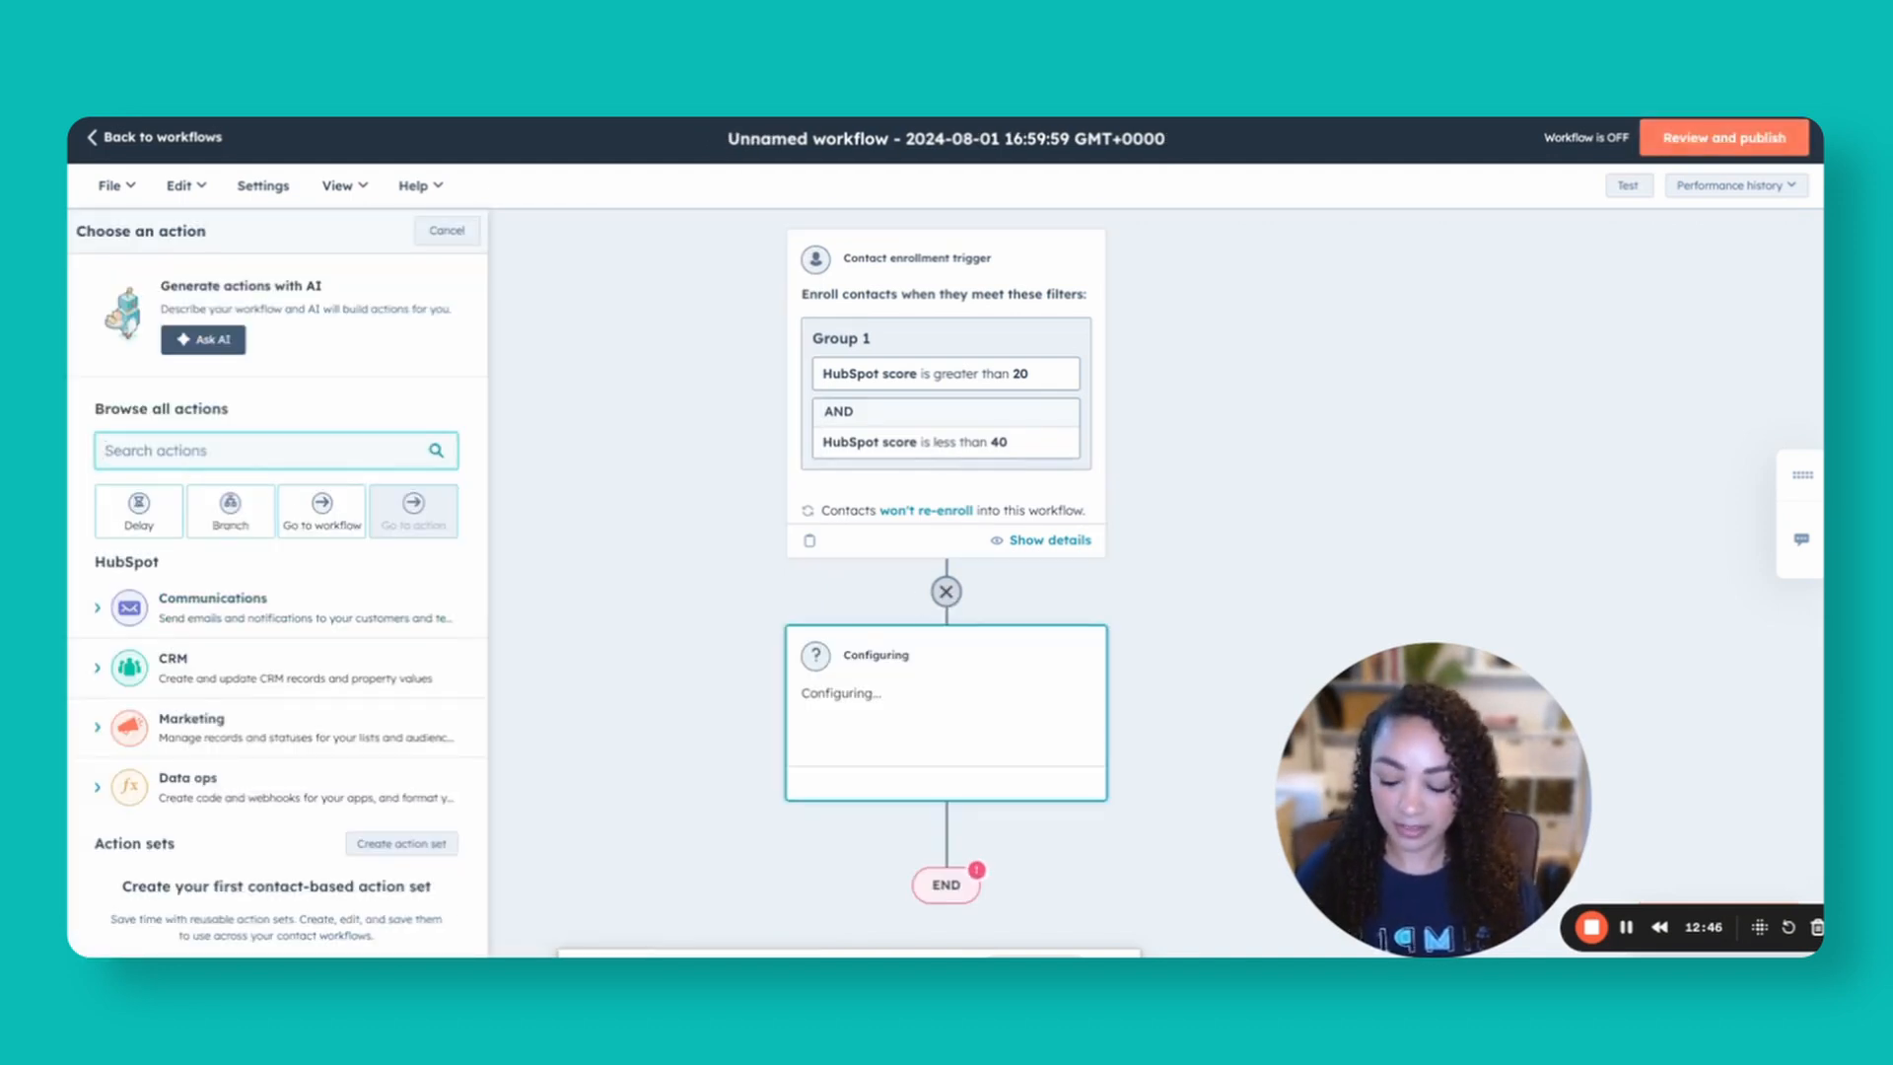
{"action": "type", "text": "set"}
{"action": "scroll", "coordinate": [223, 592], "scroll_direction": "down", "scroll_amount": 3}
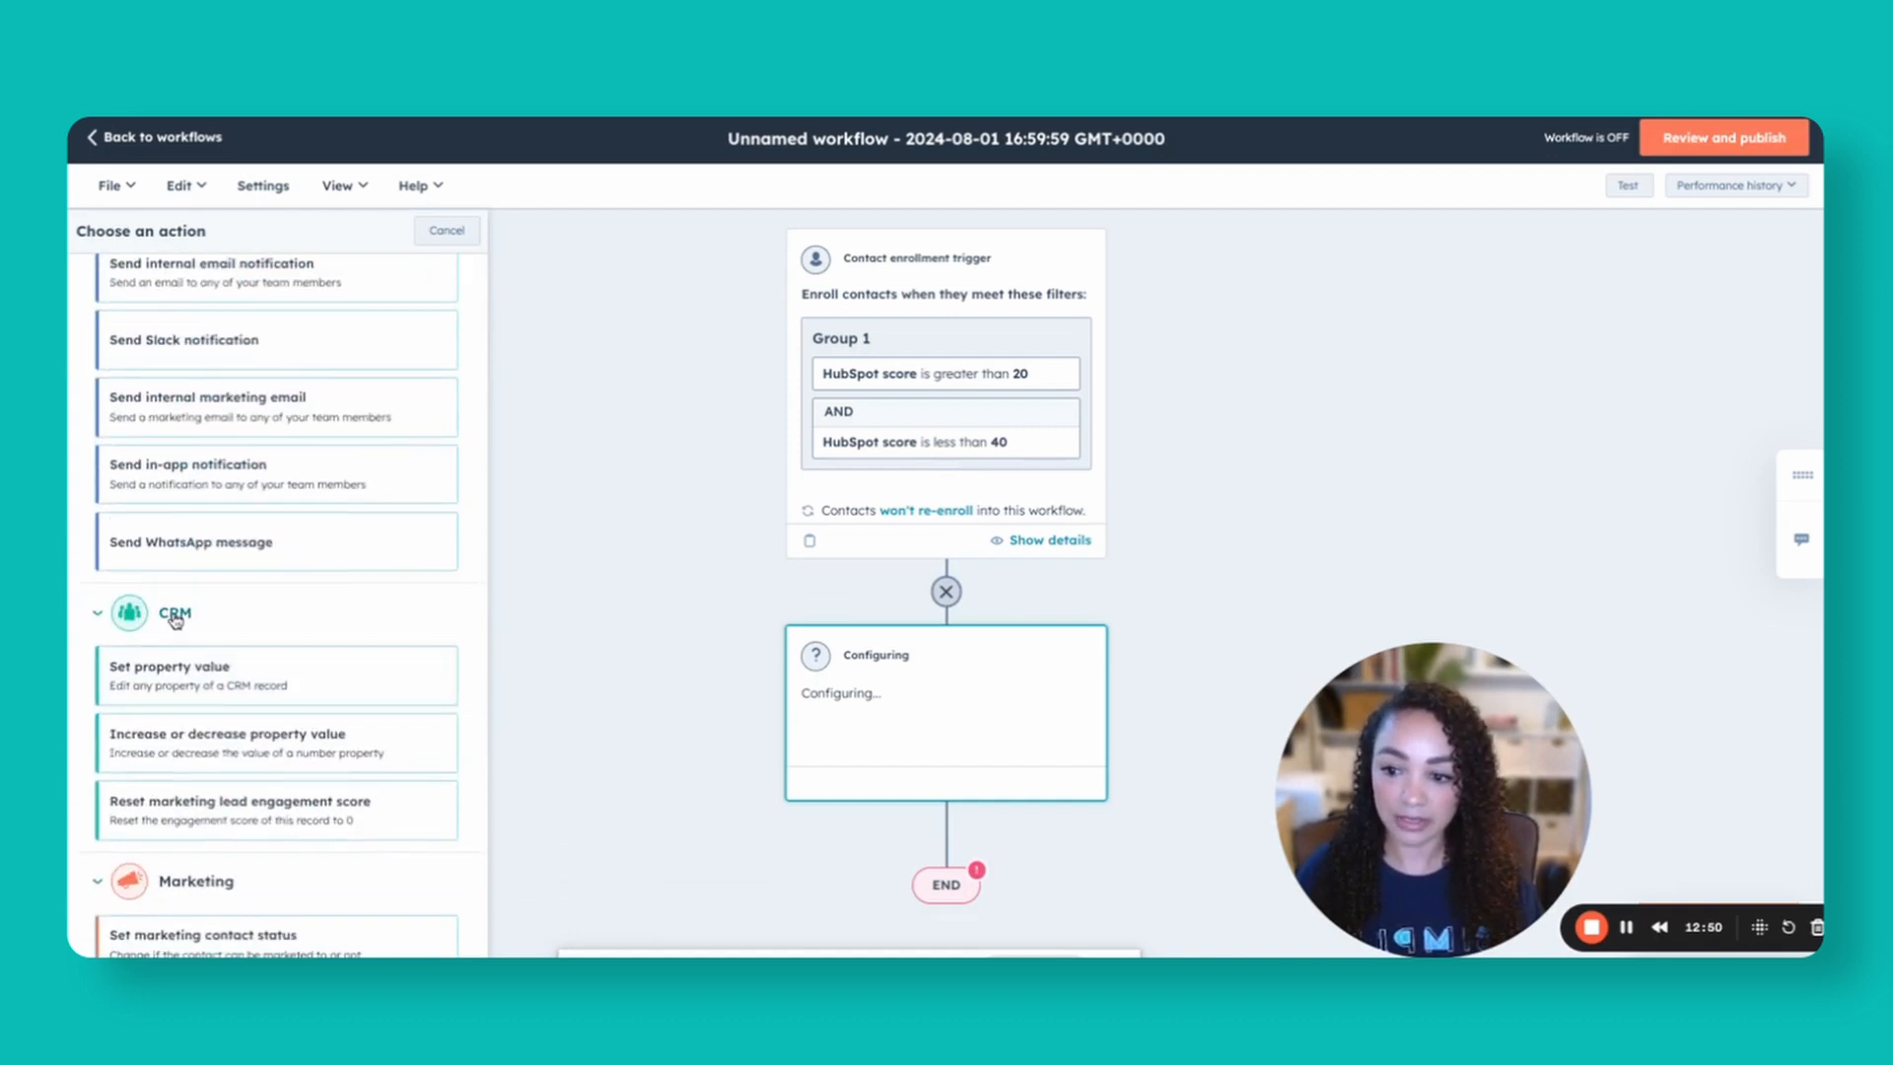
{"action": "left_click", "coordinate": [163, 688]}
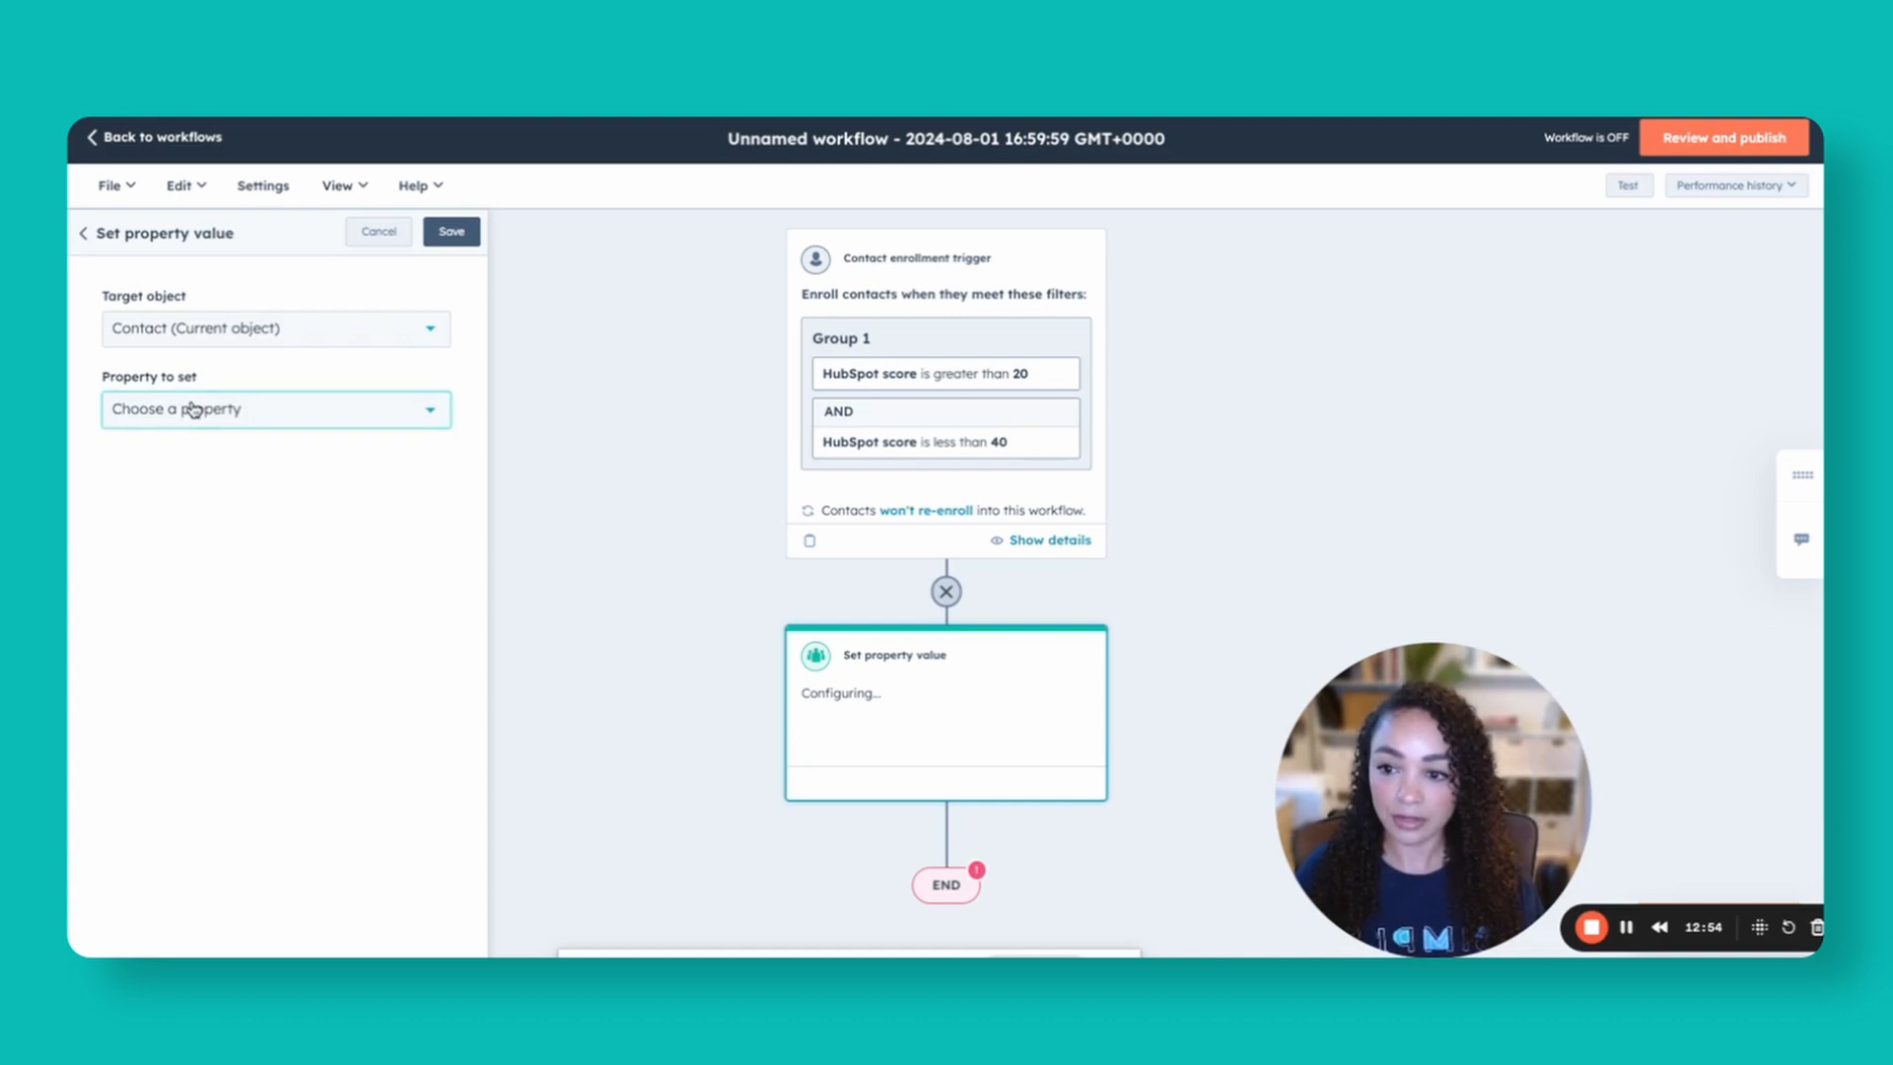
{"action": "left_click", "coordinate": [192, 406]}
{"action": "type", "text": "life"}
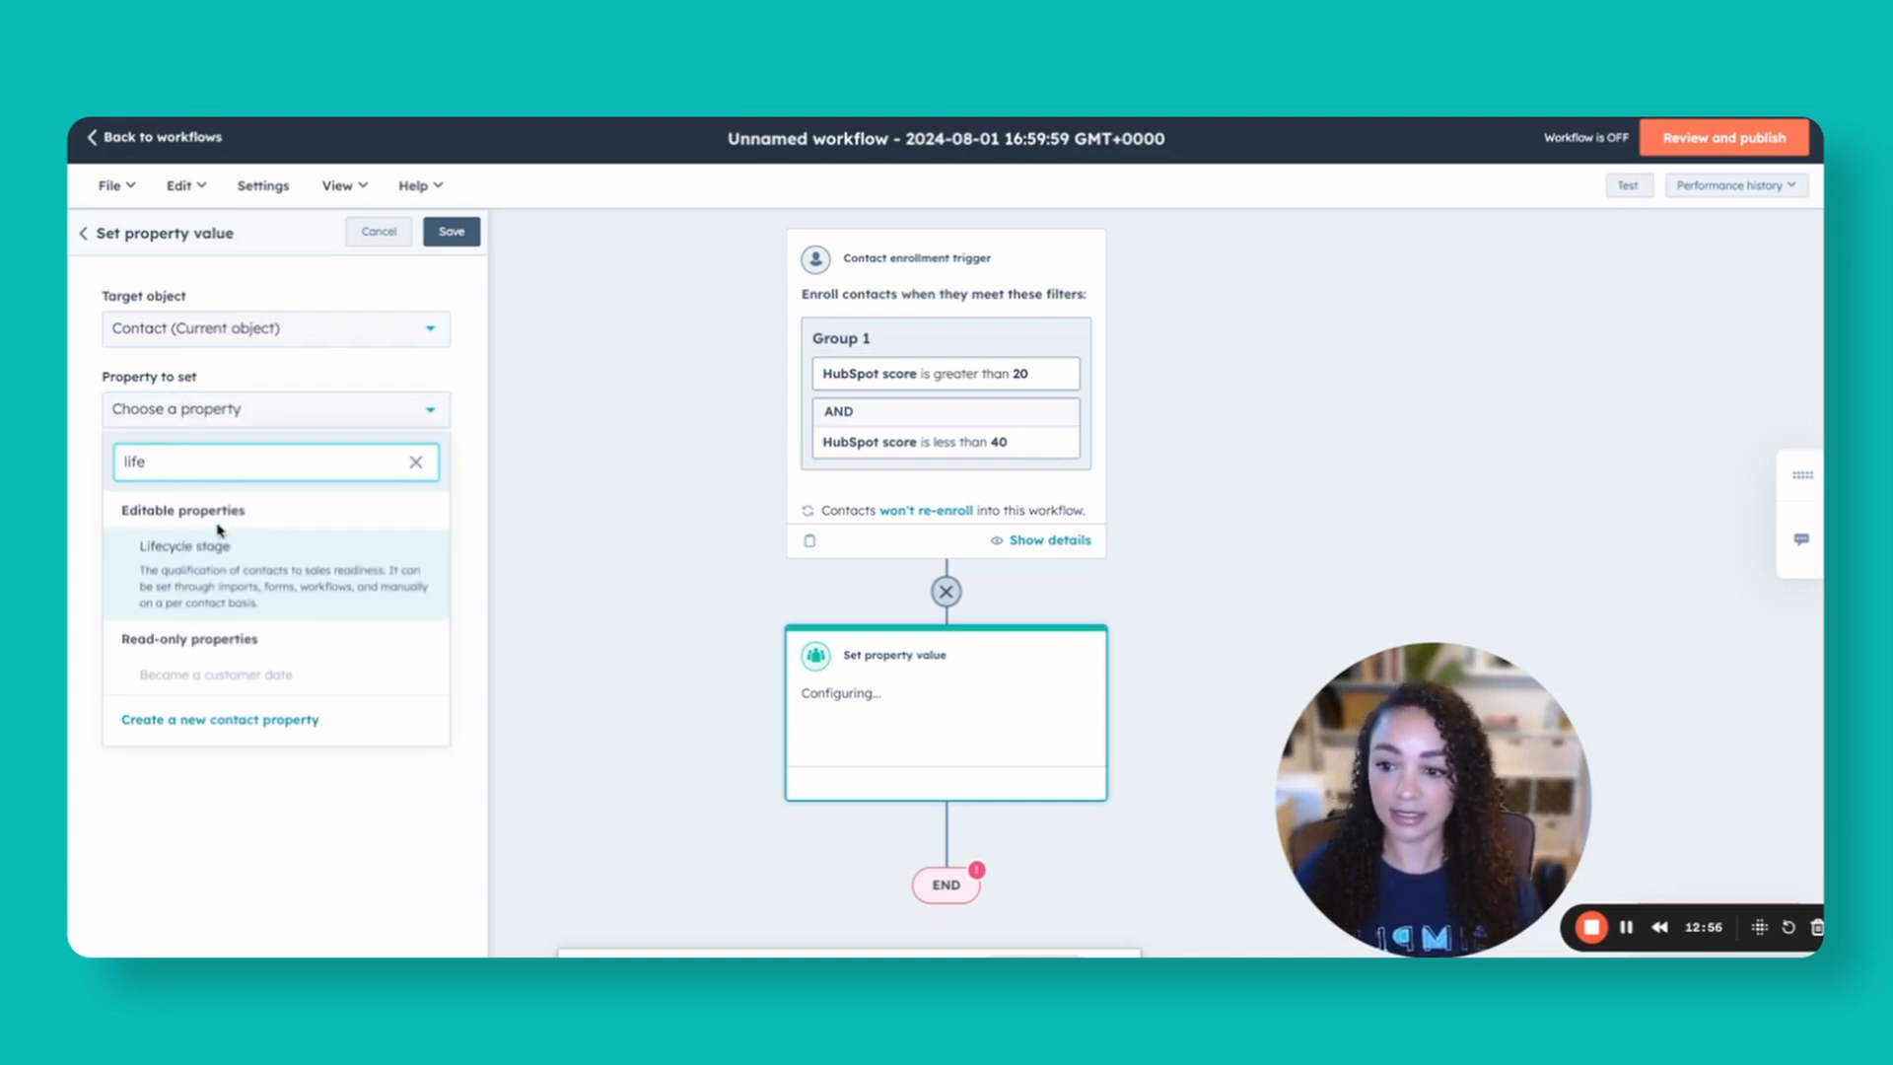
{"action": "left_click", "coordinate": [184, 545]}
{"action": "left_click", "coordinate": [219, 490]}
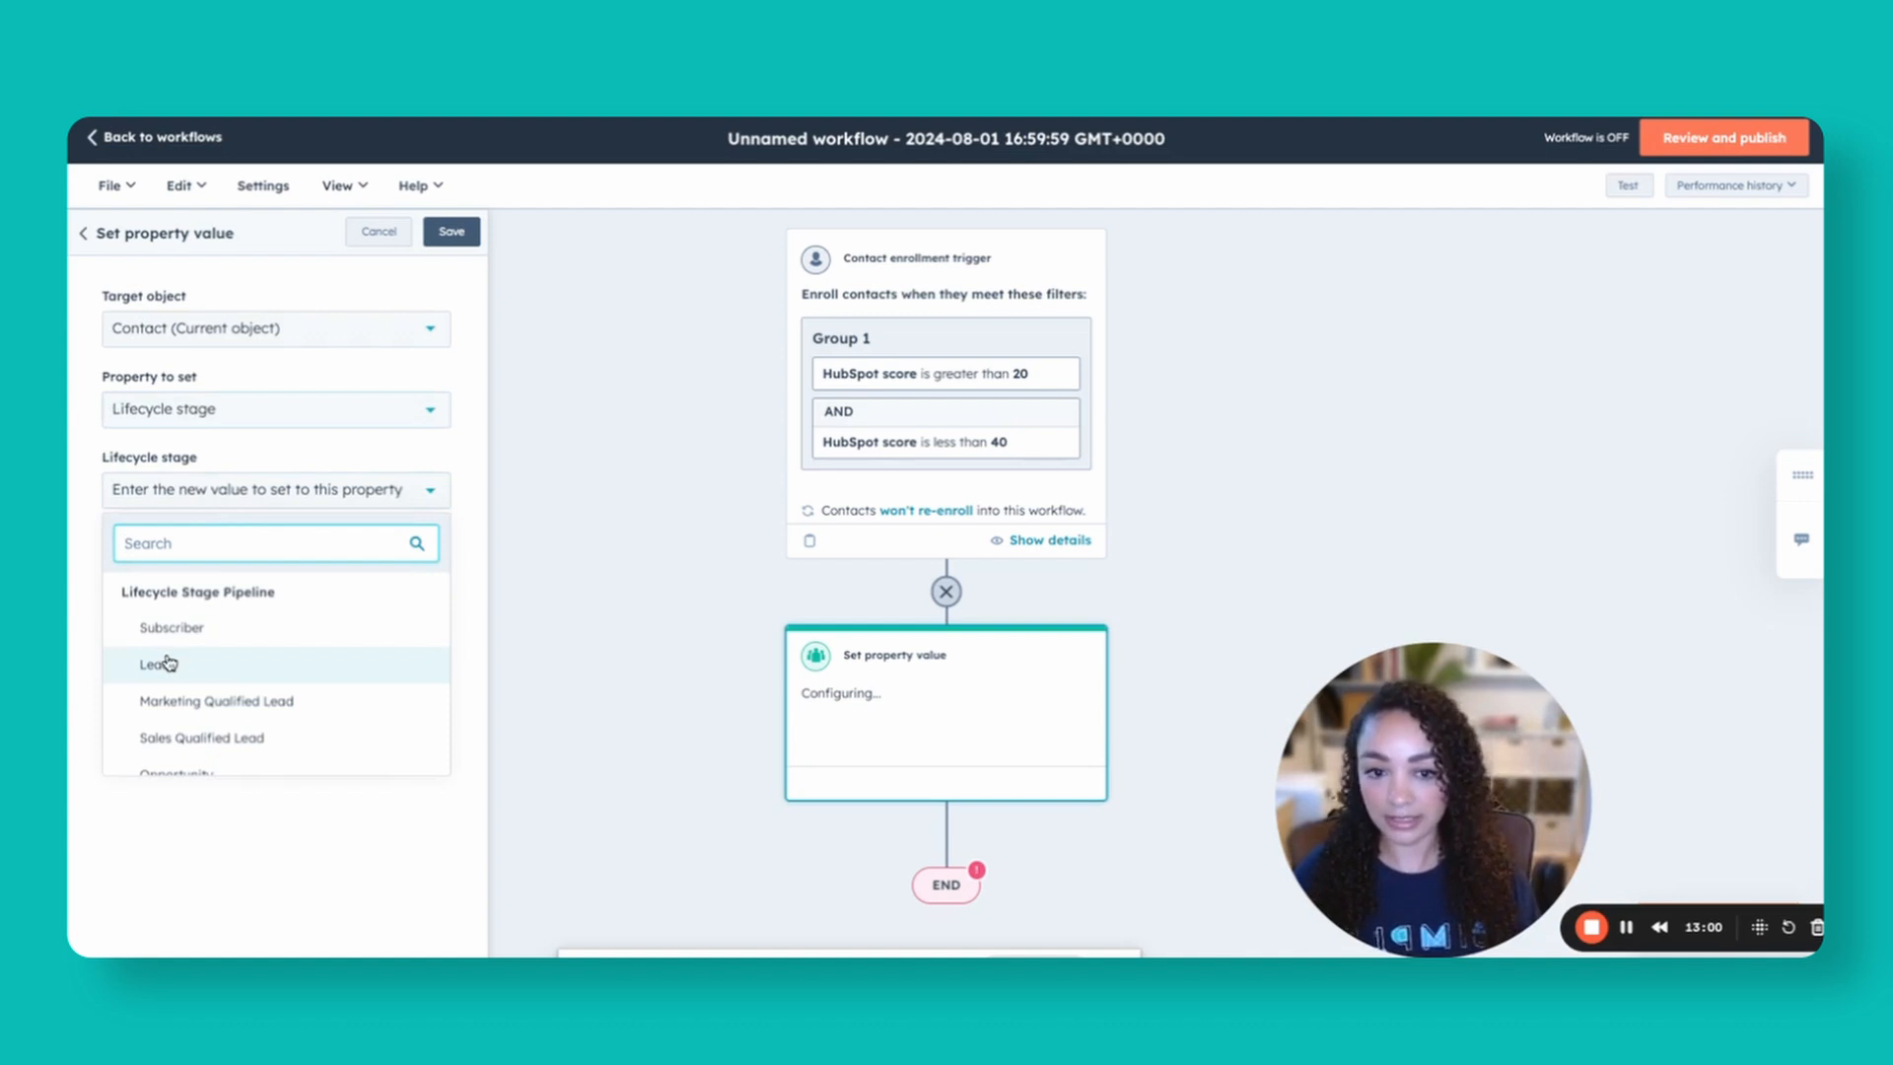
{"action": "left_click", "coordinate": [215, 701]}
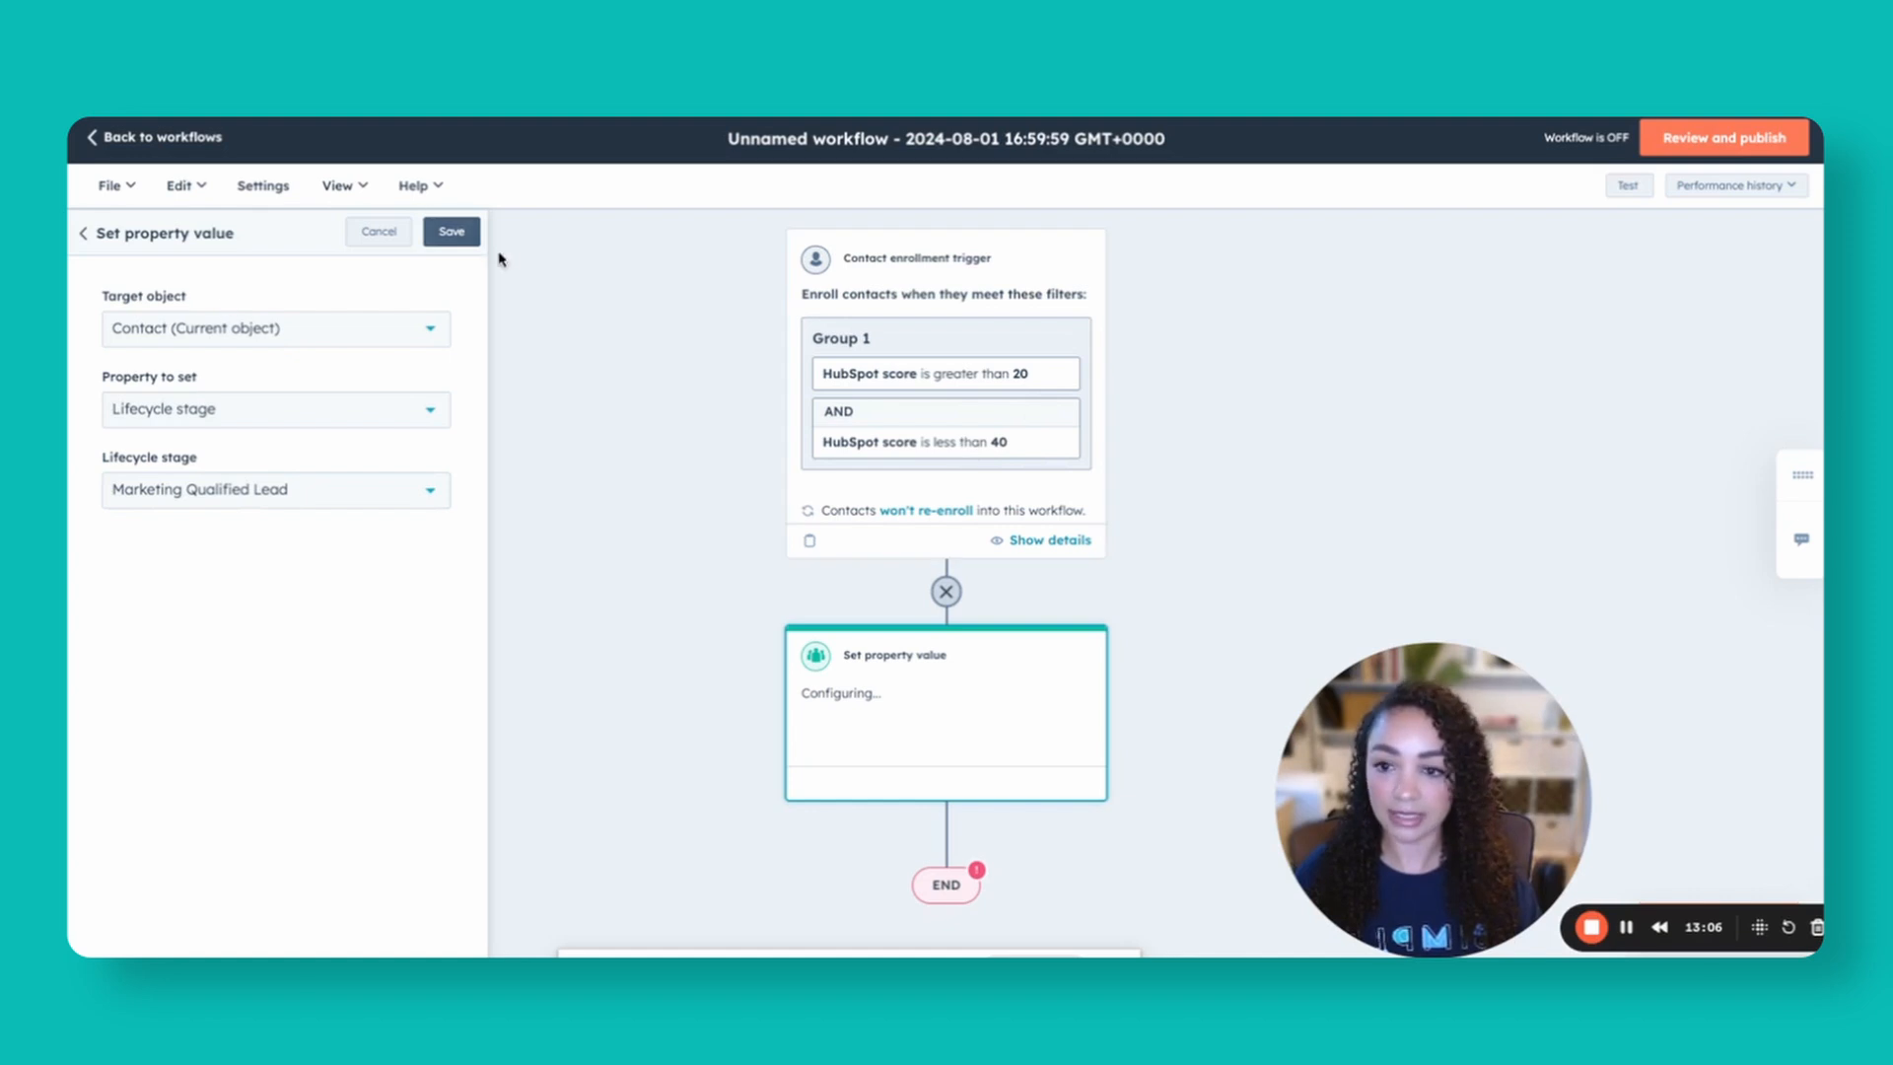
{"action": "left_click", "coordinate": [452, 232]}
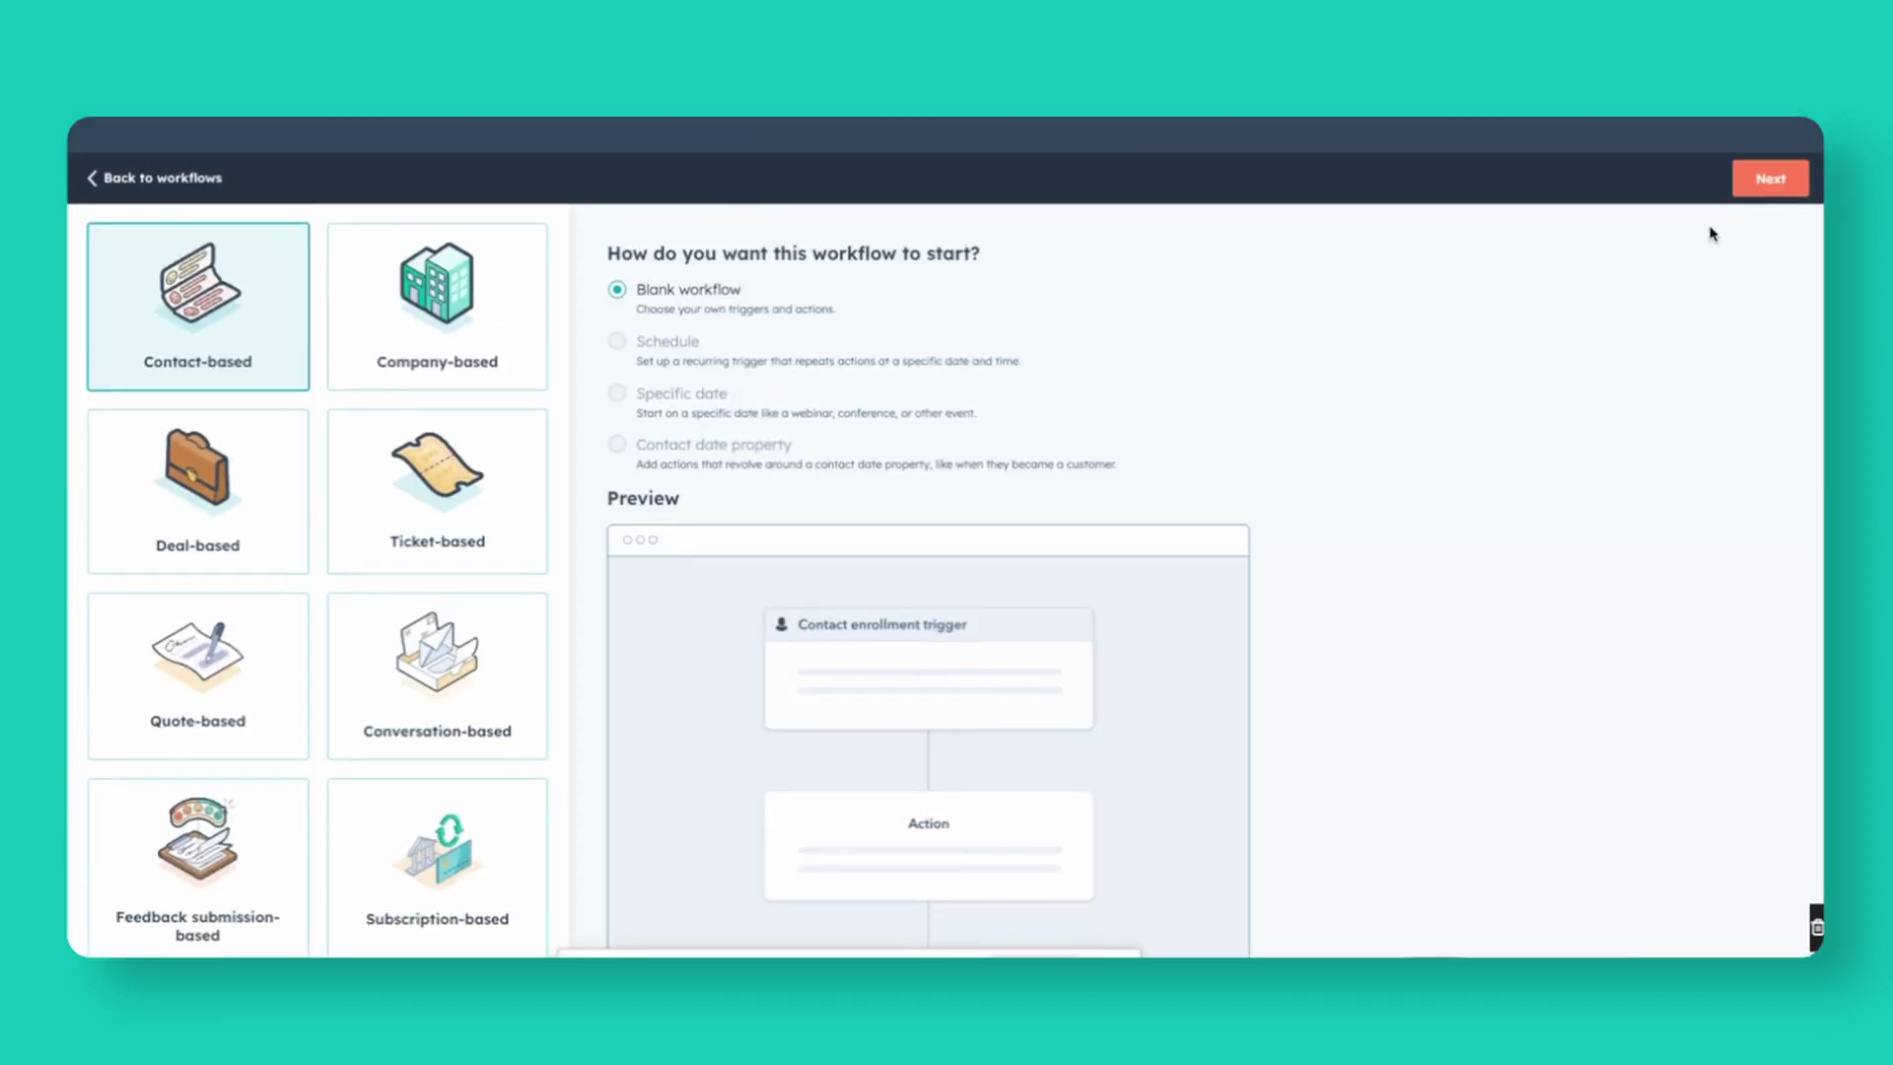
{"action": "scroll", "coordinate": [1712, 233], "scroll_direction": "down", "scroll_amount": 1}
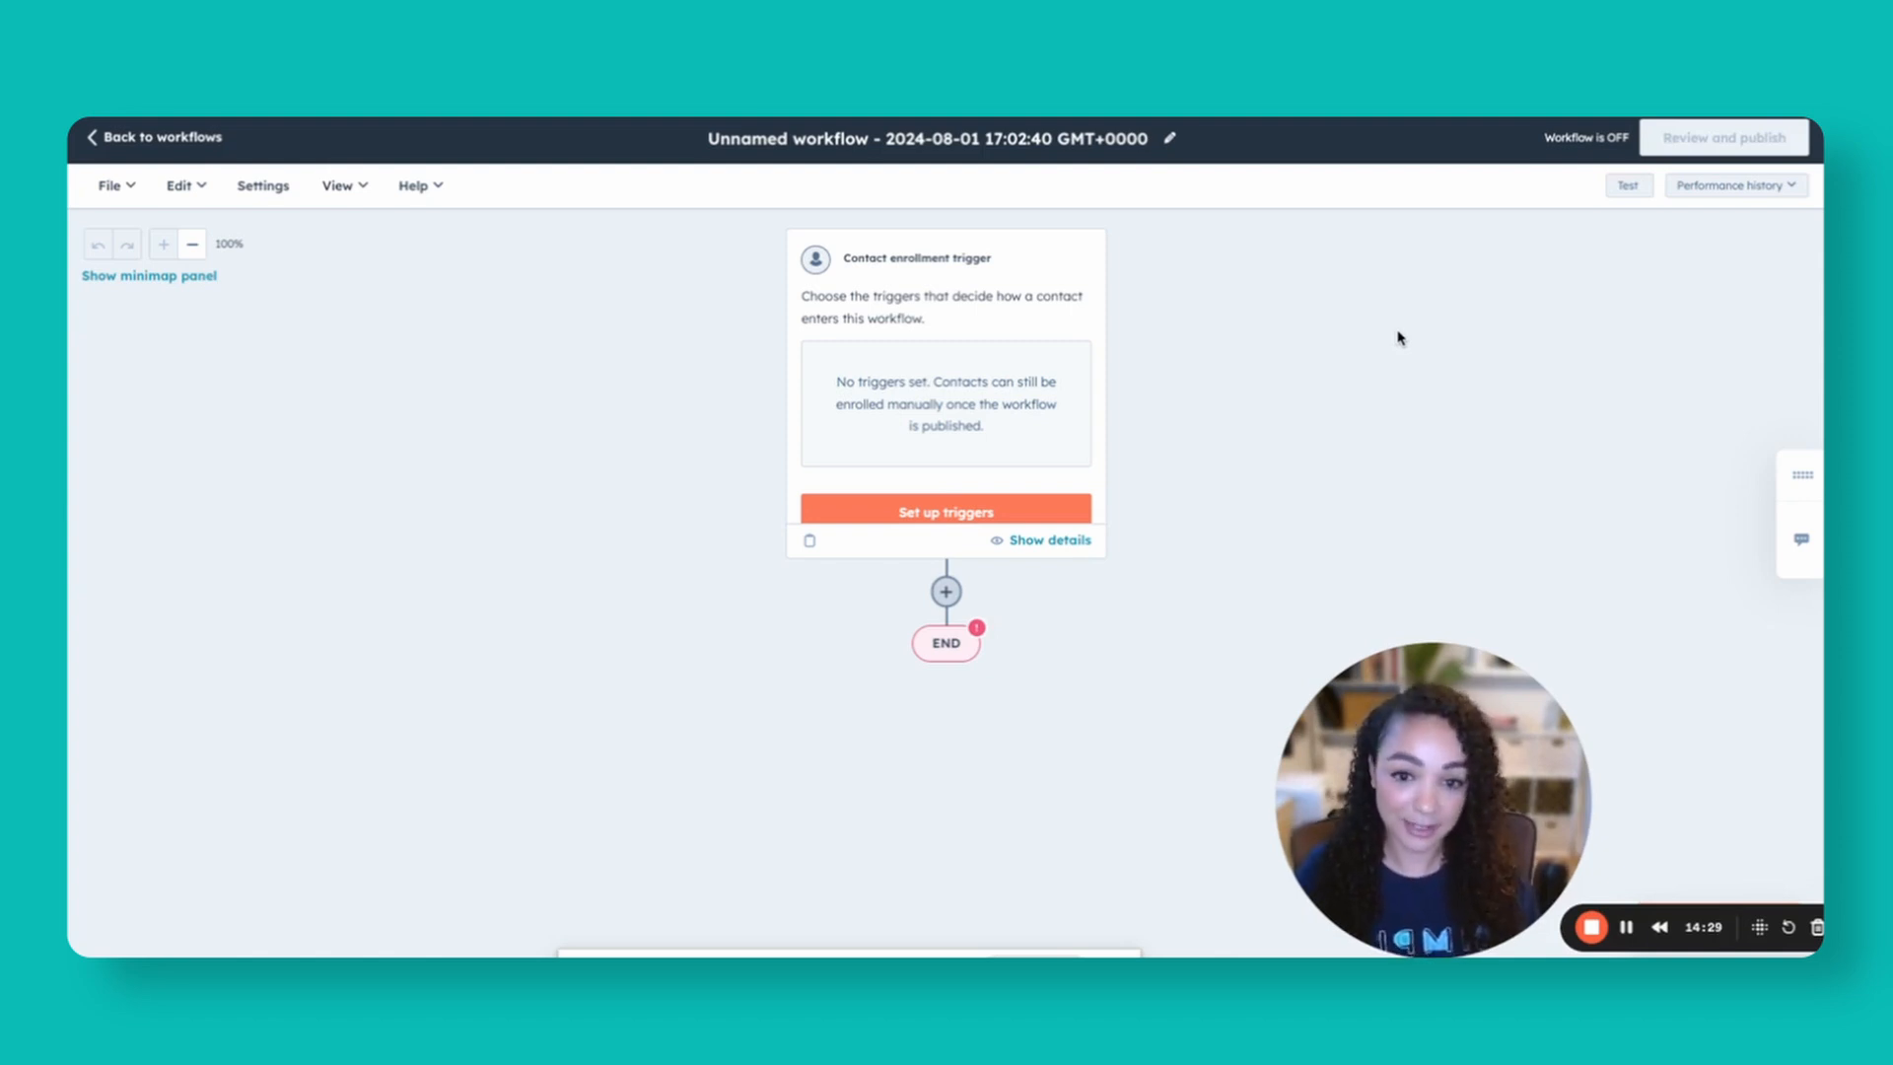
- Trigger enrollment on filter criteria: list membership of the Unsubscribed list
{"action": "left_click", "coordinate": [905, 509]}
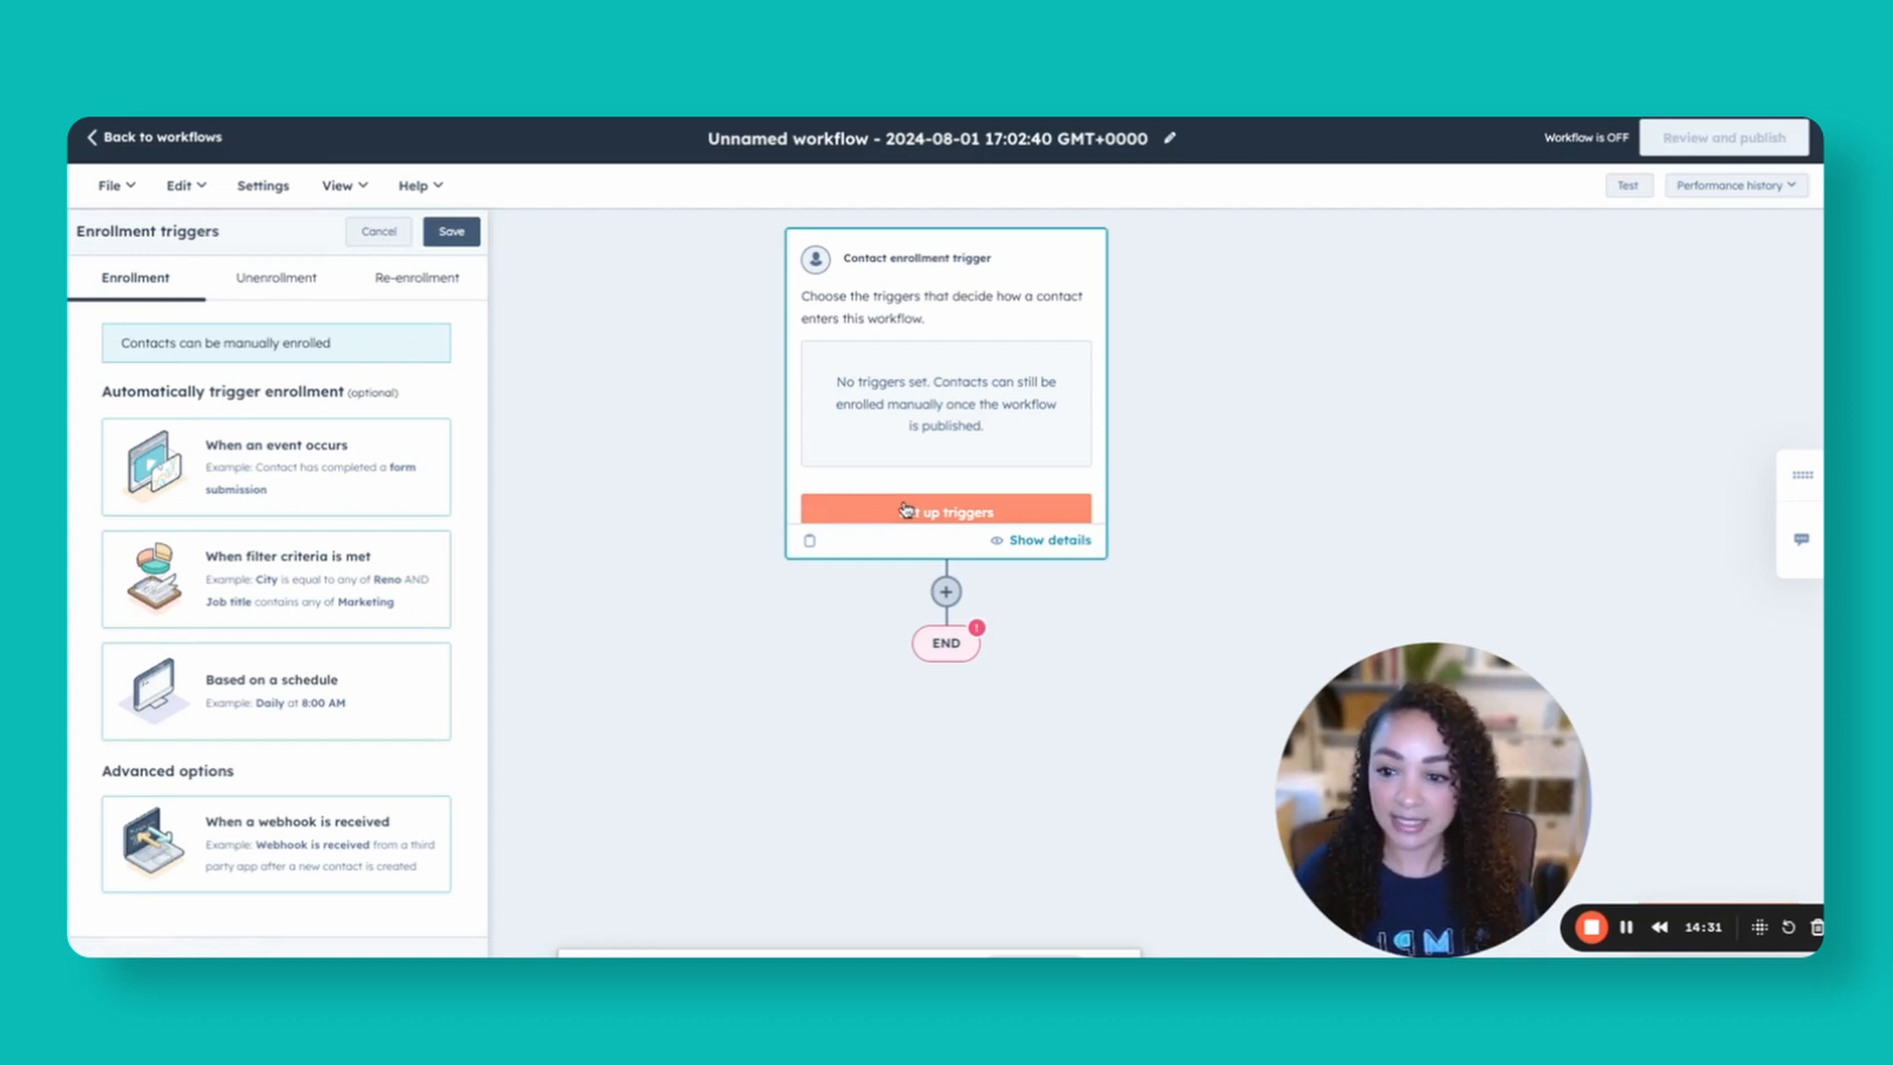
{"action": "left_click", "coordinate": [250, 590]}
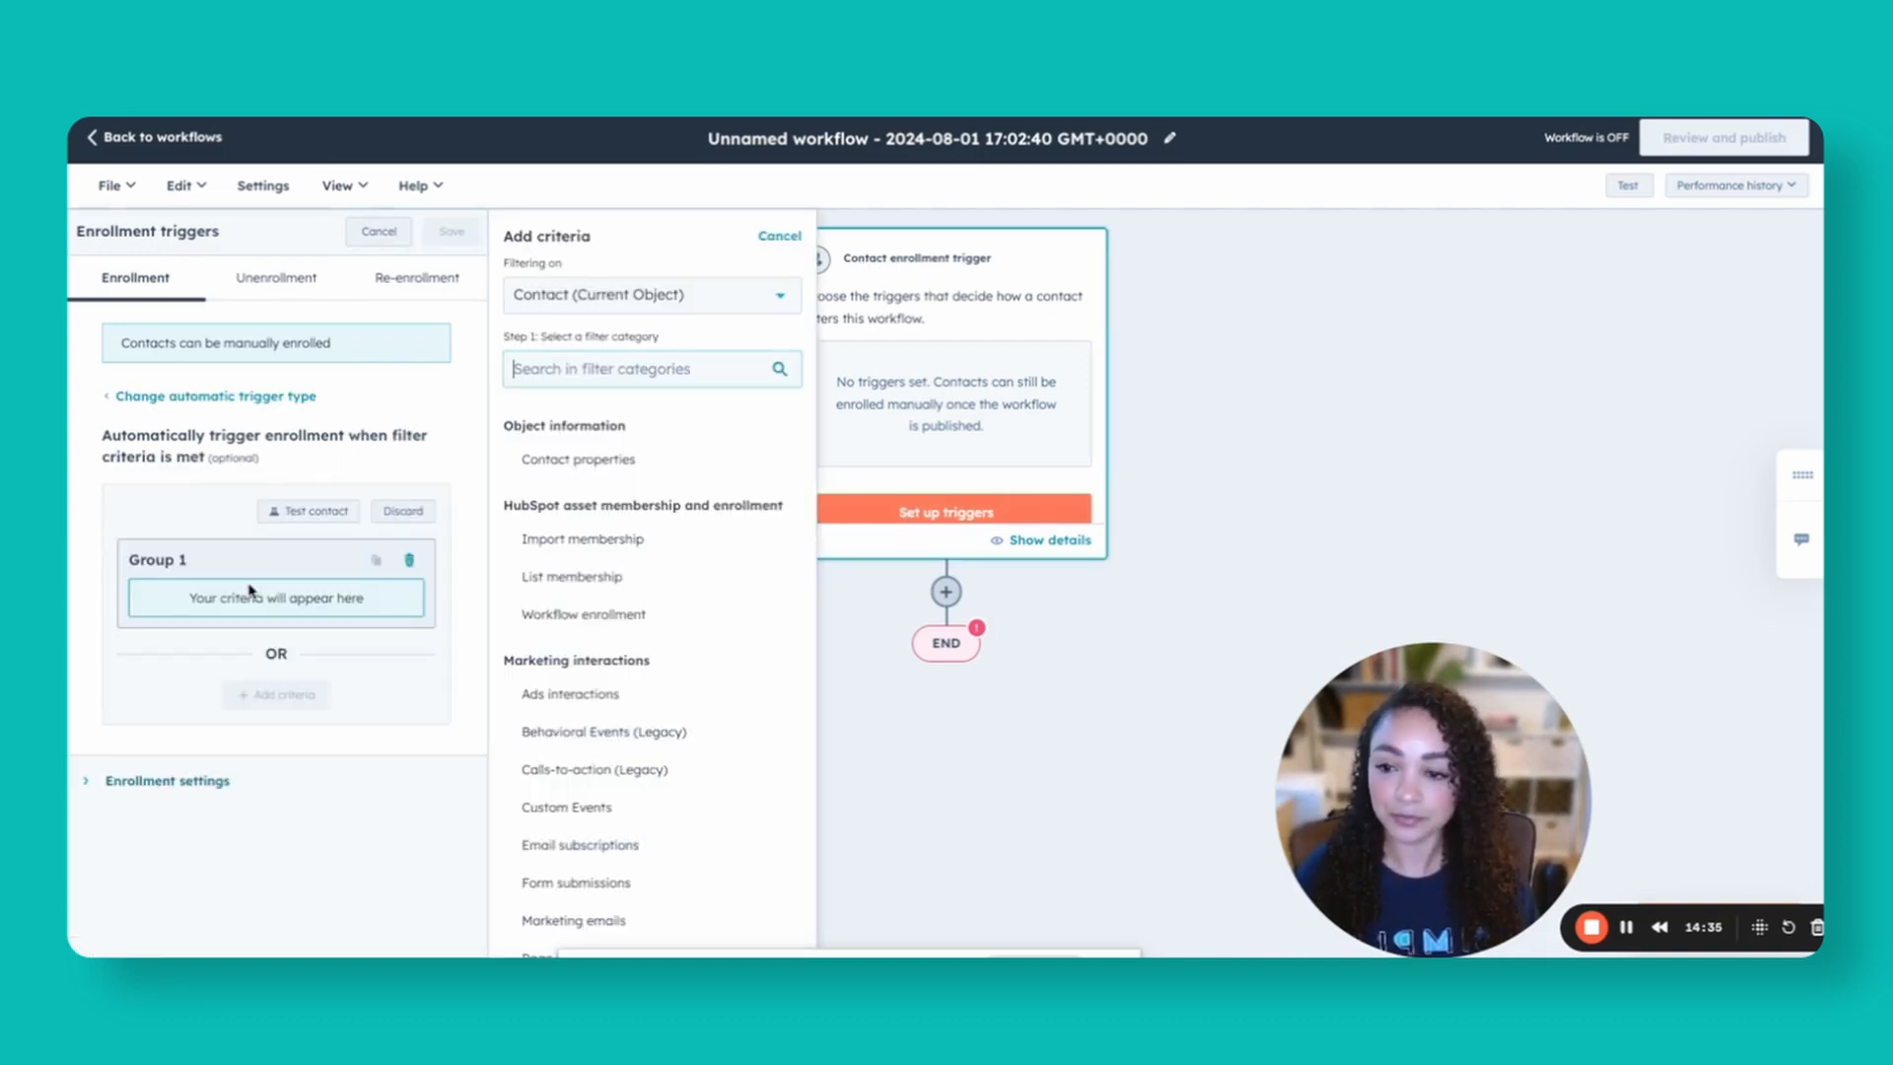
{"action": "left_click", "coordinate": [520, 439]}
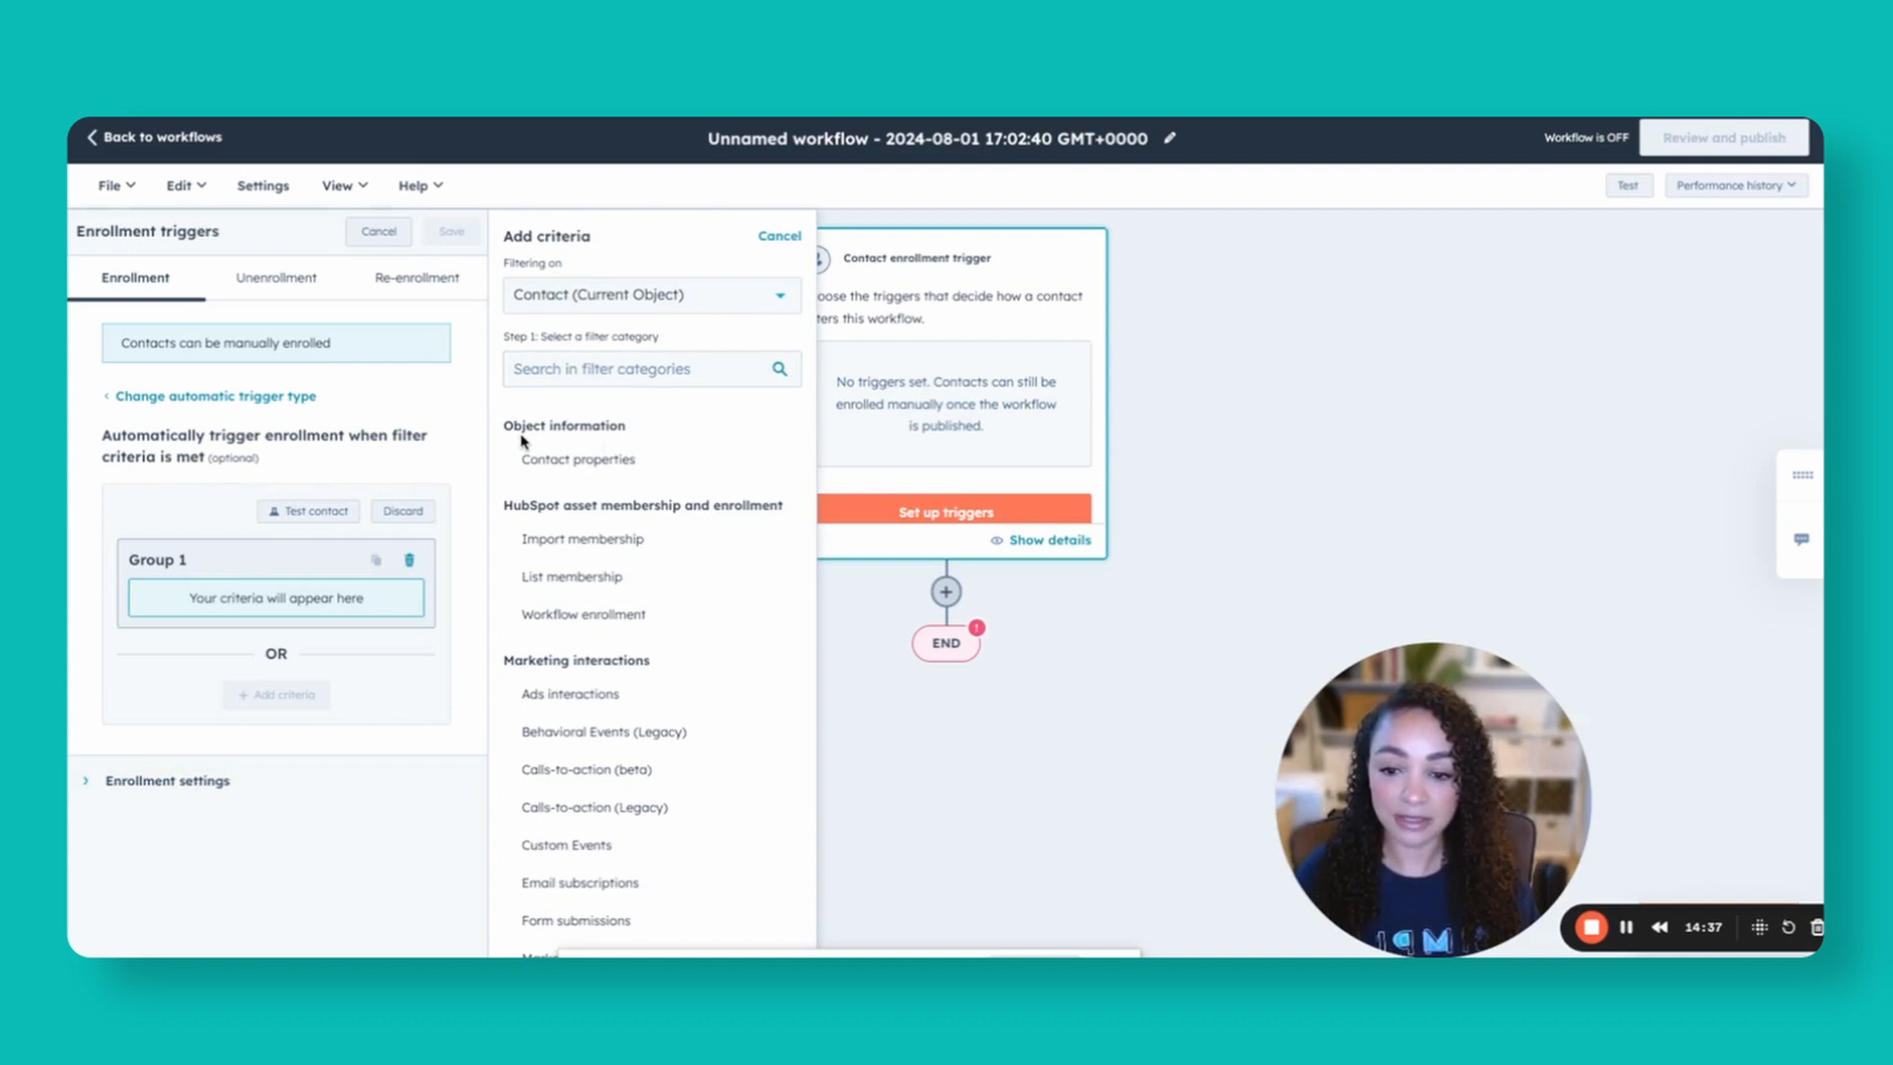
{"action": "left_click", "coordinate": [559, 579]}
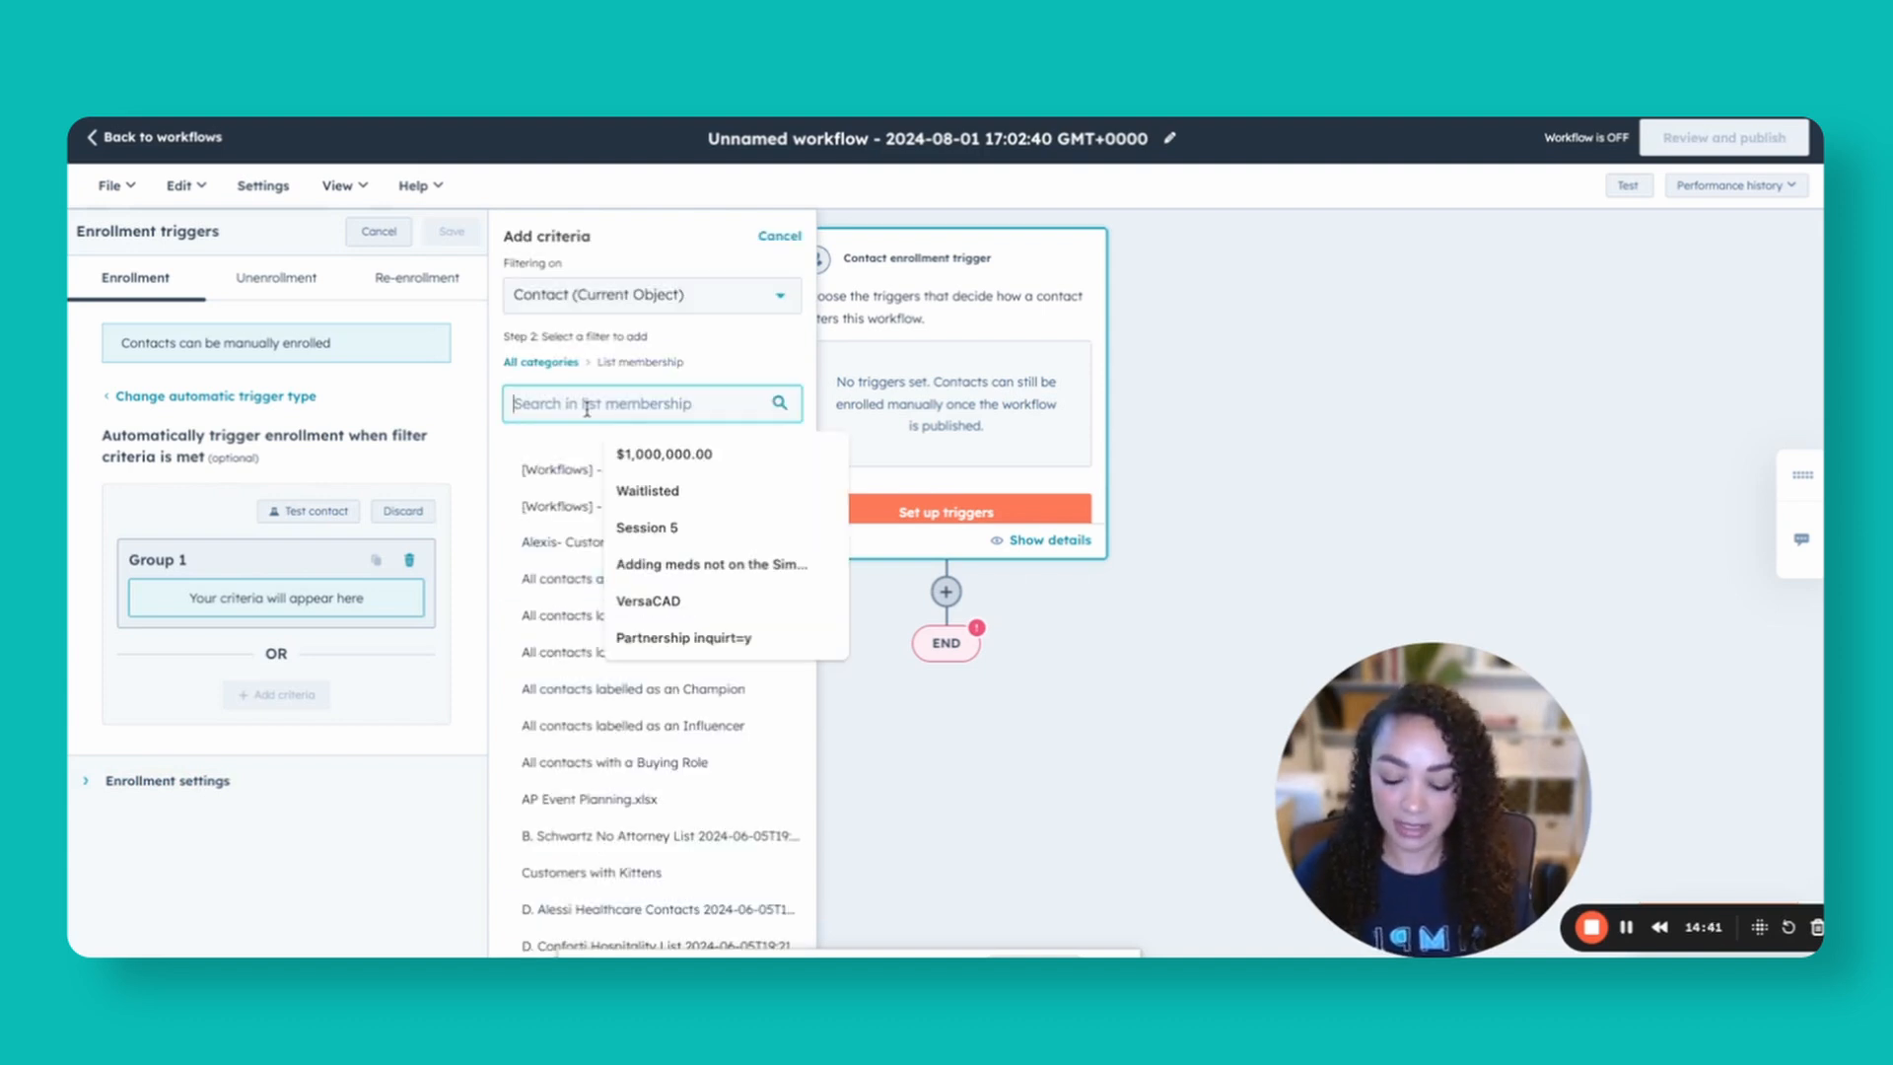
{"action": "type", "text": "unsub"}
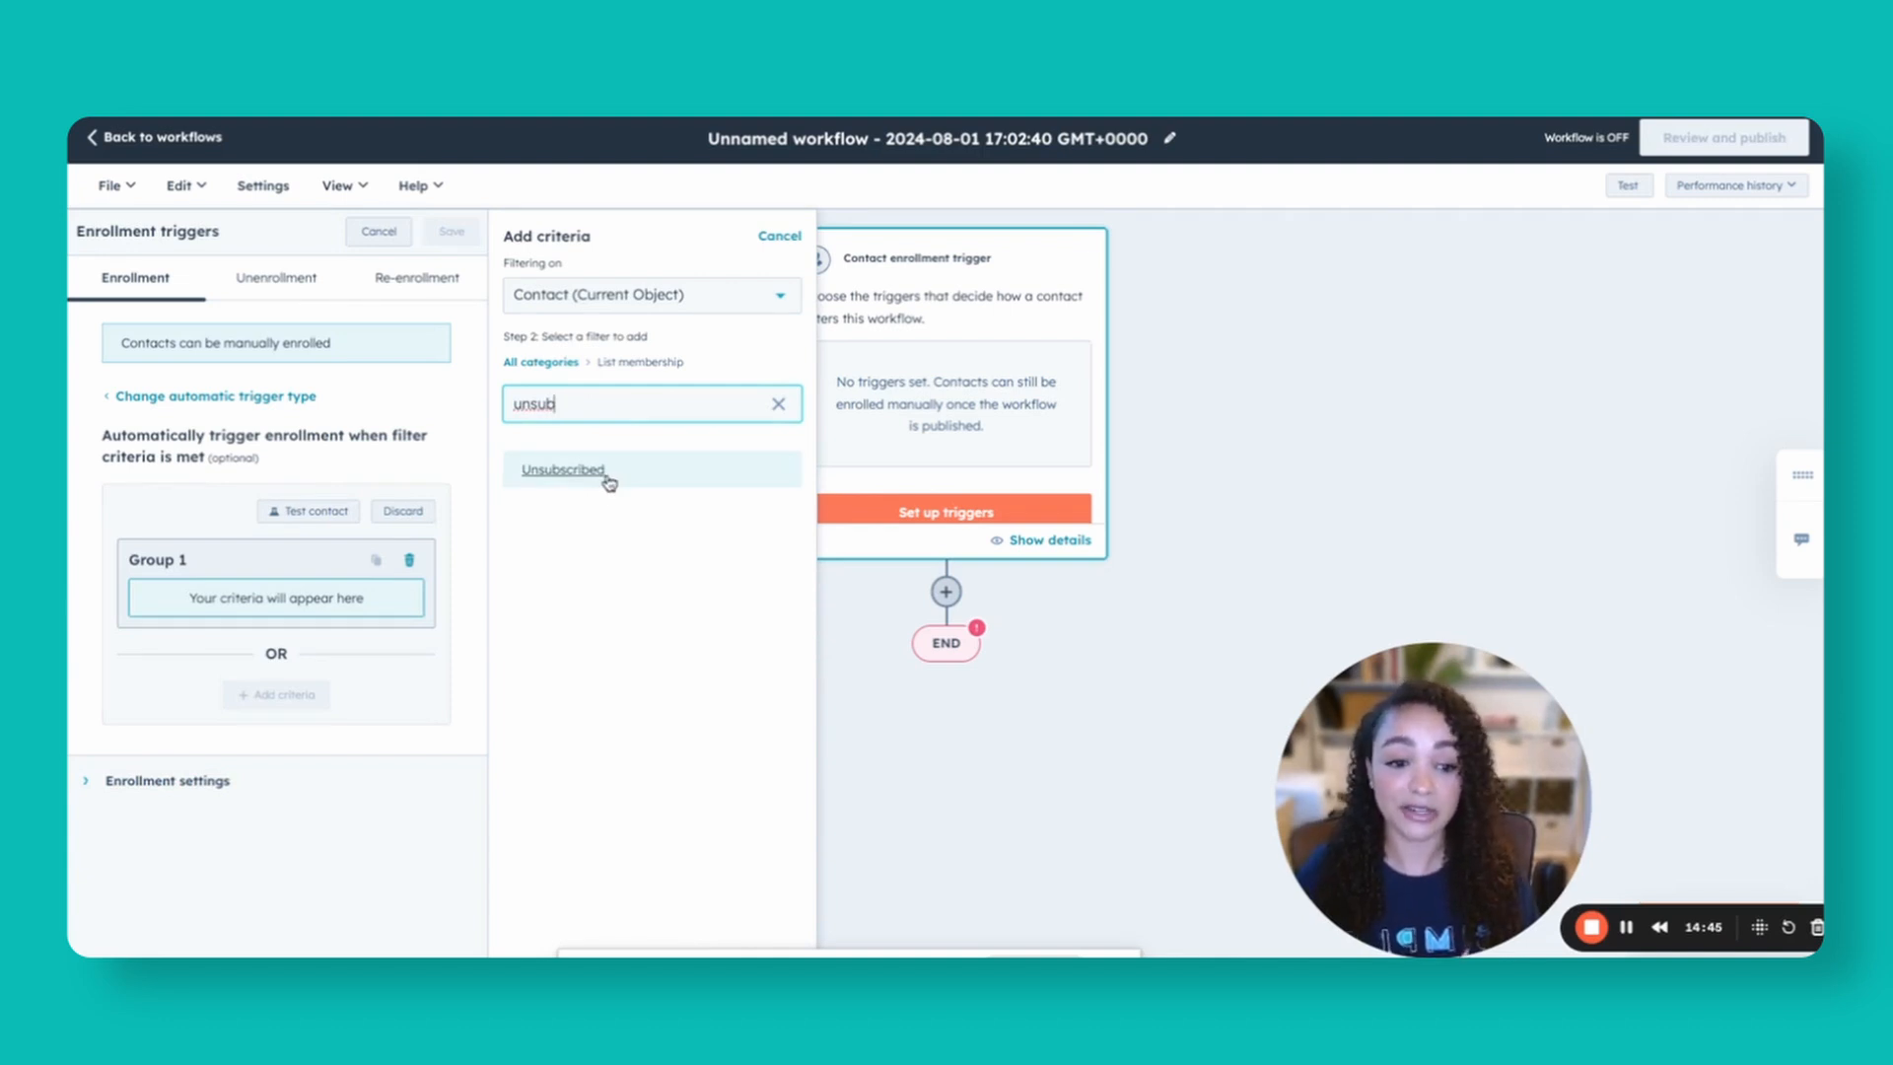
{"action": "left_click", "coordinate": [607, 477]}
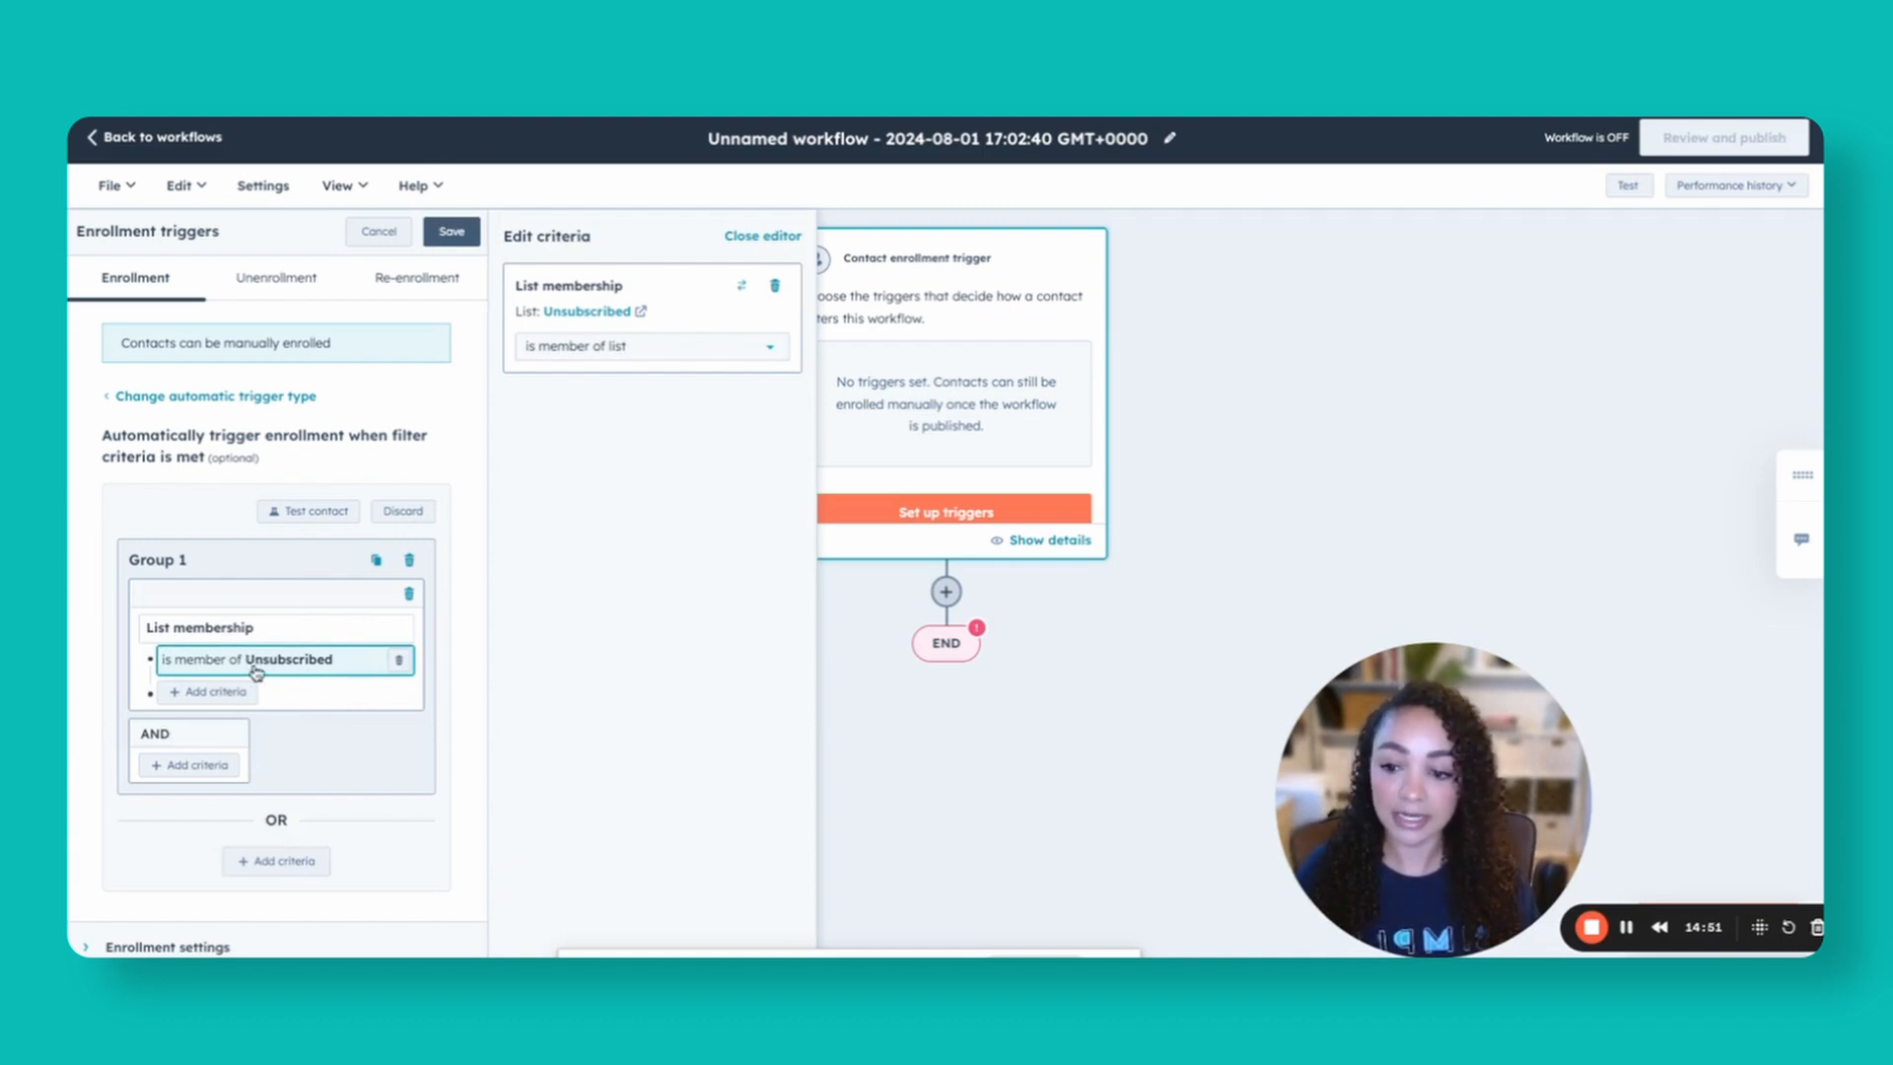
- Add an OR group for members of the Hard bounced list and save the triggers
{"action": "left_click", "coordinate": [275, 862]}
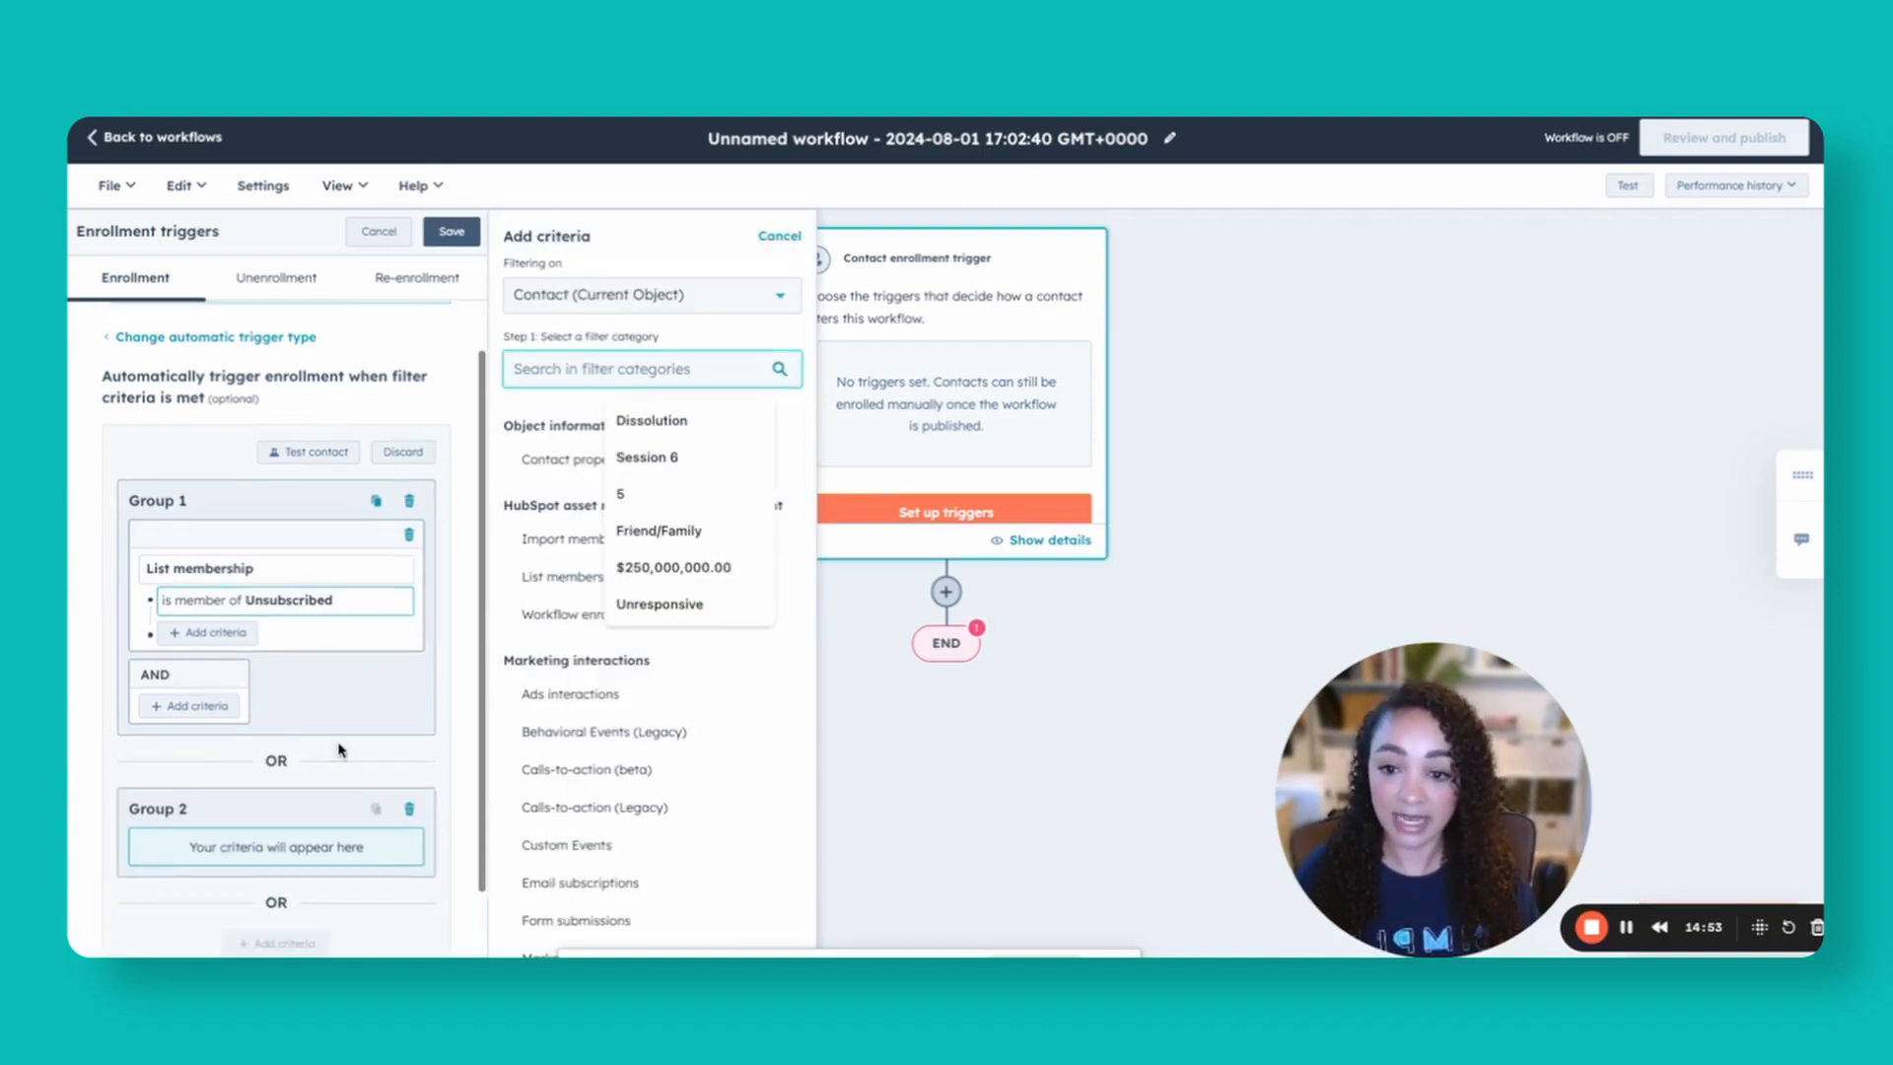
{"action": "scroll", "coordinate": [340, 751], "scroll_direction": "down", "scroll_amount": 2}
{"action": "left_click", "coordinate": [571, 576]}
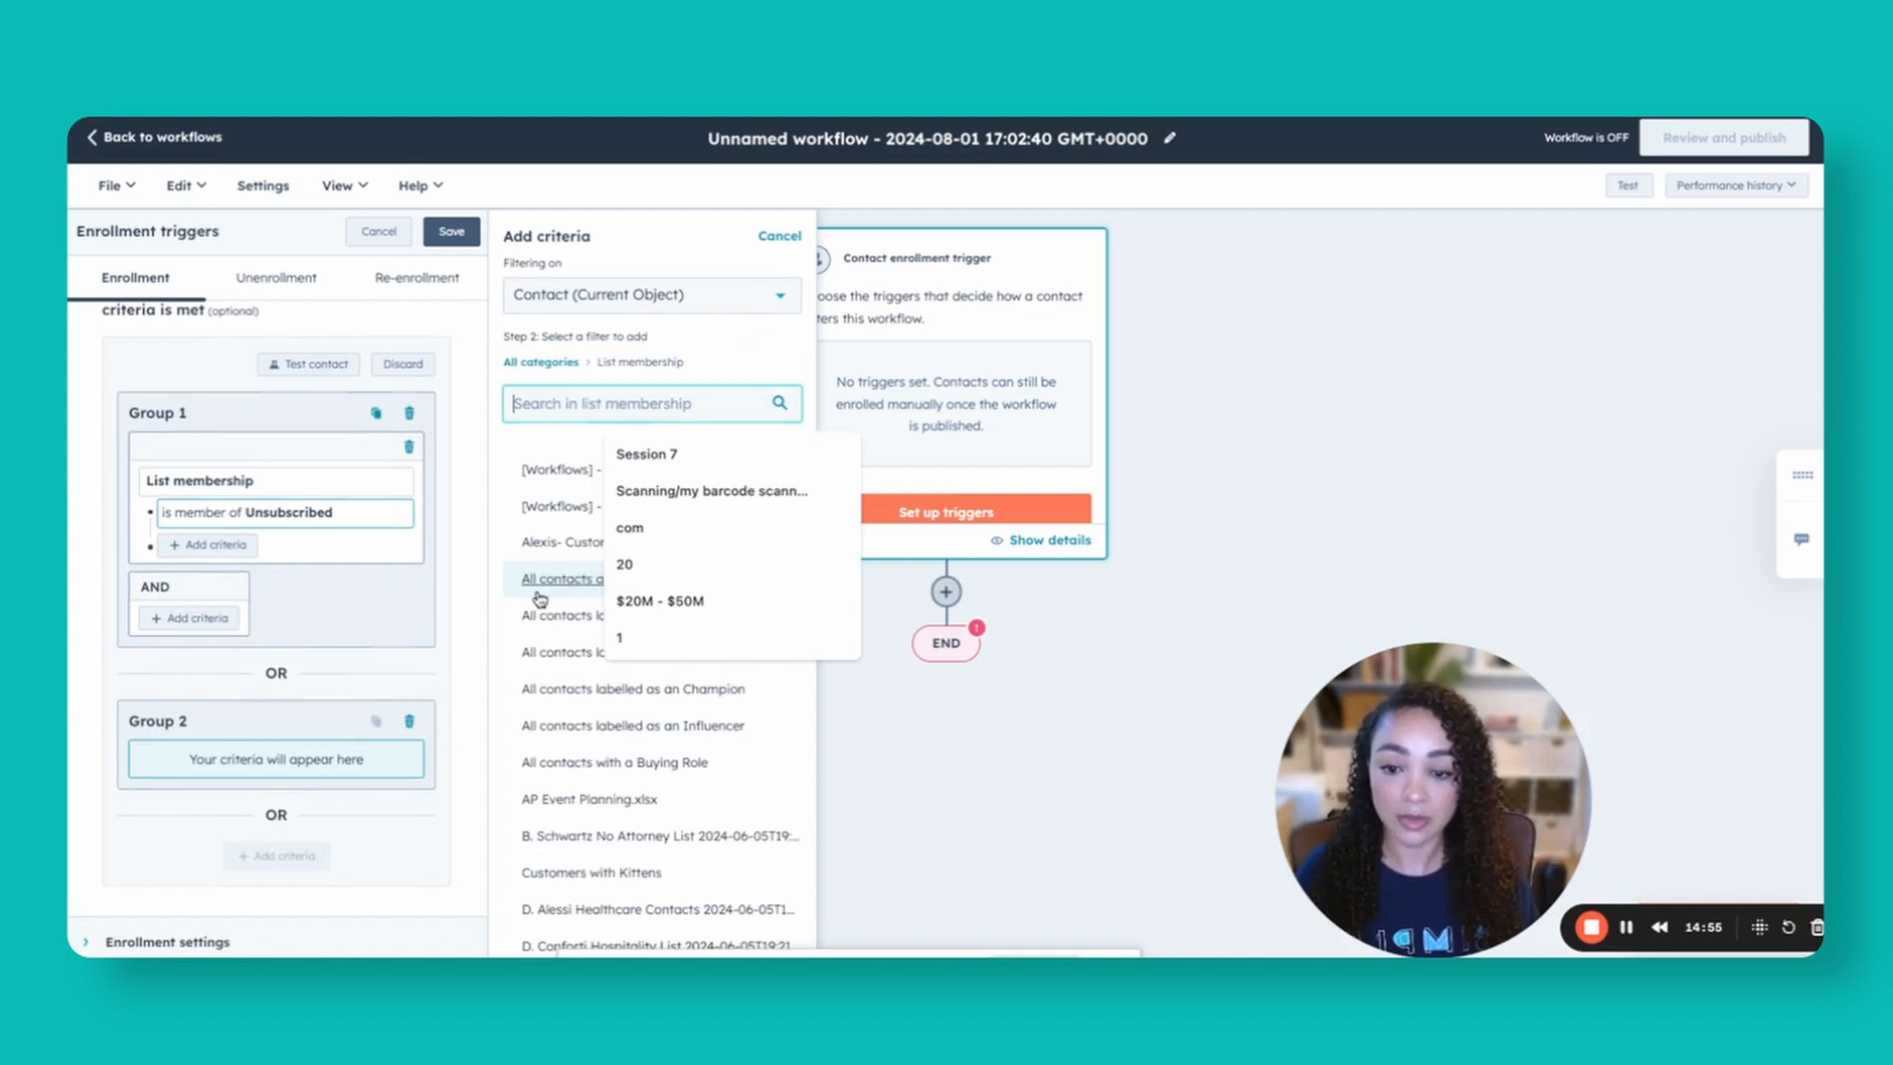
{"action": "type", "text": "bou"}
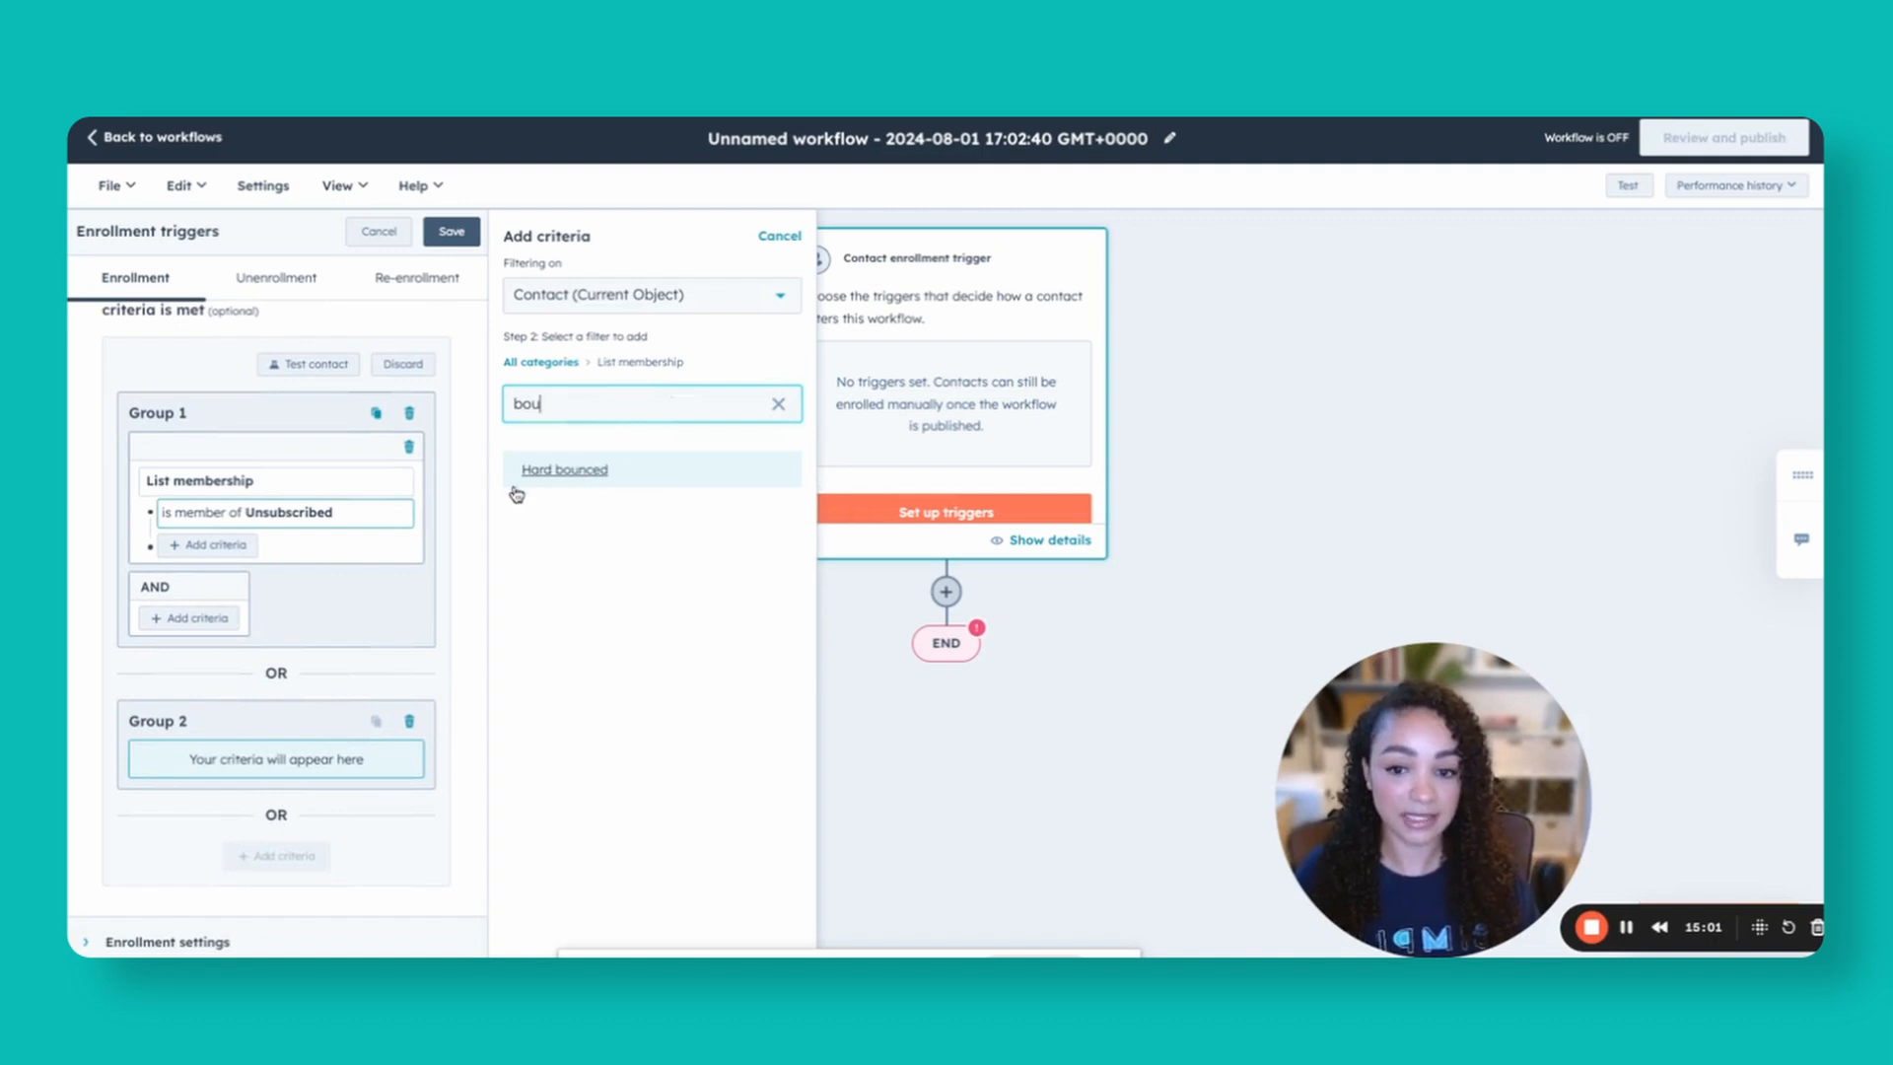
{"action": "left_click", "coordinate": [565, 474]}
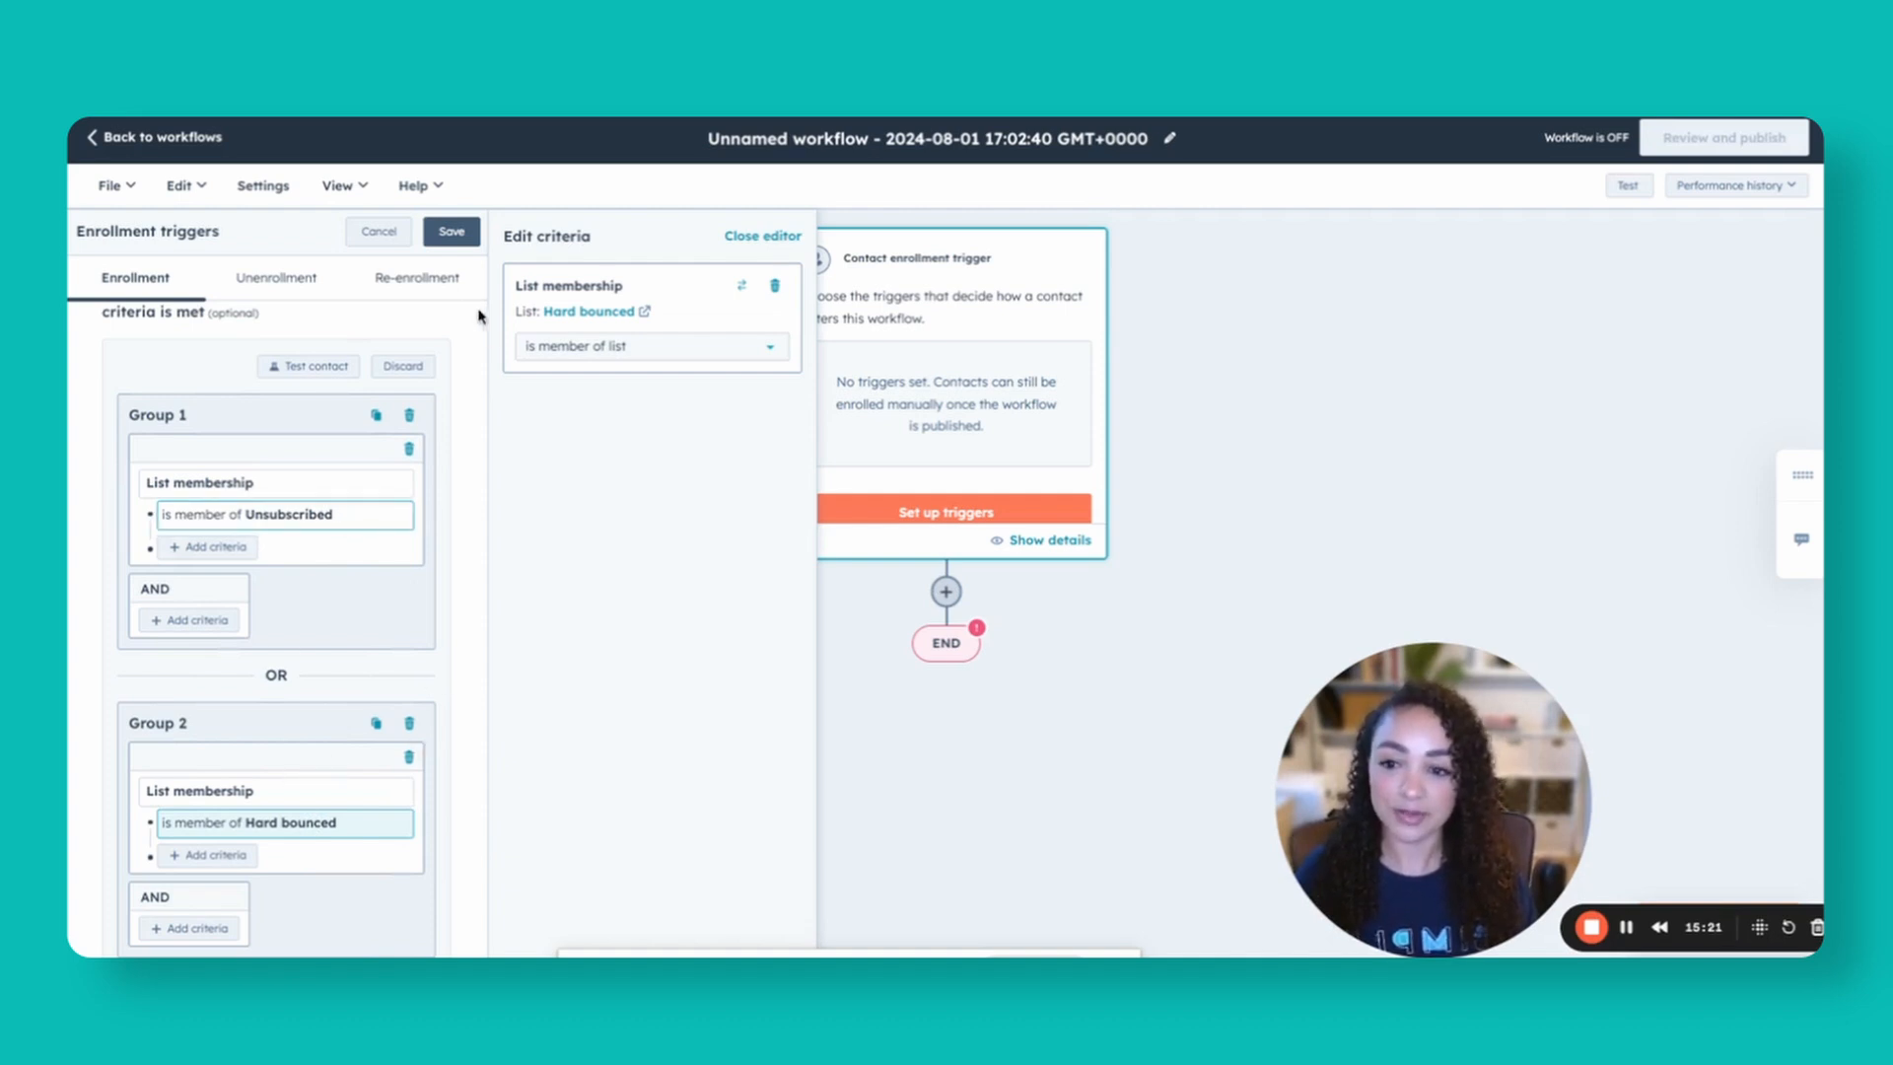
{"action": "left_click", "coordinate": [451, 230]}
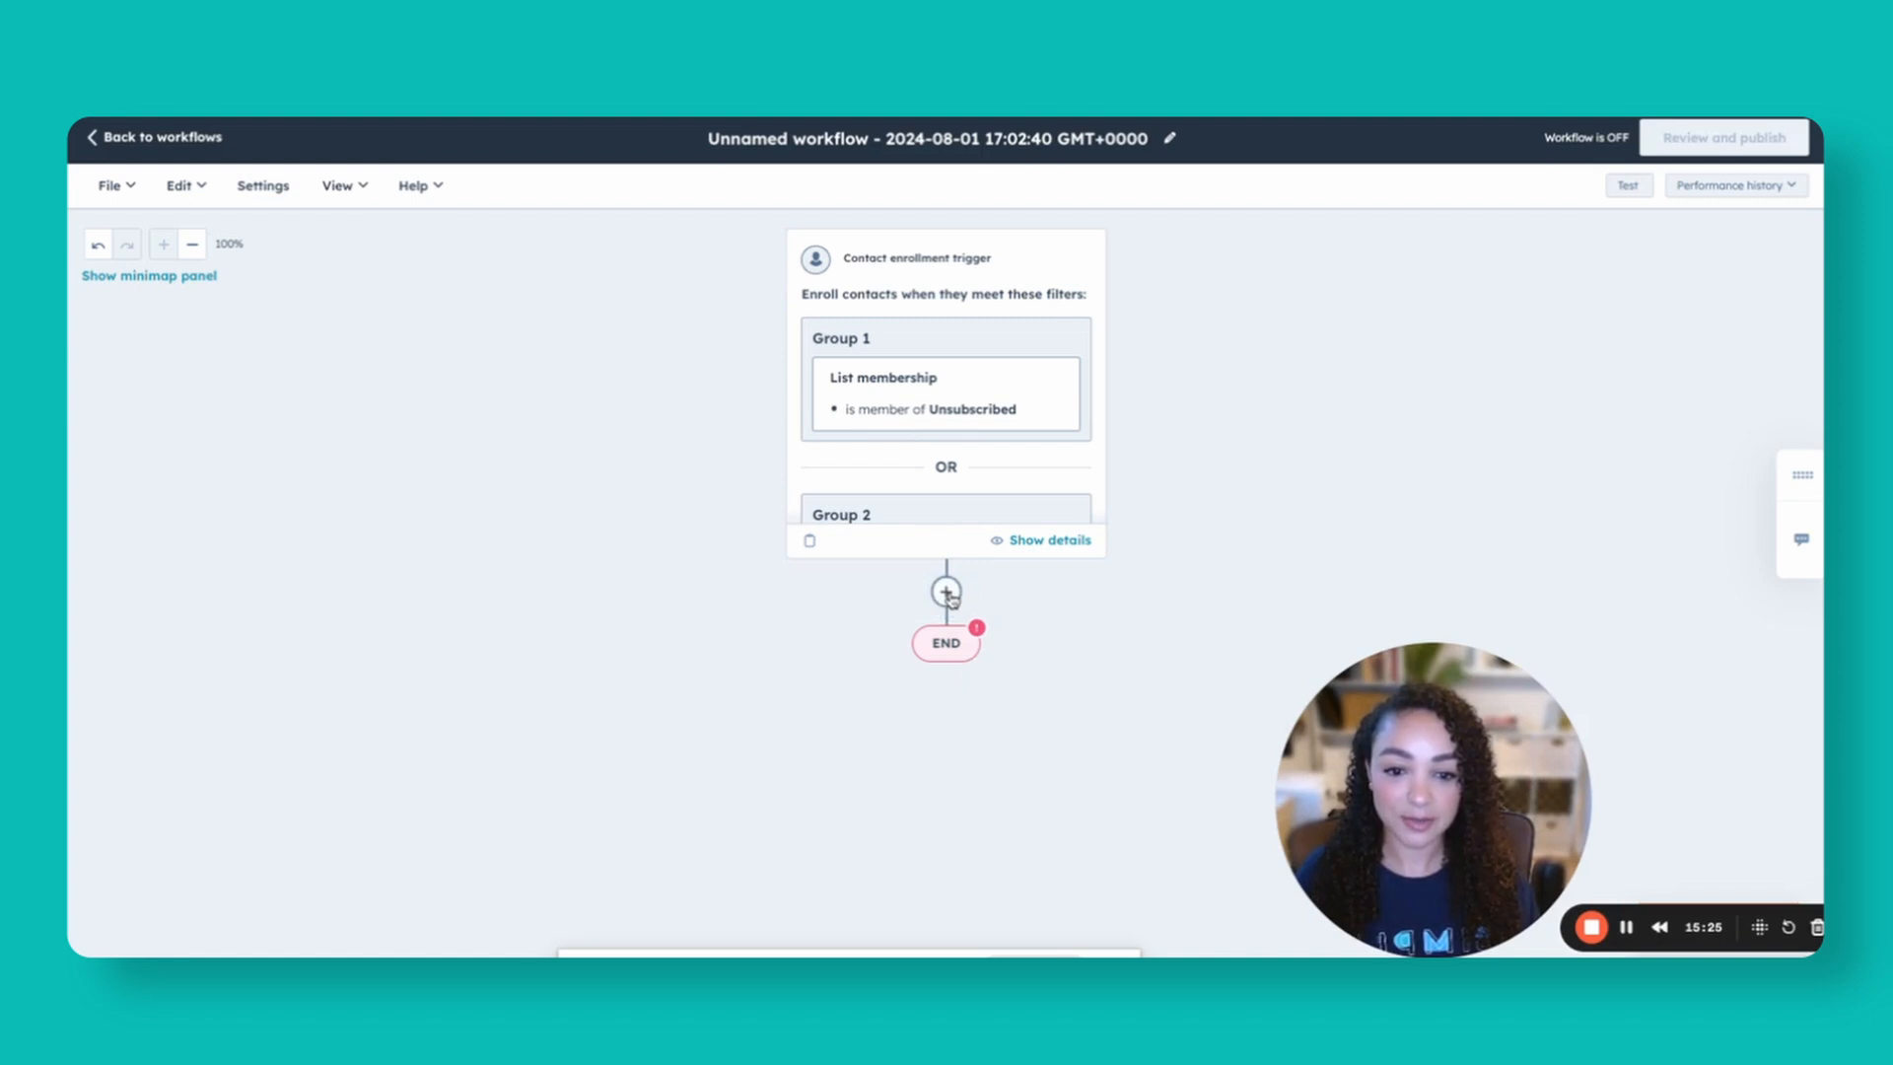
- Add a Set marketing contact status action marking enrolled contacts as non-marketing contacts
{"action": "left_click", "coordinate": [944, 591]}
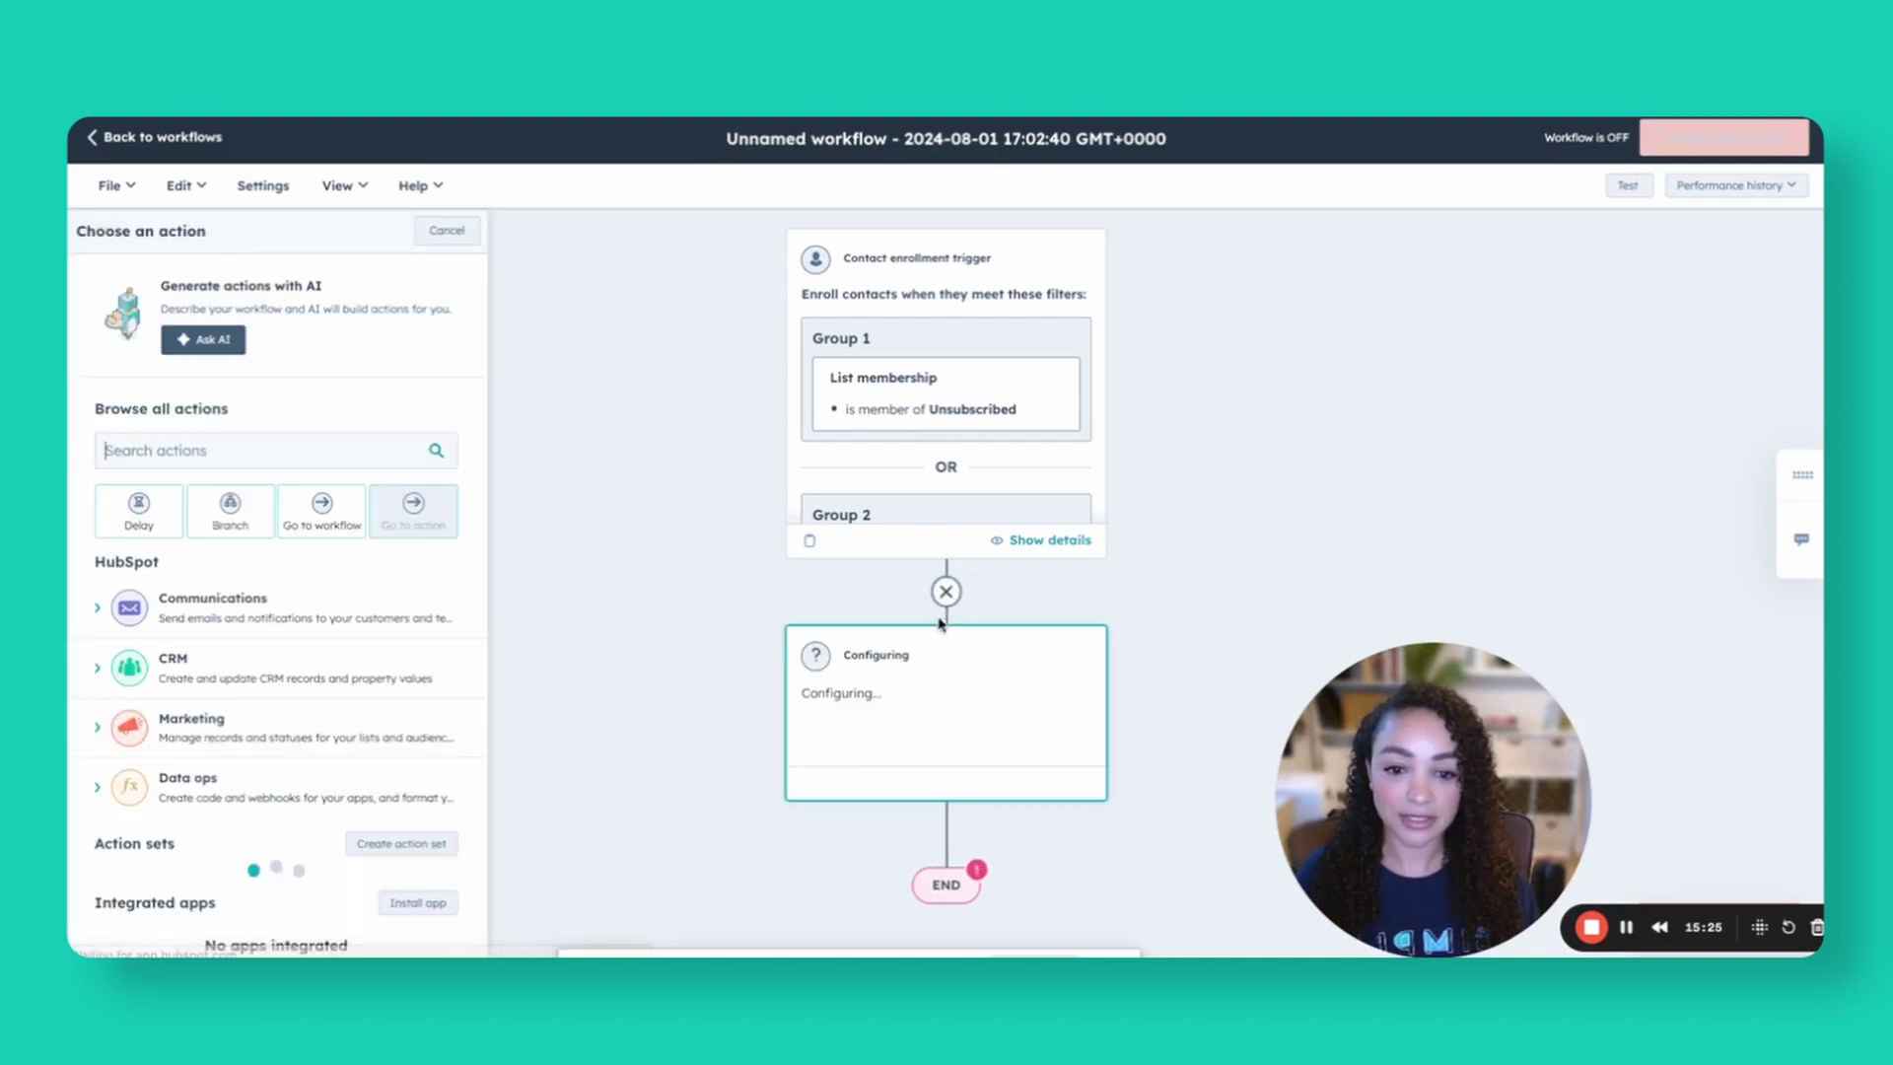
{"action": "left_click", "coordinate": [223, 724]}
{"action": "scroll", "coordinate": [340, 674], "scroll_direction": "down", "scroll_amount": 3}
{"action": "scroll", "coordinate": [341, 673], "scroll_direction": "down", "scroll_amount": 2}
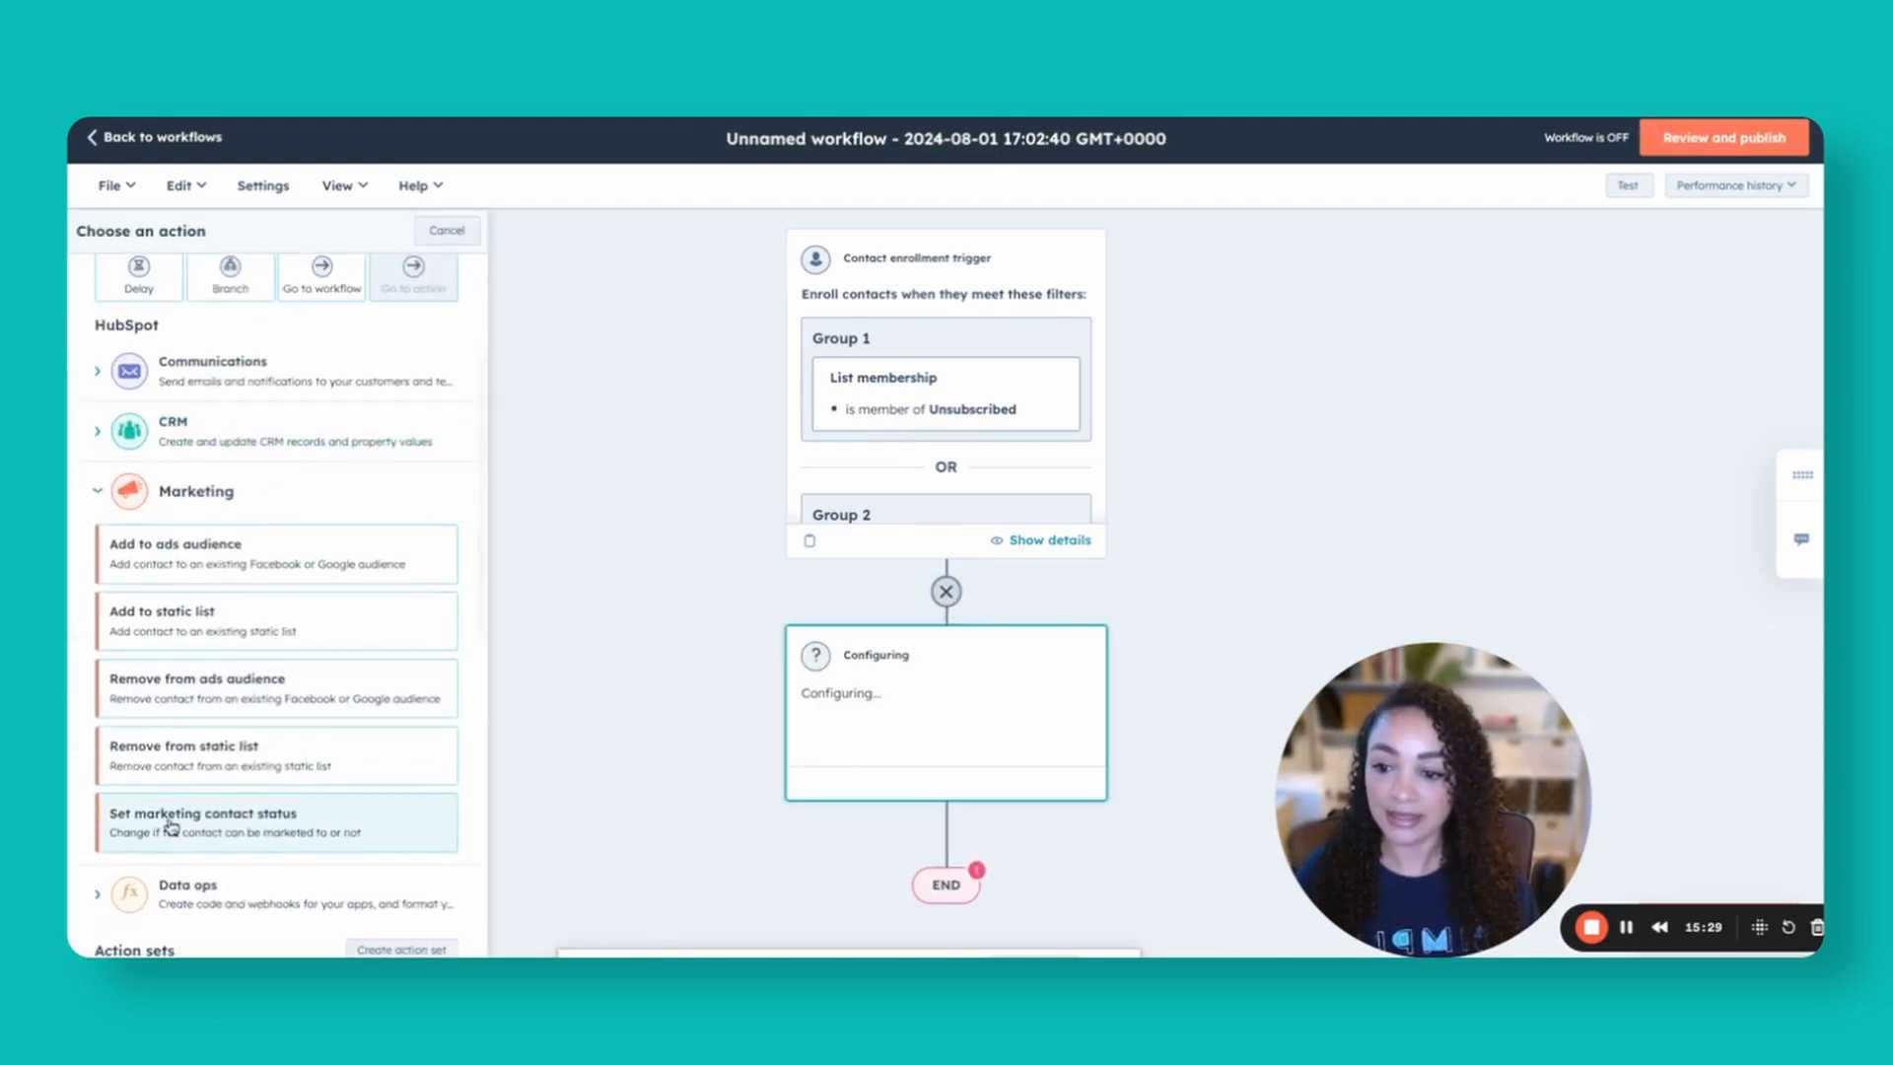
{"action": "left_click", "coordinate": [301, 831]}
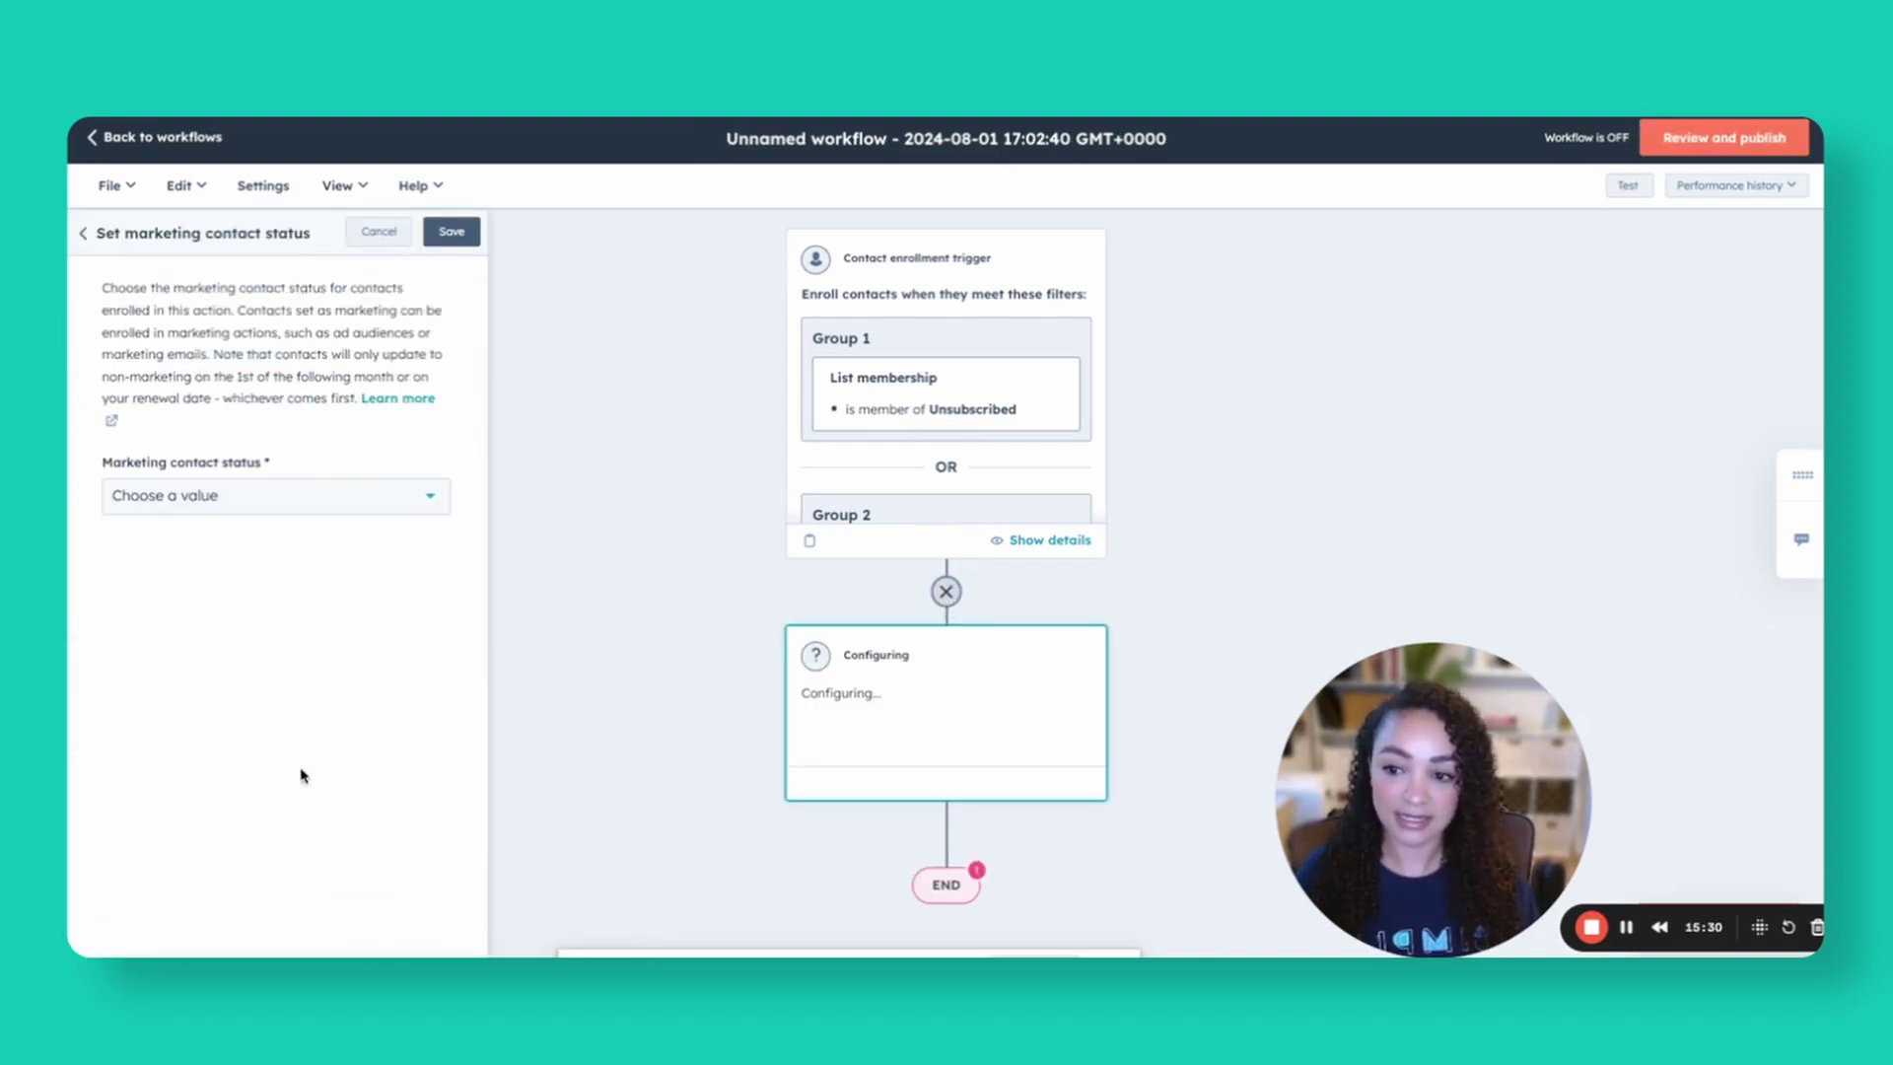
{"action": "left_click", "coordinate": [201, 495]}
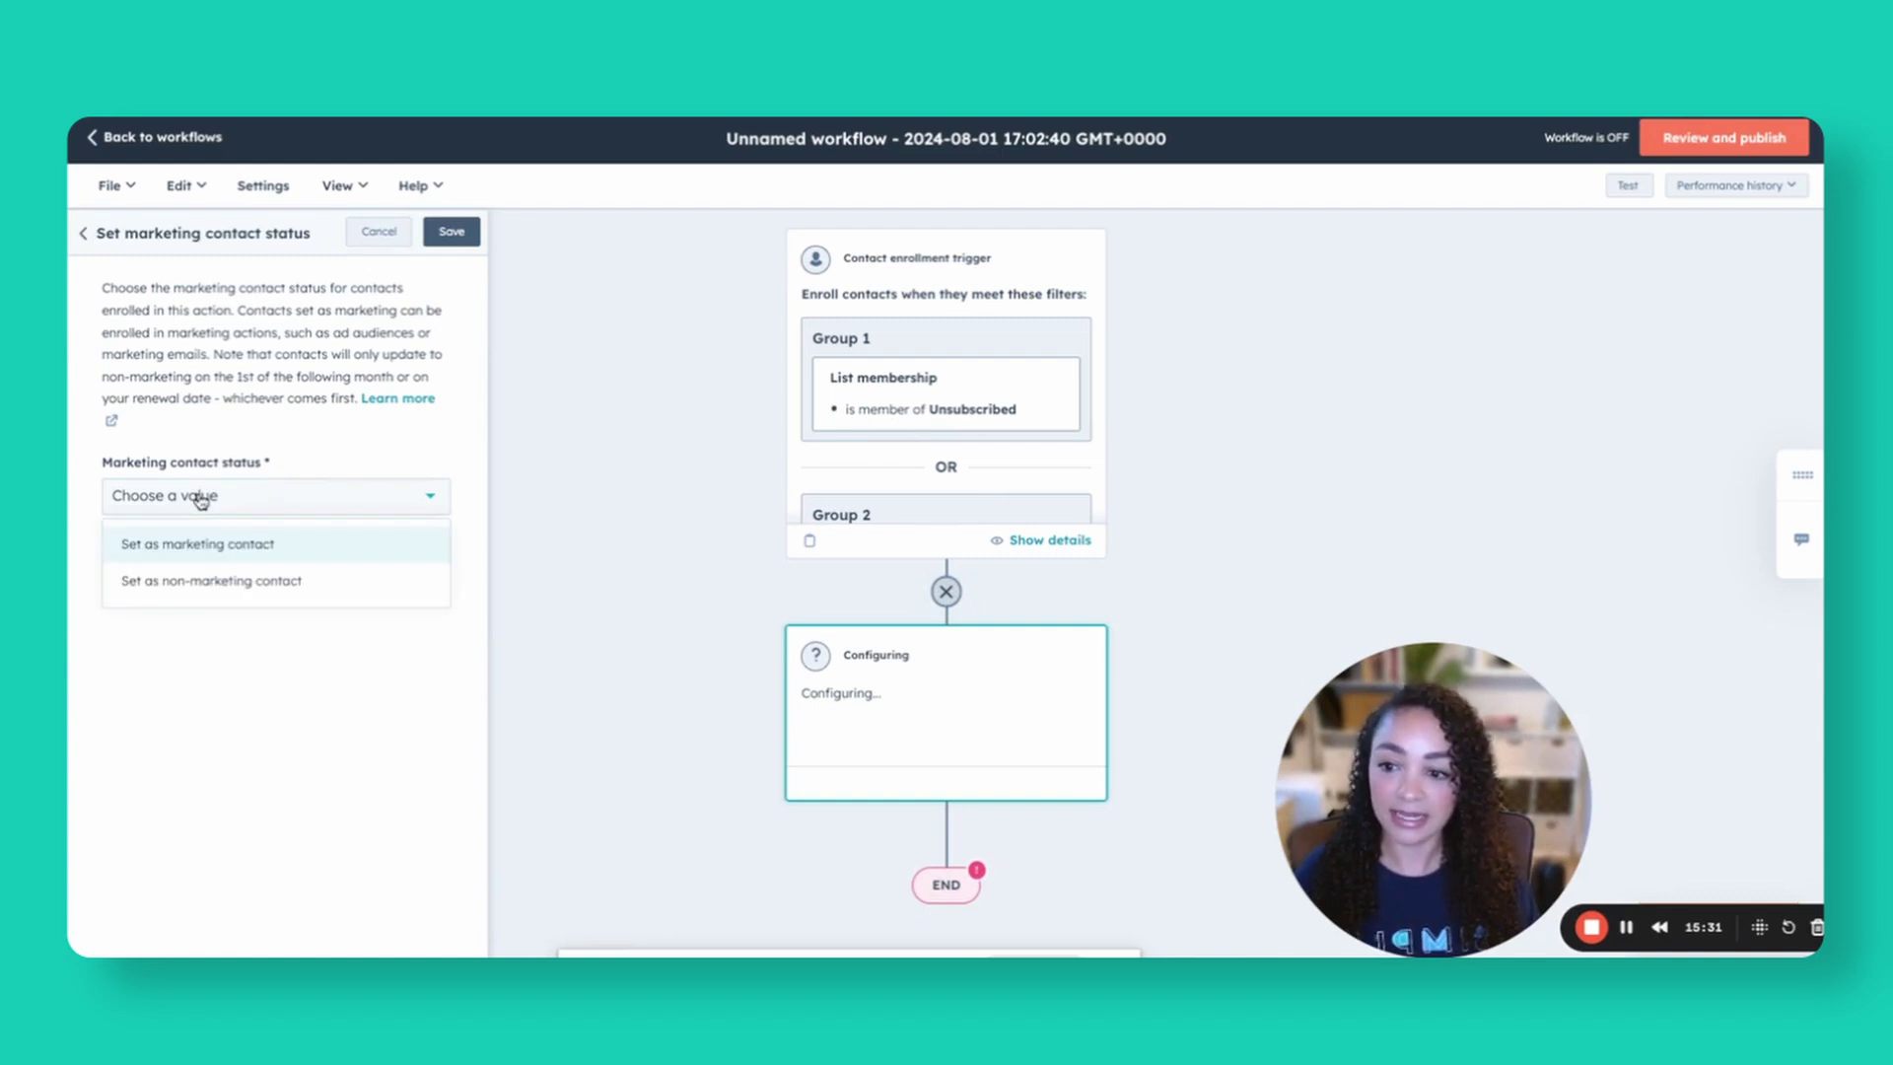
{"action": "left_click", "coordinate": [236, 582]}
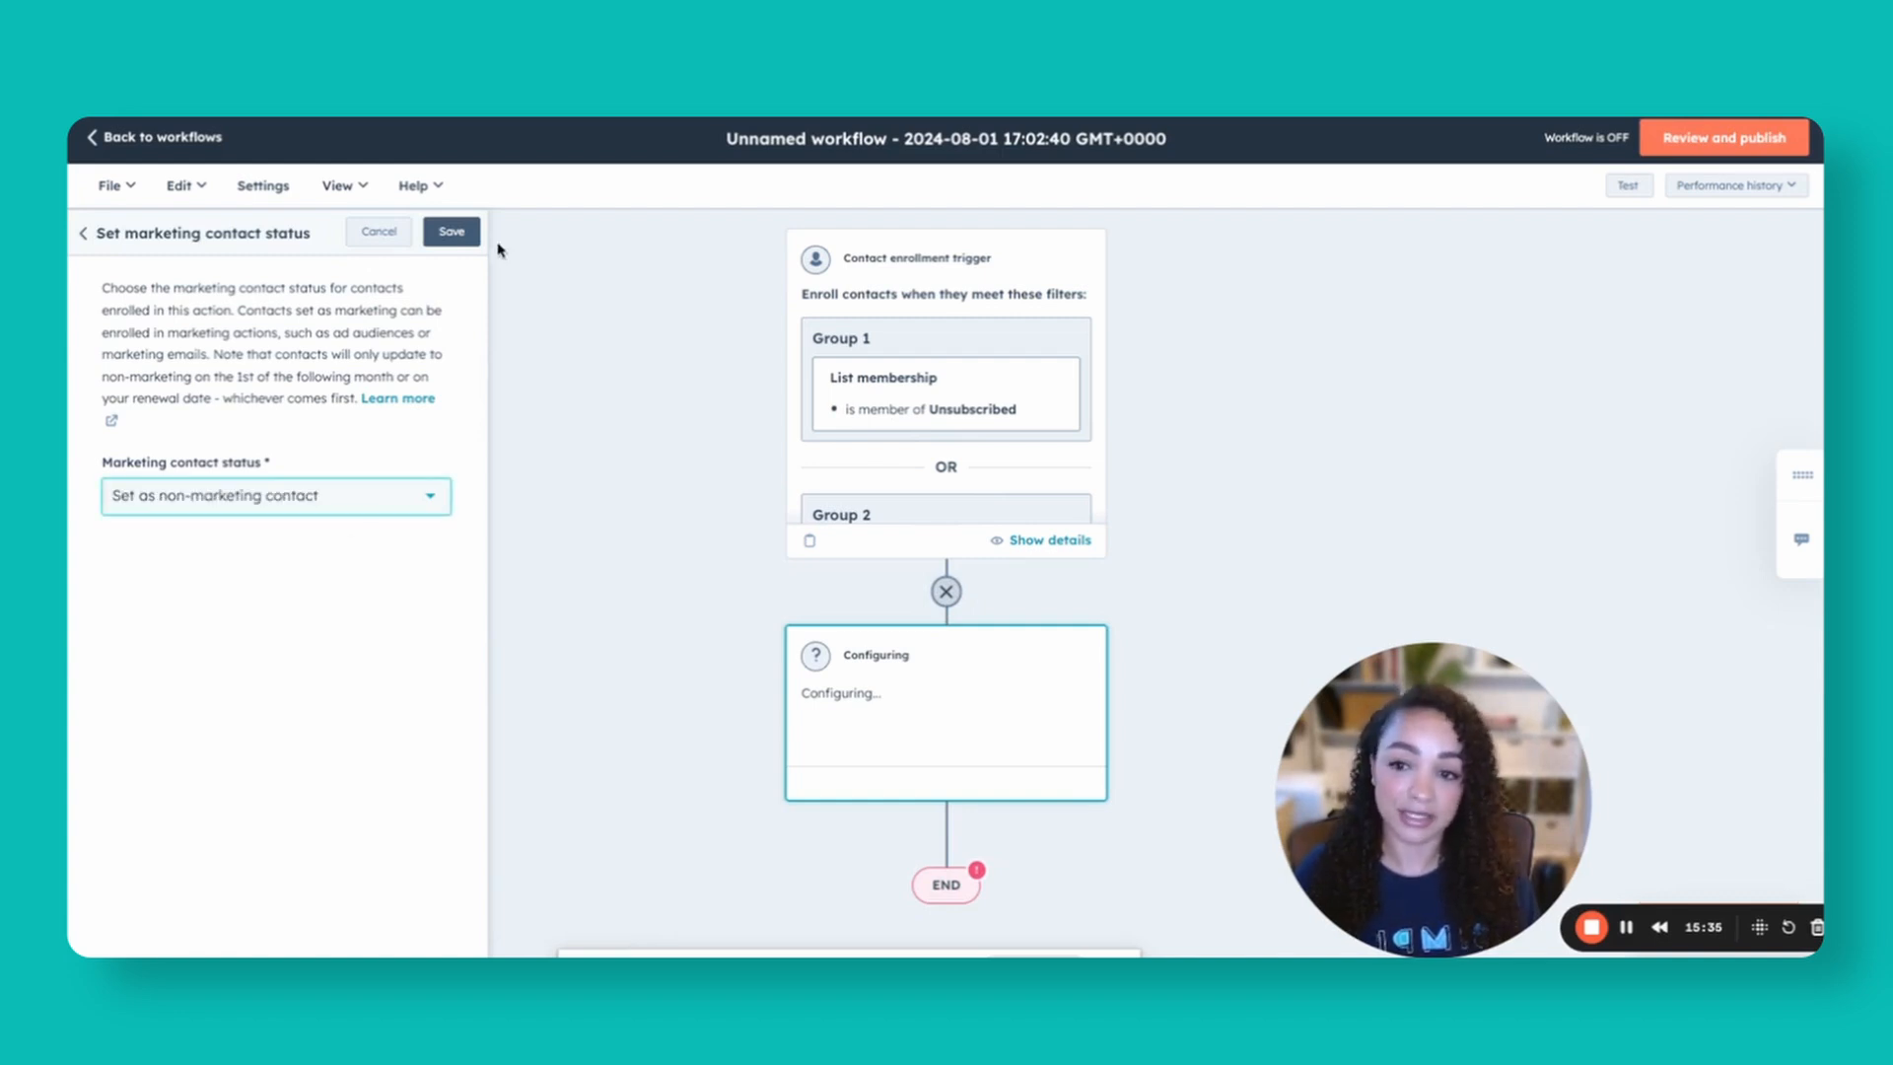
{"action": "left_click", "coordinate": [452, 232]}
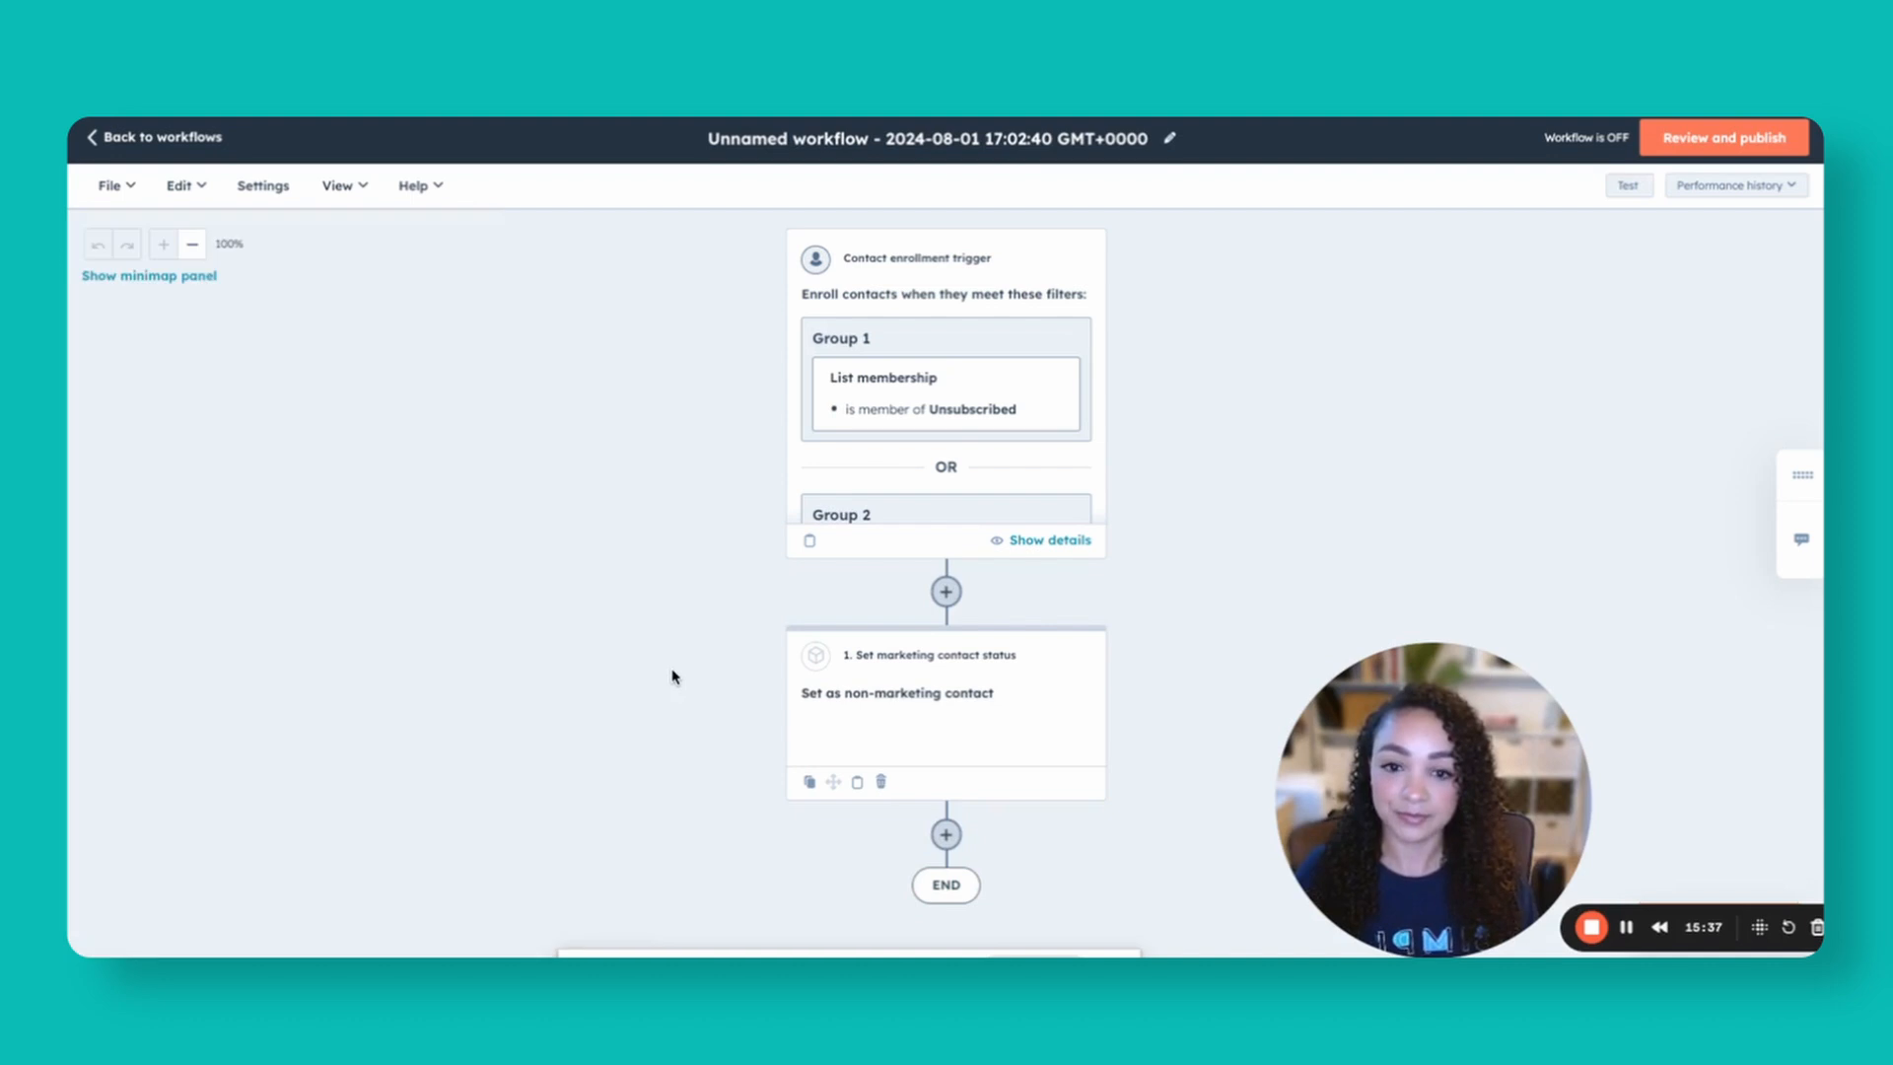
{"action": "scroll", "coordinate": [976, 680], "scroll_direction": "down", "scroll_amount": 3}
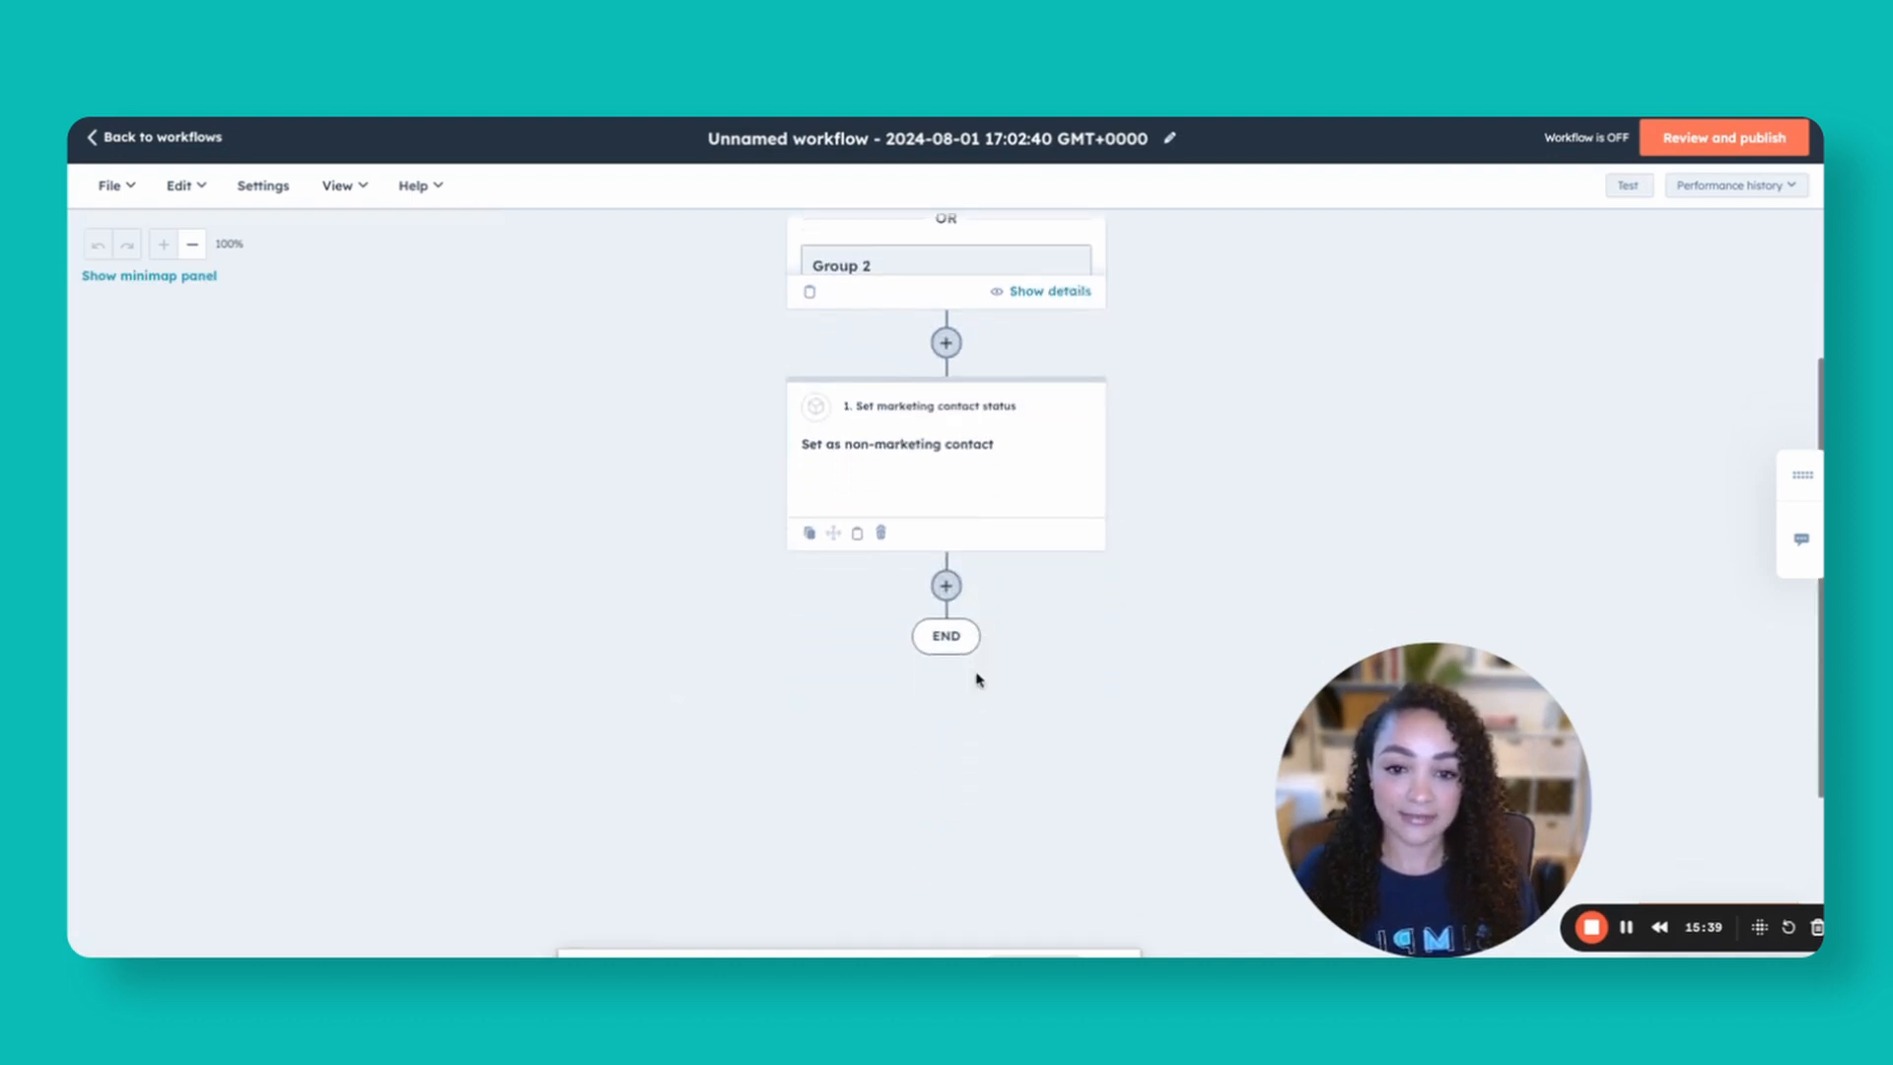
{"action": "scroll", "coordinate": [977, 678], "scroll_direction": "up", "scroll_amount": 1}
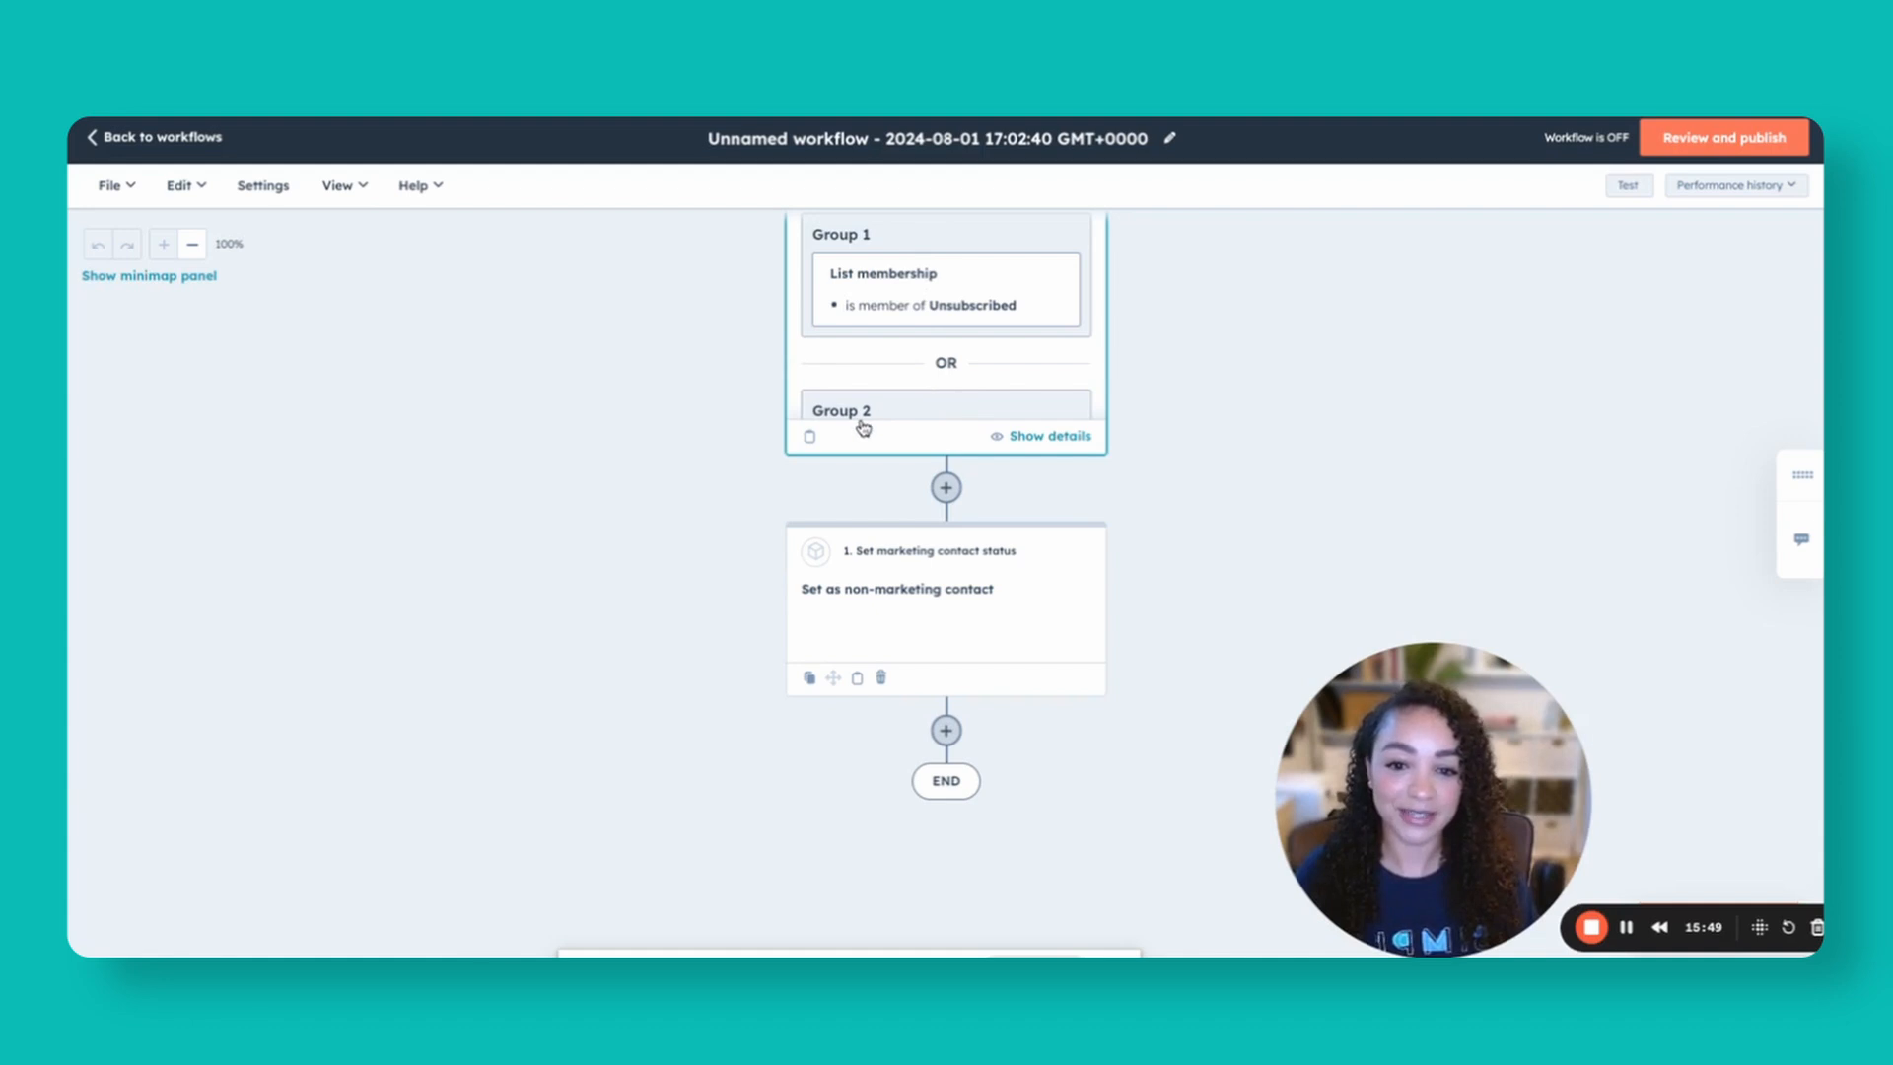
{"action": "left_click", "coordinate": [944, 729]}
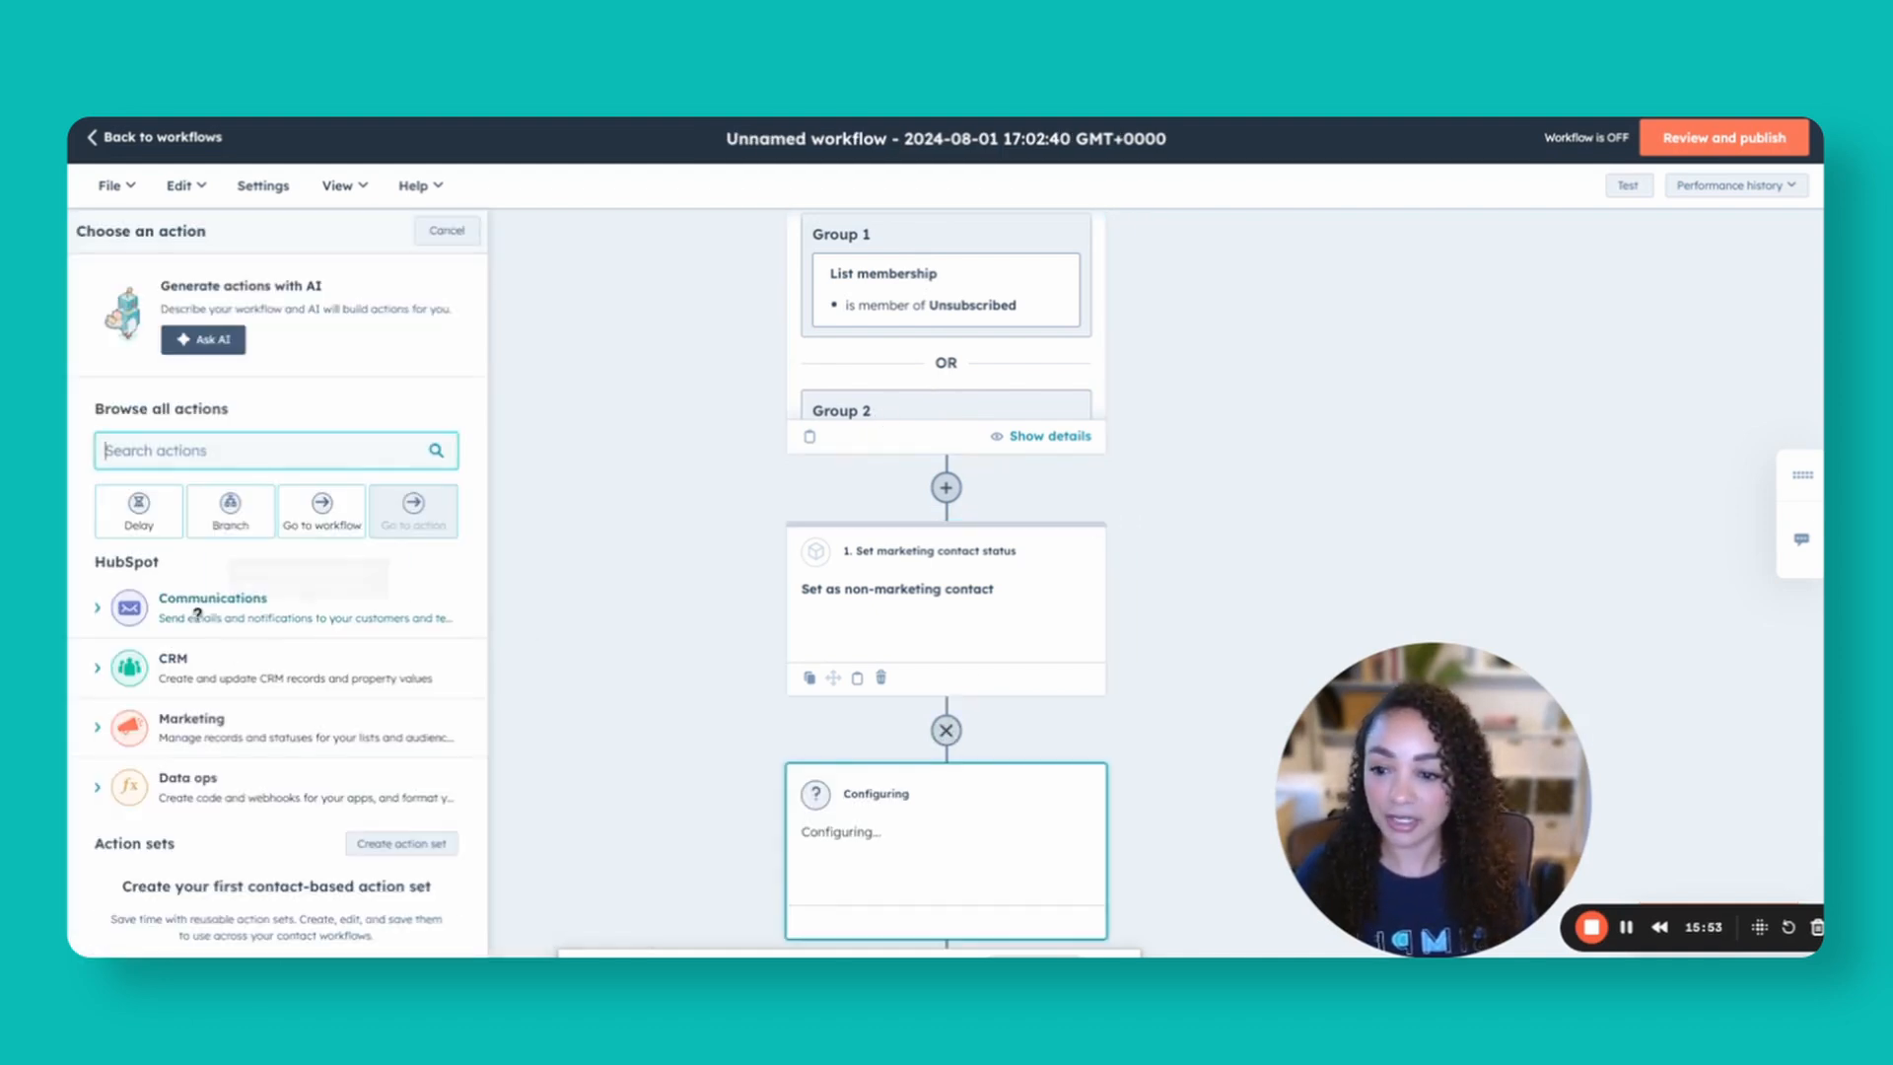
{"action": "left_click", "coordinate": [178, 678]}
{"action": "scroll", "coordinate": [318, 657], "scroll_direction": "down", "scroll_amount": 2}
{"action": "scroll", "coordinate": [316, 657], "scroll_direction": "down", "scroll_amount": 2}
{"action": "scroll", "coordinate": [318, 656], "scroll_direction": "down", "scroll_amount": 1}
{"action": "left_click", "coordinate": [312, 822]}
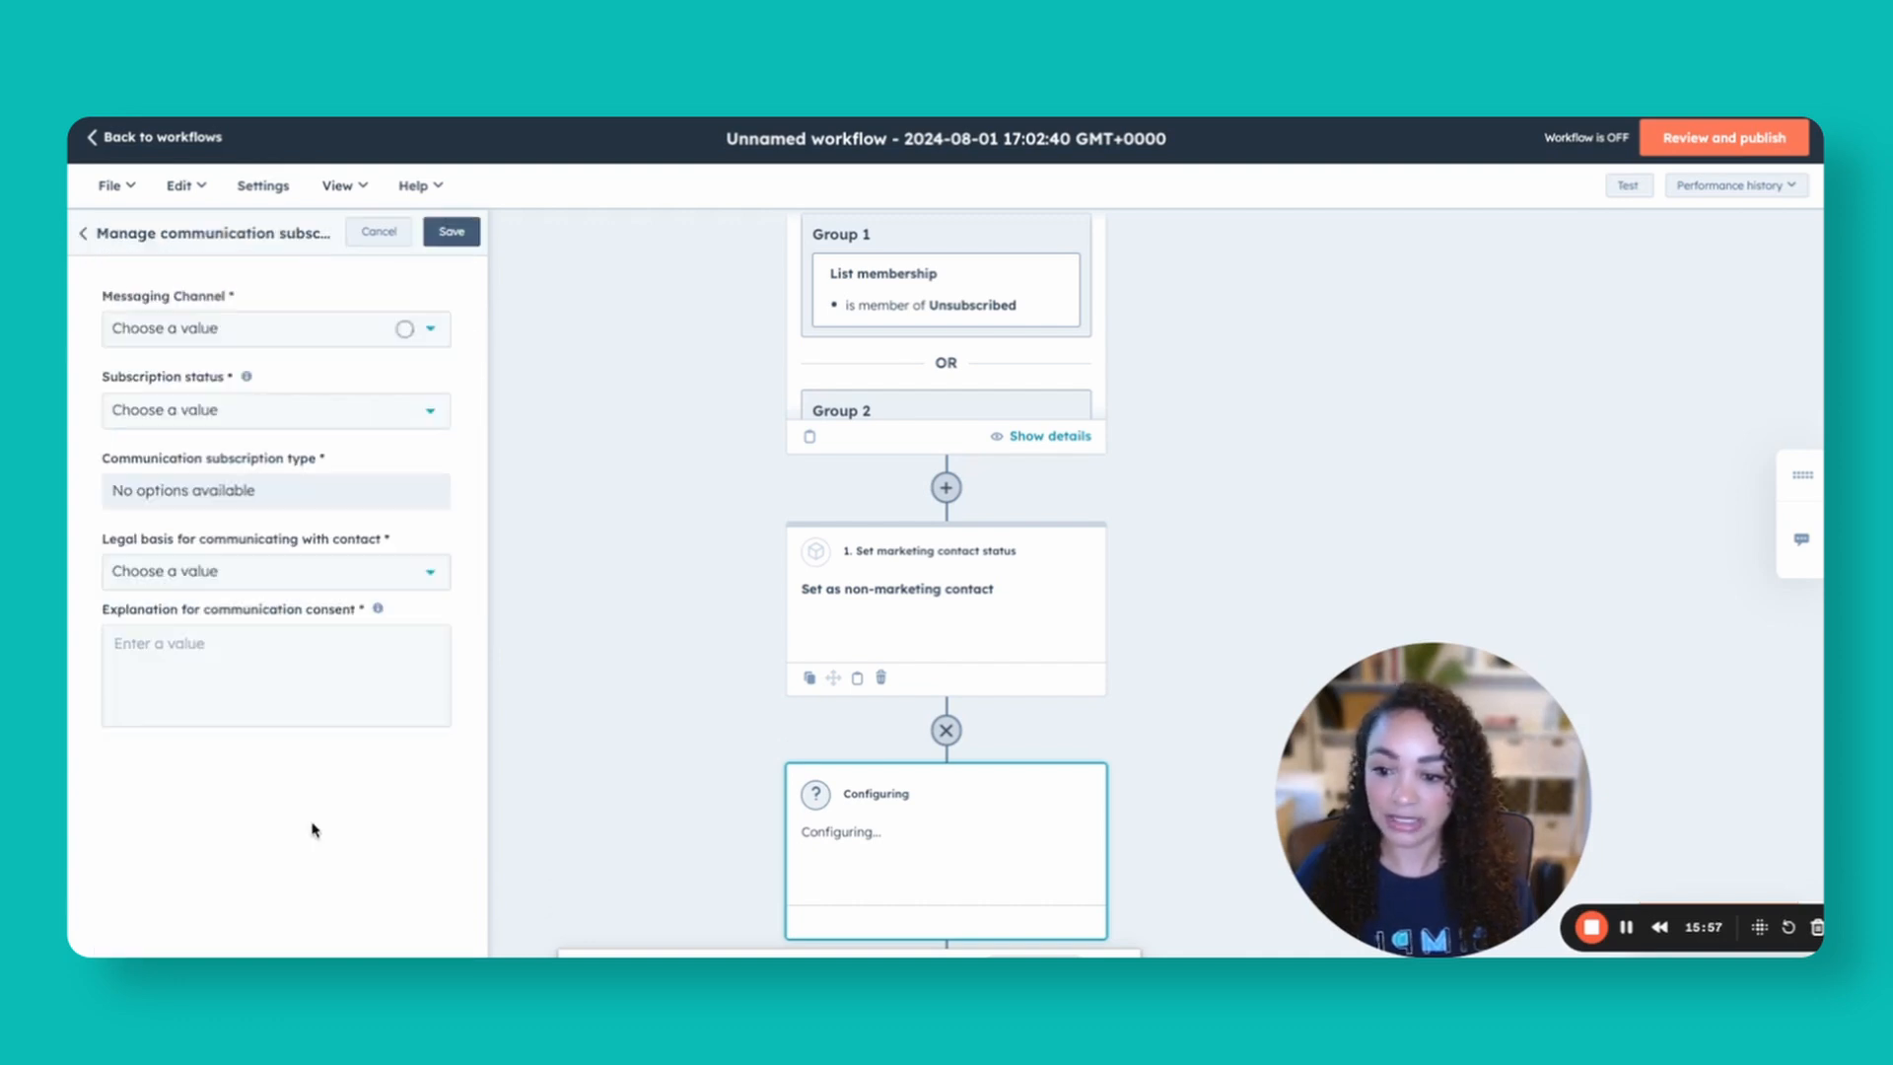
{"action": "left_click", "coordinate": [277, 327]}
{"action": "left_click", "coordinate": [164, 378]}
{"action": "left_click", "coordinate": [222, 410]}
{"action": "left_click", "coordinate": [158, 495]}
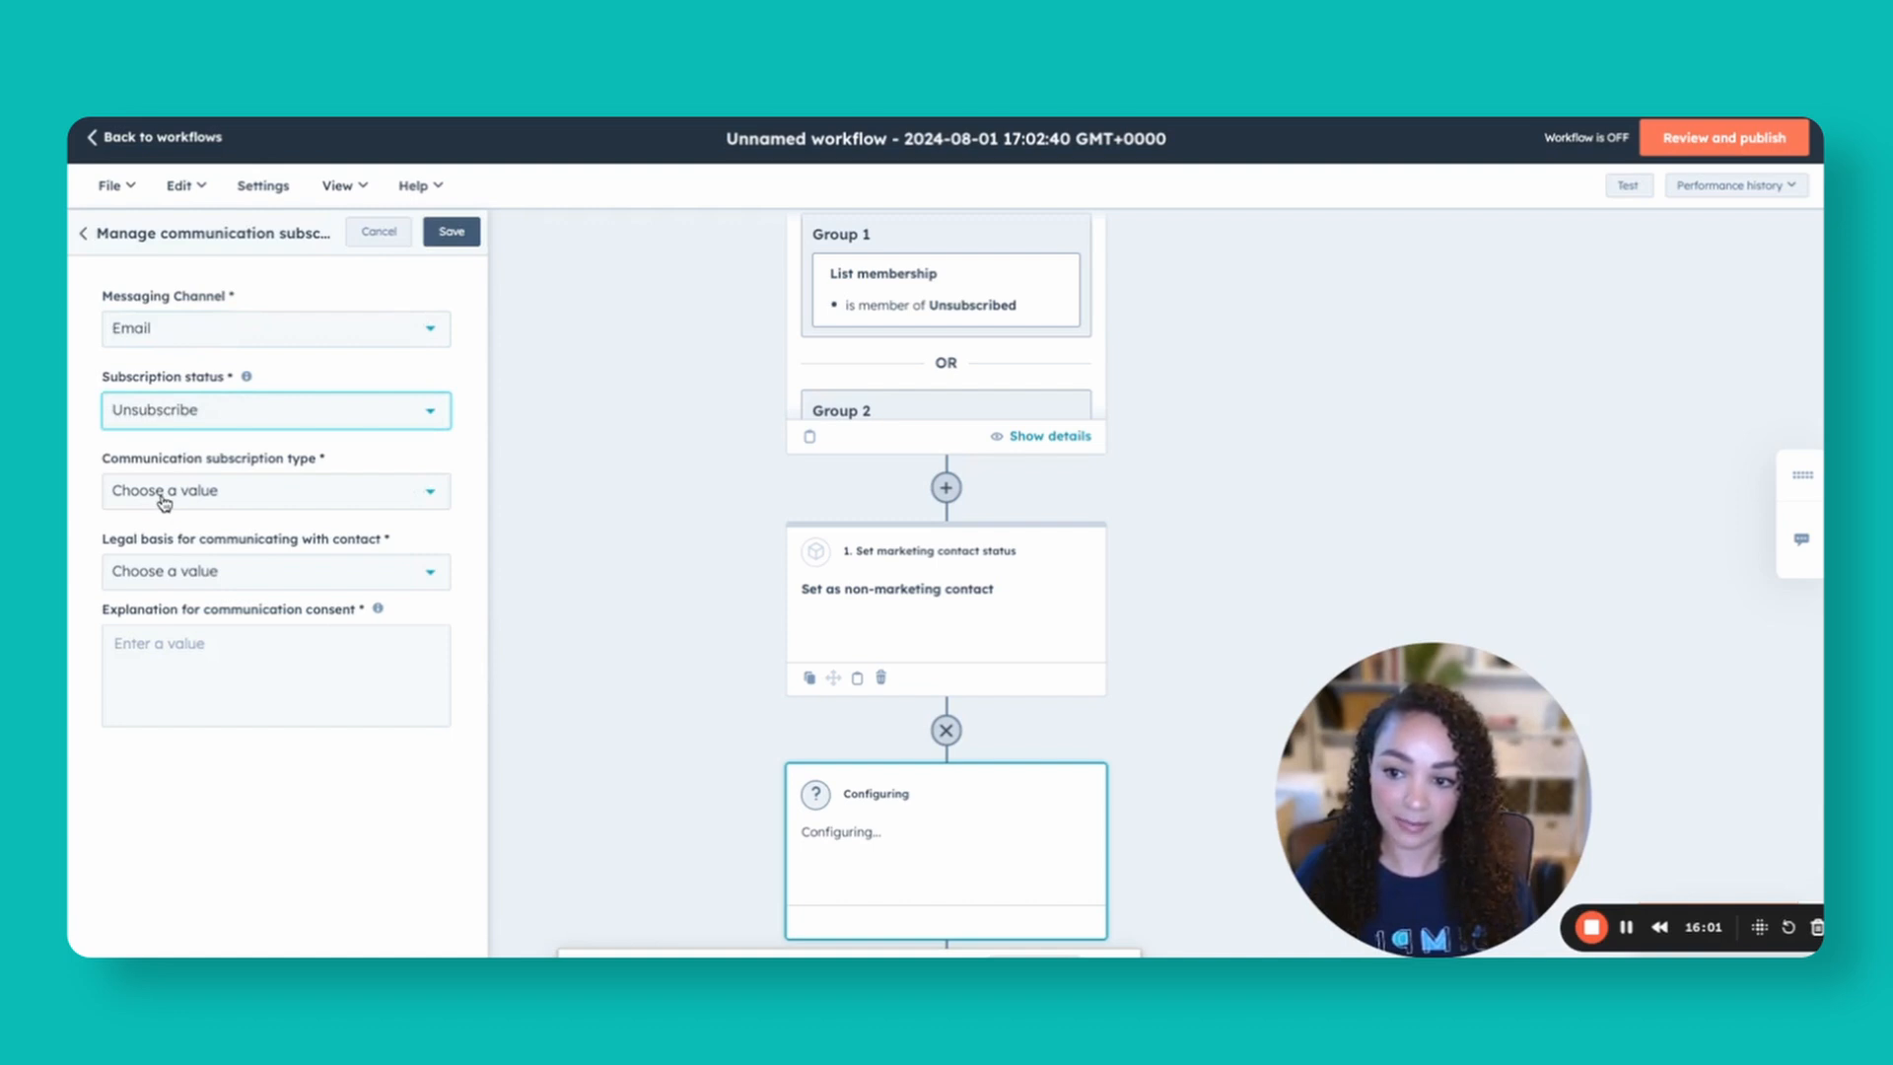
{"action": "left_click", "coordinate": [223, 489]}
{"action": "left_click", "coordinate": [244, 576]}
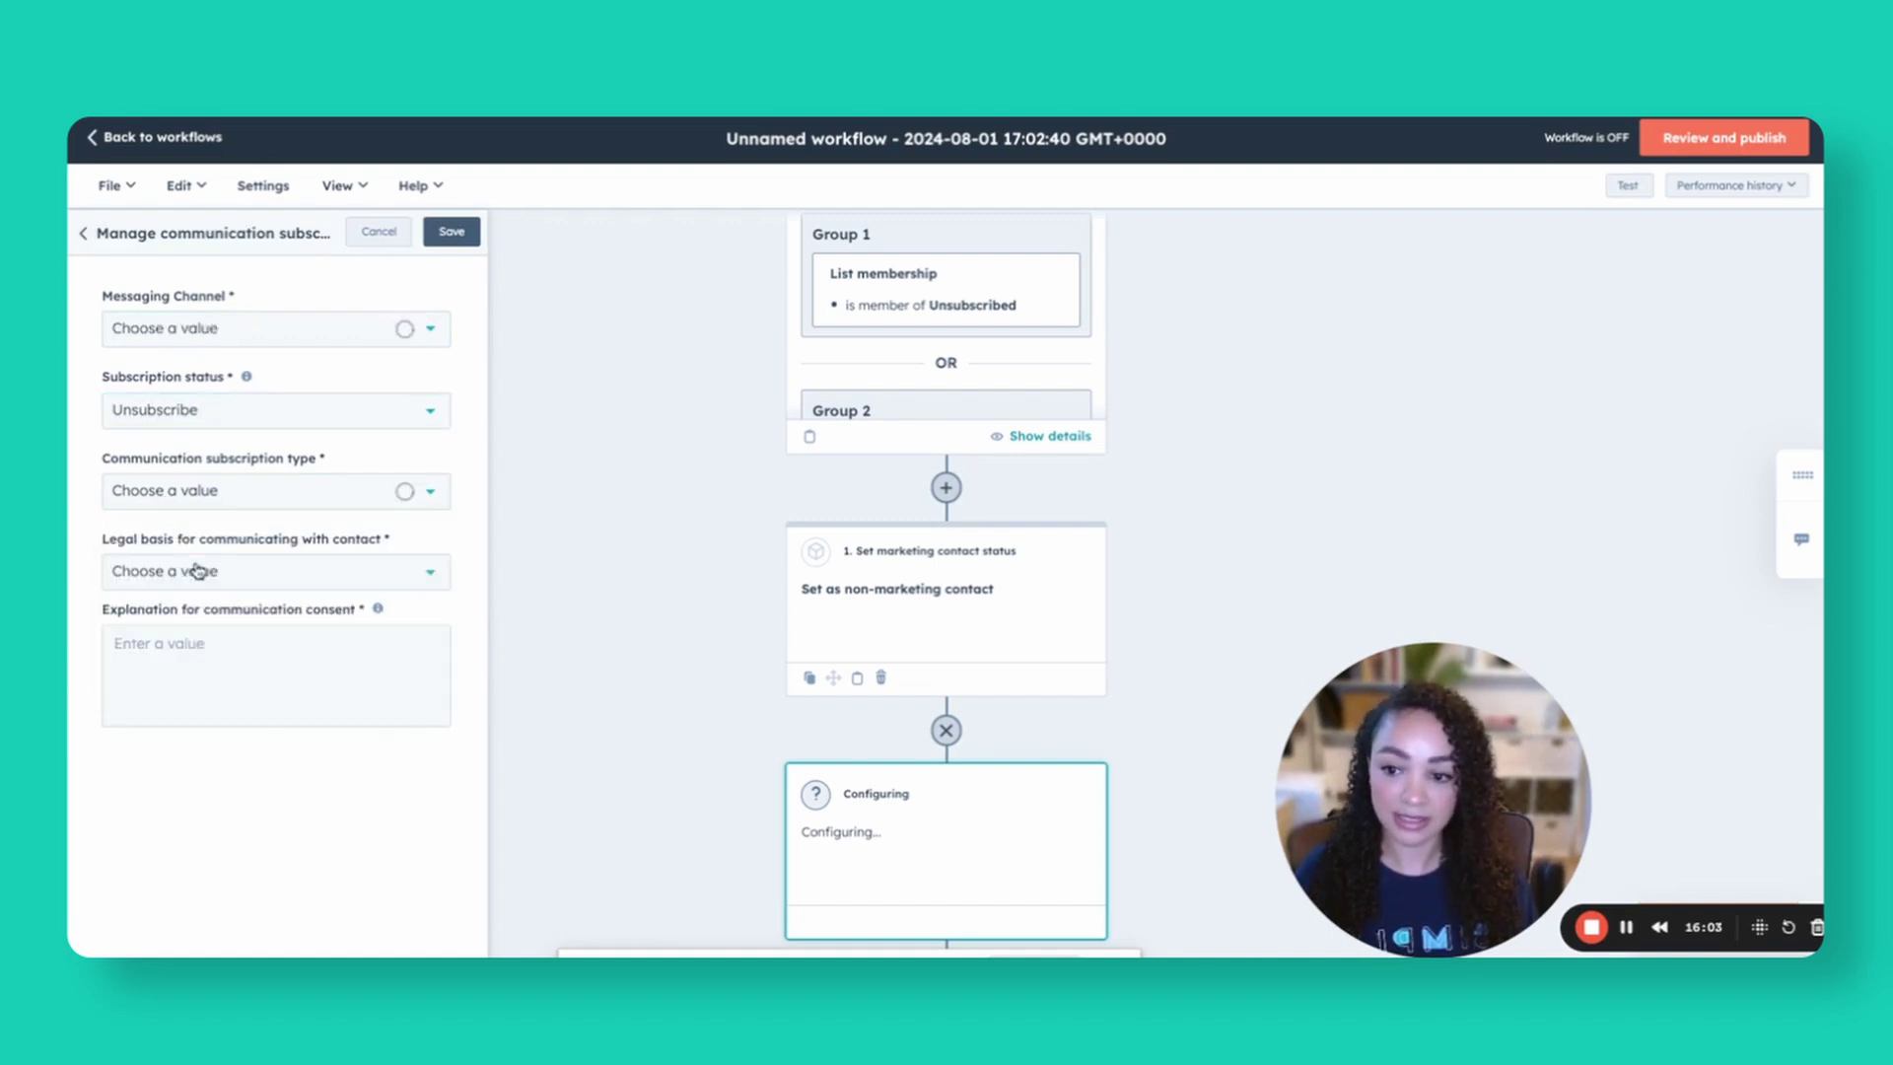
{"action": "left_click", "coordinate": [277, 577]}
{"action": "left_click", "coordinate": [165, 768]}
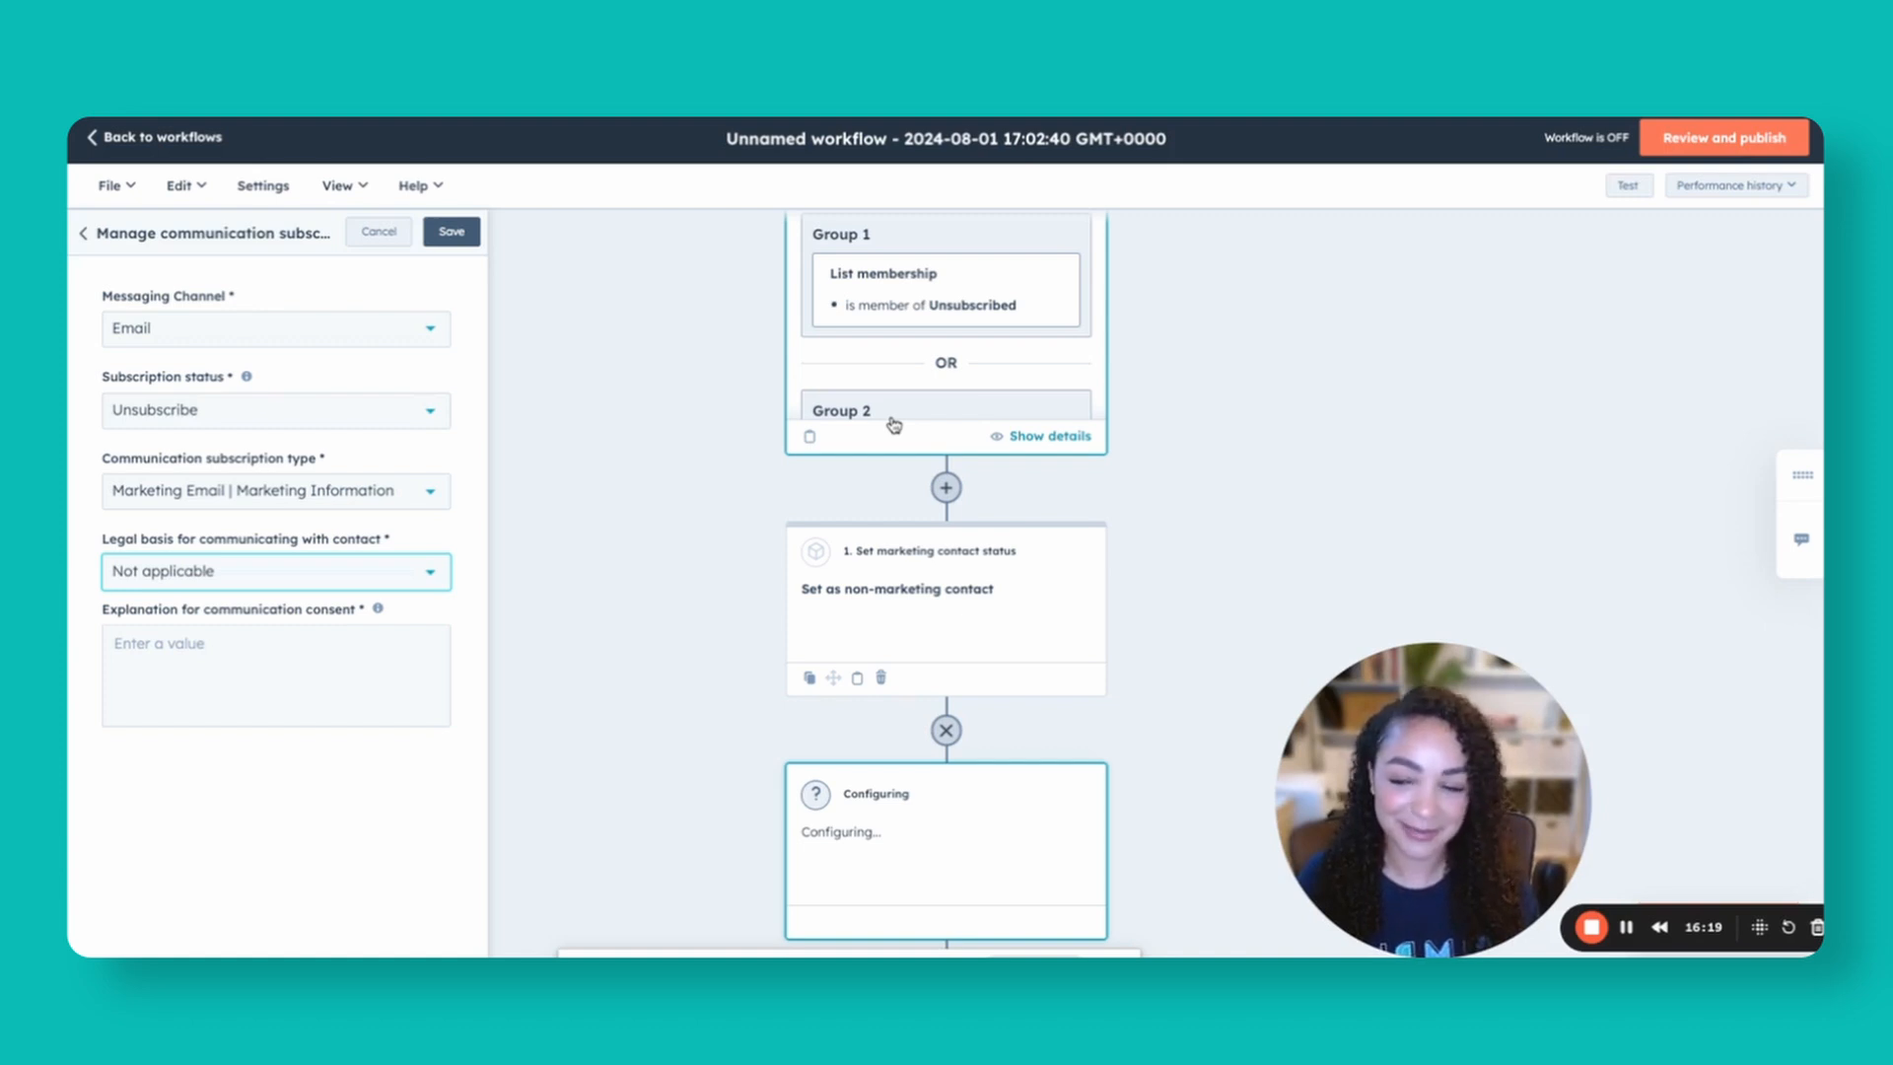
{"action": "left_click", "coordinate": [375, 236]}
{"action": "left_click", "coordinate": [447, 231]}
{"action": "scroll", "coordinate": [952, 649], "scroll_direction": "up", "scroll_amount": 3}
{"action": "scroll", "coordinate": [933, 652], "scroll_direction": "up", "scroll_amount": 2}
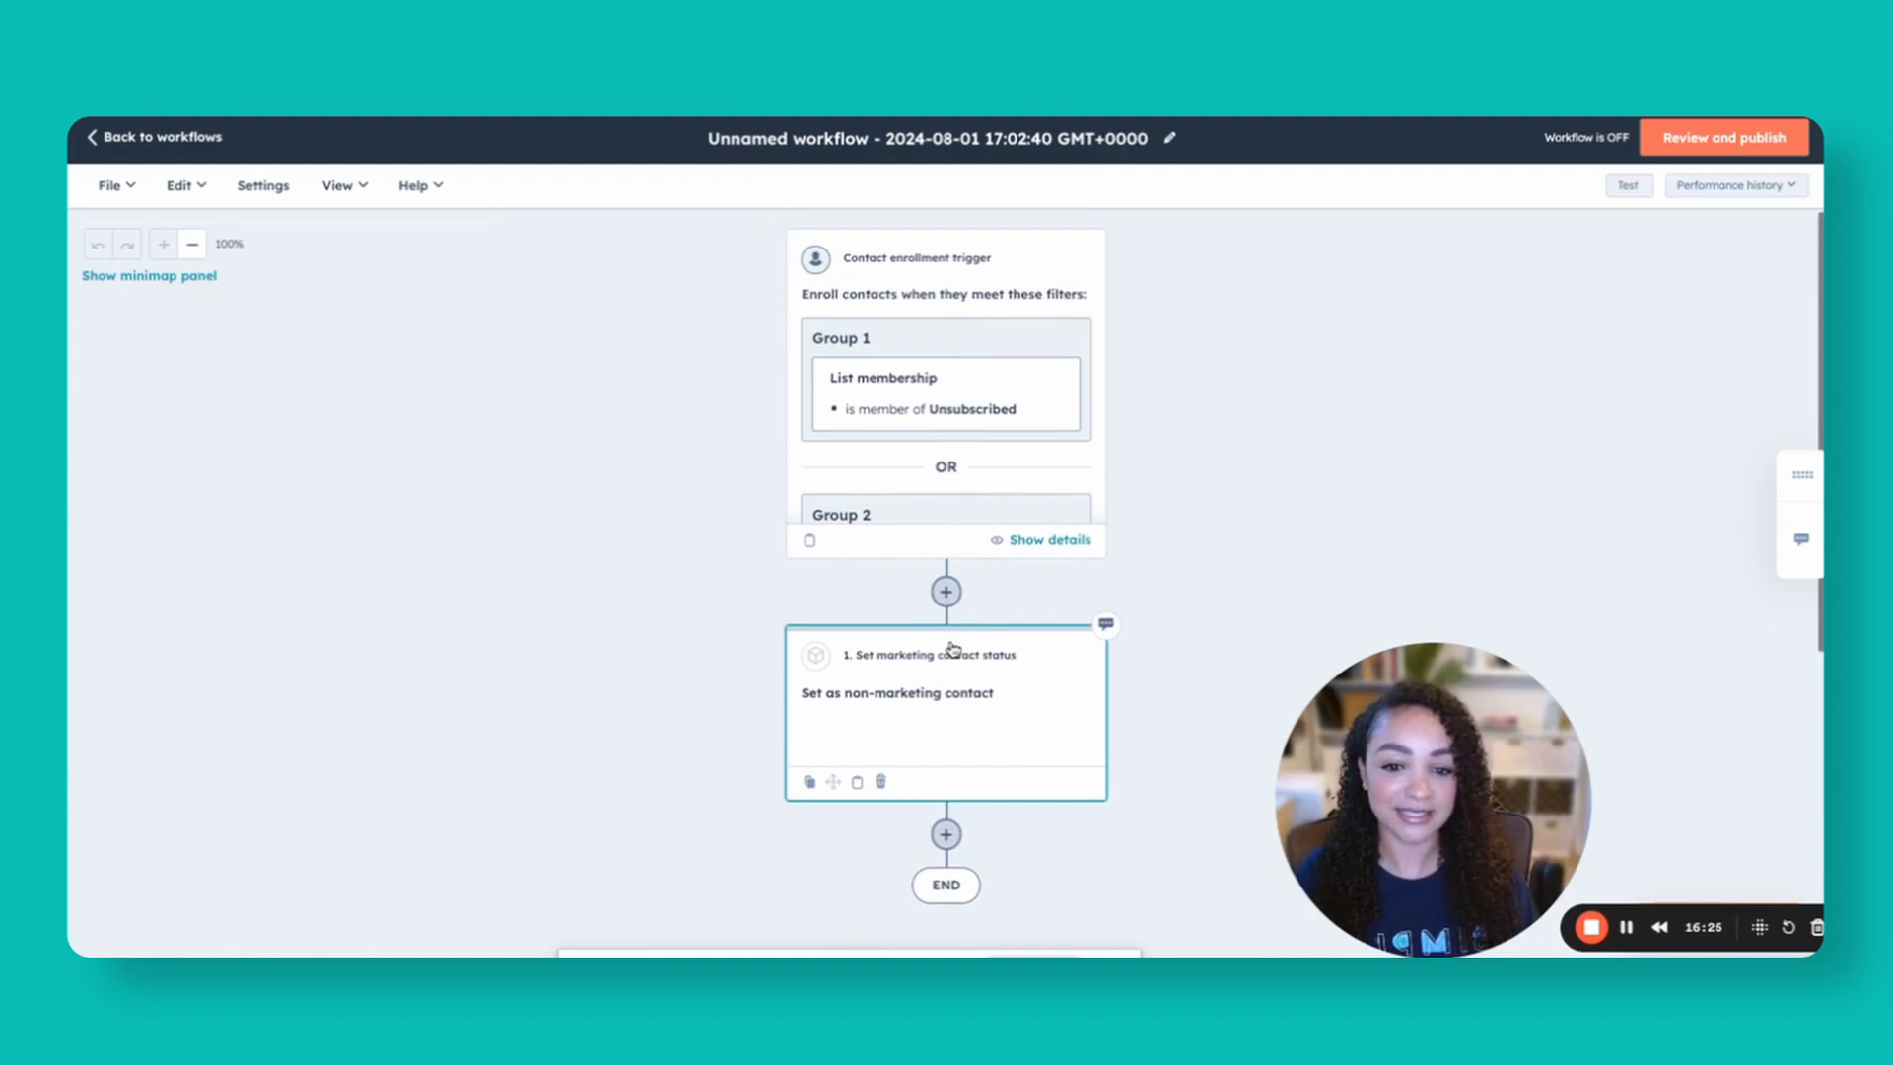